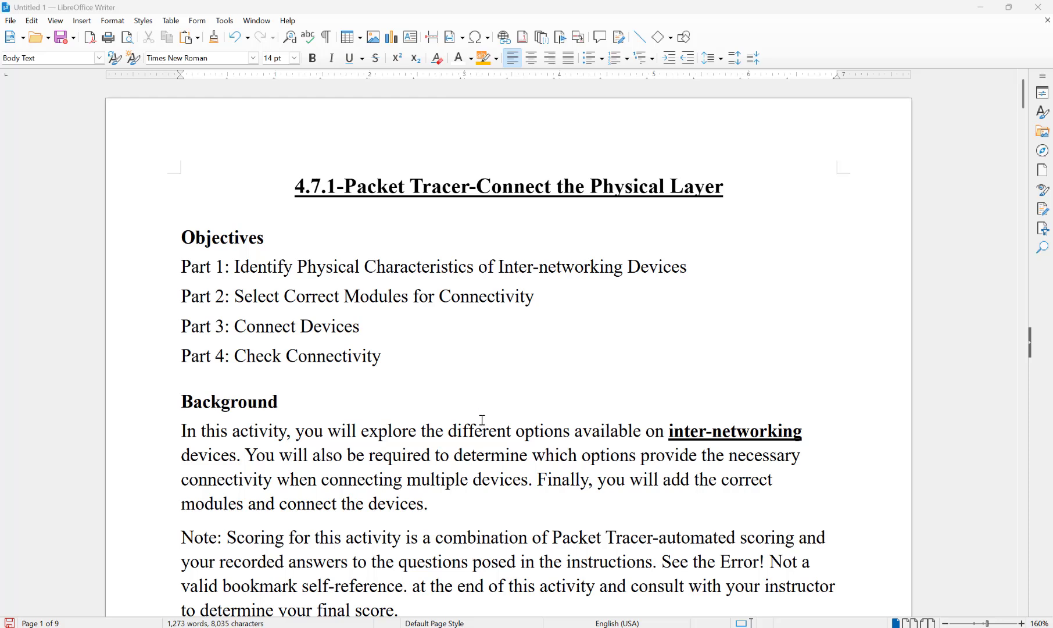
- Skim the lab instructions from the objectives through Part 3, Connect Devices, and return to the beginning of the document
scroll(482, 423, down, 3)
scroll(481, 424, up, 3)
scroll(482, 430, down, 4)
scroll(483, 432, down, 12)
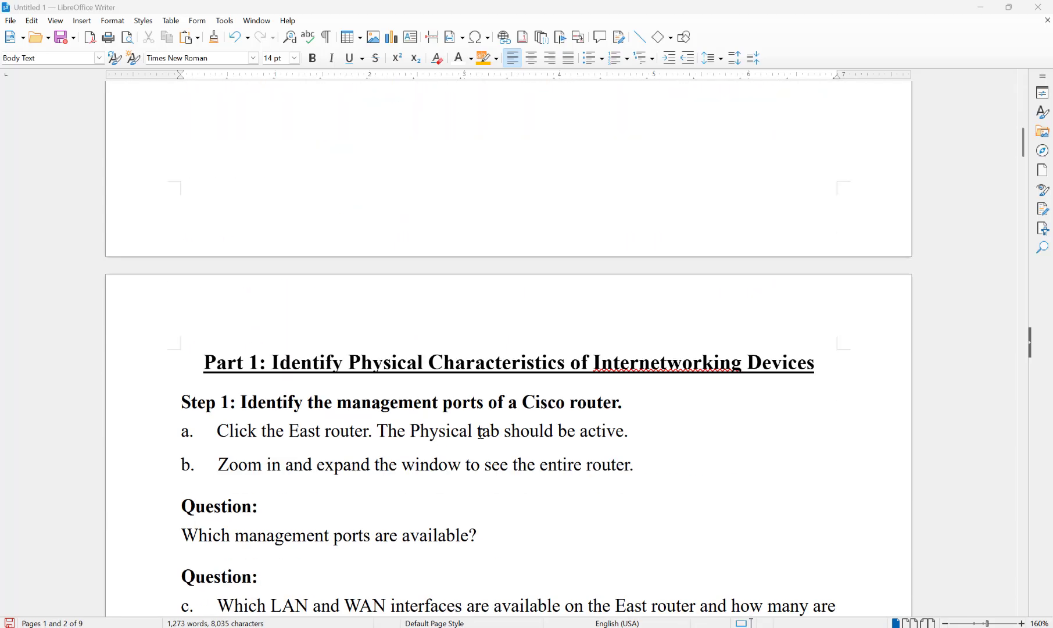
scroll(481, 436, down, 15)
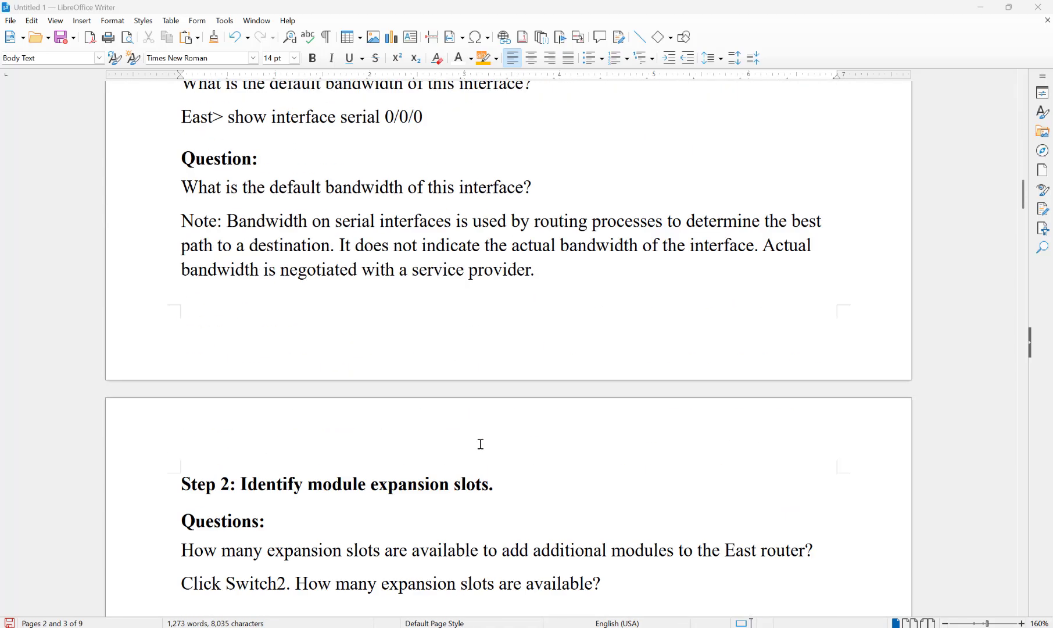
scroll(481, 444, down, 15)
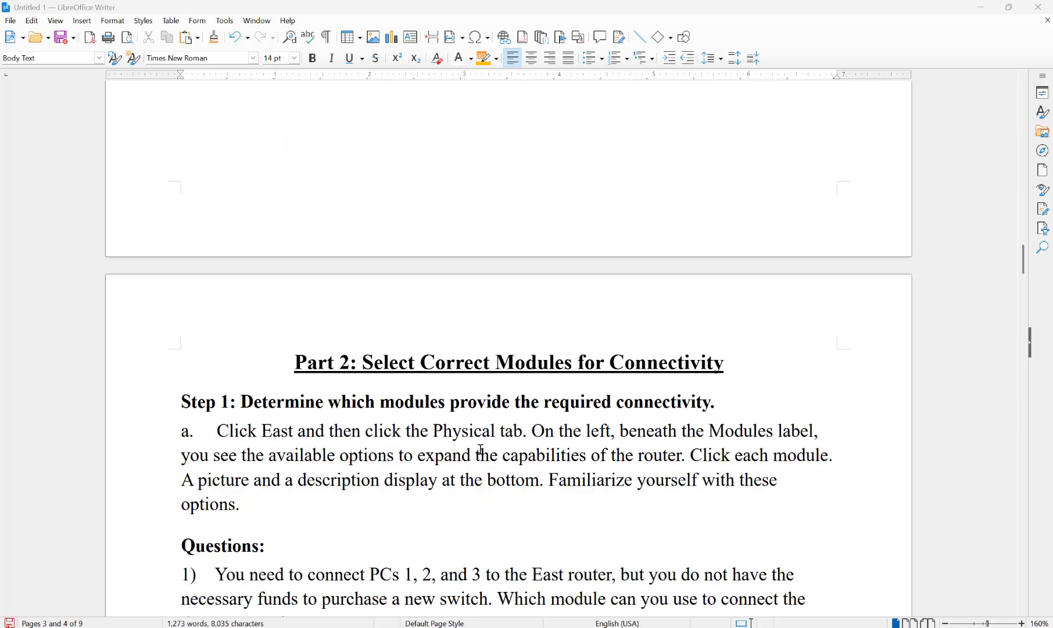
scroll(481, 449, down, 15)
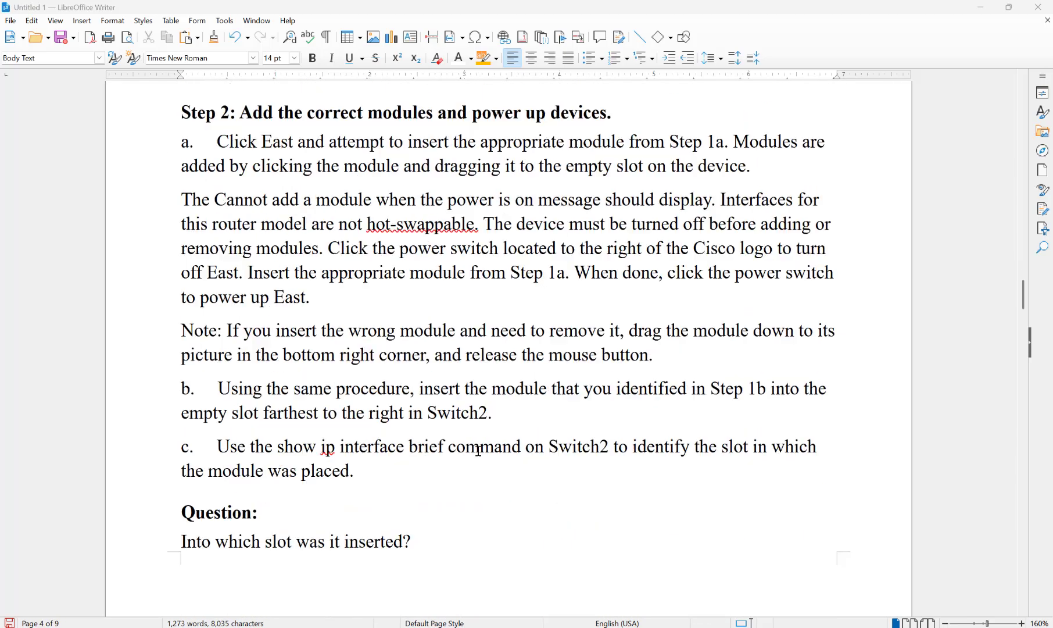
scroll(478, 453, down, 5)
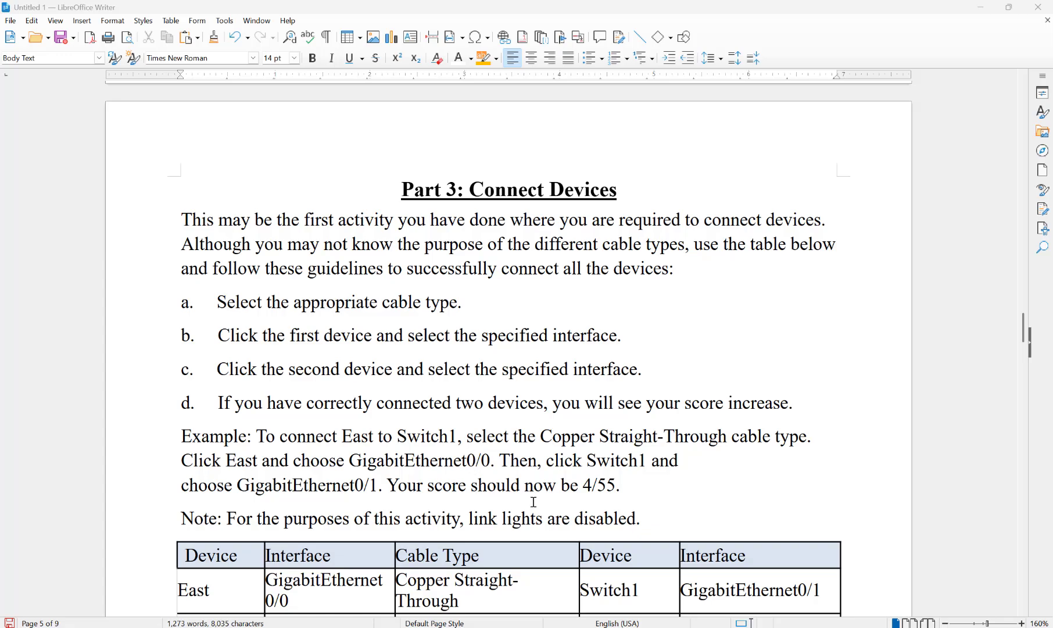
drag(1024, 341, 930, 93)
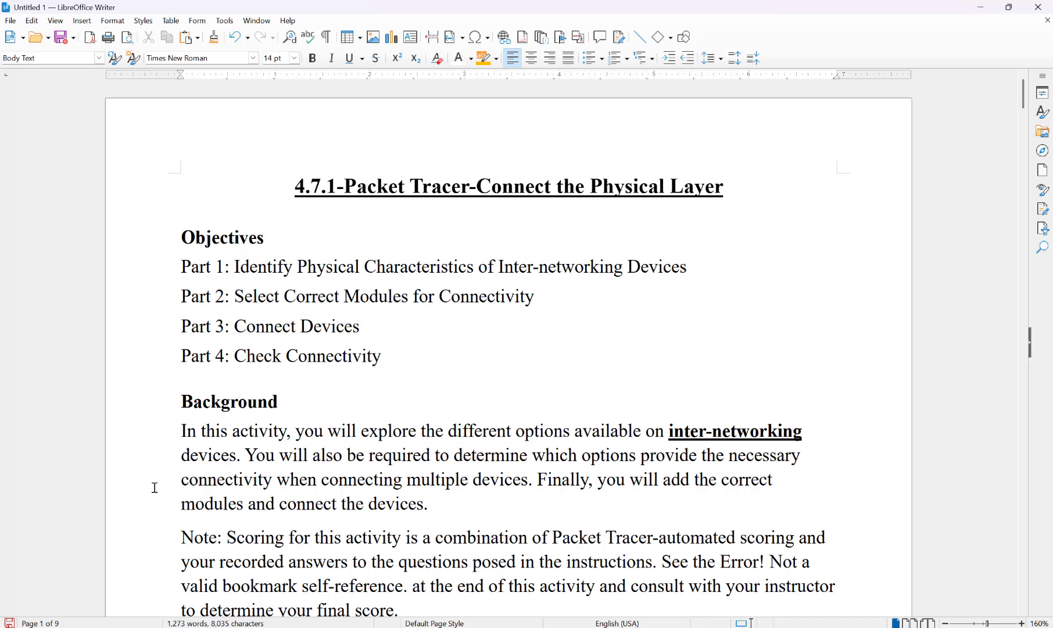
- Read the Background section and proceed to Step 1 of Part 1 on identifying the Cisco router's management ports
scroll(163, 508, down, 3)
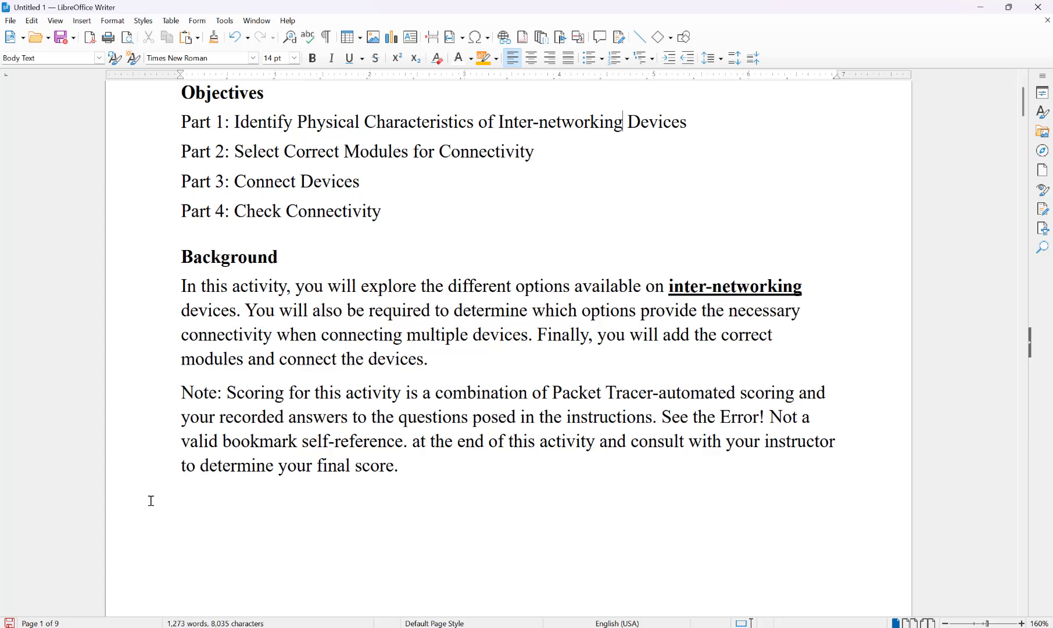
scroll(249, 487, down, 1)
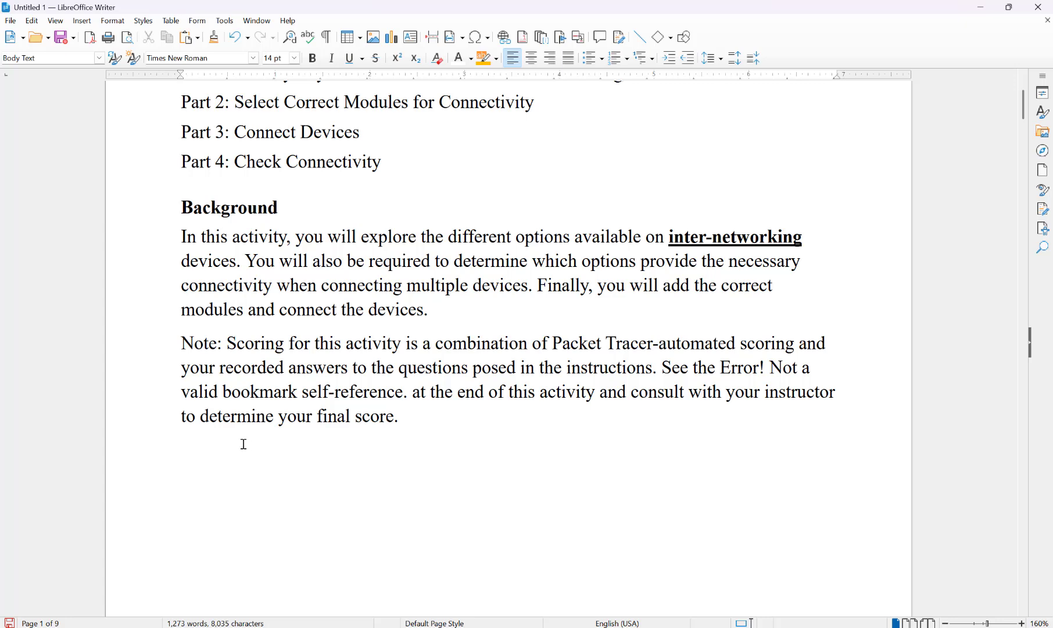
scroll(238, 456, down, 8)
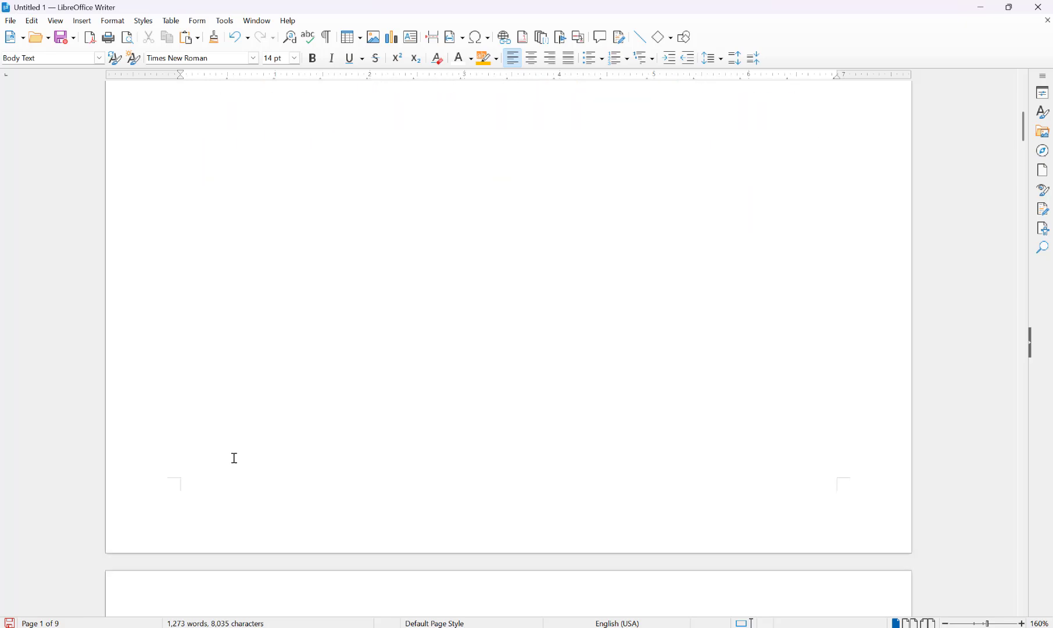
scroll(235, 458, down, 8)
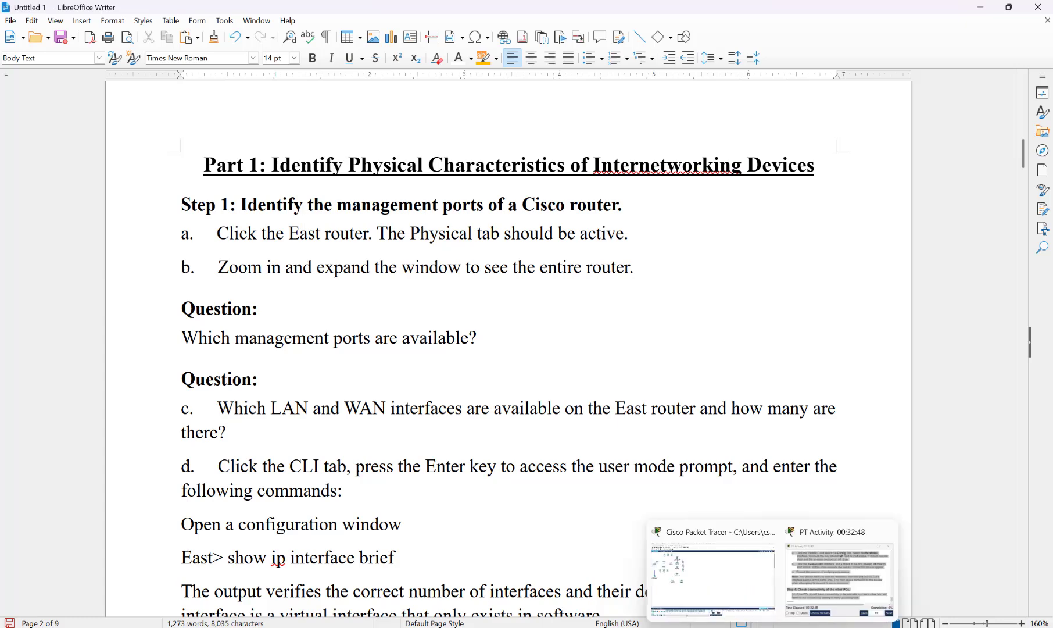
- Switch to Cisco Packet Tracer, open the East router's physical device view in a maximized window and enlarge the router image
click(743, 573)
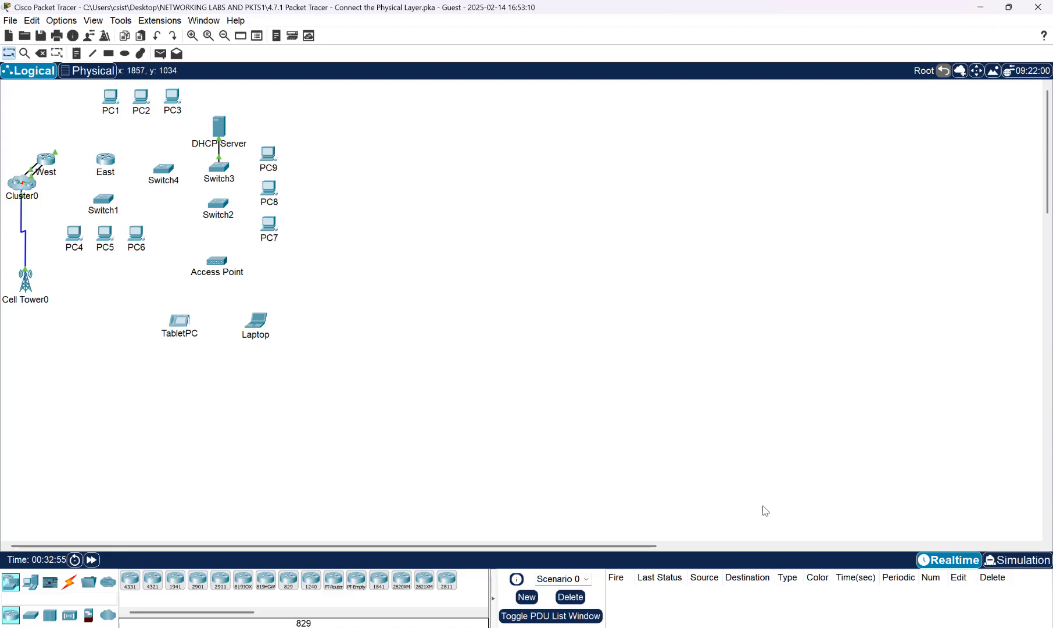
click(844, 561)
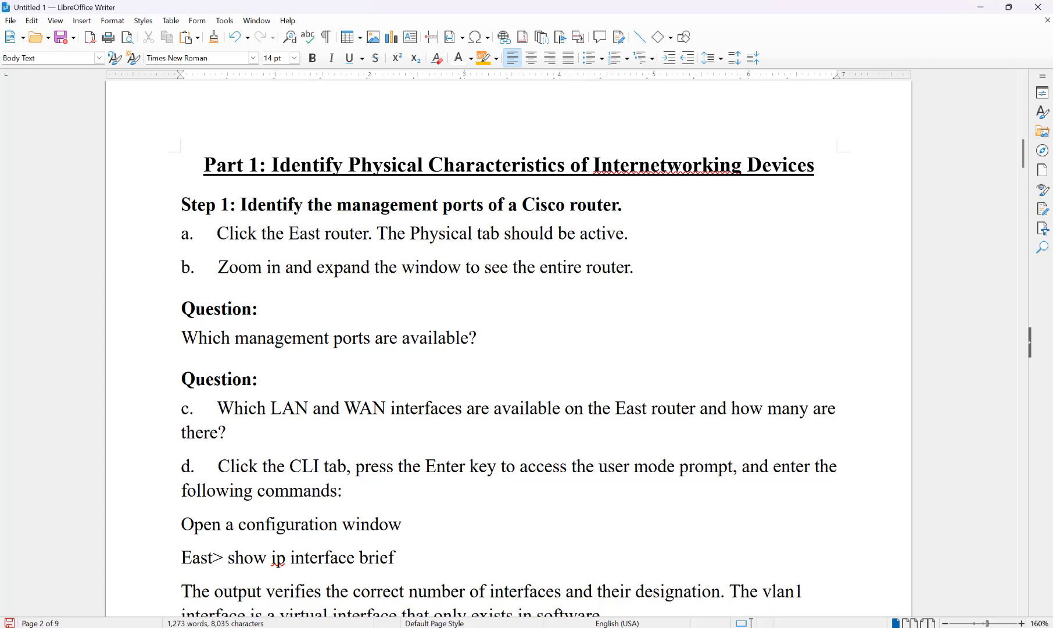
click(746, 611)
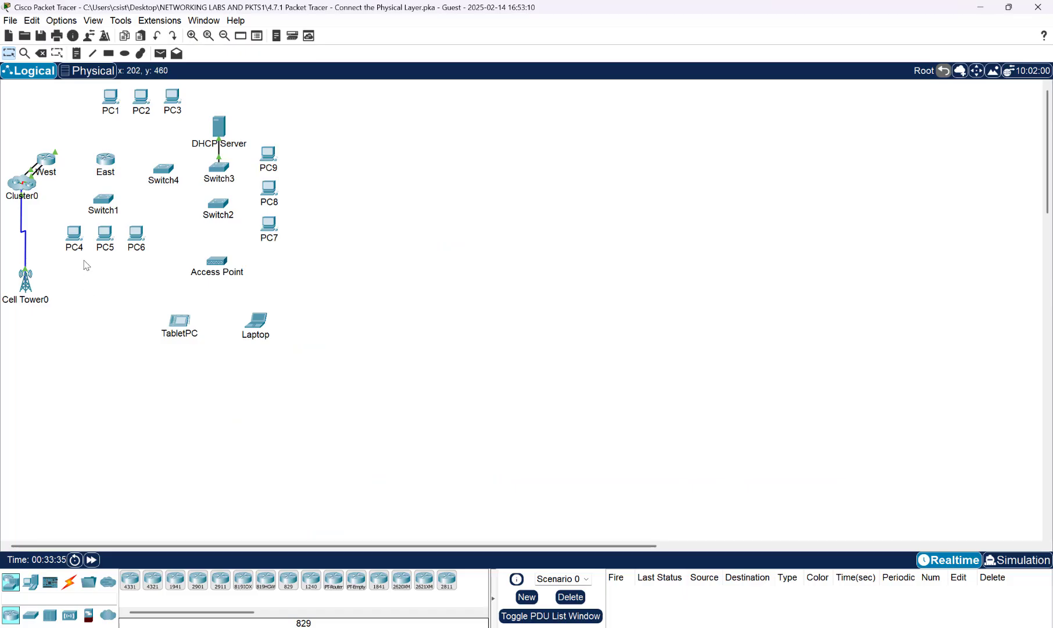
click(105, 167)
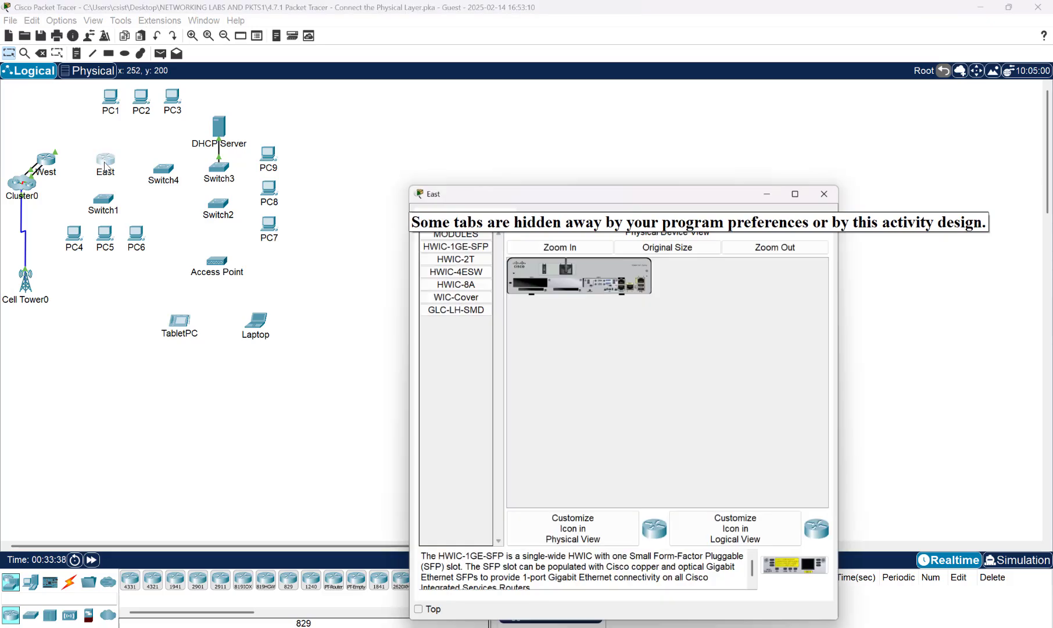
click(797, 193)
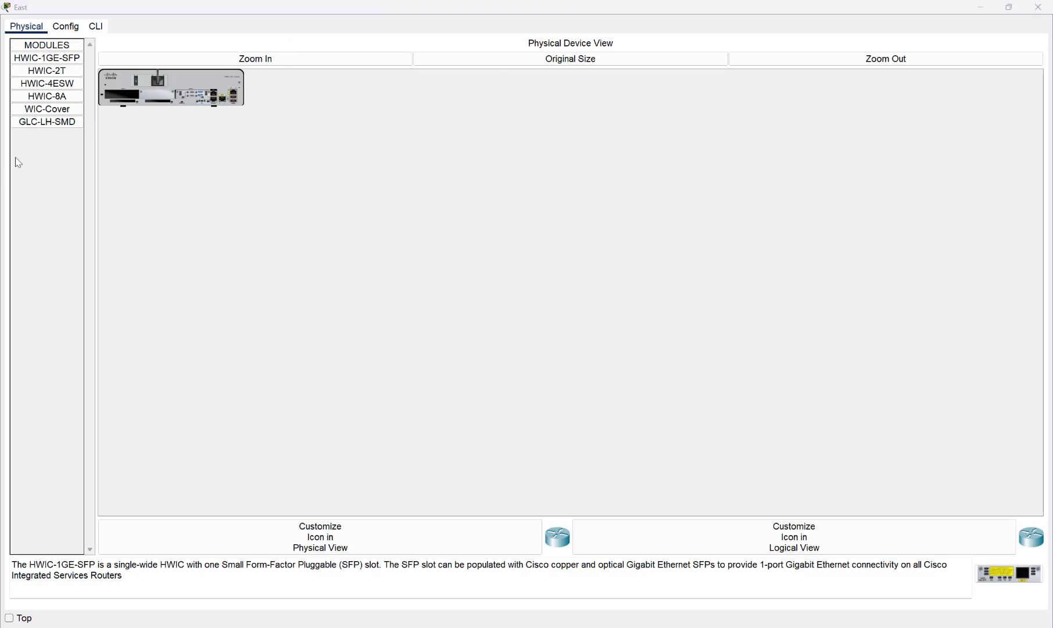
click(300, 62)
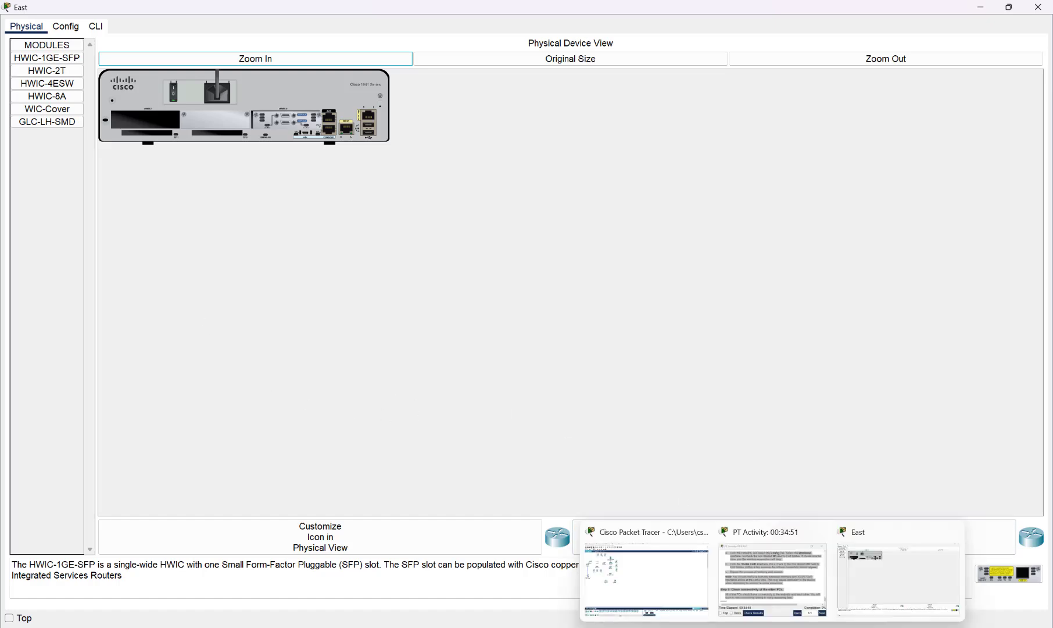
- Switch to LibreOffice Writer and read the Part 1 questions on East's management ports, LAN and WAN interfaces, and CLI commands
click(747, 627)
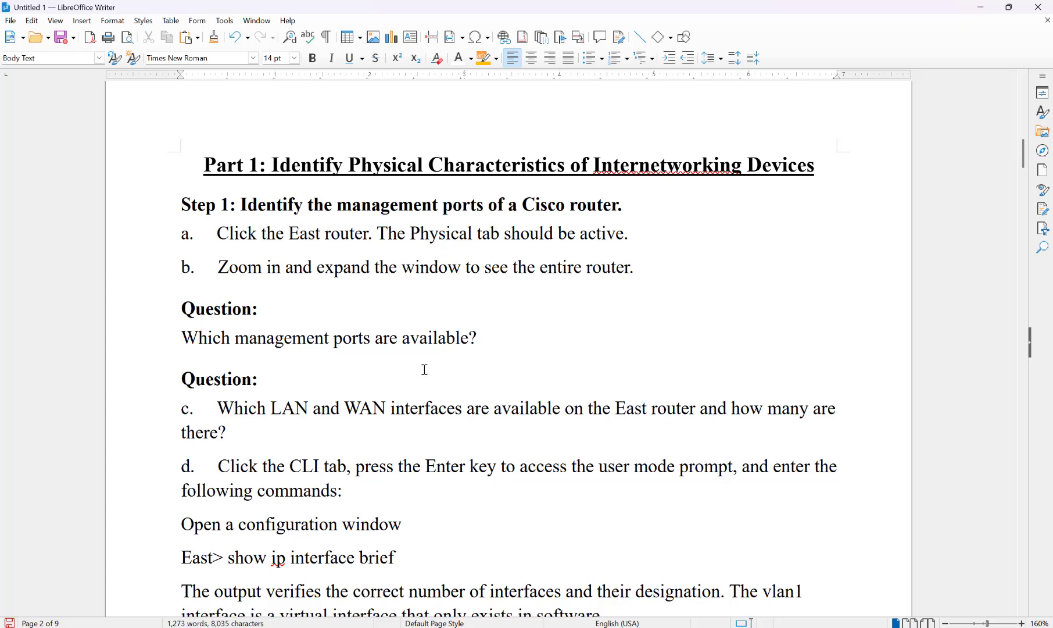
scroll(425, 370, down, 2)
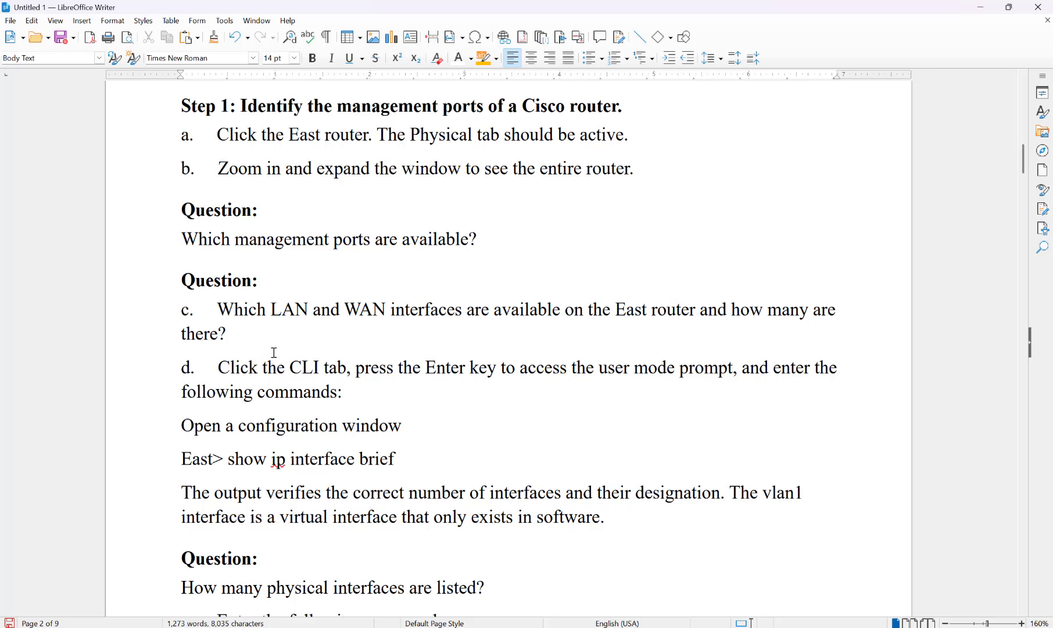
scroll(266, 370, down, 1)
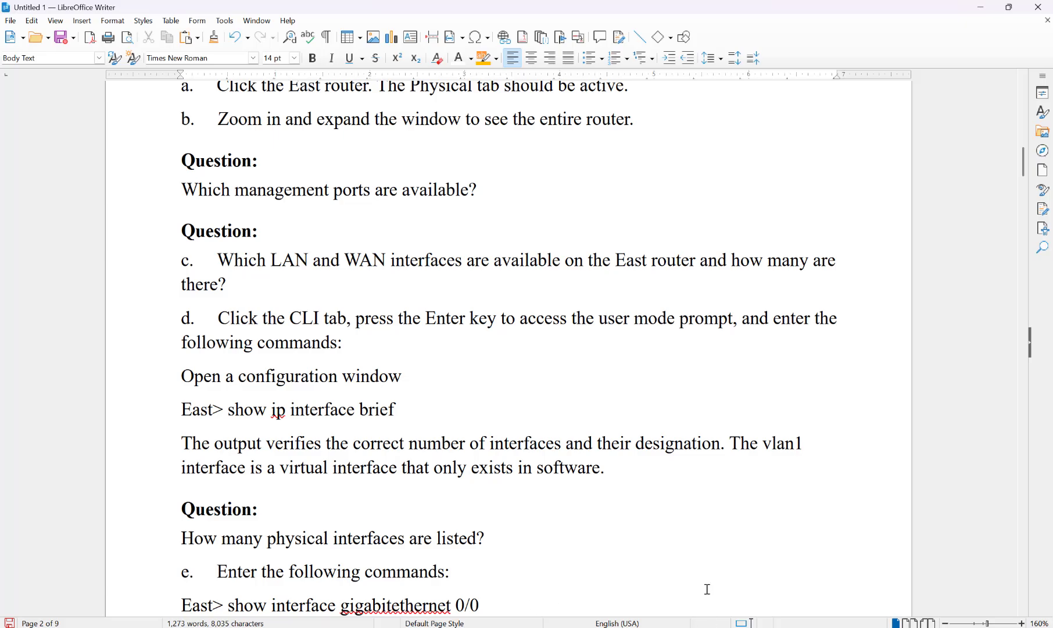
- Return to the East router's window, open its command line interface and review the boot output
click(981, 7)
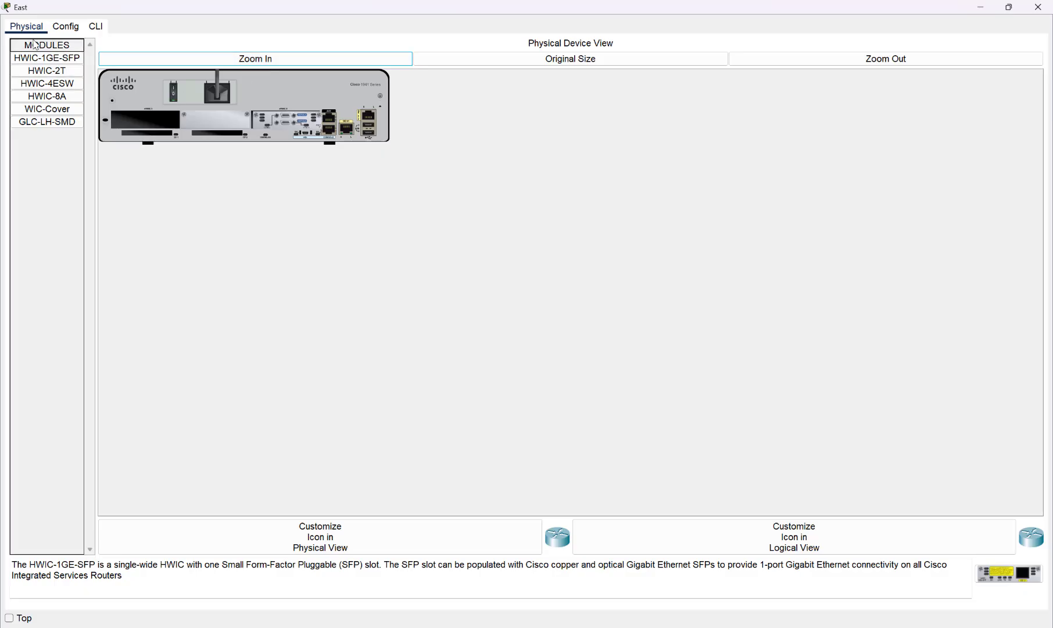
click(95, 27)
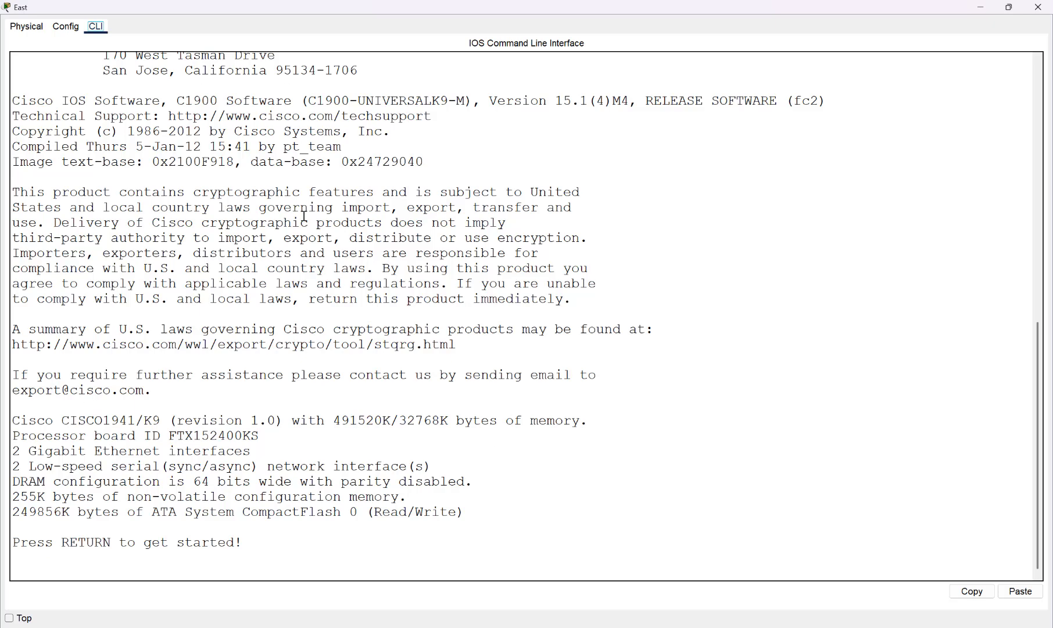
scroll(307, 198, up, 3)
scroll(309, 203, up, 7)
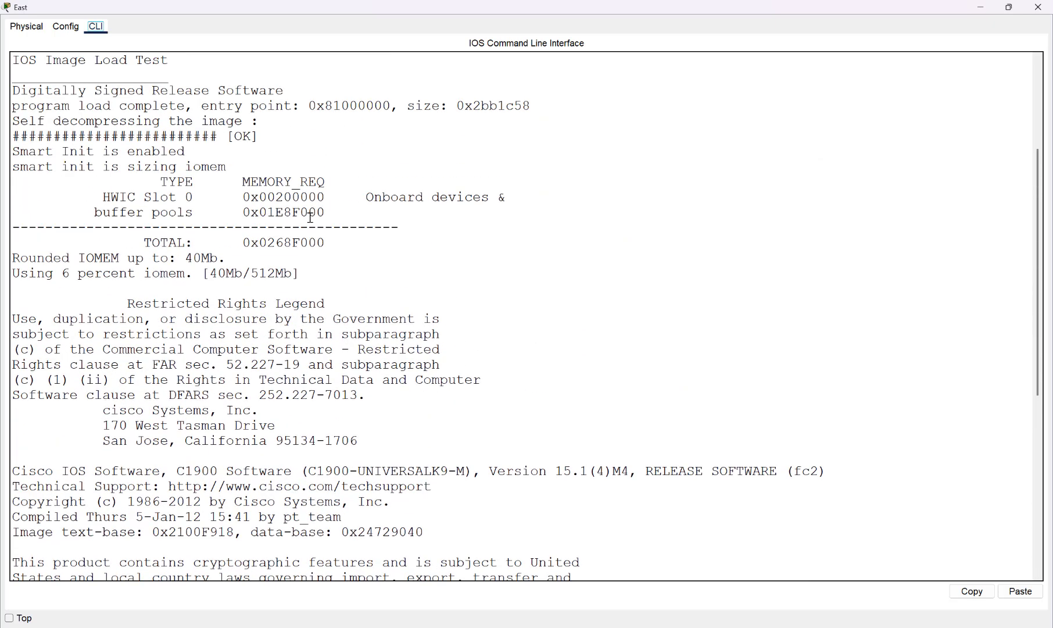
scroll(309, 218, up, 3)
scroll(309, 229, down, 6)
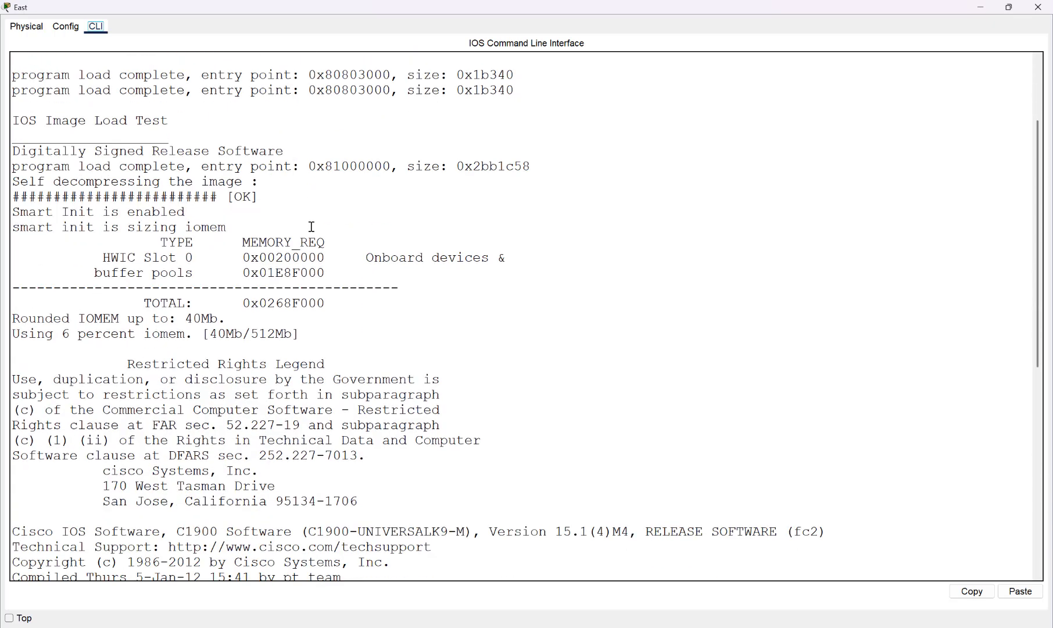
scroll(311, 228, down, 8)
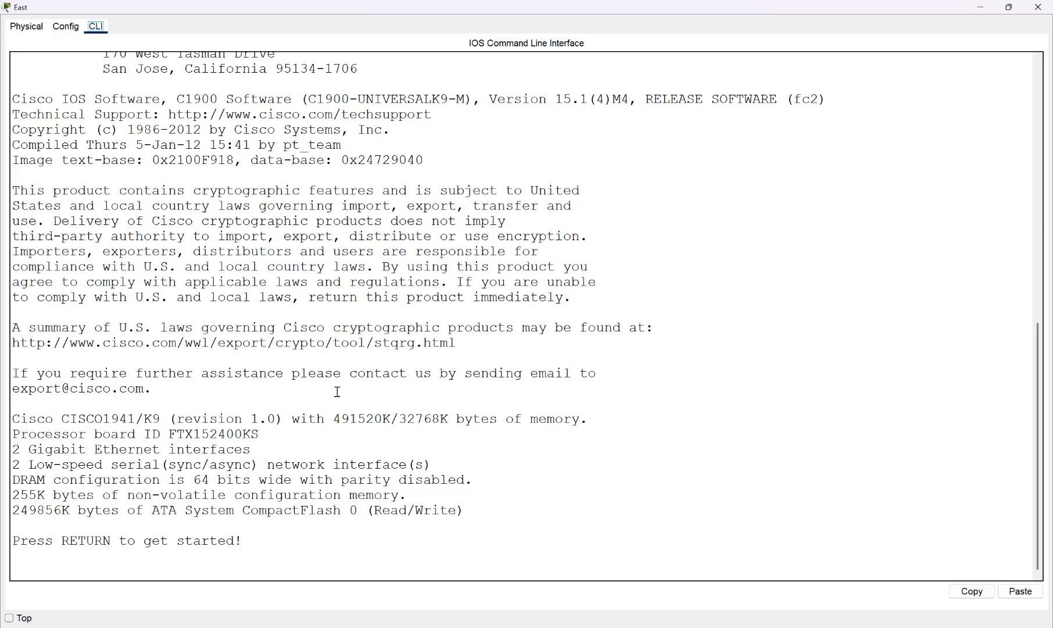
- Start the East router's console session, enter privileged mode with "en", and run "show run"
click(302, 544)
key(Return)
key(Return)
key(Return)
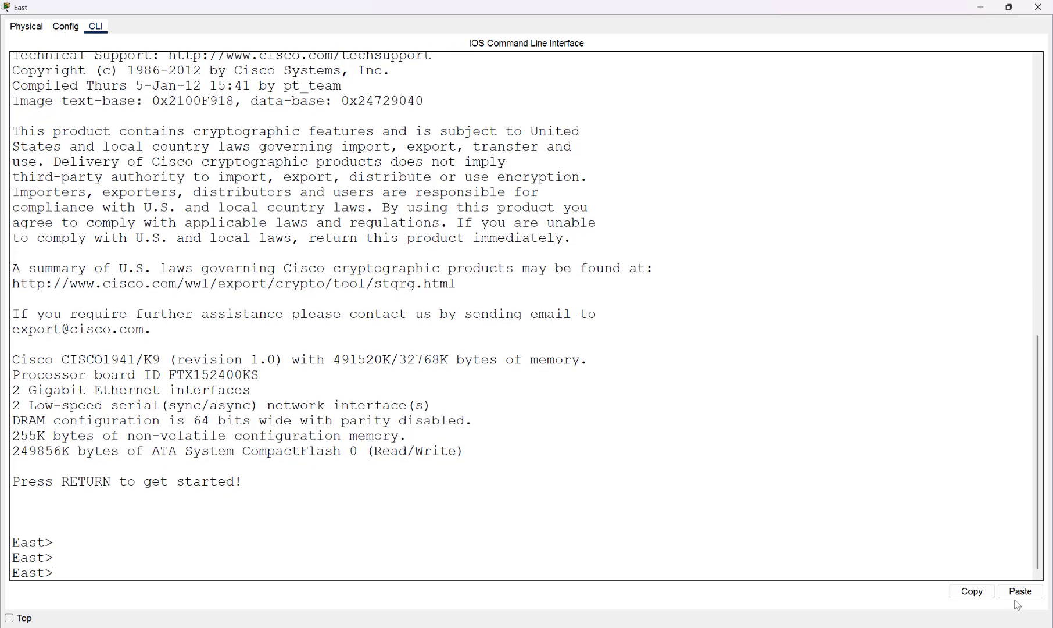
text(en)
key(Return)
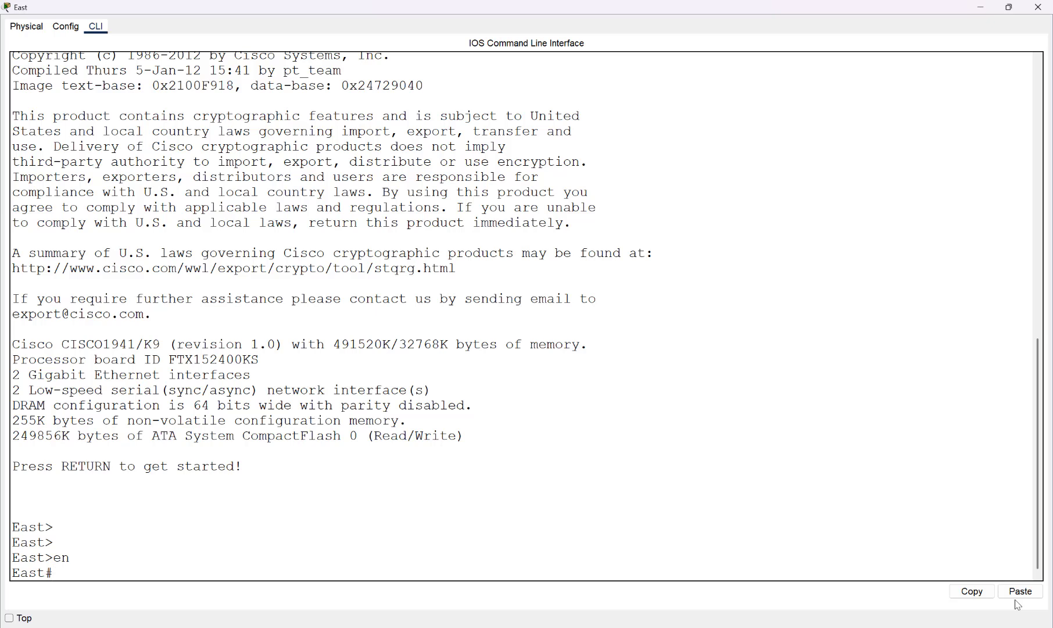
text(show run)
key(Return)
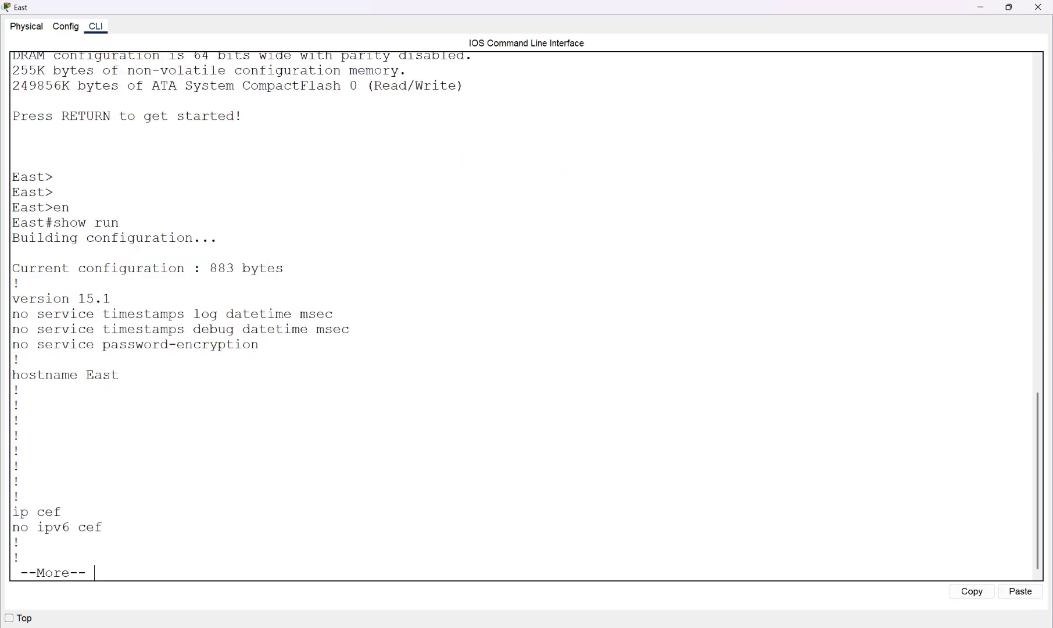
- Switch to LibreOffice Writer and copy the command "show ip interface brief" from item d of the instructions
mouse_move(773, 627)
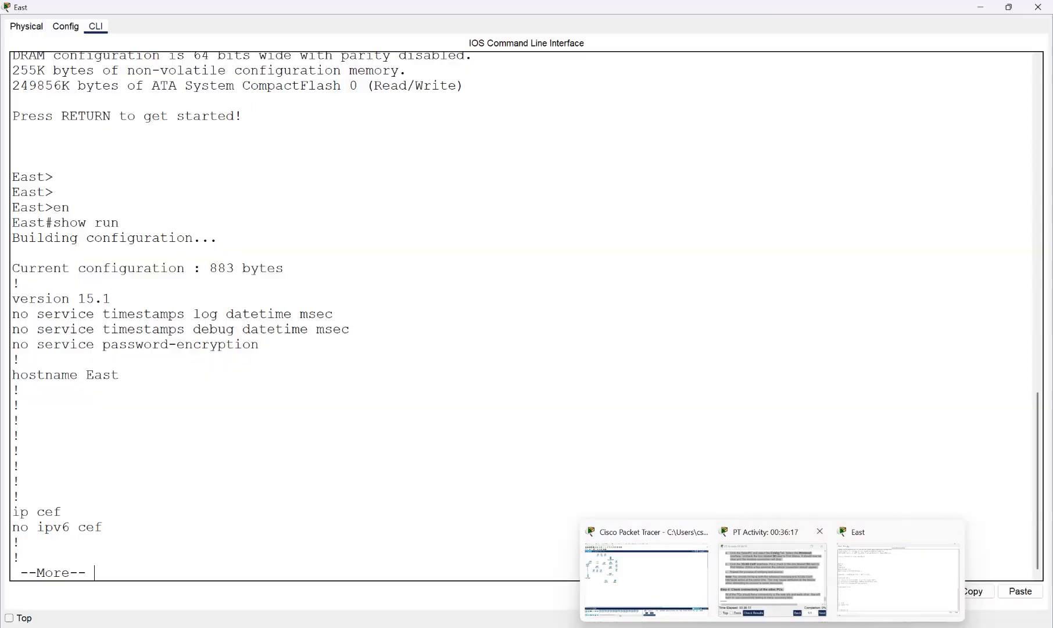
click(745, 627)
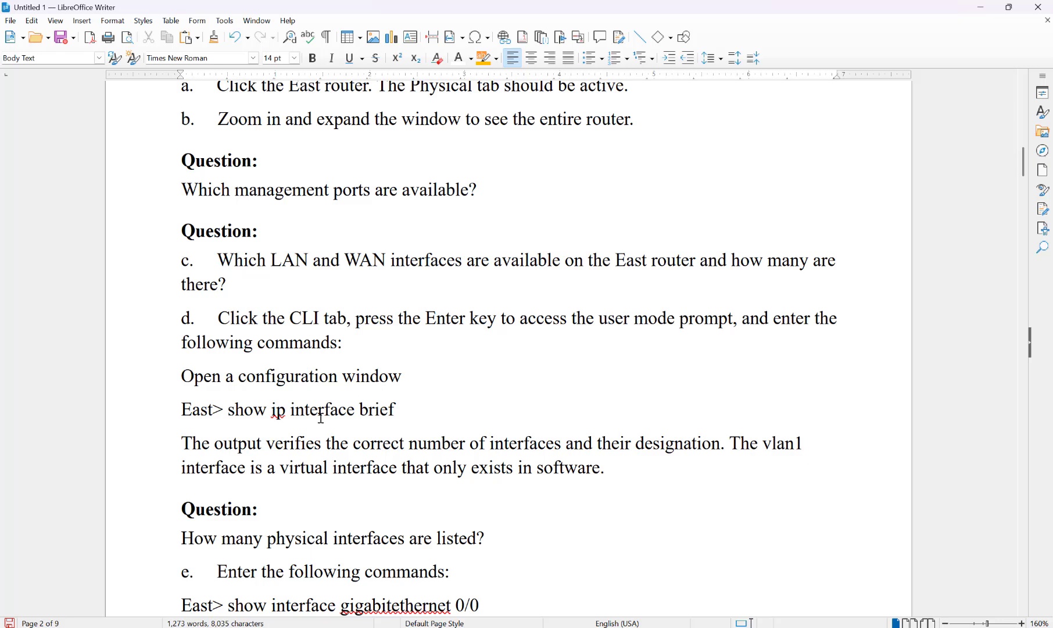
drag(396, 410, 228, 407)
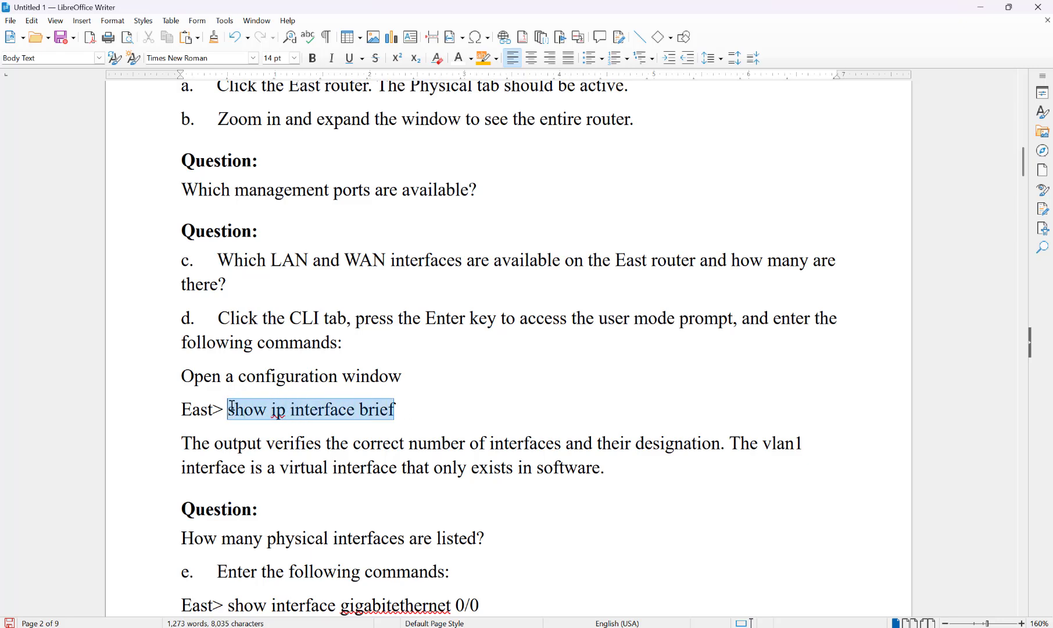
right_click(245, 407)
click(277, 428)
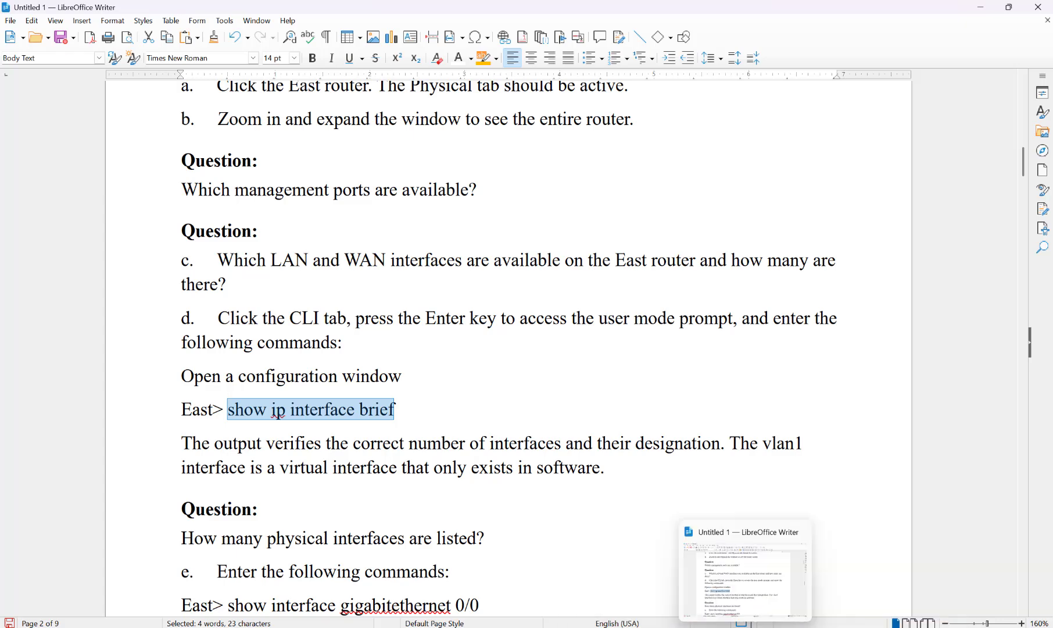
- Switch back to the East router's command line in Packet Tracer and page through the running configuration past the interface sections
mouse_move(773, 627)
click(645, 576)
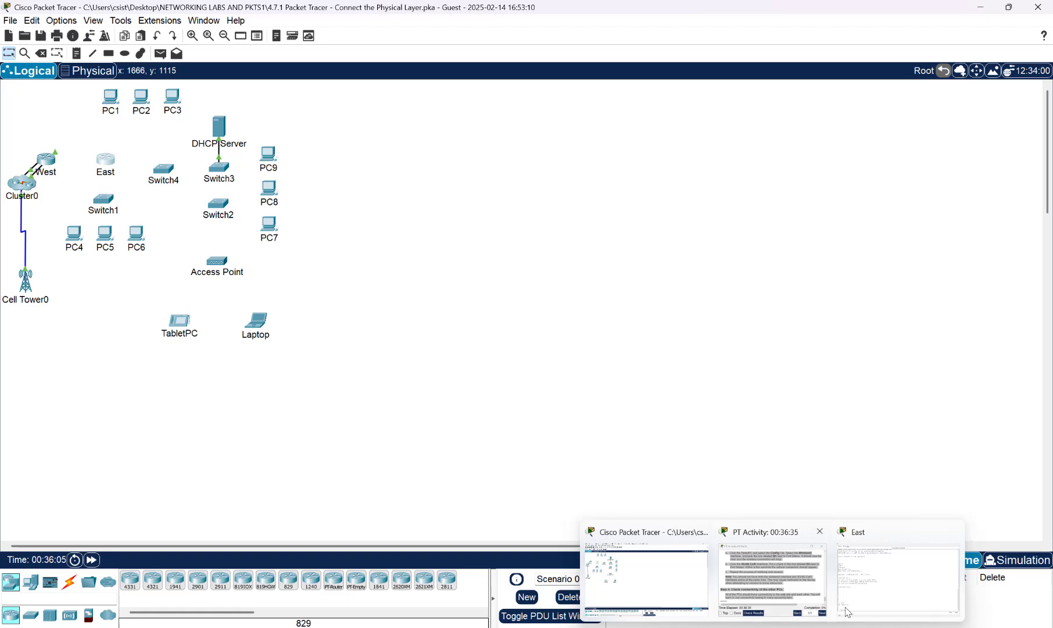
click(861, 604)
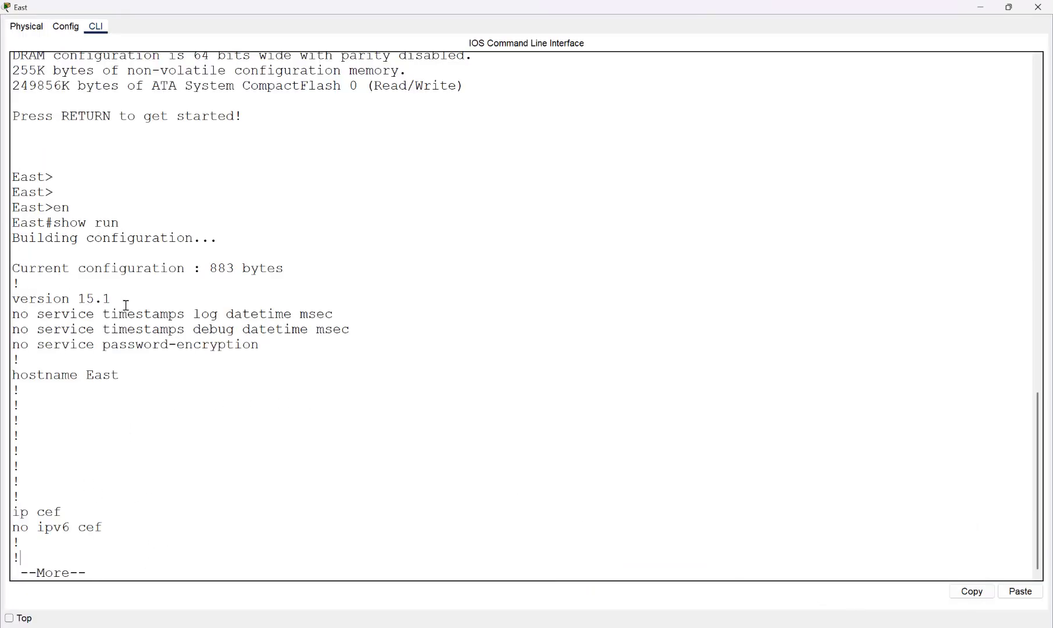
click(107, 547)
key(Return)
key(Return)
key(Return)
key(Return)
key(Return)
key(Return)
key(Return)
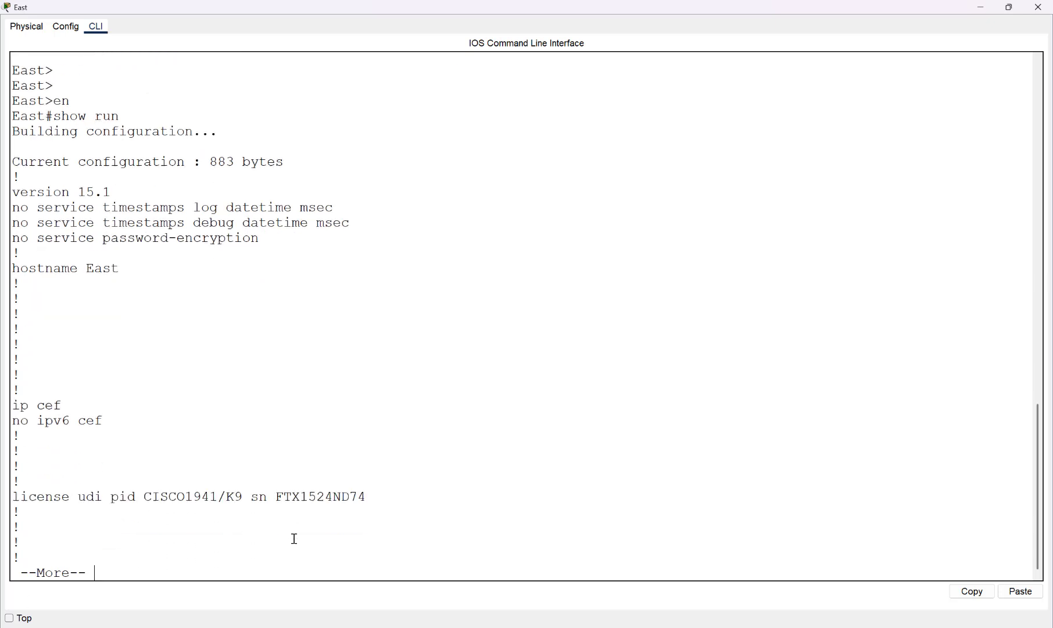
key(Return)
key(Return)
key(Return)
key(Return)
key(Return)
key(Return)
key(Return)
key(Return)
key(Return)
key(Return)
key(Return)
key(Return)
key(Return)
key(Return)
key(Return)
key(Return)
key(Return)
key(Return)
key(Return)
key(Return)
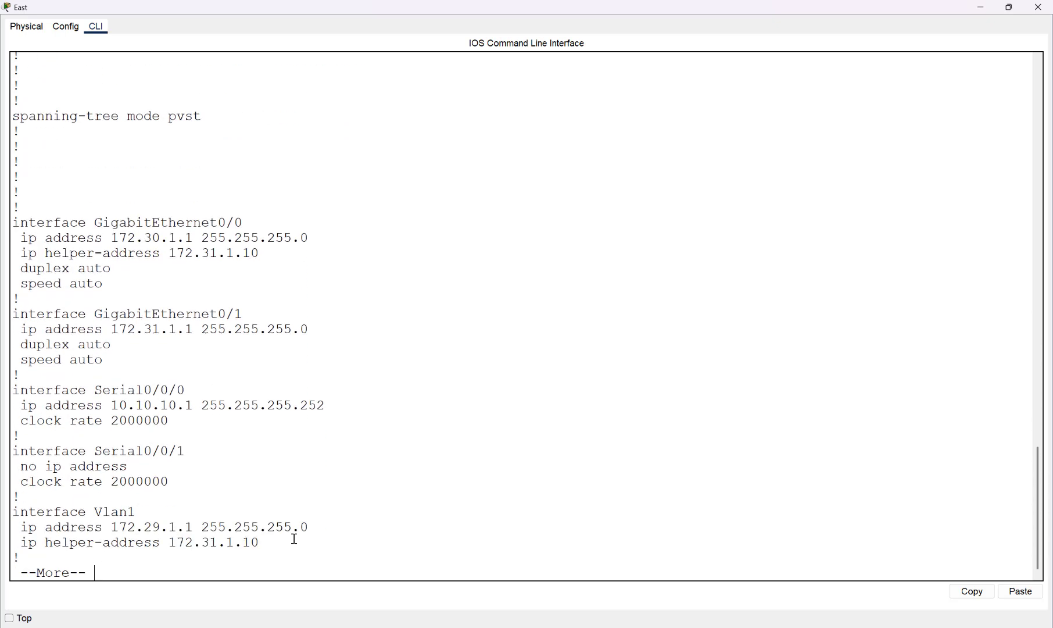
key(Return)
key(Return)
key(Return)
key(Return)
key(Return)
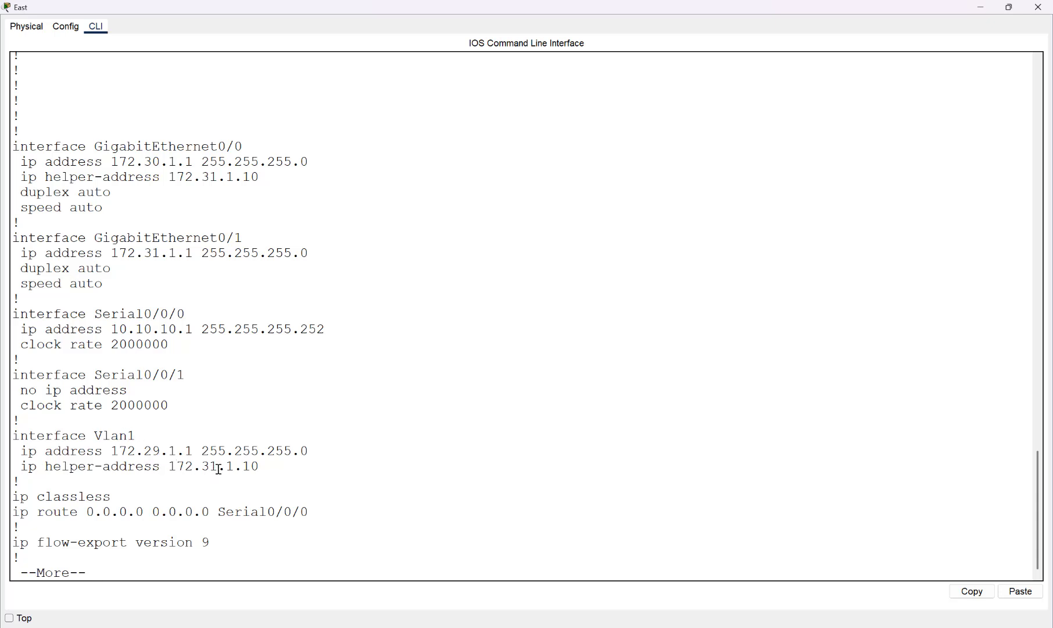
- Examine the running configuration from interface GigabitEthernet0/0 down to the default route, highlighting that block
mouse_move(316, 511)
mouse_down()
mouse_move(29, 146)
mouse_move(26, 162)
mouse_move(329, 514)
mouse_up()
click(26, 185)
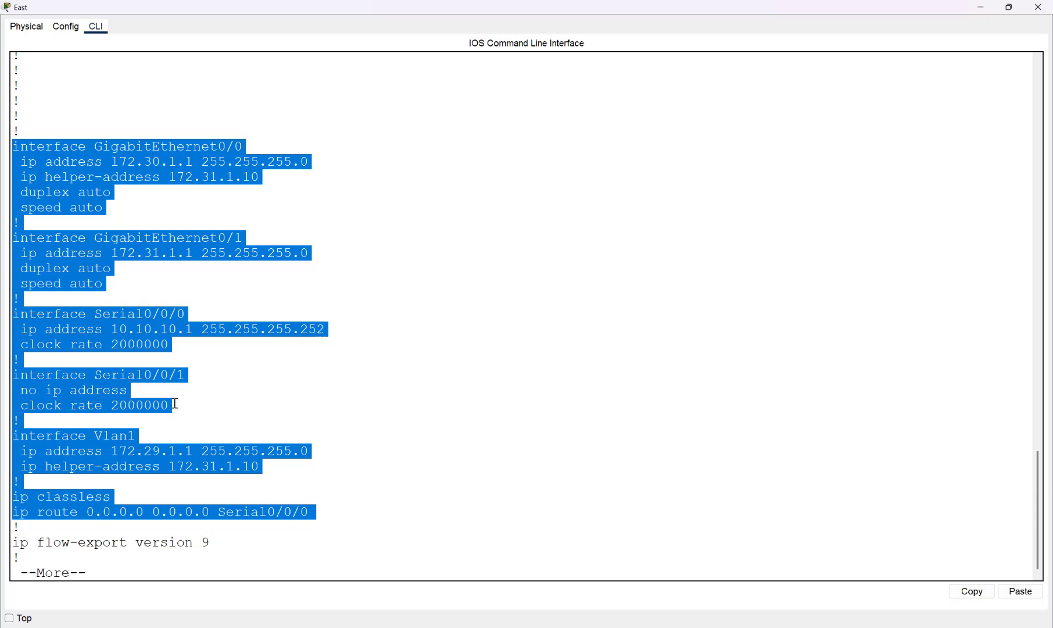
click(218, 311)
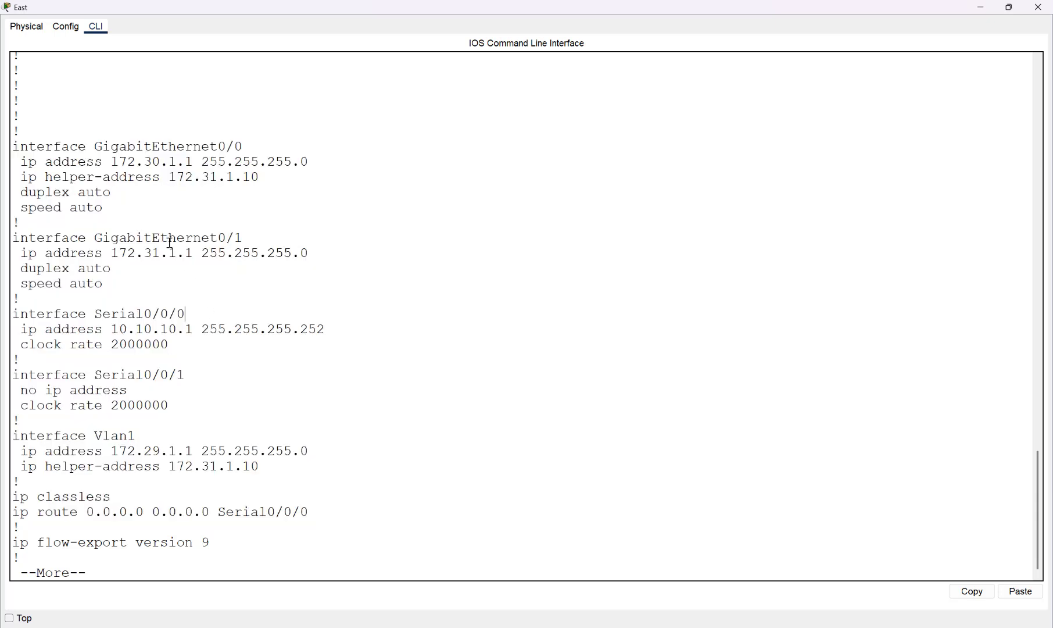
scroll(173, 384, down, 1)
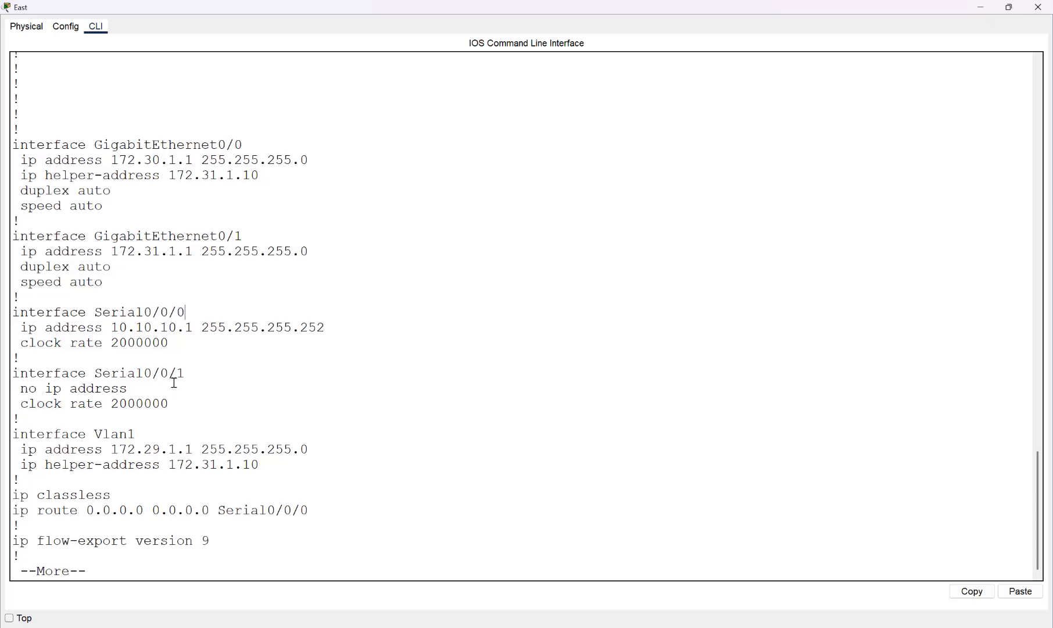
- Page through the rest of East's running configuration until the privileged prompt returns
click(131, 554)
key(Return)
key(Return)
key(Return)
key(Return)
key(Return)
key(Return)
key(Return)
key(Return)
key(Return)
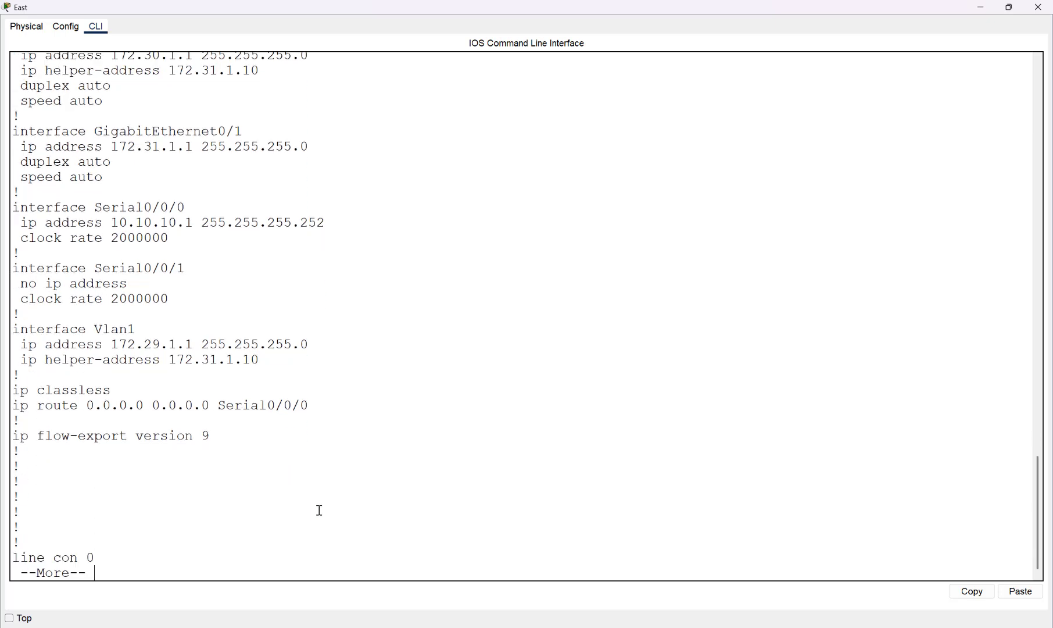
key(Return)
key(Return)
key(Return)
key(Return)
key(Return)
key(Return)
key(Return)
key(Return)
key(Return)
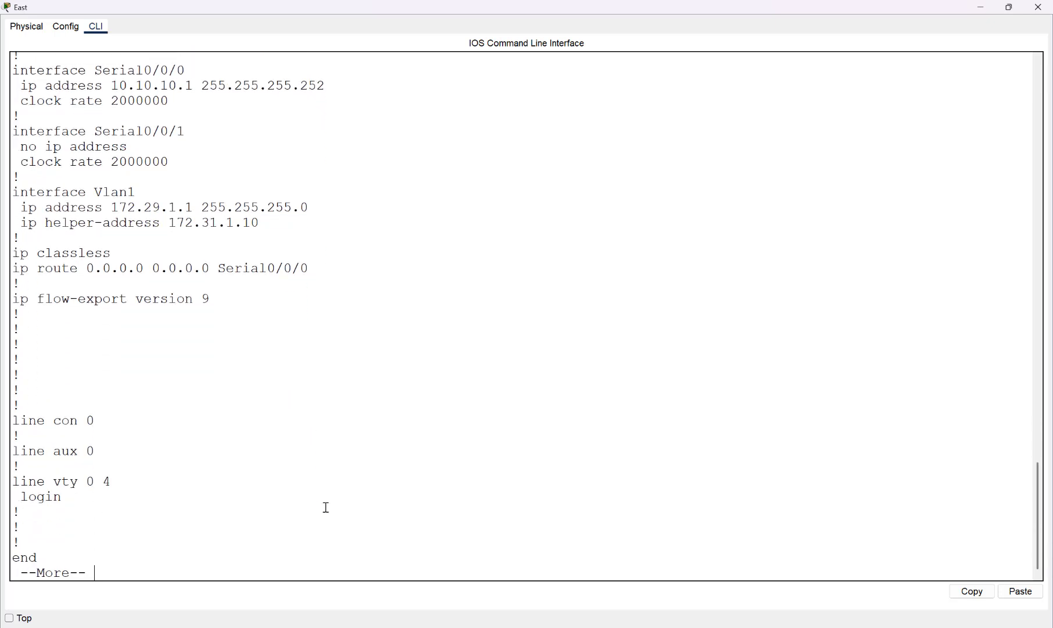
key(Return)
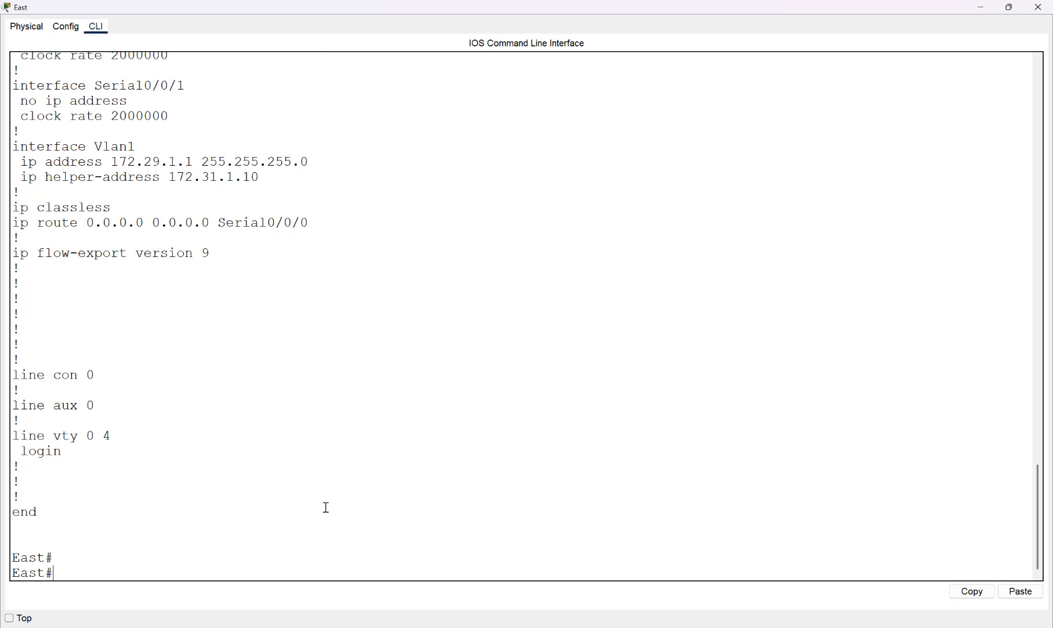
- Paste and run "show ip interface brief" on East, and compare its output with the interfaces in the running configuration
right_click(60, 573)
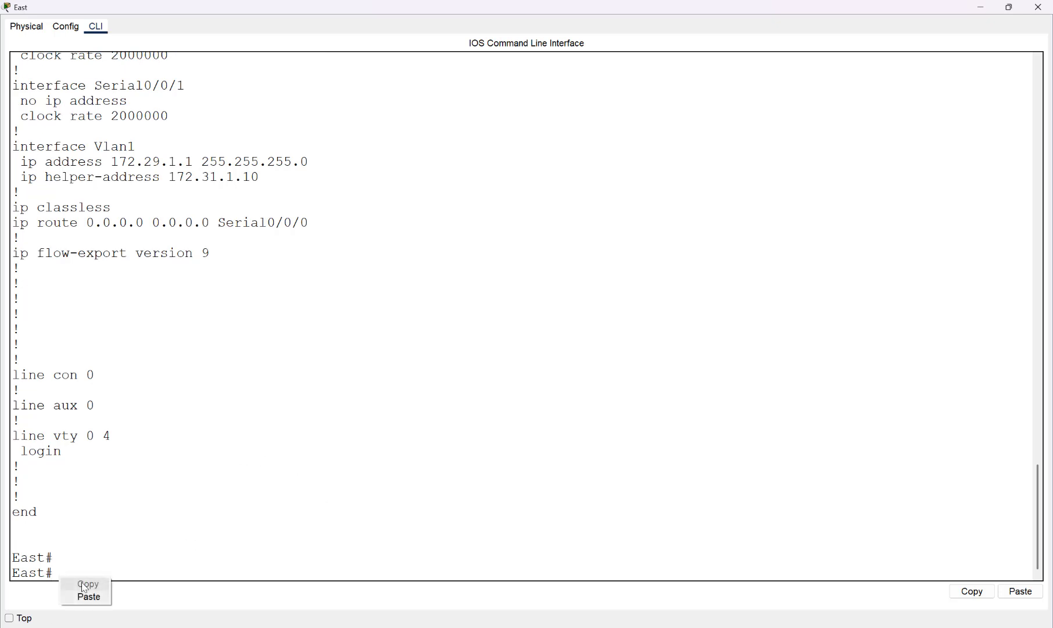
click(90, 596)
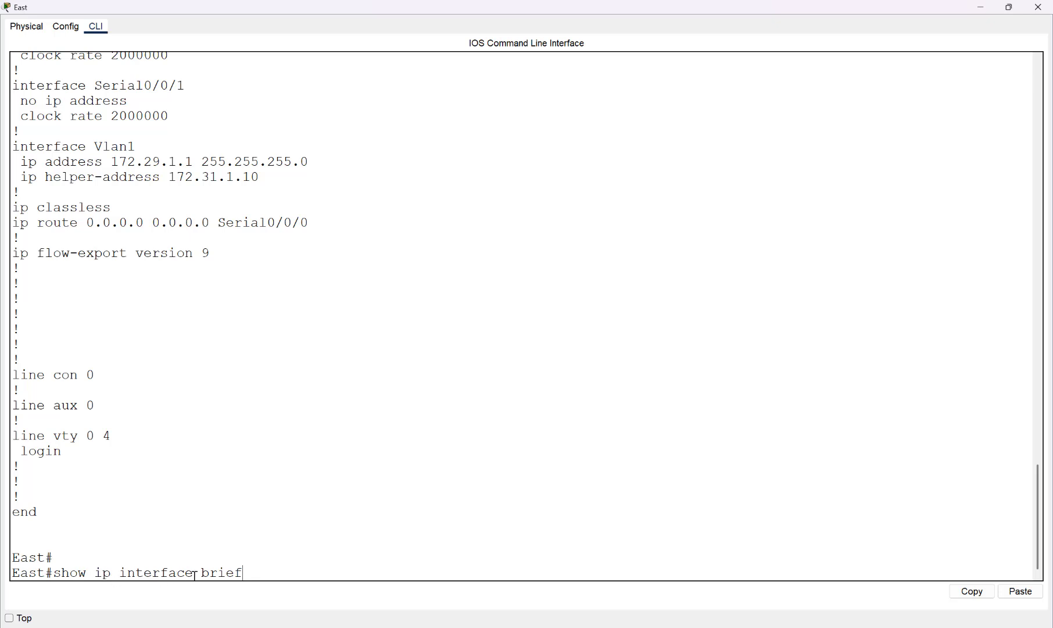
key(Return)
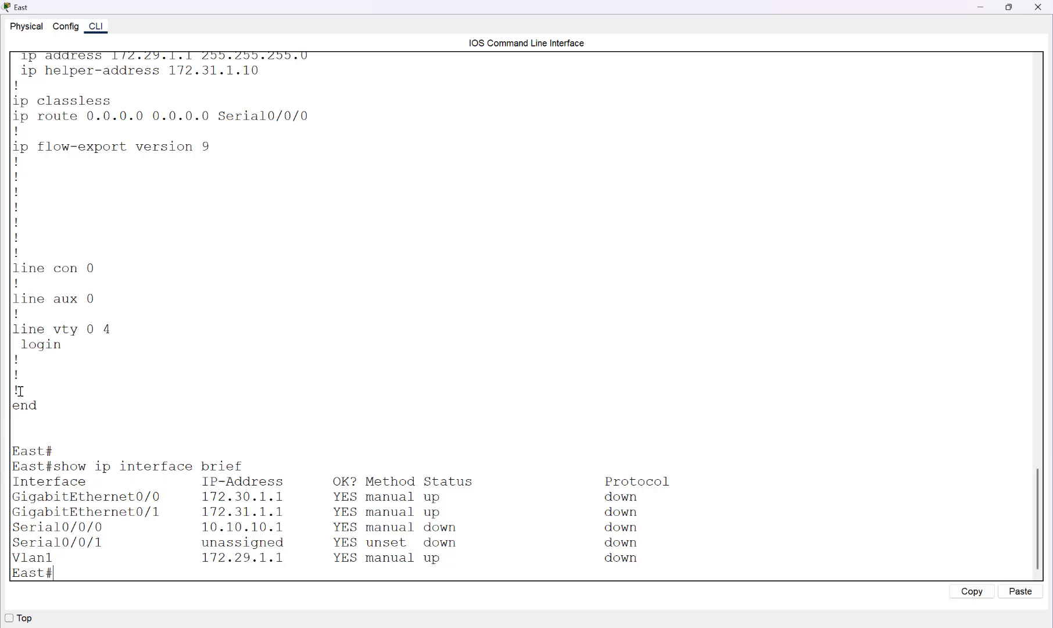
scroll(142, 174, up, 4)
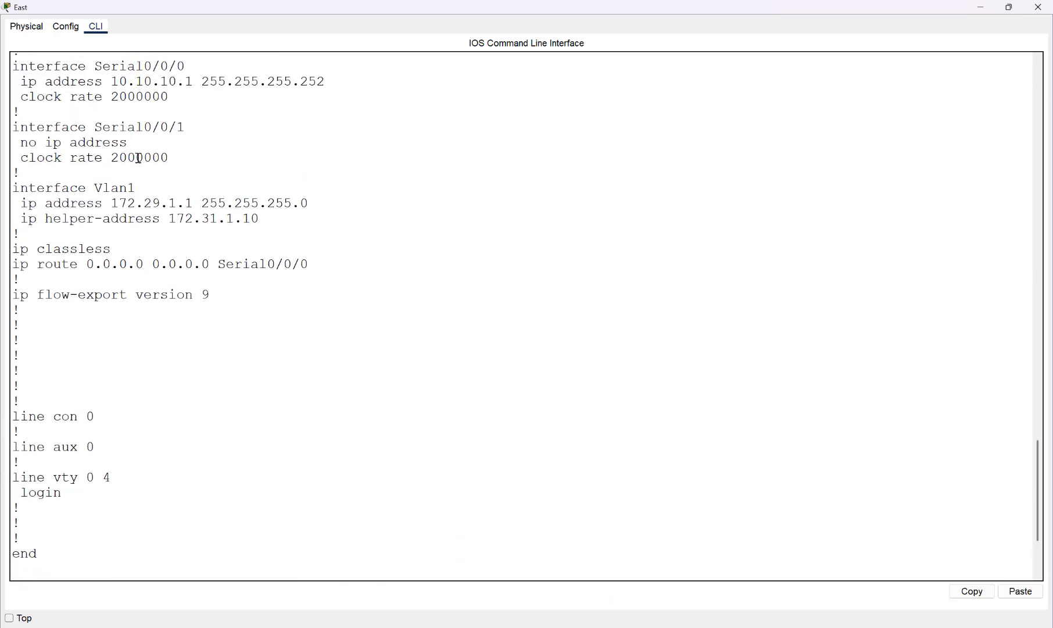
scroll(139, 162, up, 3)
scroll(142, 174, down, 7)
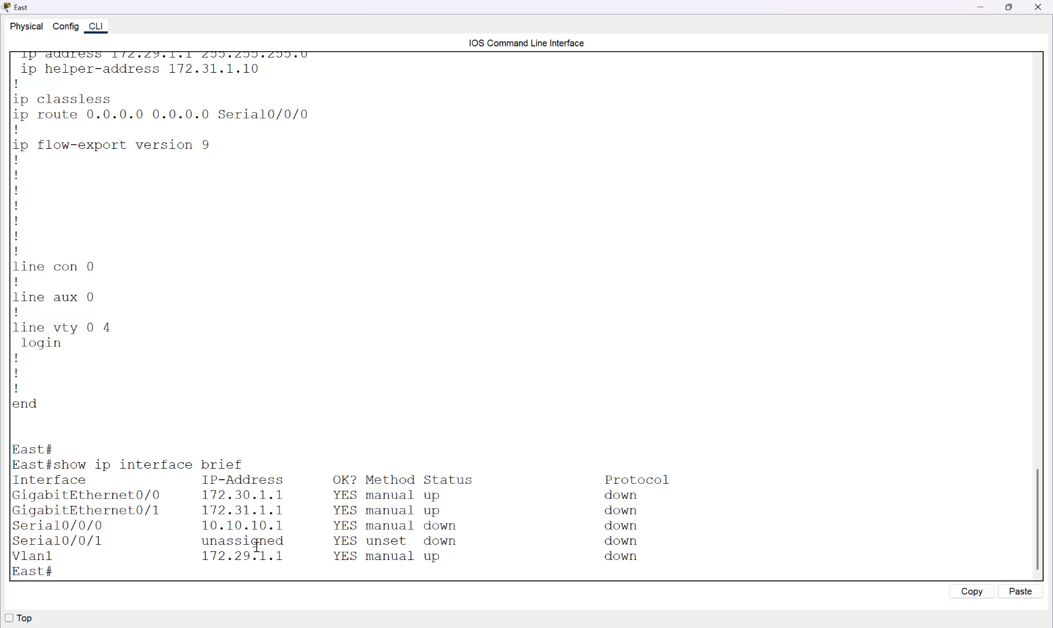
- Switch to LibreOffice Writer and copy the command "show interface gigabitethernet 0/0" from item e of the instructions
mouse_move(773, 626)
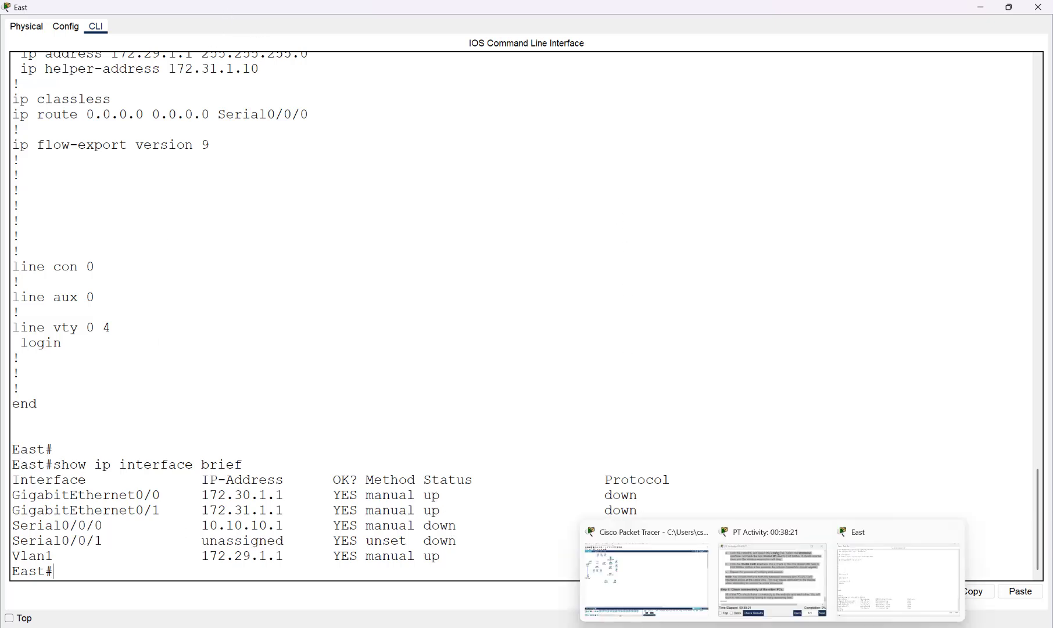
click(738, 626)
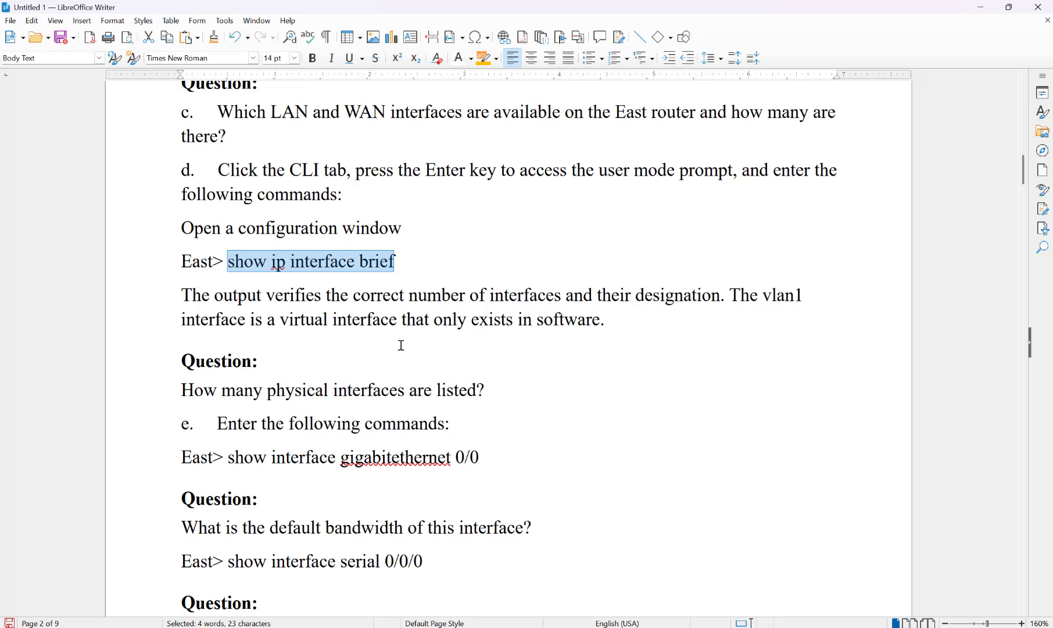
scroll(406, 340, down, 3)
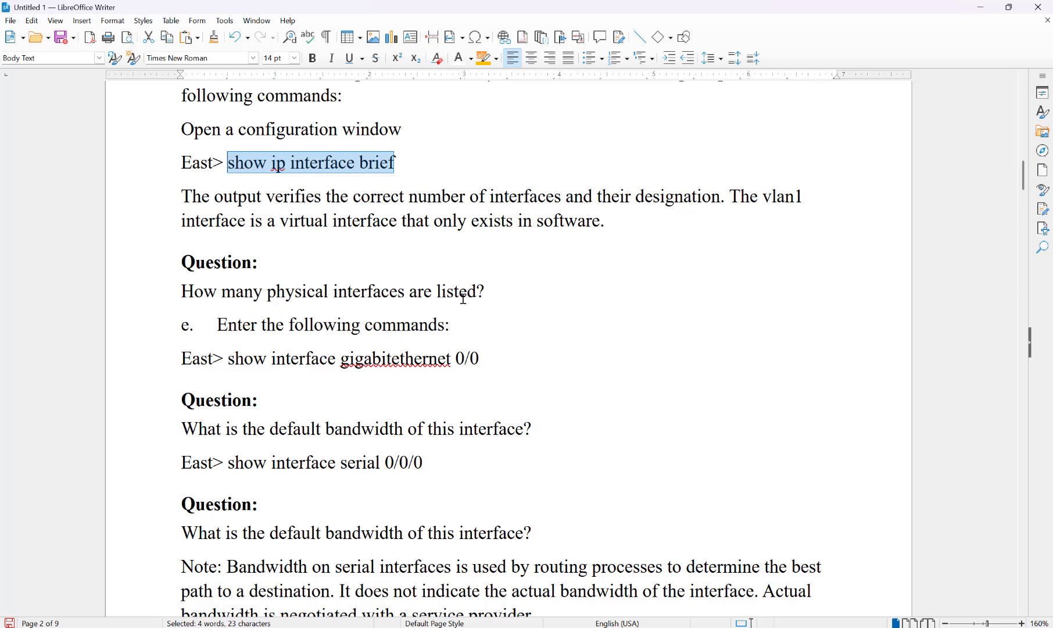
drag(479, 359, 228, 357)
right_click(243, 354)
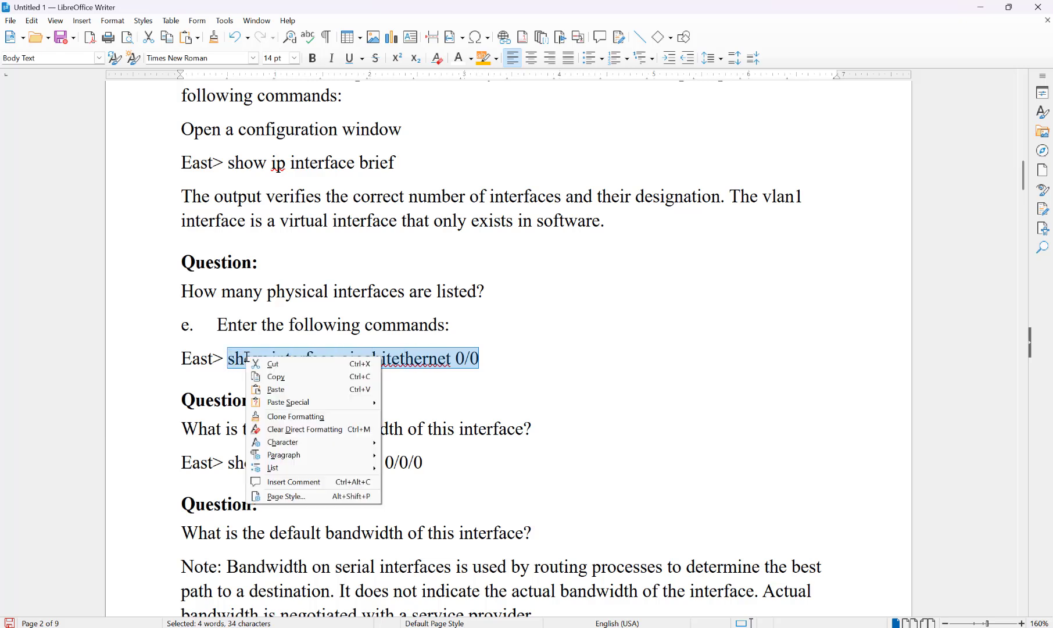
click(279, 381)
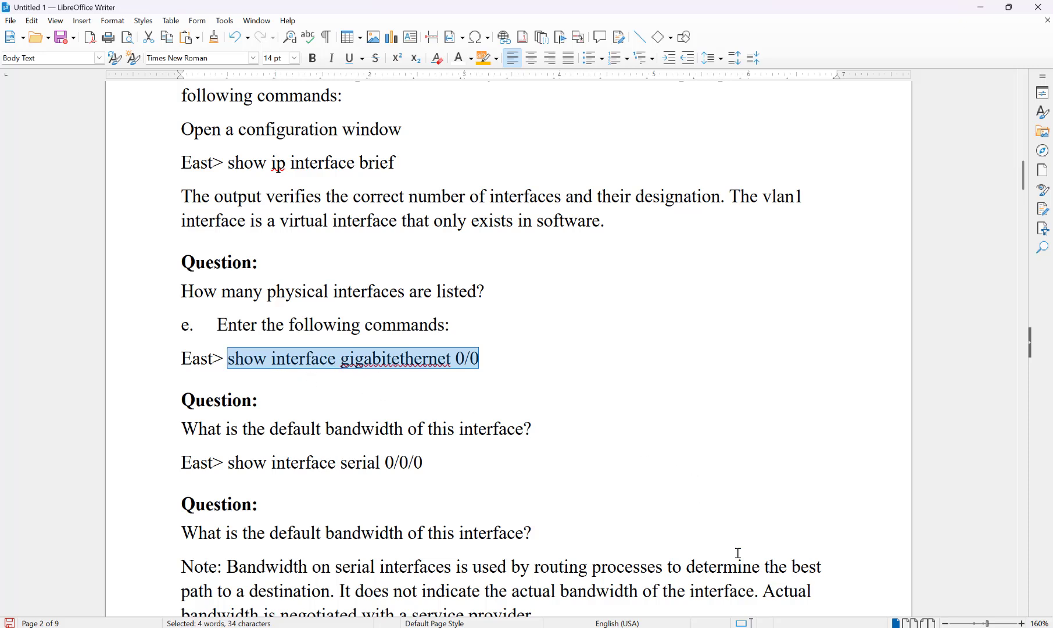
- Return to the East router's command line in Packet Tracer, then paste and run "show interface gigabitethernet 0/0"
mouse_move(689, 604)
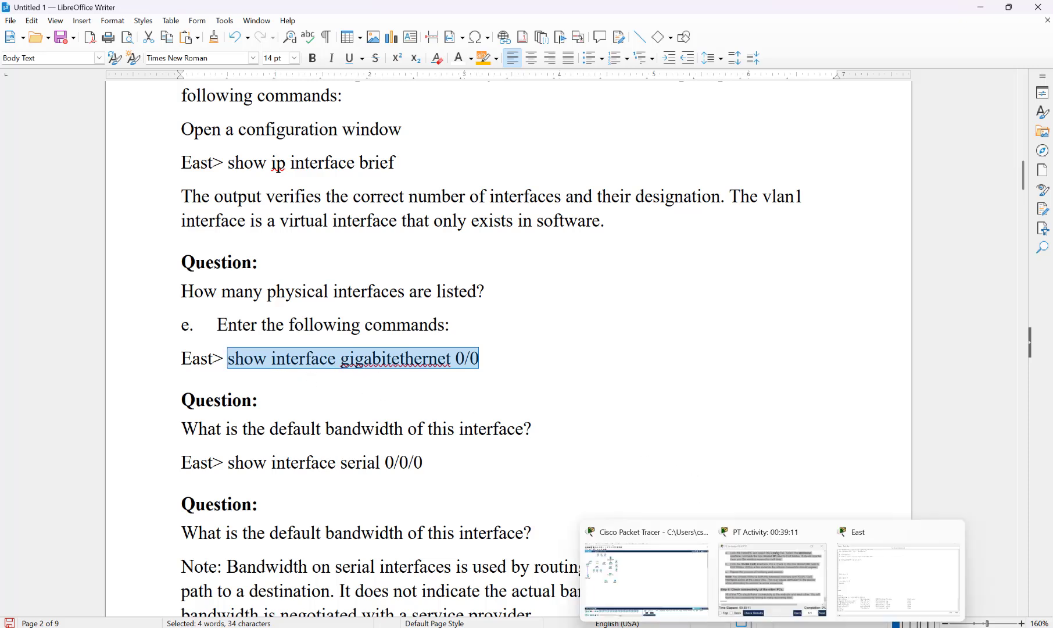
click(645, 574)
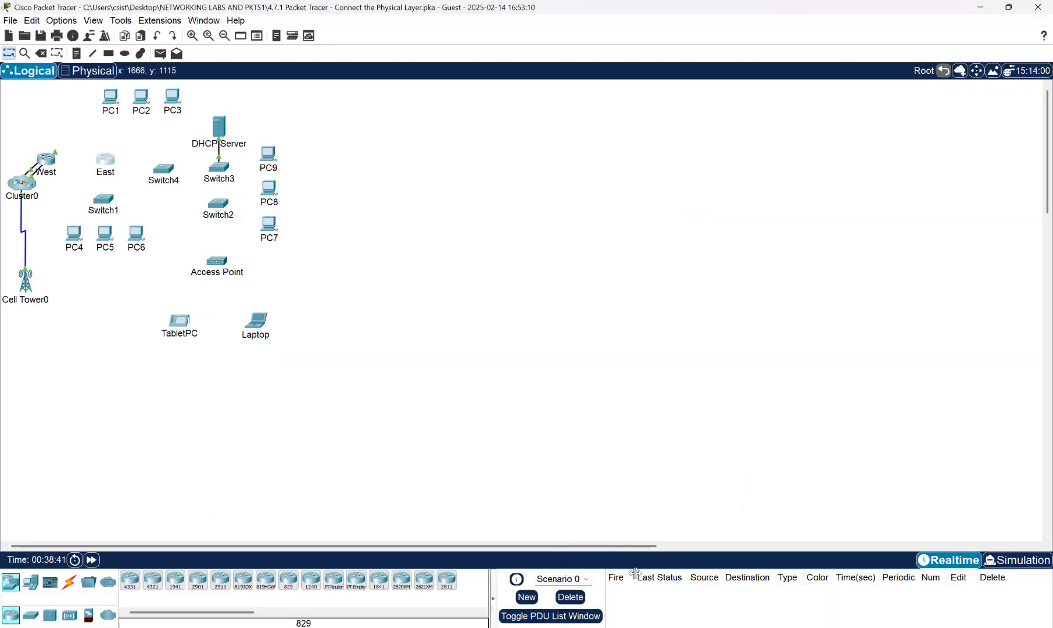
mouse_move(774, 625)
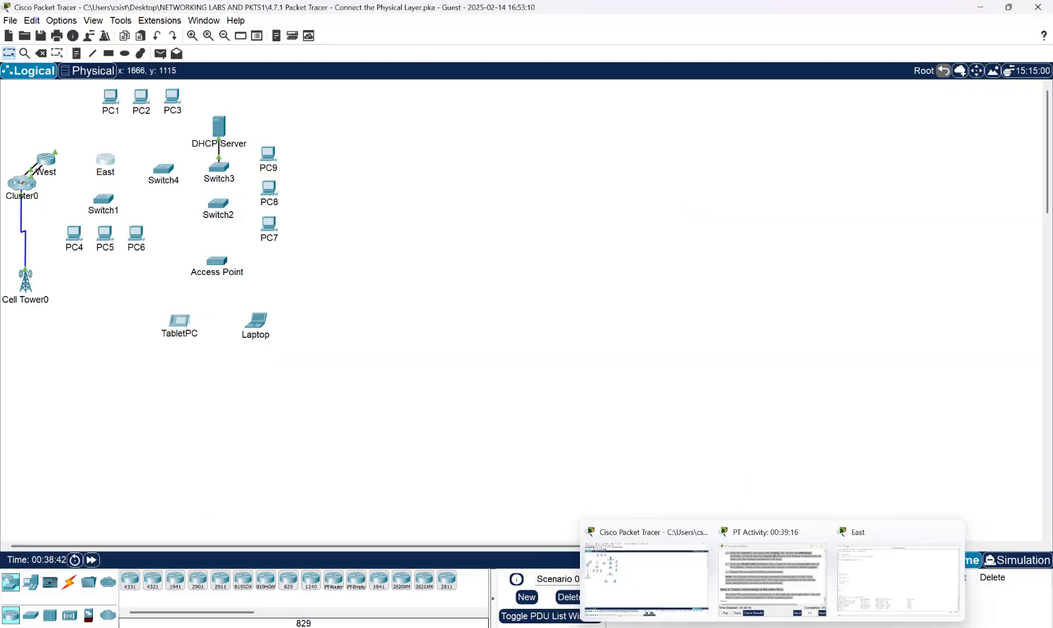
click(870, 592)
right_click(64, 571)
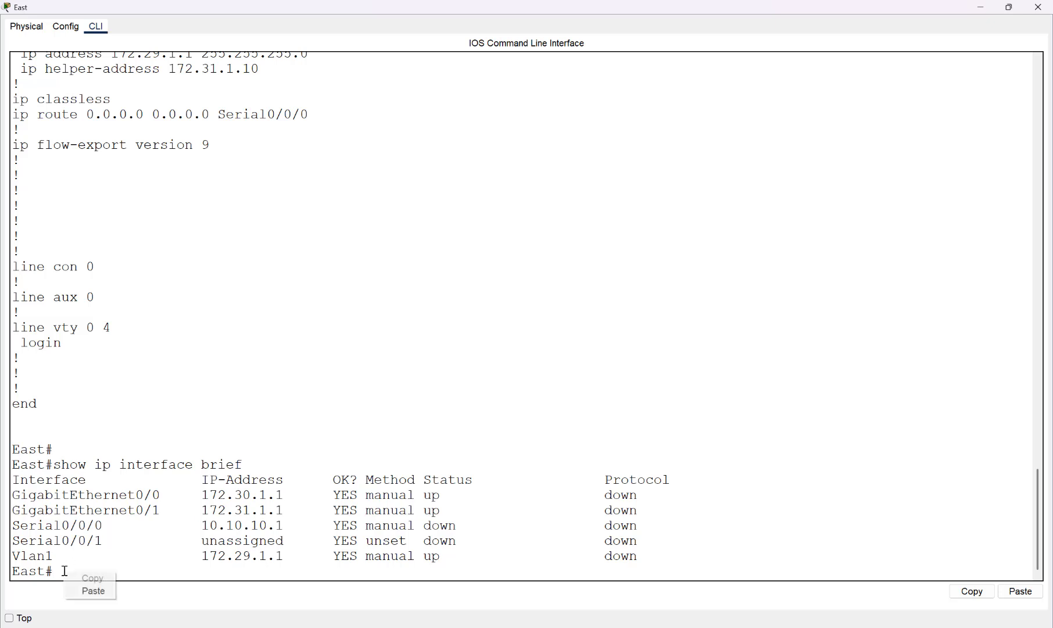
click(97, 593)
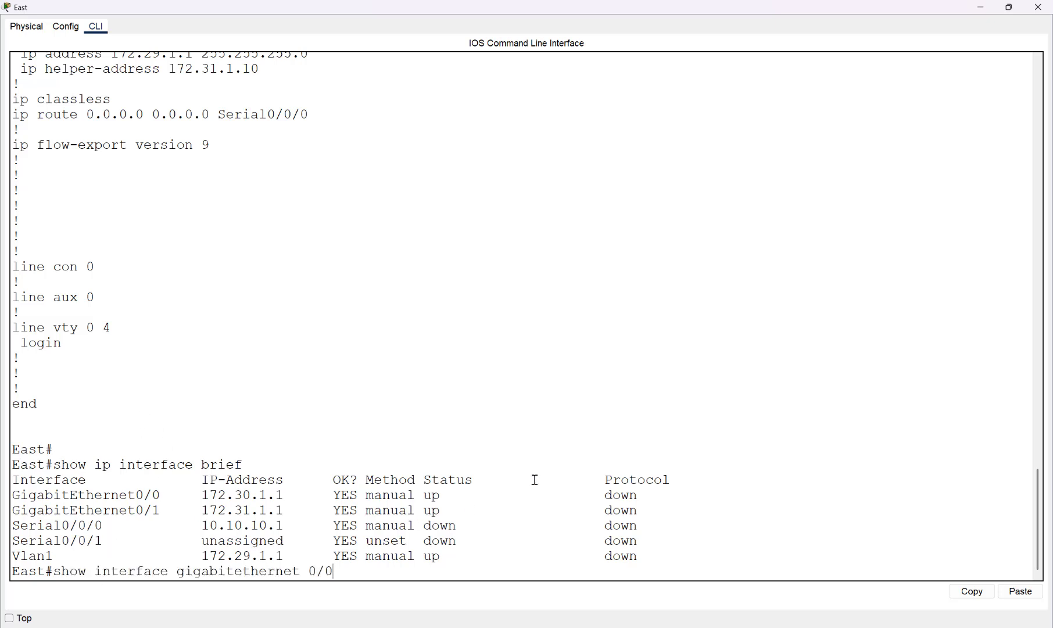
key(Return)
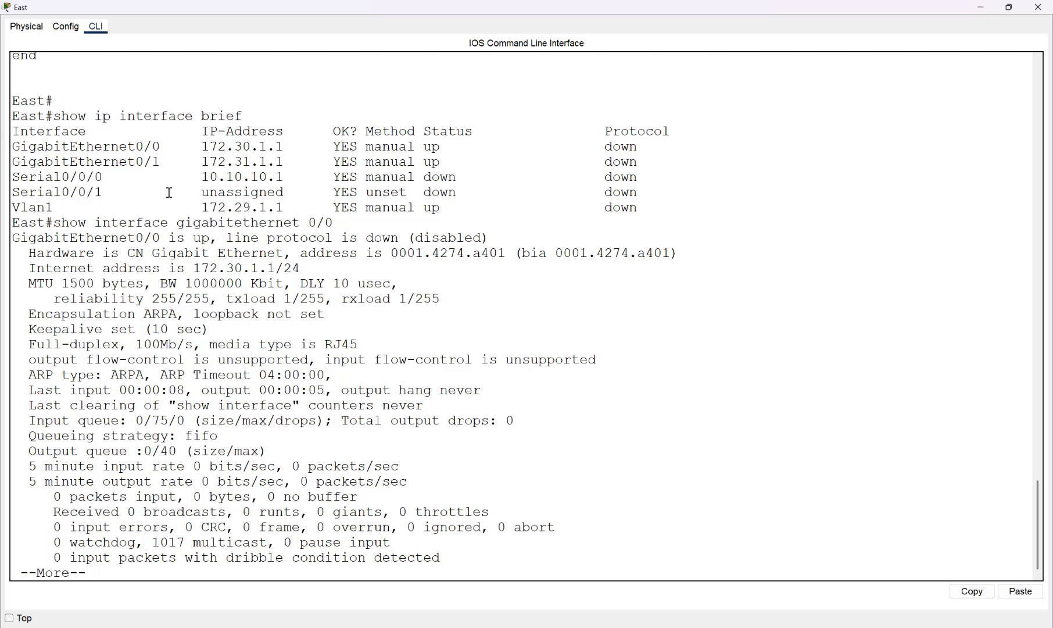
- Examine GigabitEthernet0/0's status and line protocol state in the output, and check East's connections in the logical topology
drag(58, 220, 348, 221)
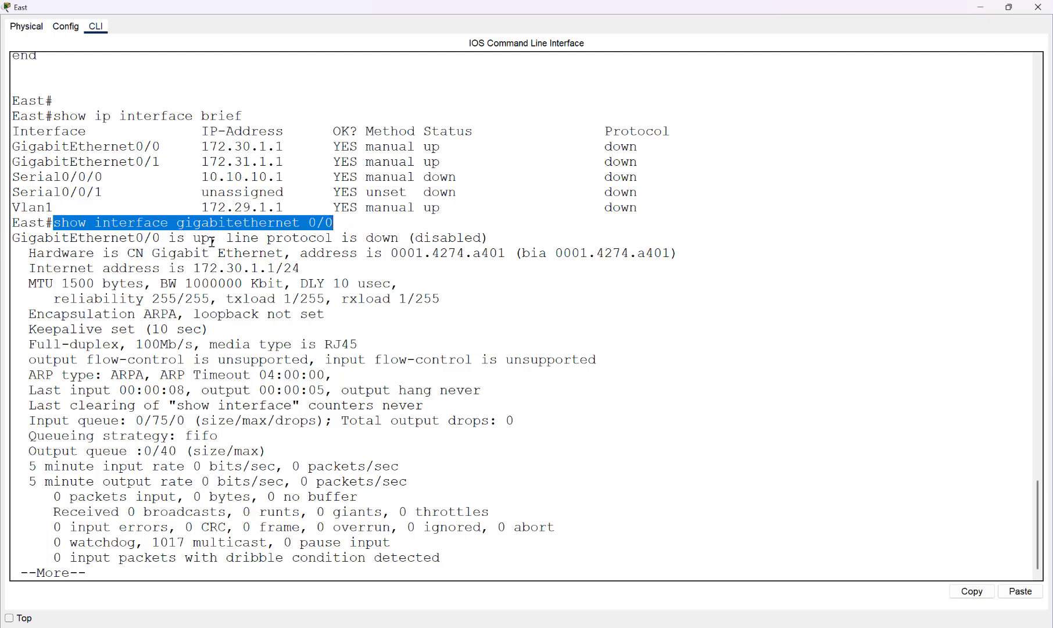
drag(217, 238, 135, 238)
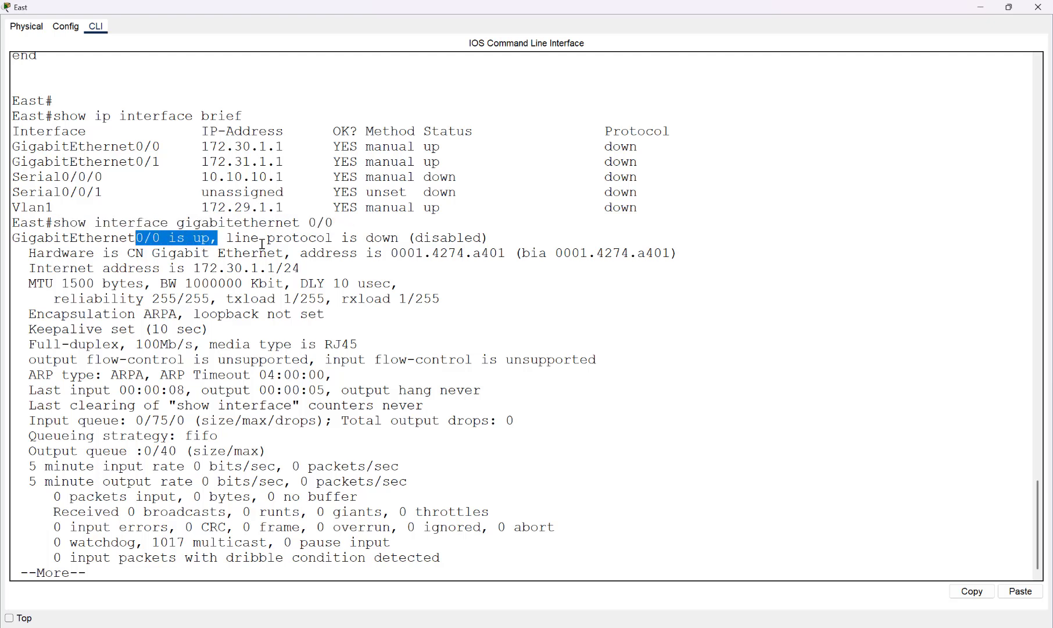
double_click(377, 238)
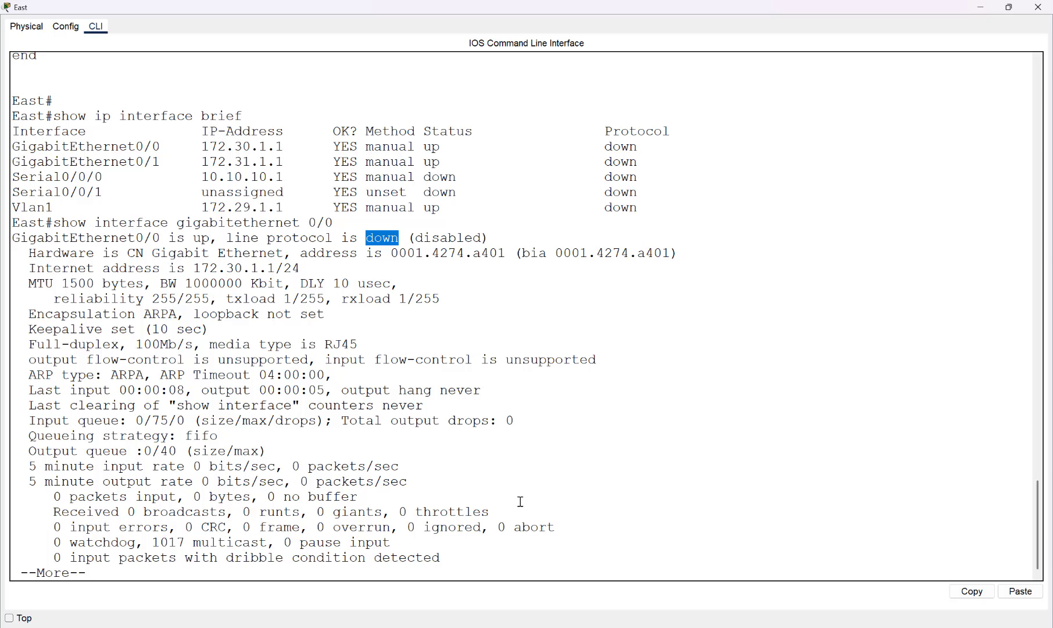
mouse_move(763, 625)
click(682, 575)
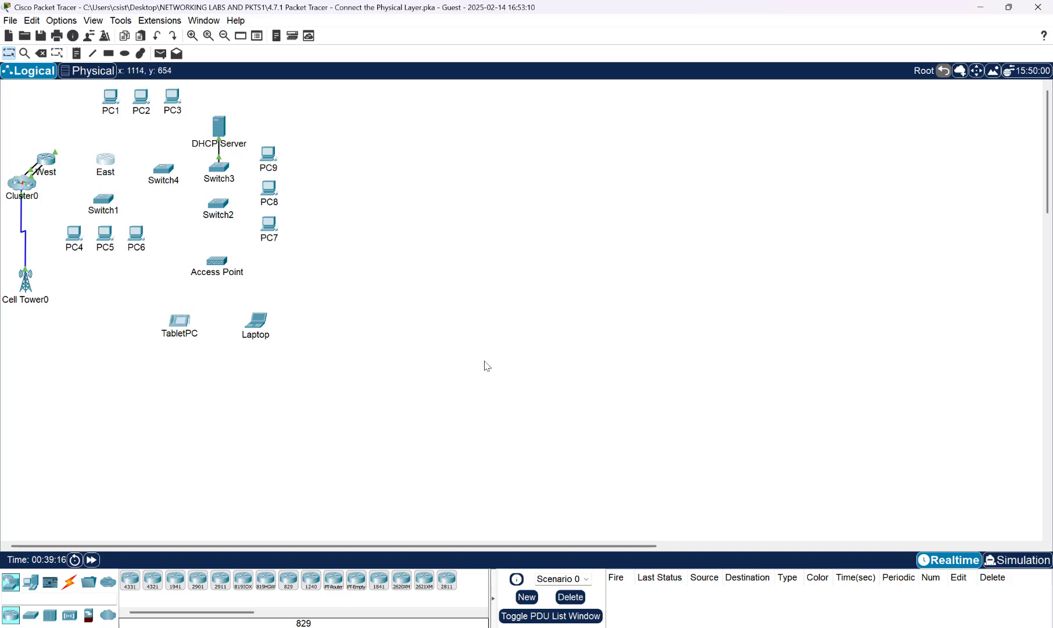
mouse_move(822, 617)
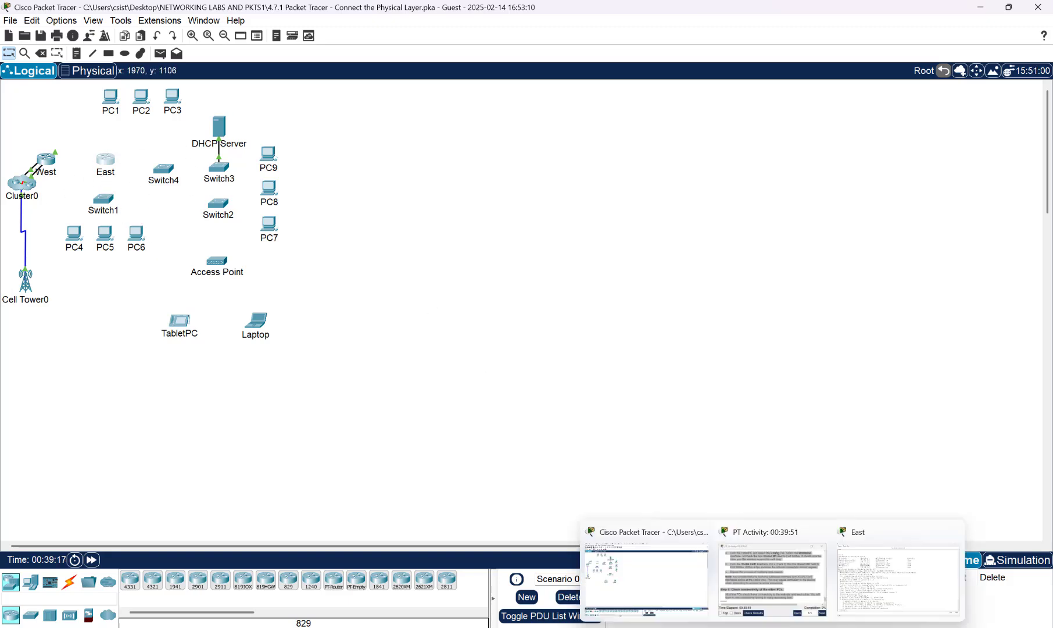
click(884, 599)
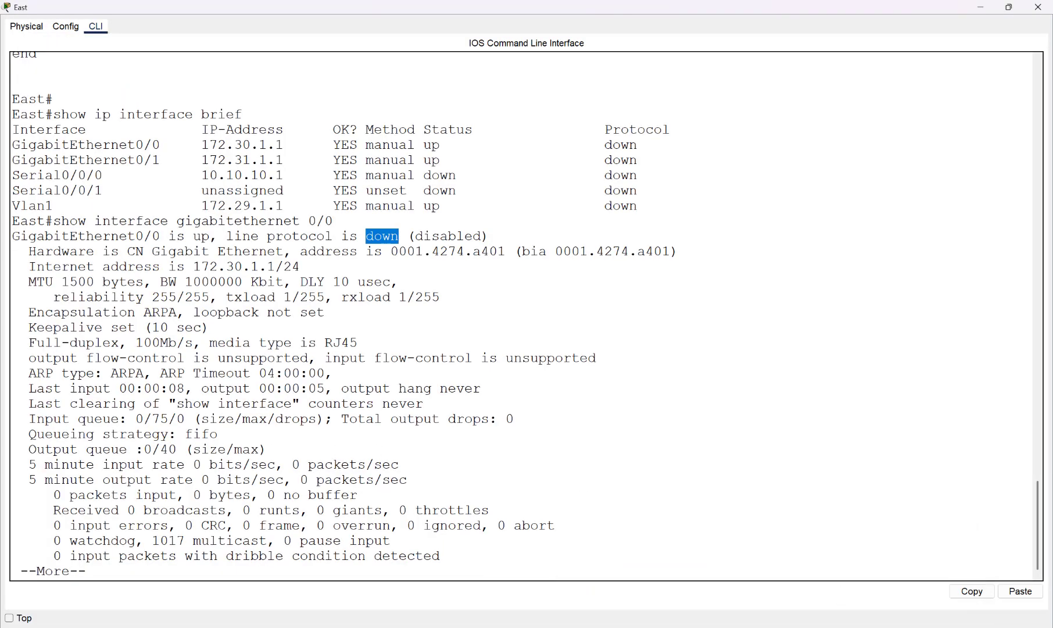
- Page through the remaining GigabitEthernet0/0 output until East's privileged prompt returns
click(110, 575)
key(Return)
key(Return)
key(Return)
key(Return)
key(Return)
key(Return)
key(Return)
key(Return)
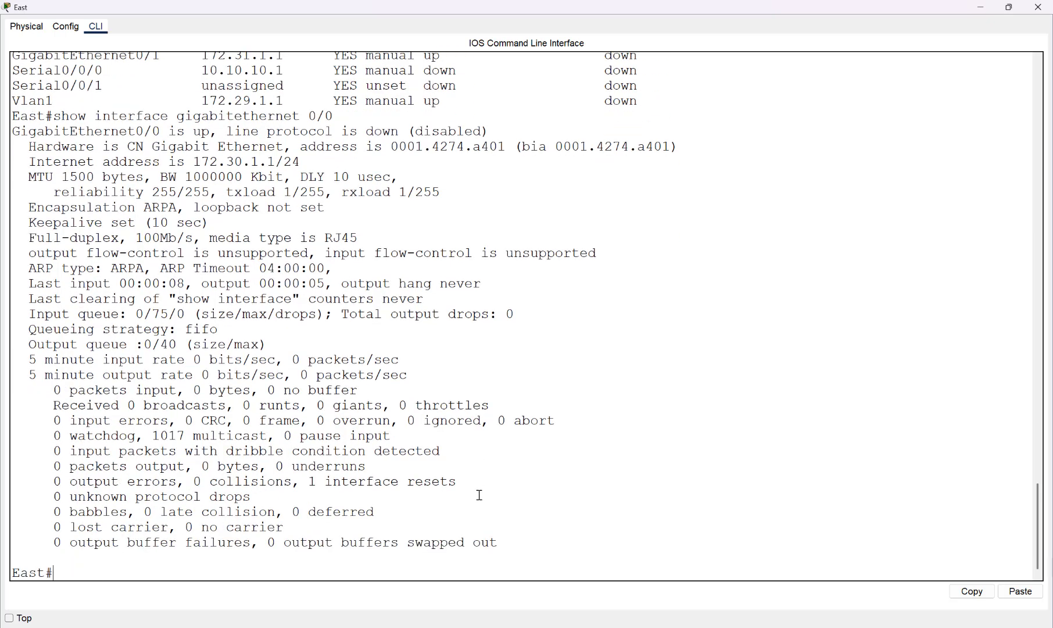
key(Return)
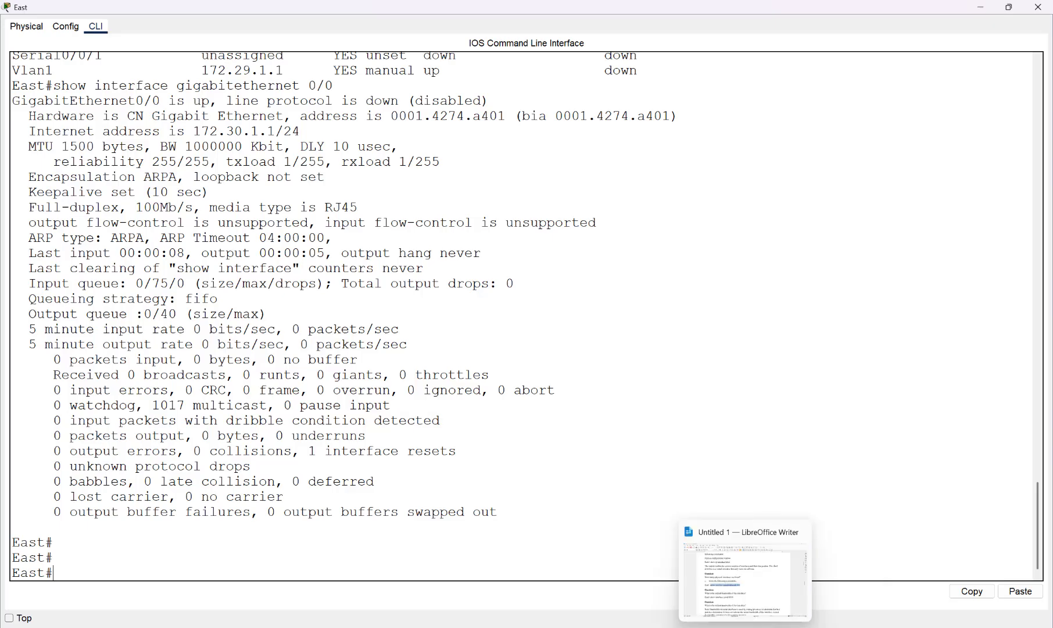
- Switch to LibreOffice Writer and copy the command "show interface serial 0/0/0" from the lab instructions
click(689, 599)
scroll(459, 400, down, 5)
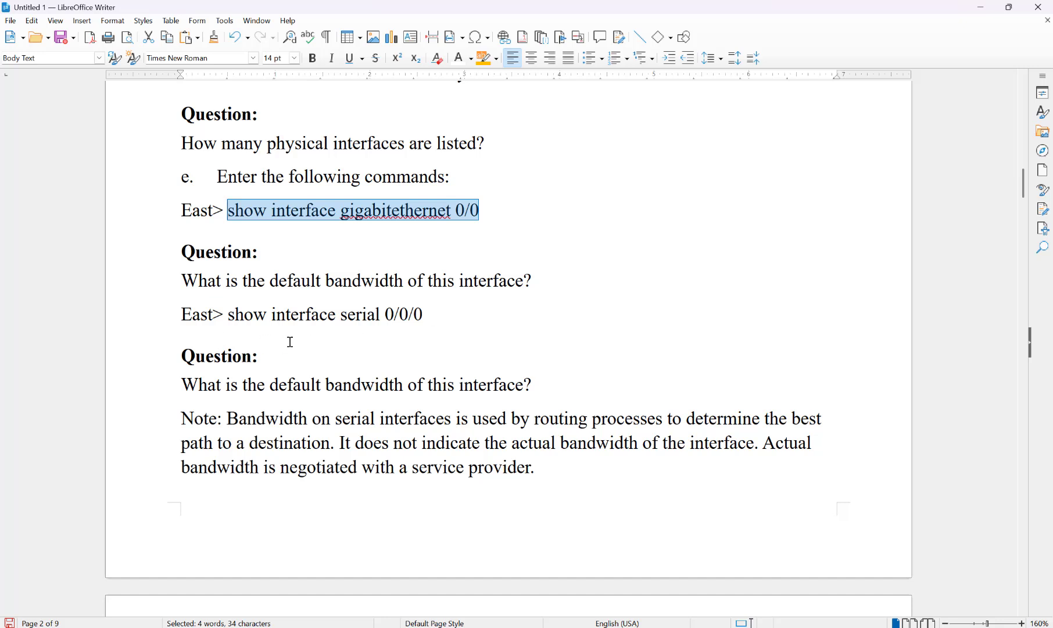
drag(427, 316, 238, 309)
right_click(272, 316)
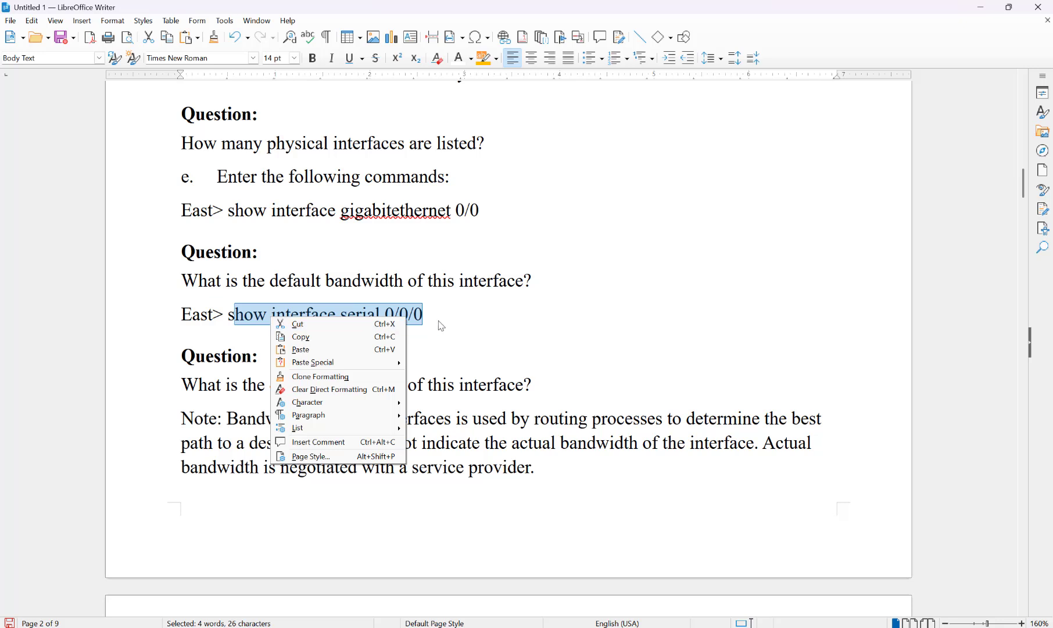
click(437, 314)
drag(431, 314, 228, 313)
right_click(240, 317)
click(265, 337)
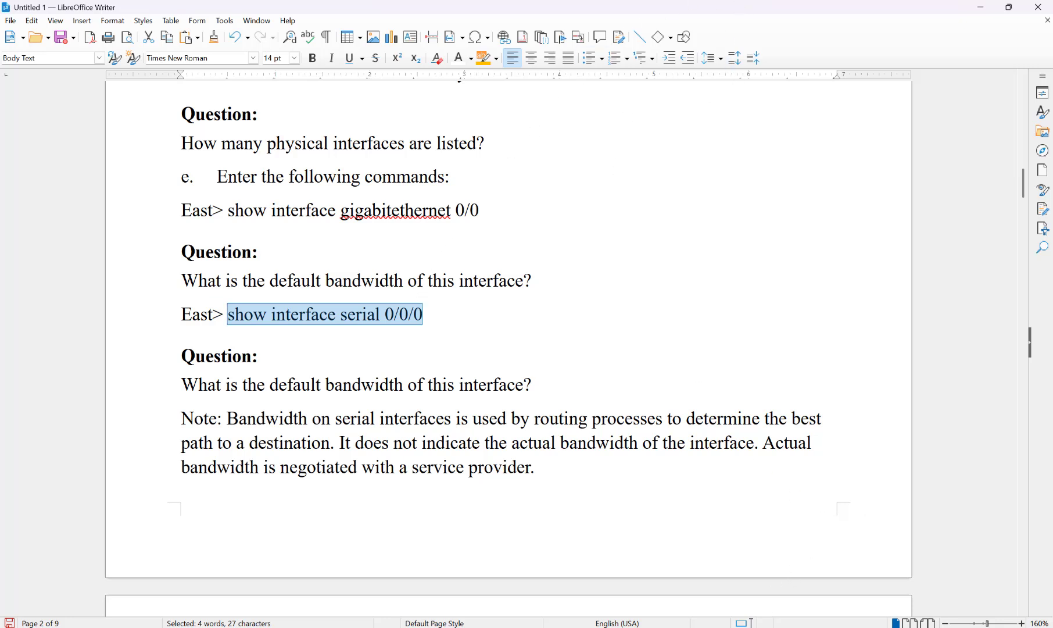
- Return to East's command line, paste and run "show interface serial 0/0/0", and page through the output to the end
key(alt+Tab)
right_click(70, 571)
click(100, 589)
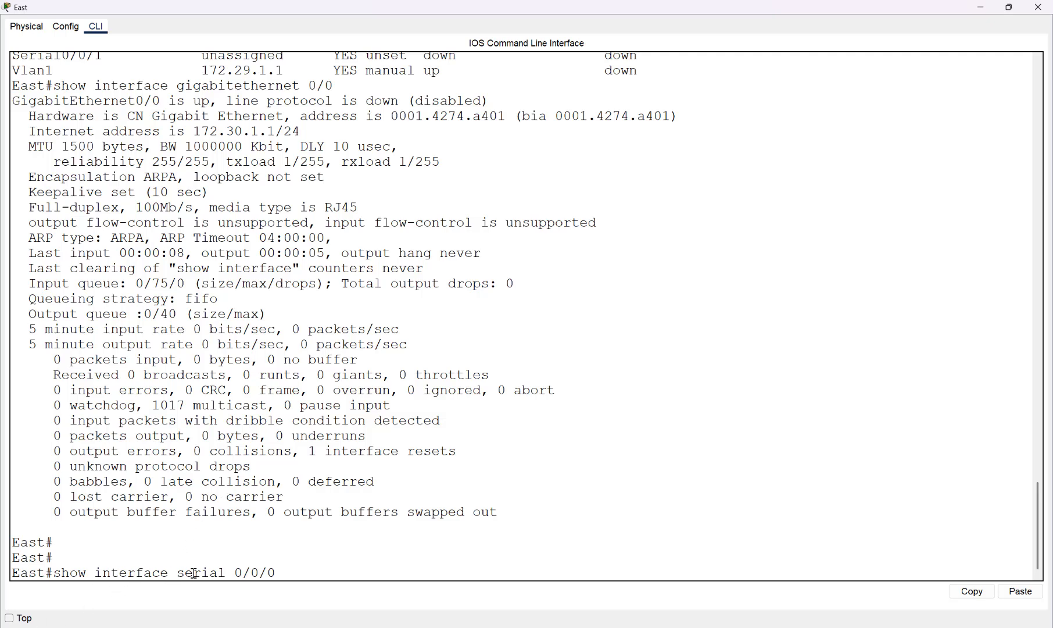
key(Return)
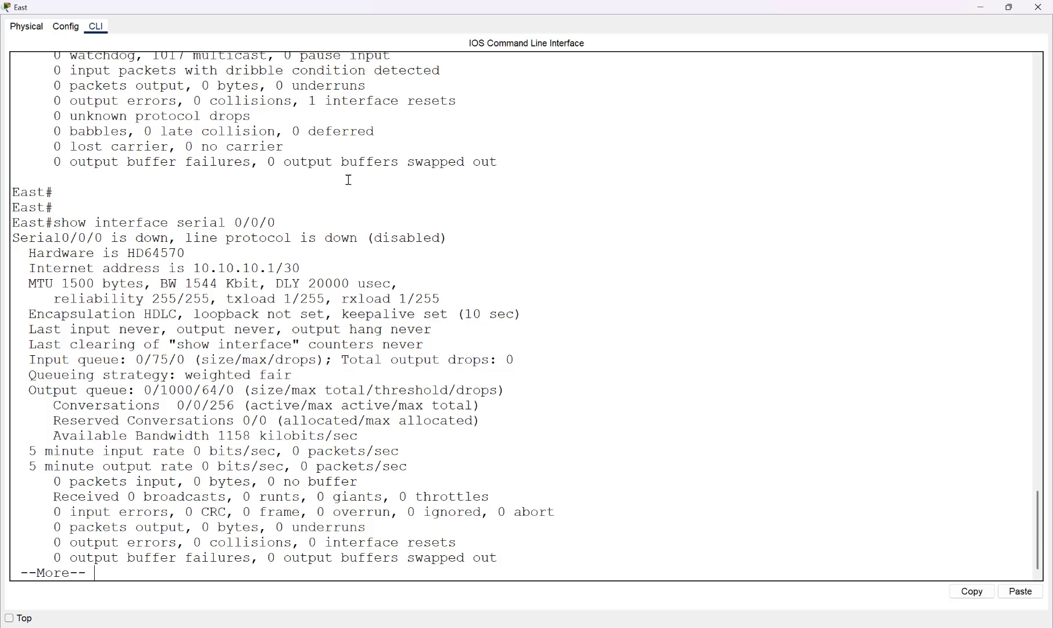
key(Return)
key(Return)
key(Return)
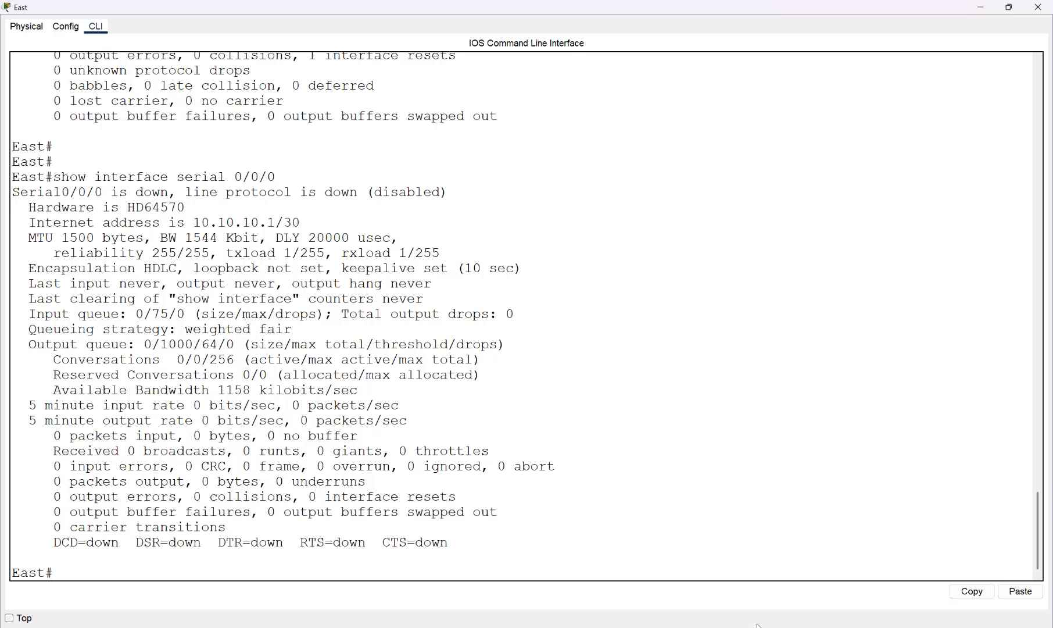
- Read the instructions from the serial bandwidth question through the expansion slot questions to Part 2, Step 1, glancing at the Packet Tracer topology
click(738, 627)
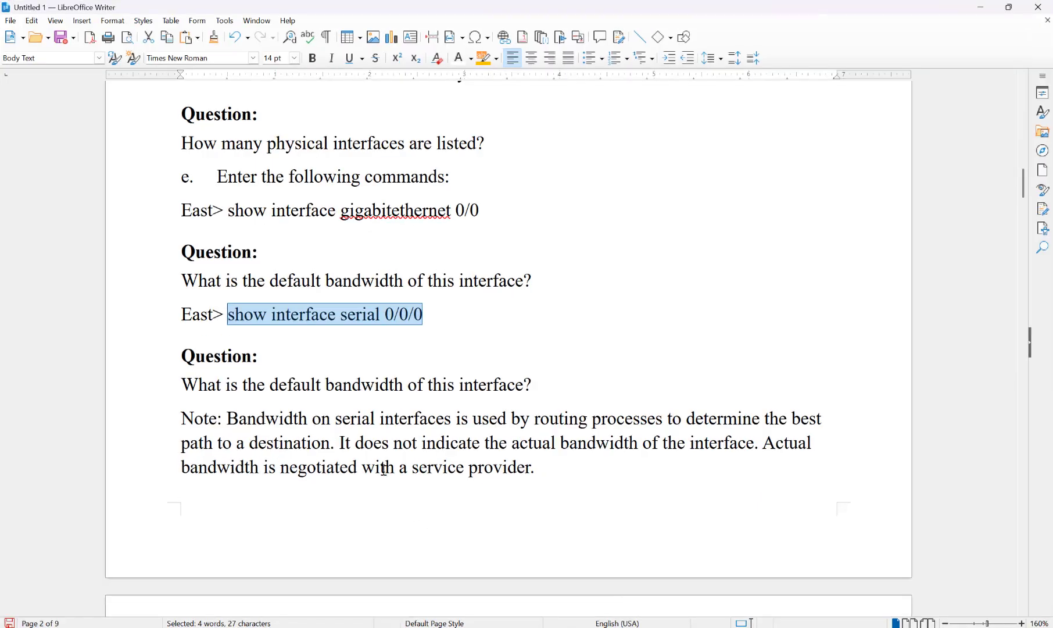
scroll(382, 461, down, 2)
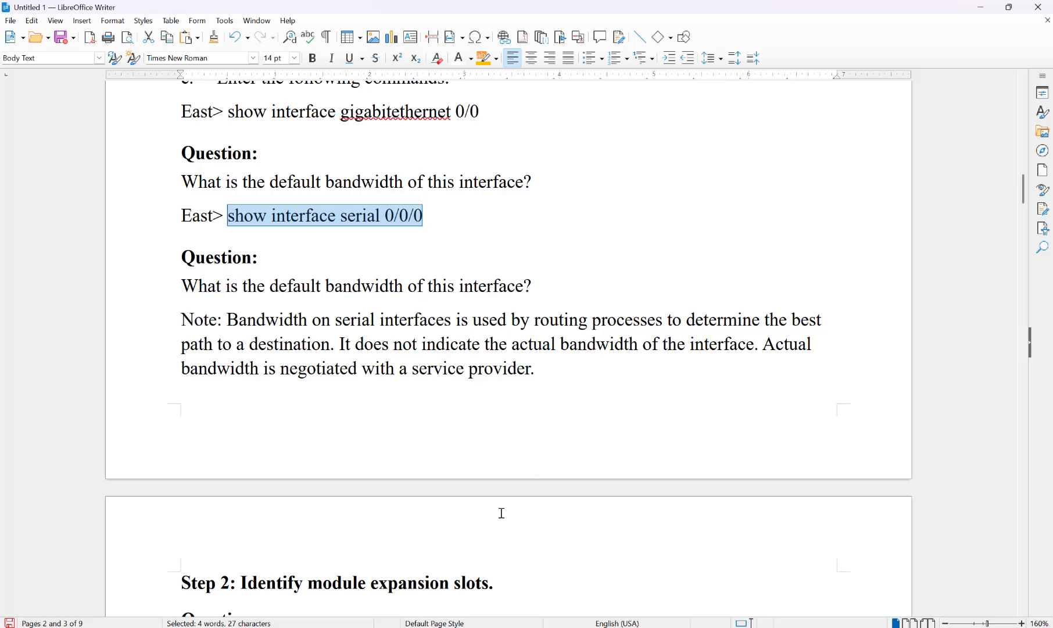
click(773, 627)
click(657, 585)
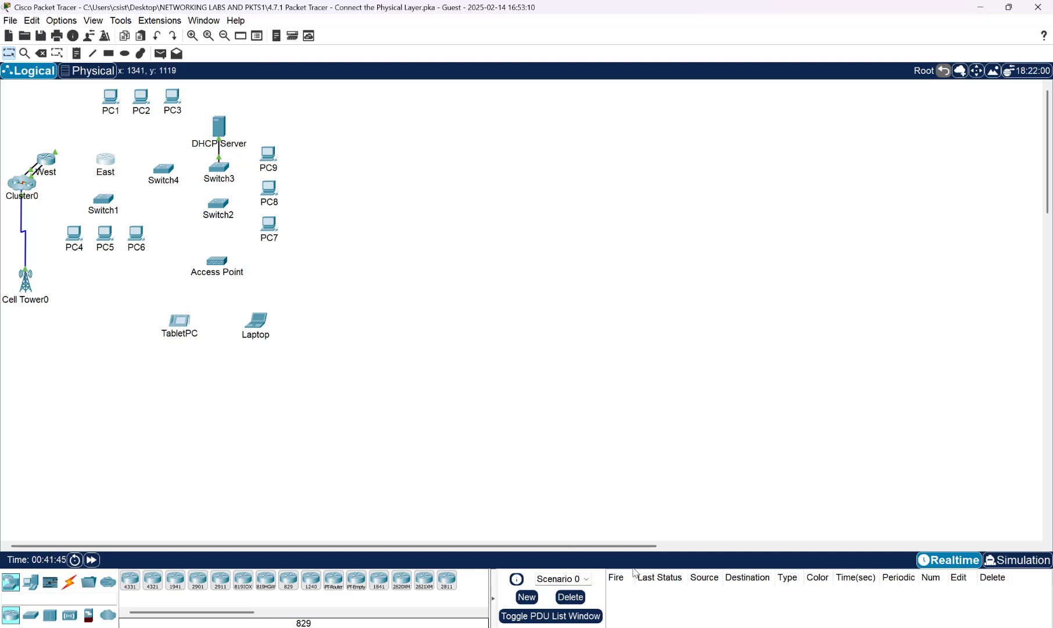
click(745, 627)
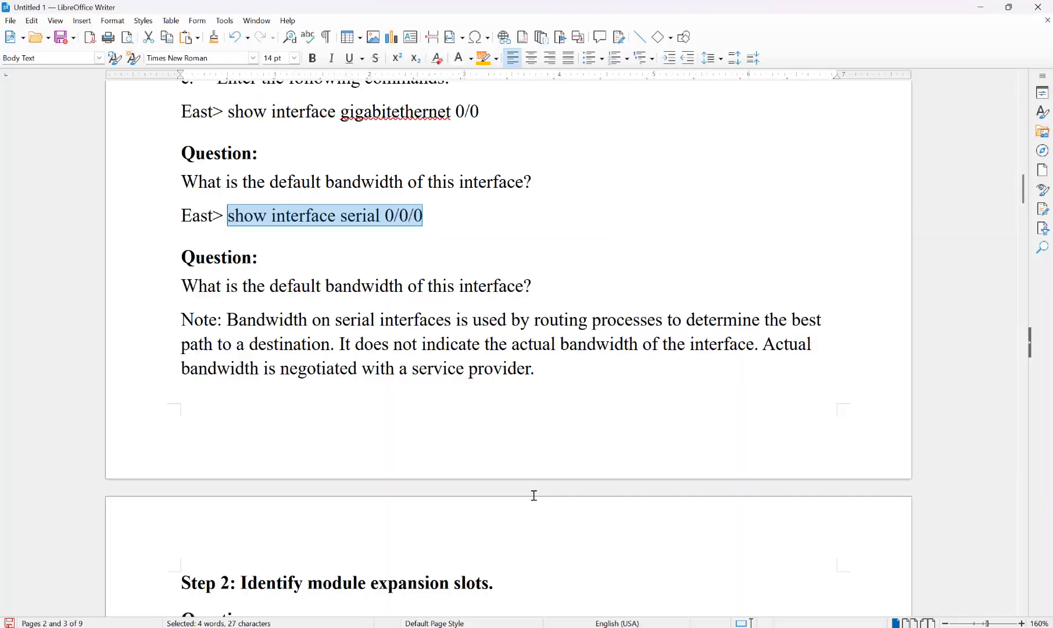
scroll(534, 496, down, 7)
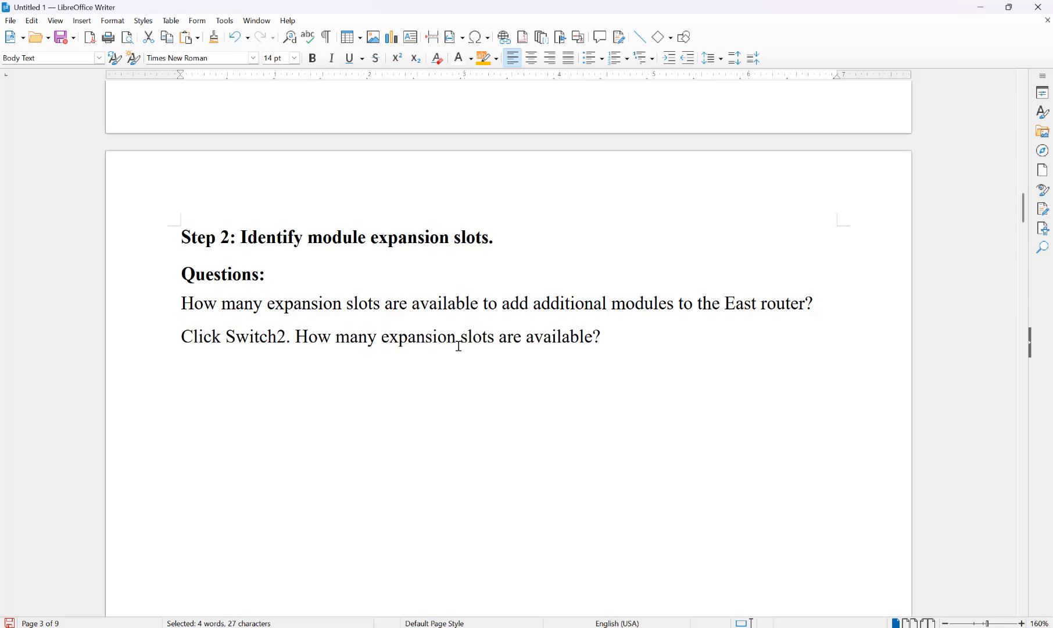
scroll(430, 454, down, 12)
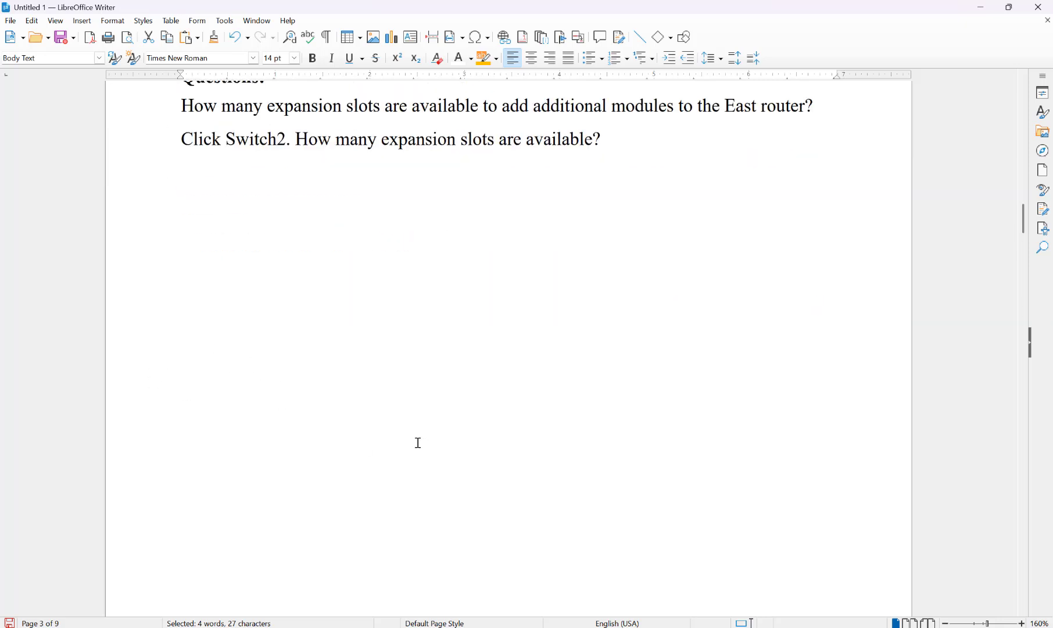
scroll(410, 416, down, 10)
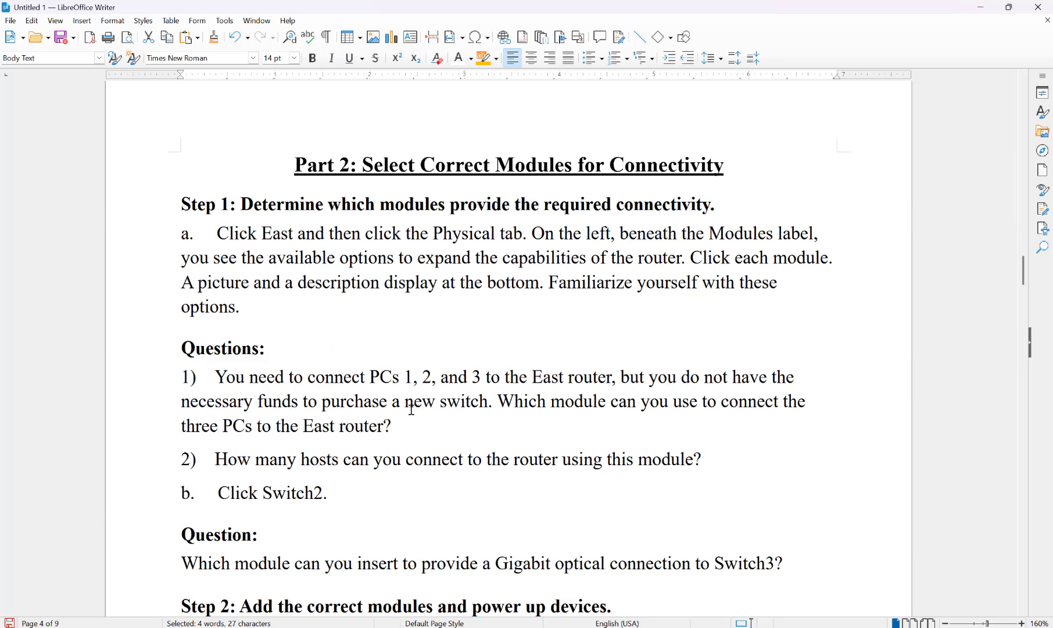
scroll(411, 409, down, 2)
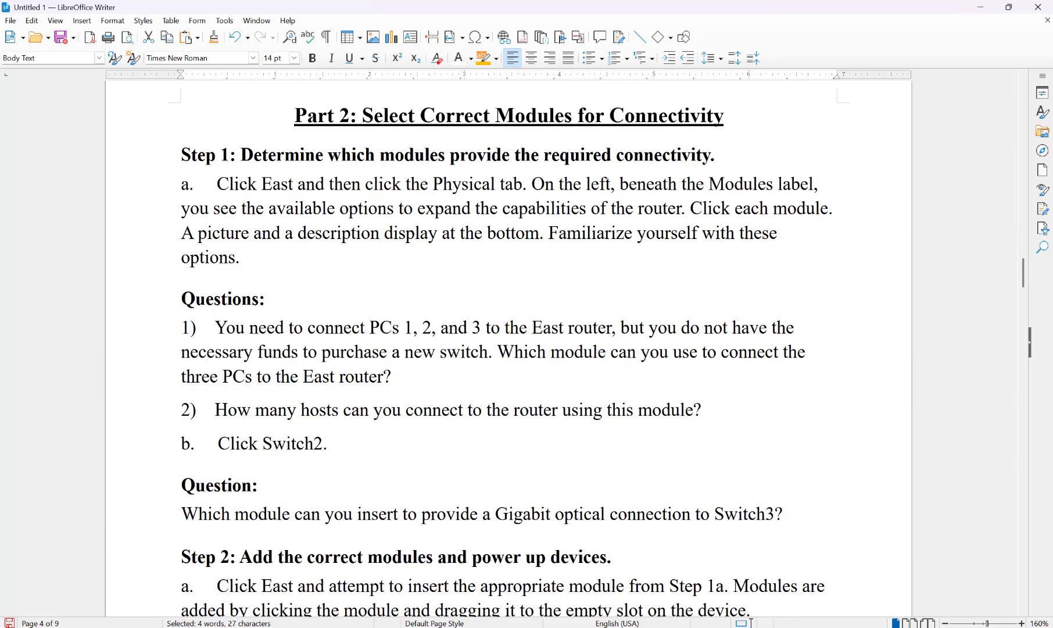
- Switch to Packet Tracer and show the East router's physical device view in a maximized window
mouse_move(772, 627)
click(665, 590)
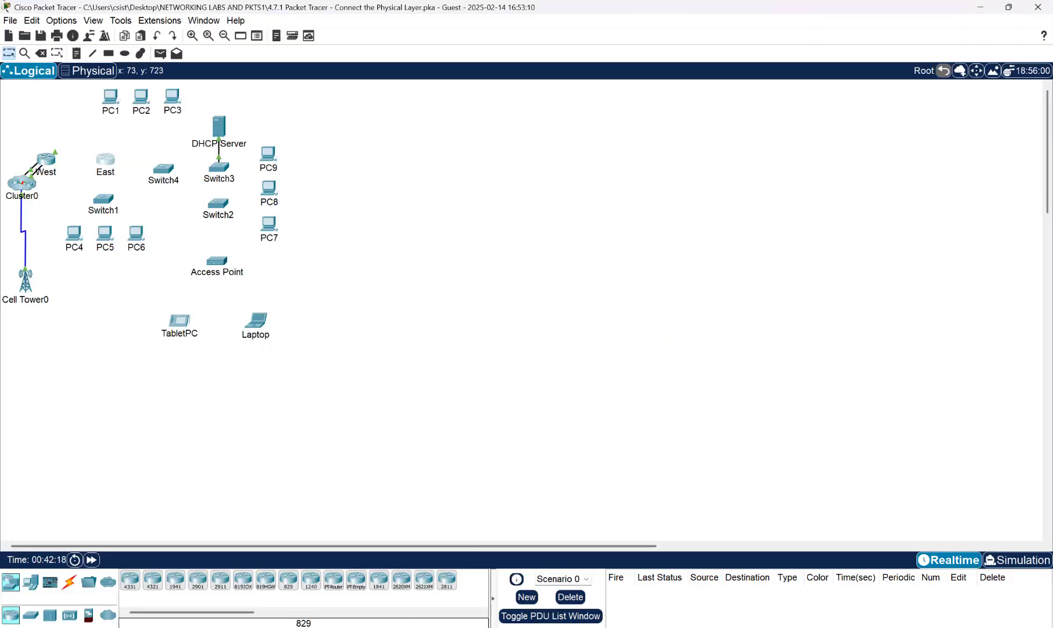
click(109, 162)
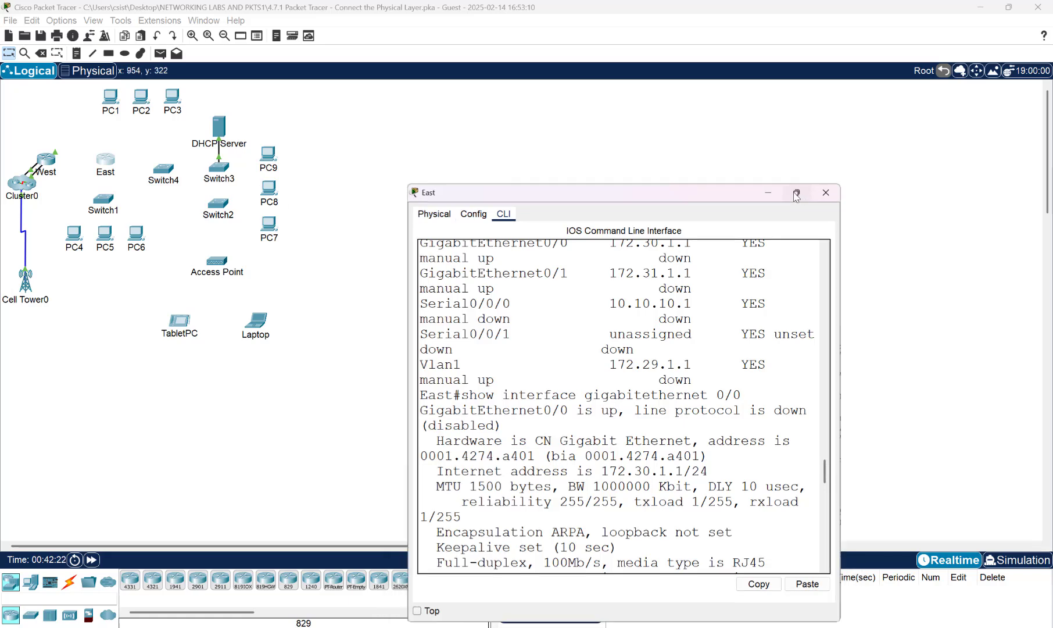
click(797, 193)
click(26, 27)
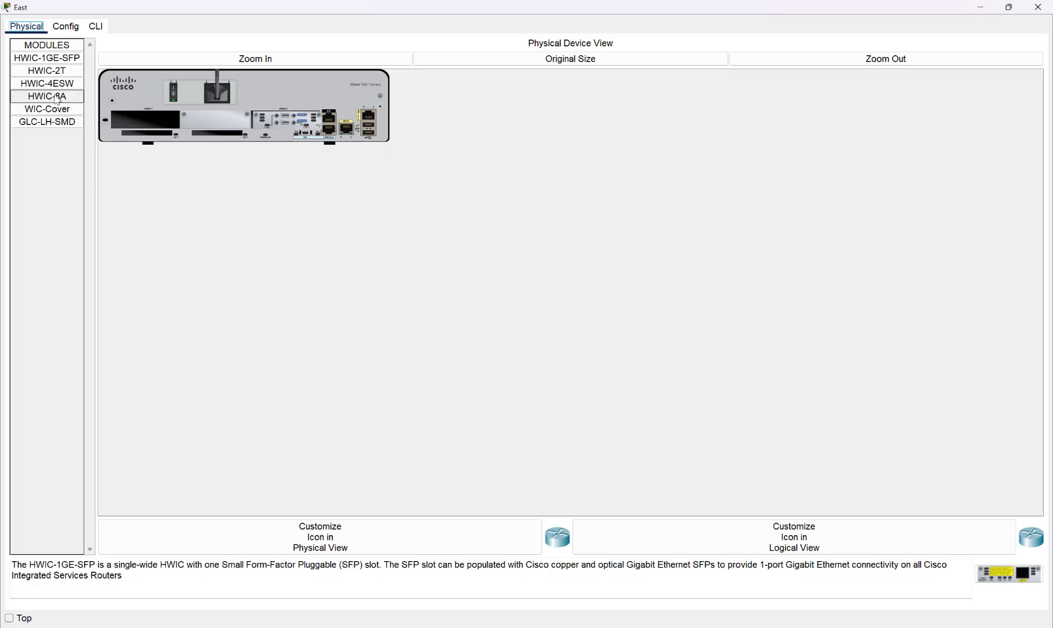
- Read the HWIC-1GE-SFP and HWIC-2T descriptions, then power off East and try the HWIC-2T in its empty slot
click(49, 56)
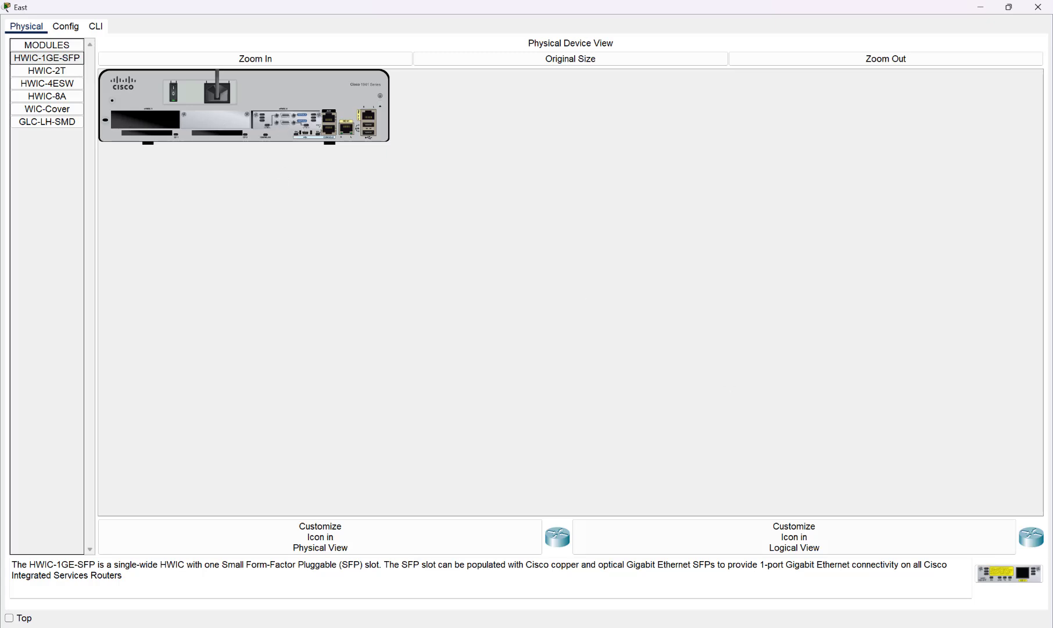
click(58, 72)
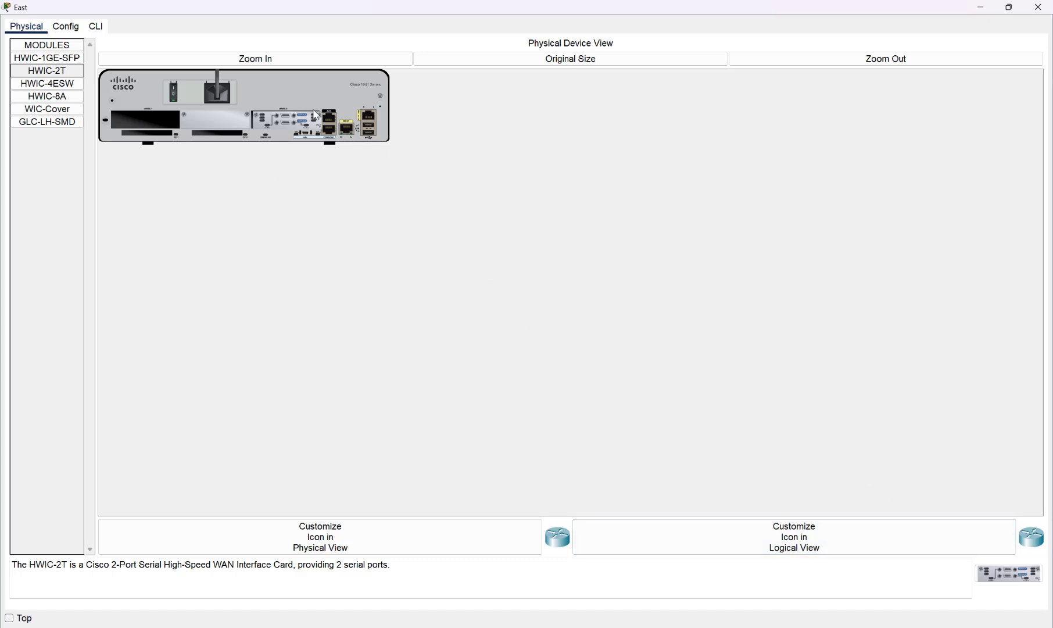
click(174, 88)
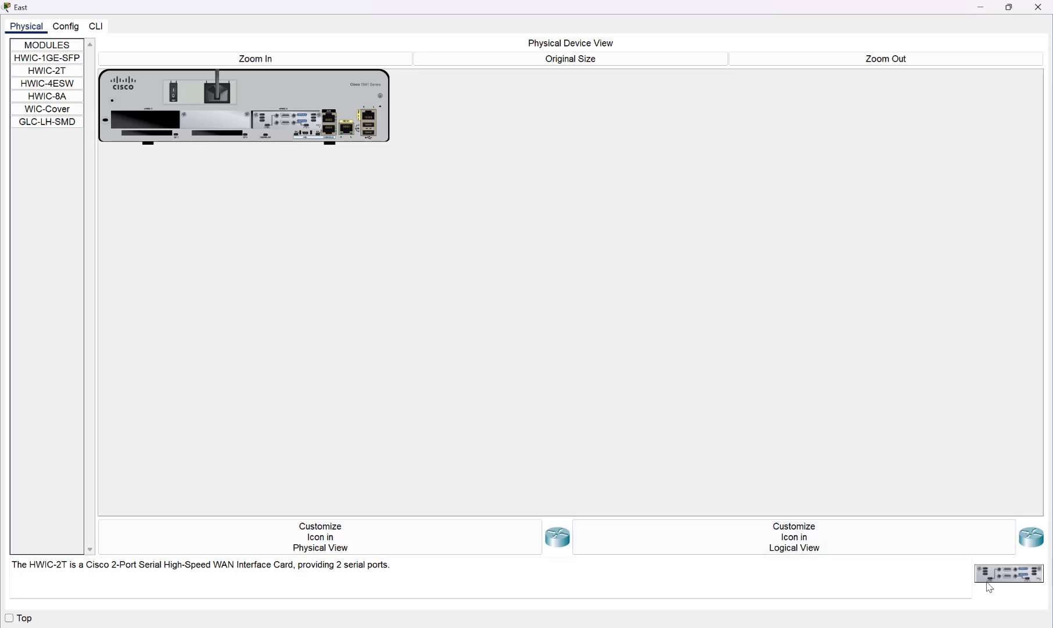
drag(991, 583, 53, 194)
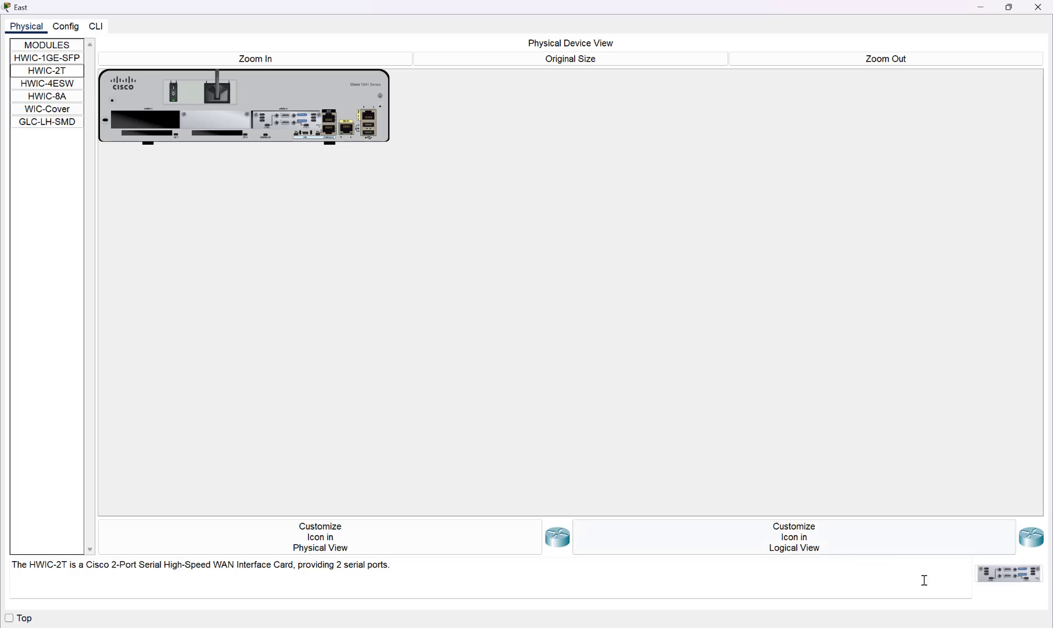
- Insert the HWIC-4ESW module into East's empty expansion slot with the router powered off
click(32, 84)
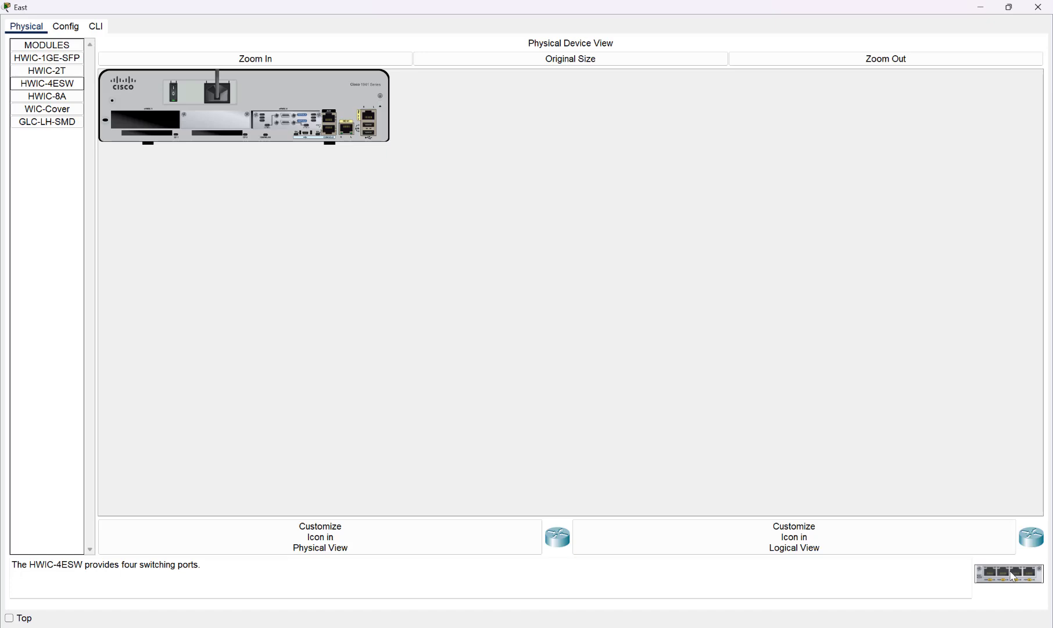
click(175, 99)
drag(1008, 581, 144, 125)
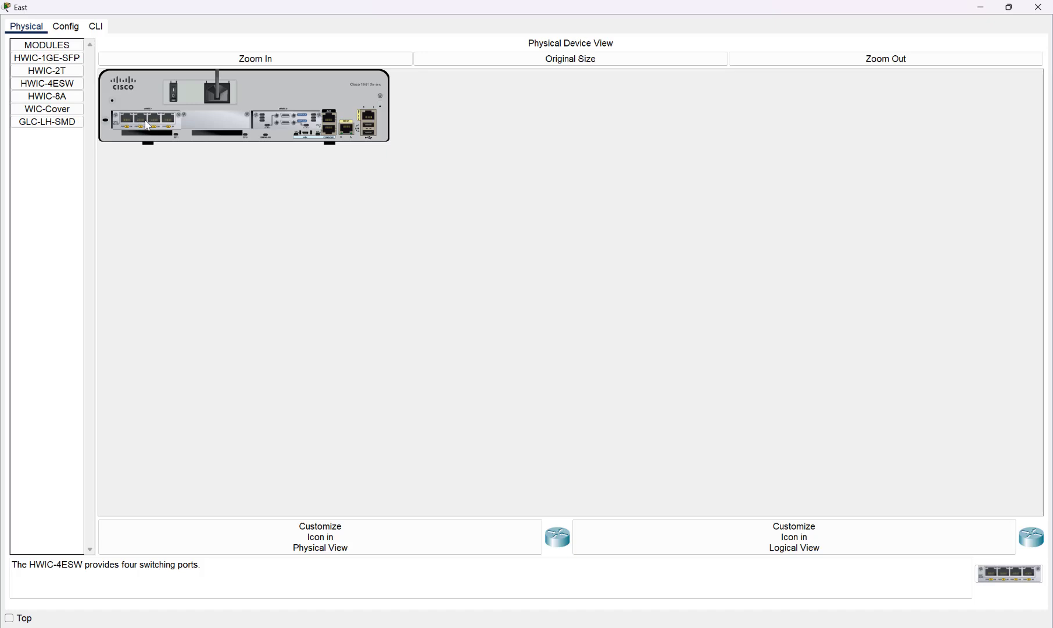
- View the HWIC-8A description, then replace East's HWIC-4ESW module with the WIC-Cover plate
click(43, 98)
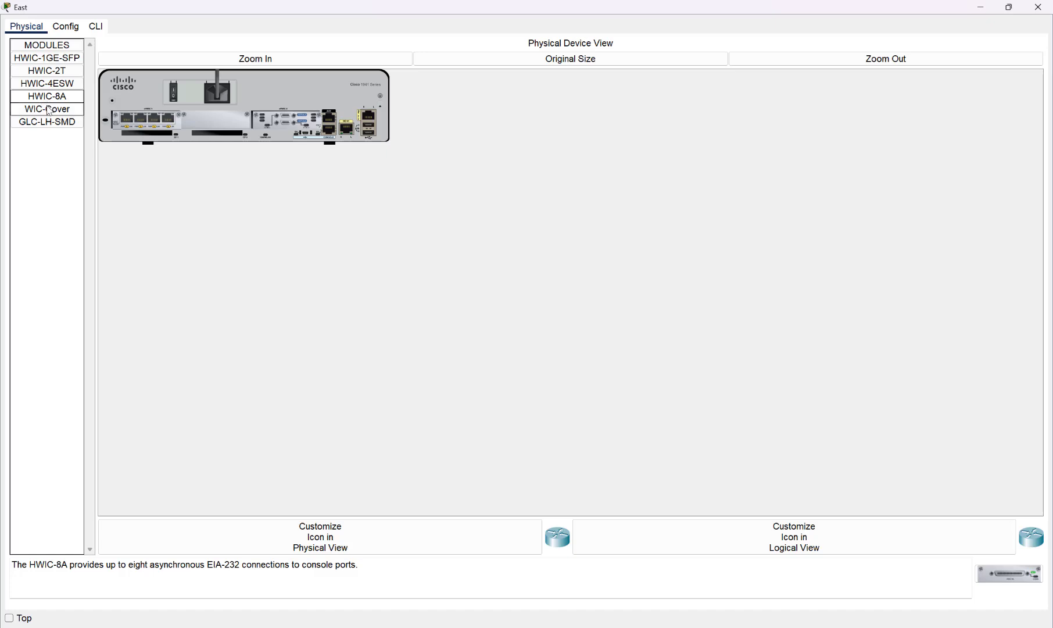
click(49, 110)
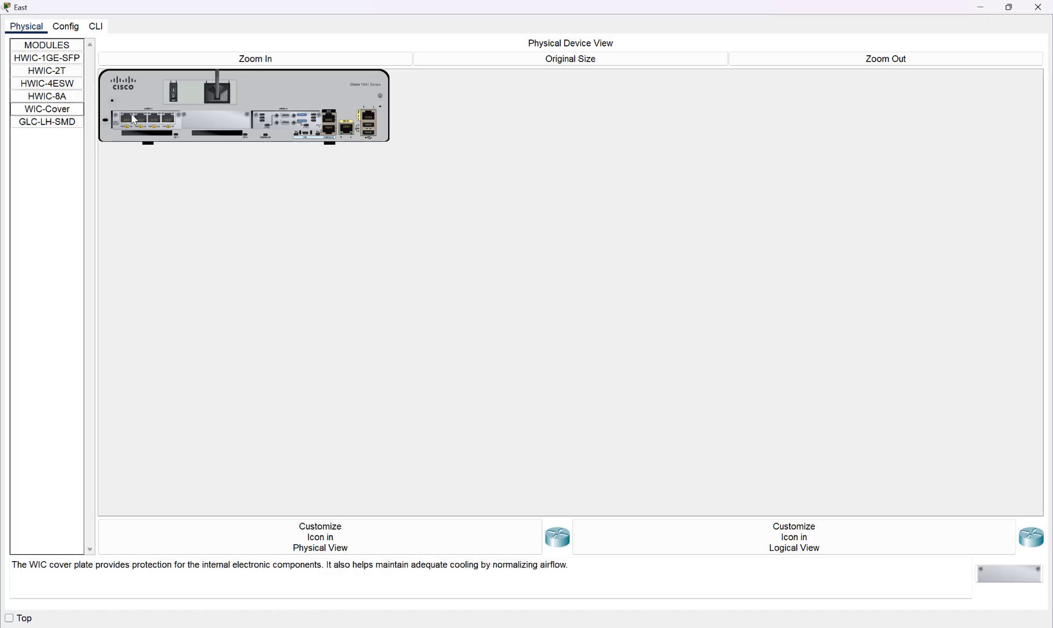
mouse_move(134, 119)
mouse_down()
mouse_move(51, 169)
mouse_move(50, 125)
mouse_move(148, 124)
mouse_up()
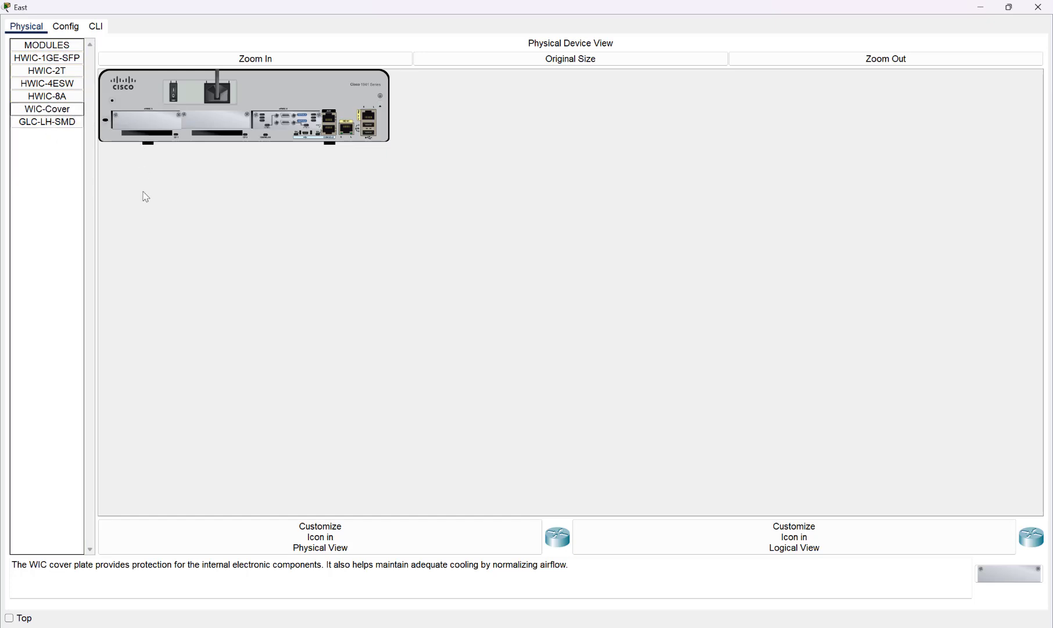
- Remove the WIC-Cover plate from East's expansion slot and close the router's window
click(192, 110)
drag(155, 118, 43, 166)
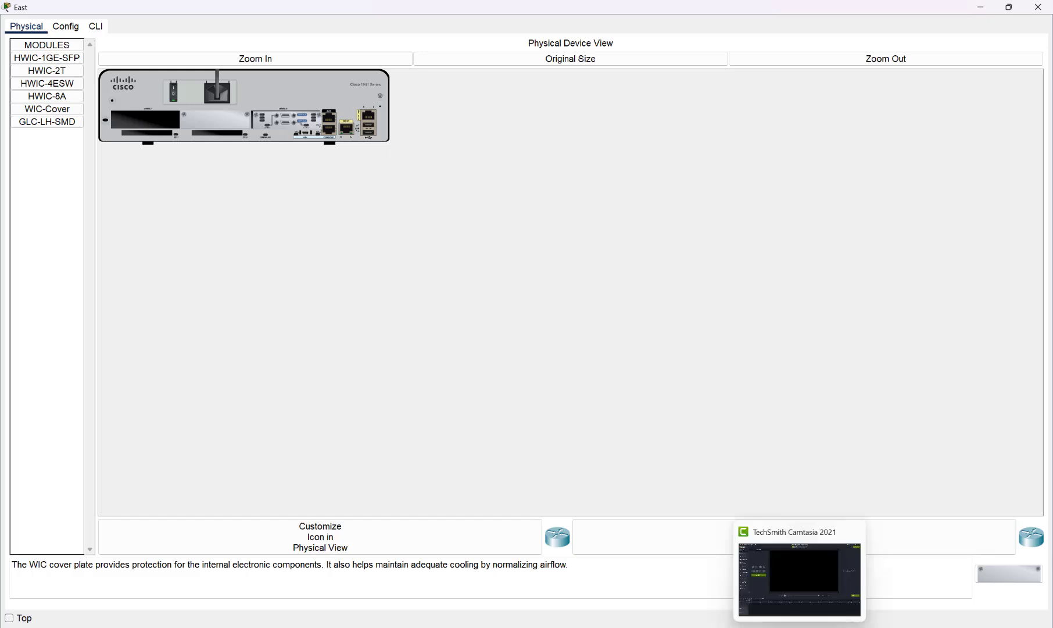
click(1038, 7)
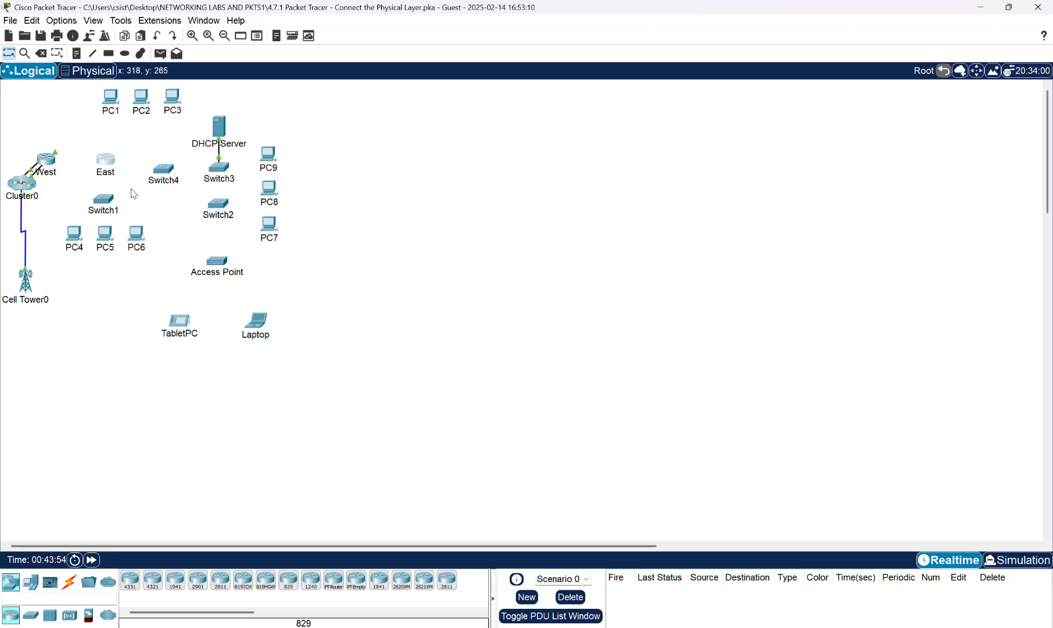
- Open Switch2's physical view, enlarge the chassis, and examine its expansion slots and the PT-SWITCH-NM-1CE and PT-SWITCH-NM-COVER modules
click(216, 205)
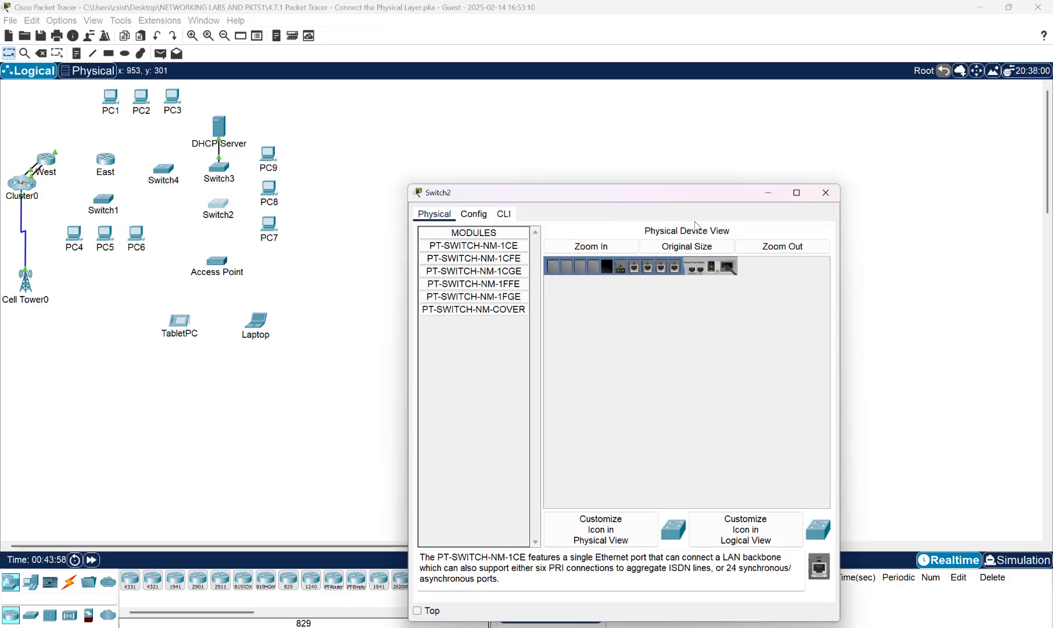
click(796, 192)
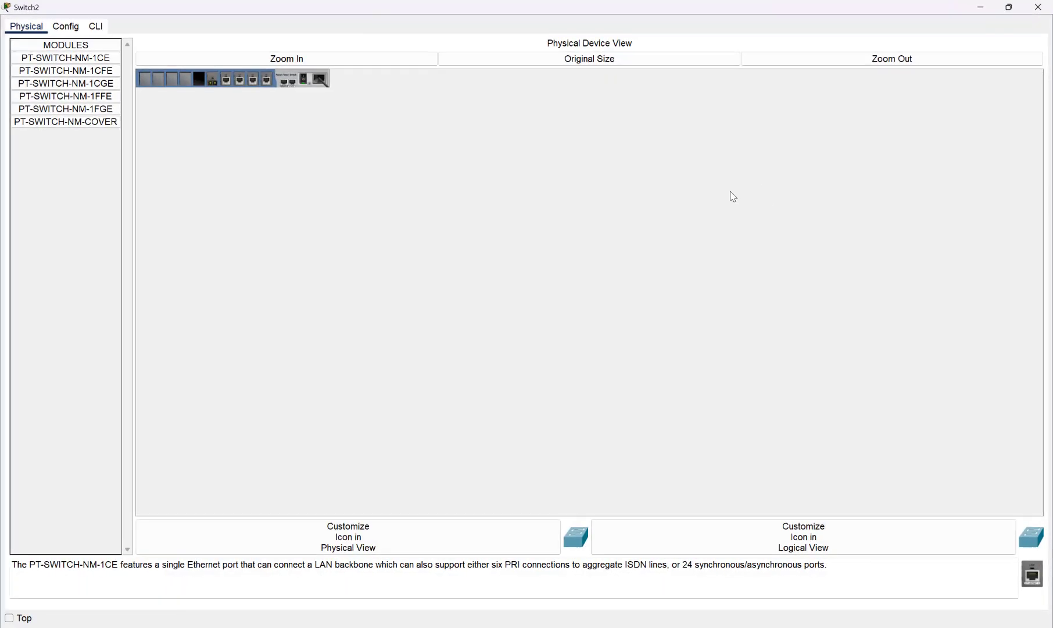
click(279, 61)
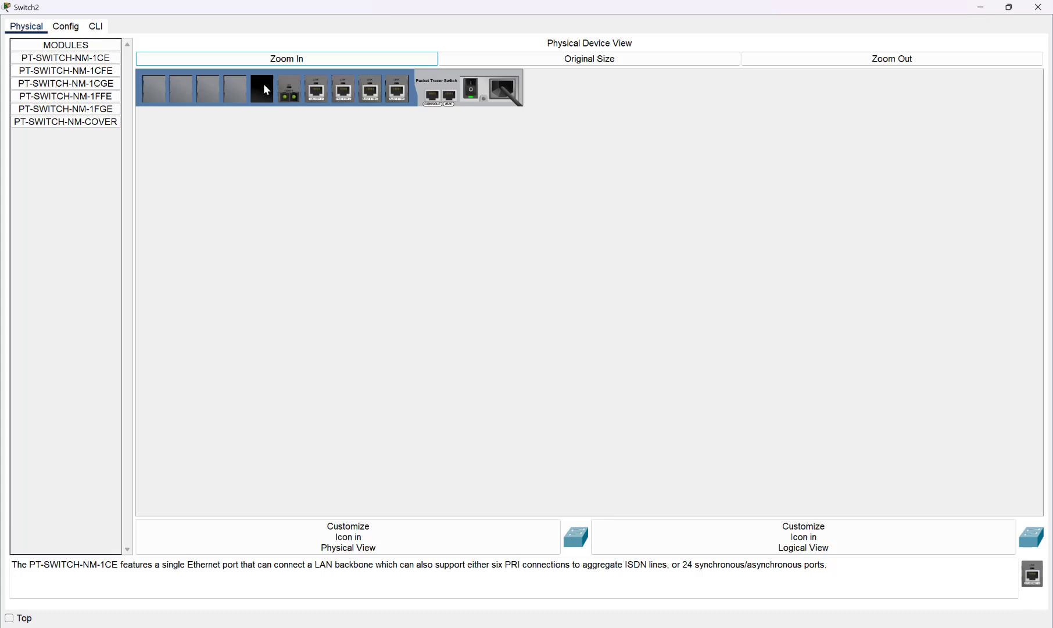
click(50, 60)
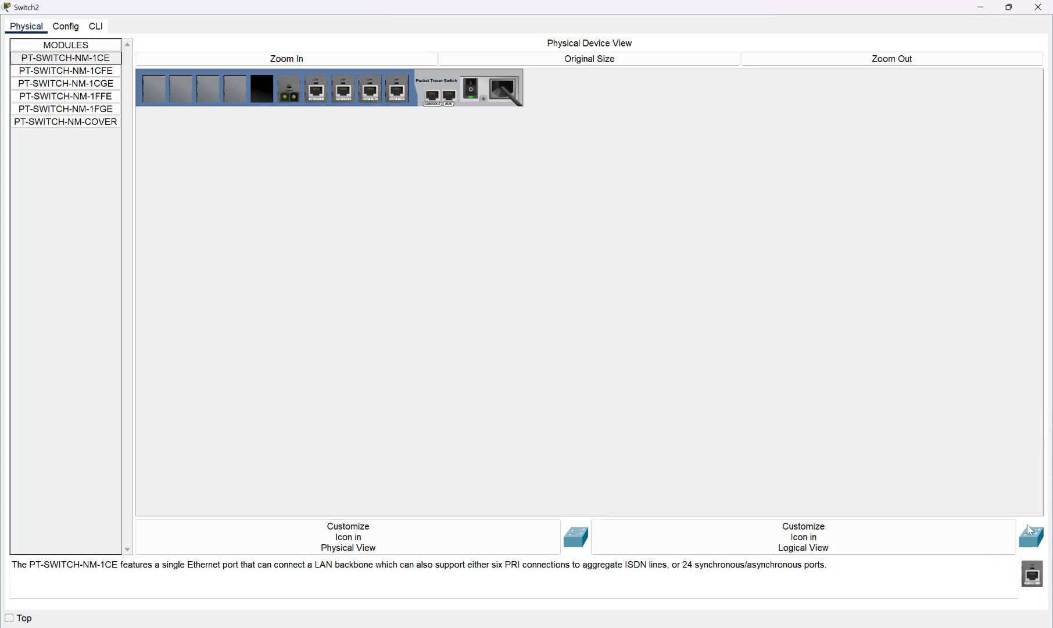
click(83, 122)
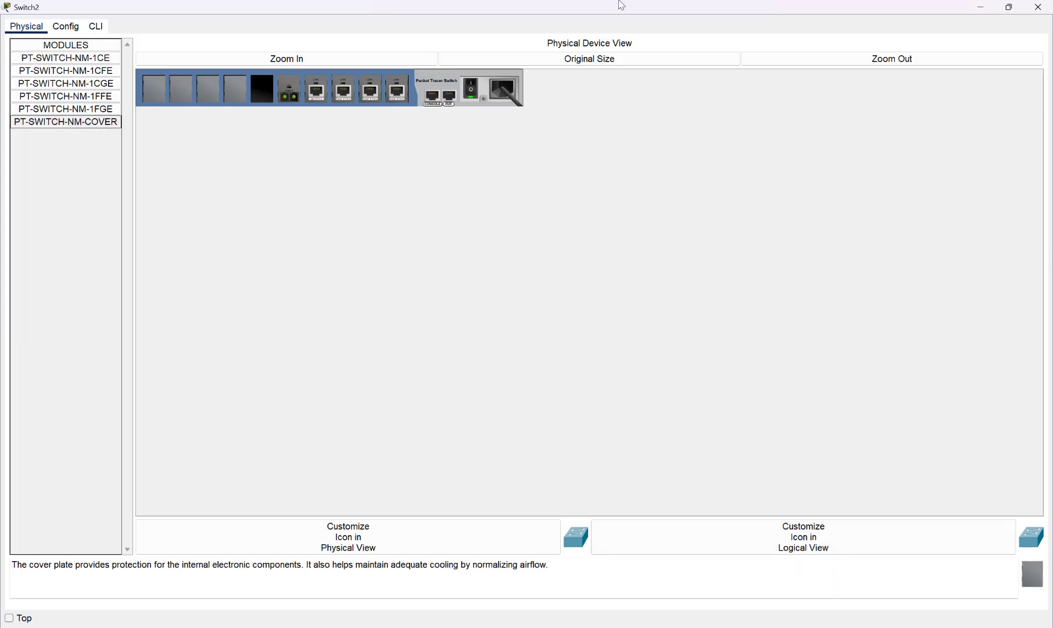
- Power off Switch2 and try the PT-SWITCH-NM-COVER plate in its empty slot
click(474, 86)
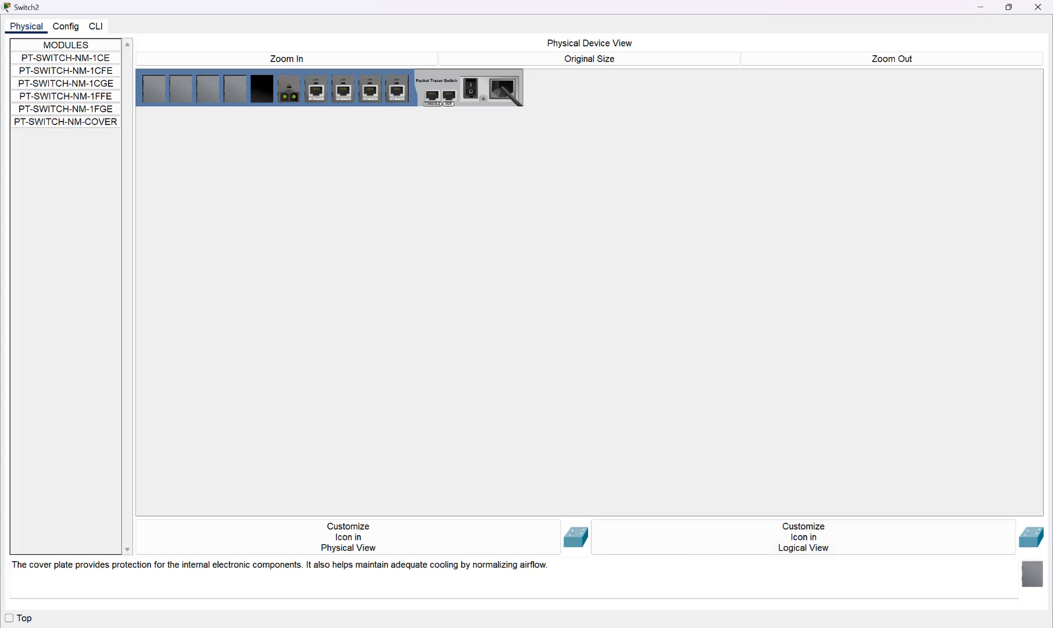
drag(1032, 573, 86, 168)
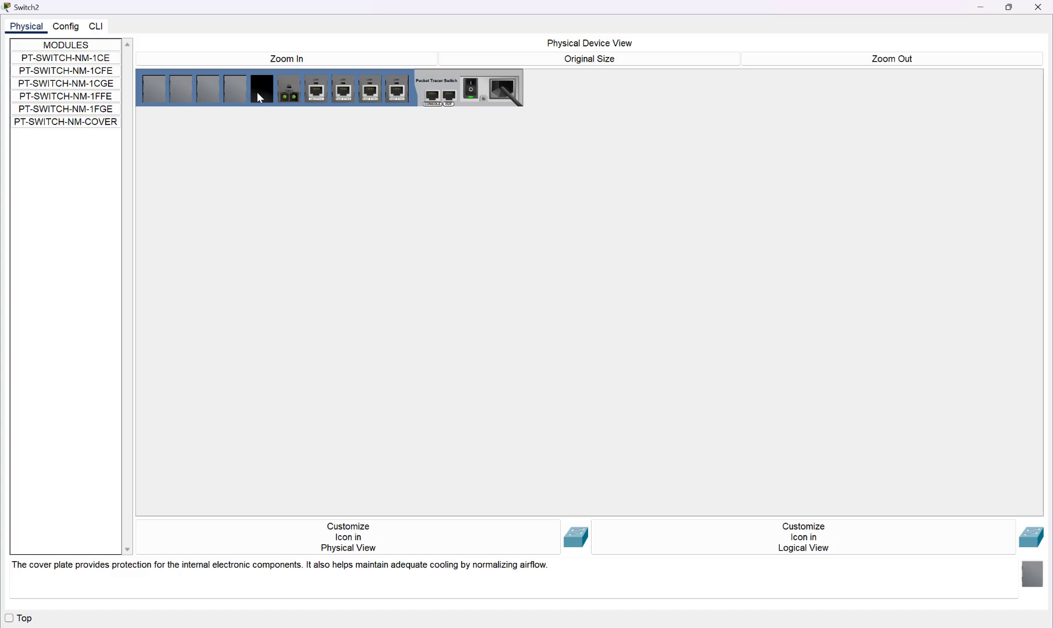
- View the descriptions of Switch2's PT-SWITCH-NM-1FGE, PT-SWITCH-NM-1FFE, PT-SWITCH-NM-1CGE and PT-SWITCH-NM-1CFE modules
click(71, 115)
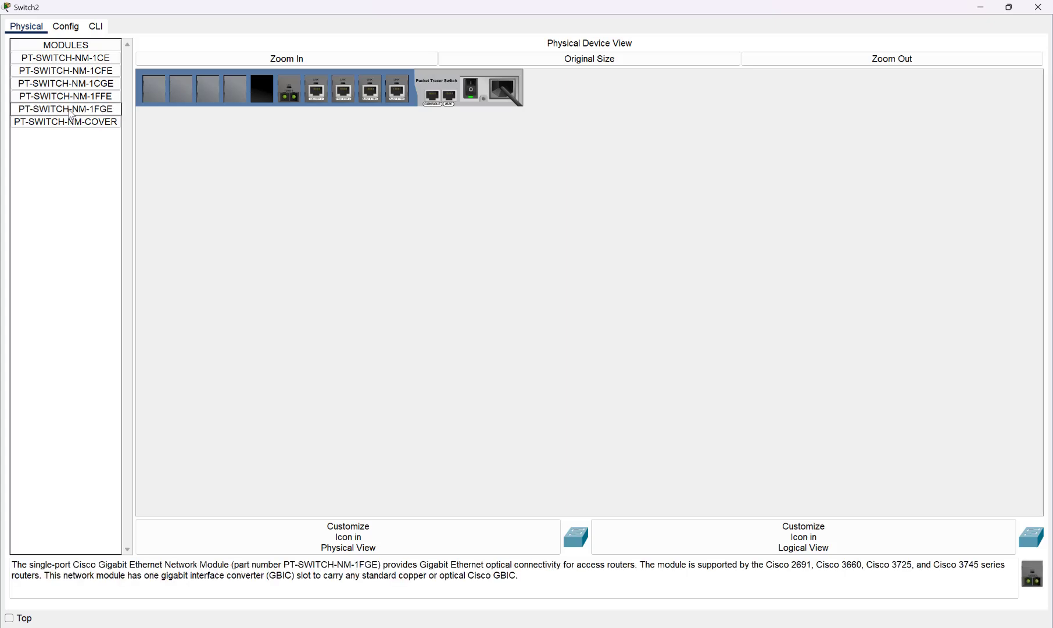
click(75, 98)
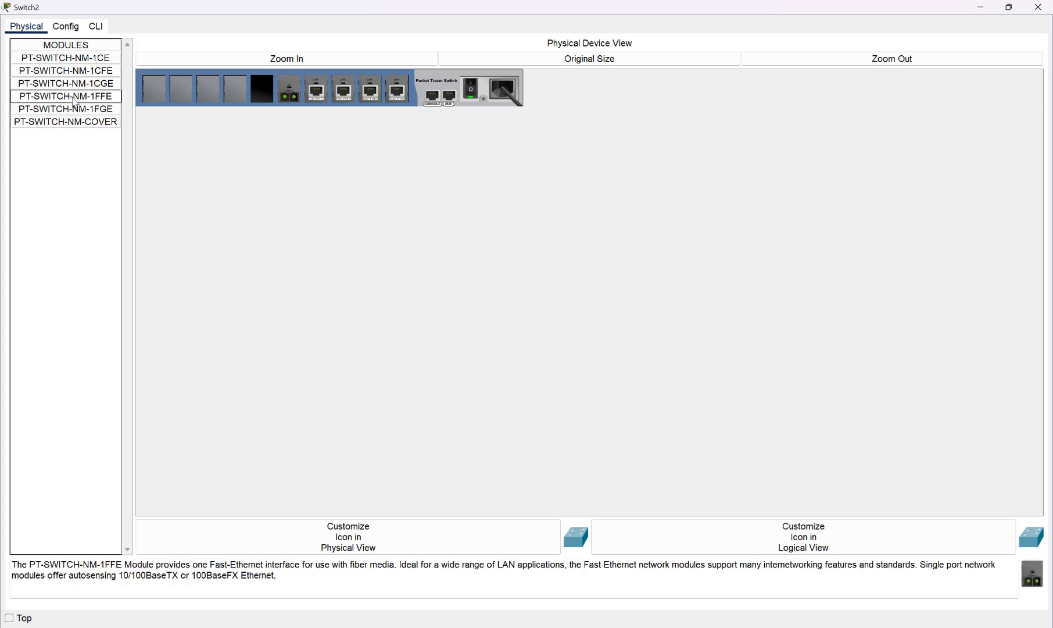
click(73, 89)
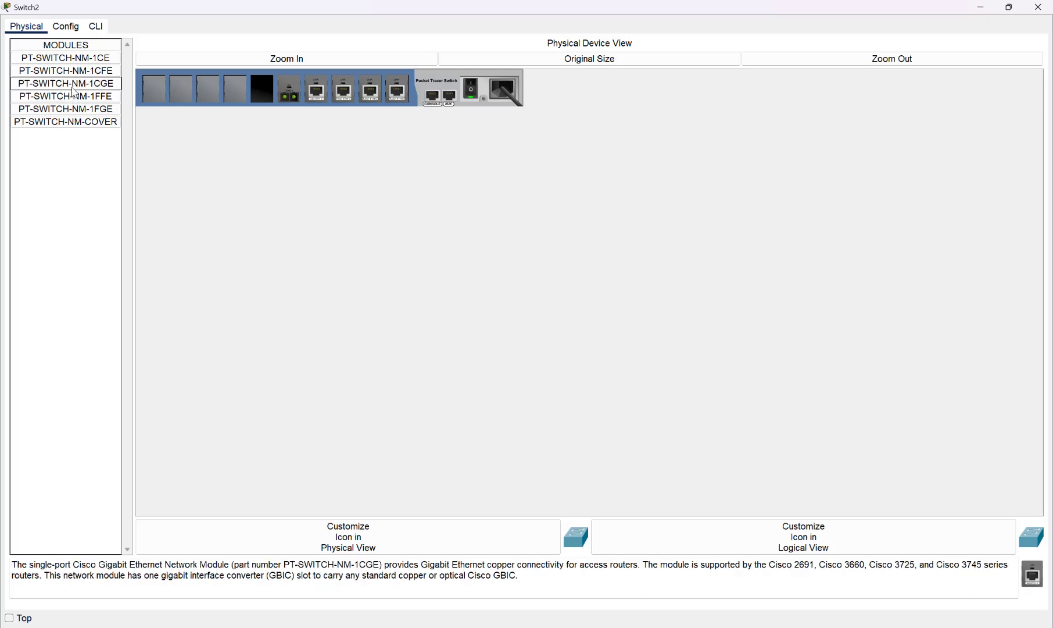
click(81, 73)
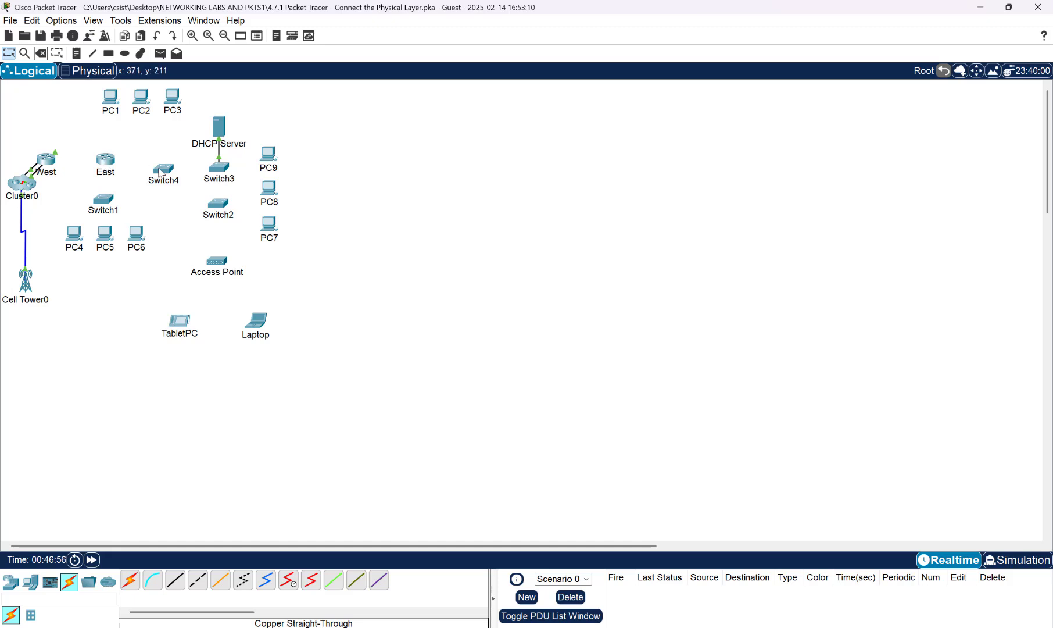
- Open East's physical view, install the HWIC-4ESW module in its empty expansion slot, and power the router on
click(106, 162)
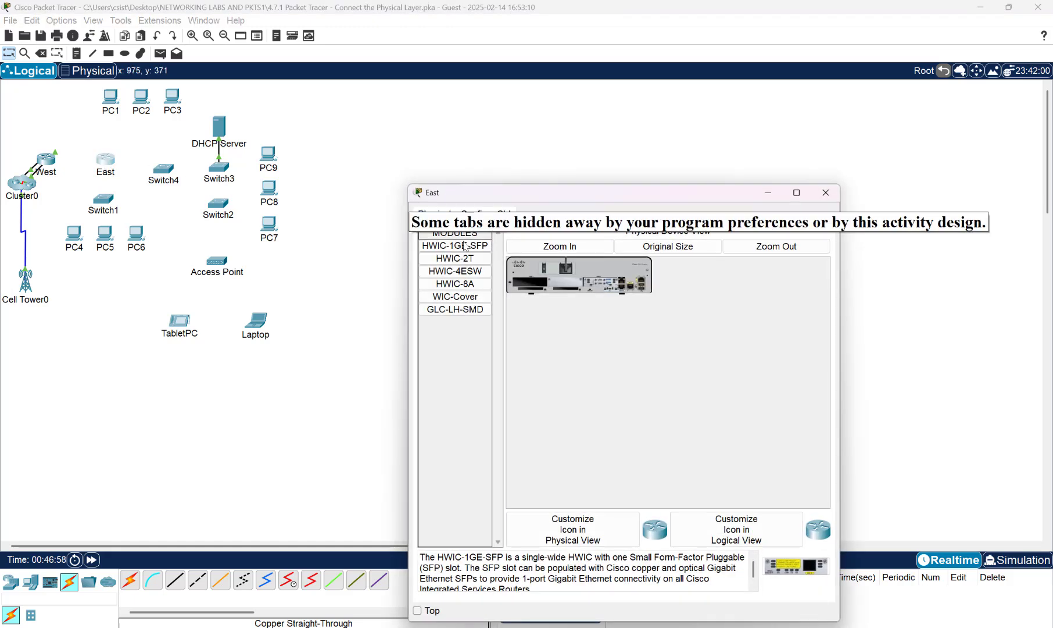
click(552, 248)
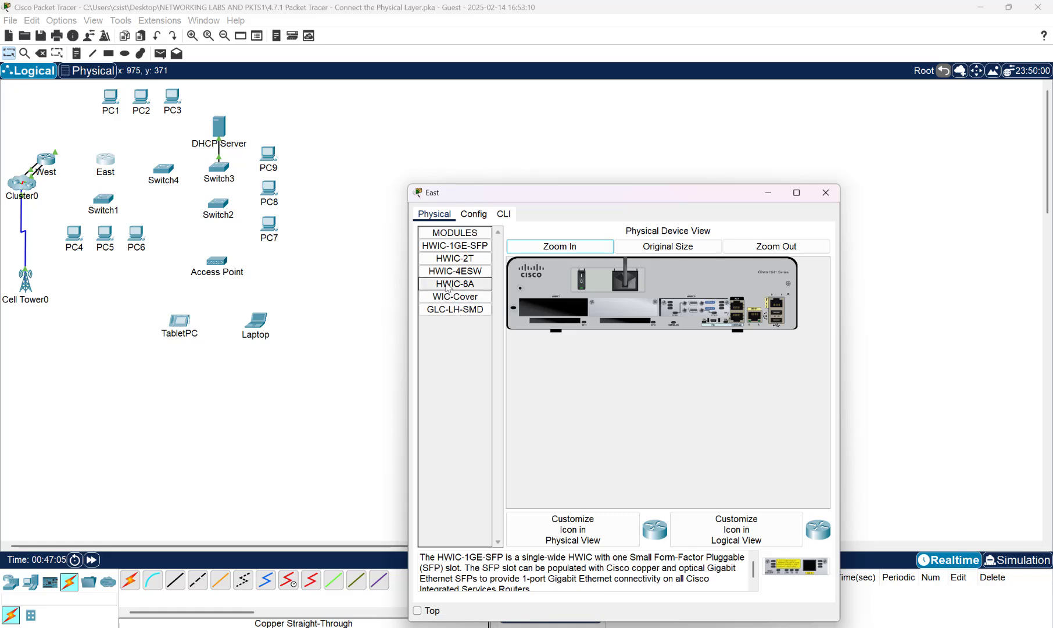
click(448, 272)
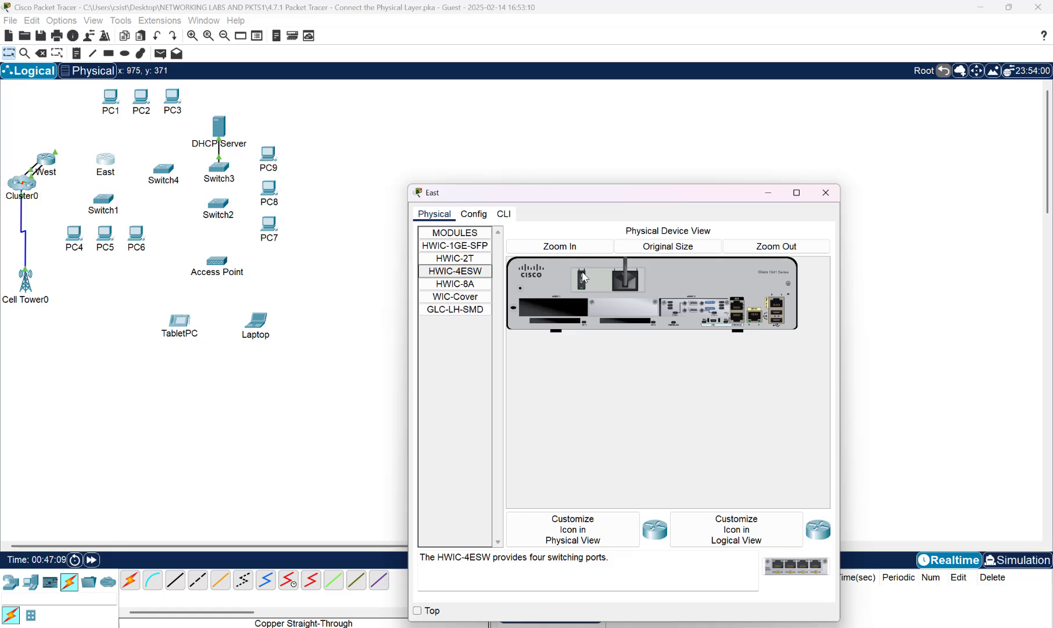
drag(797, 566, 548, 302)
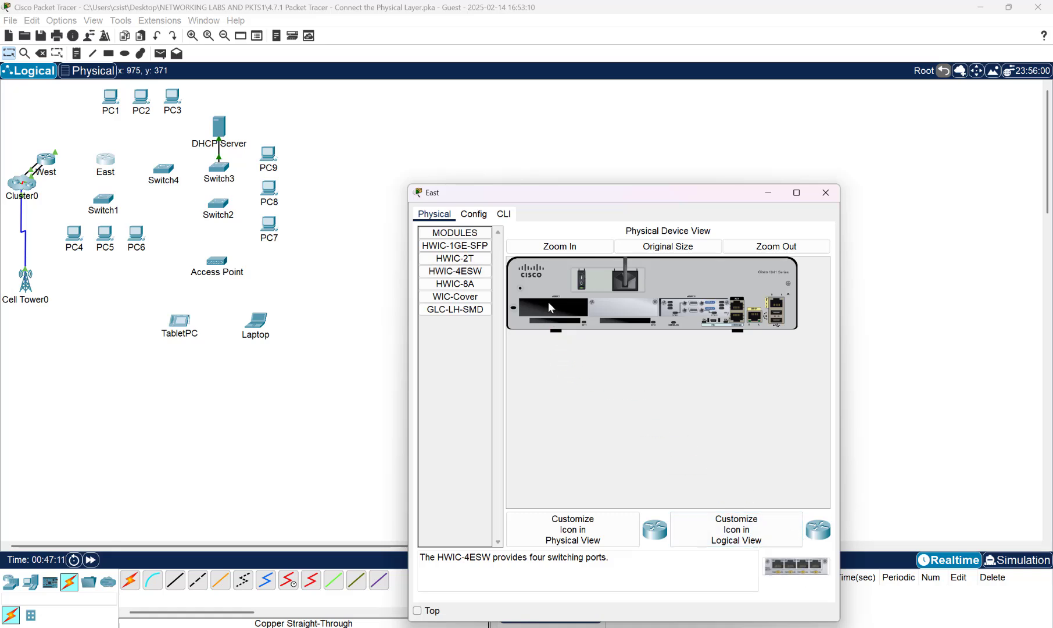
drag(800, 569, 556, 314)
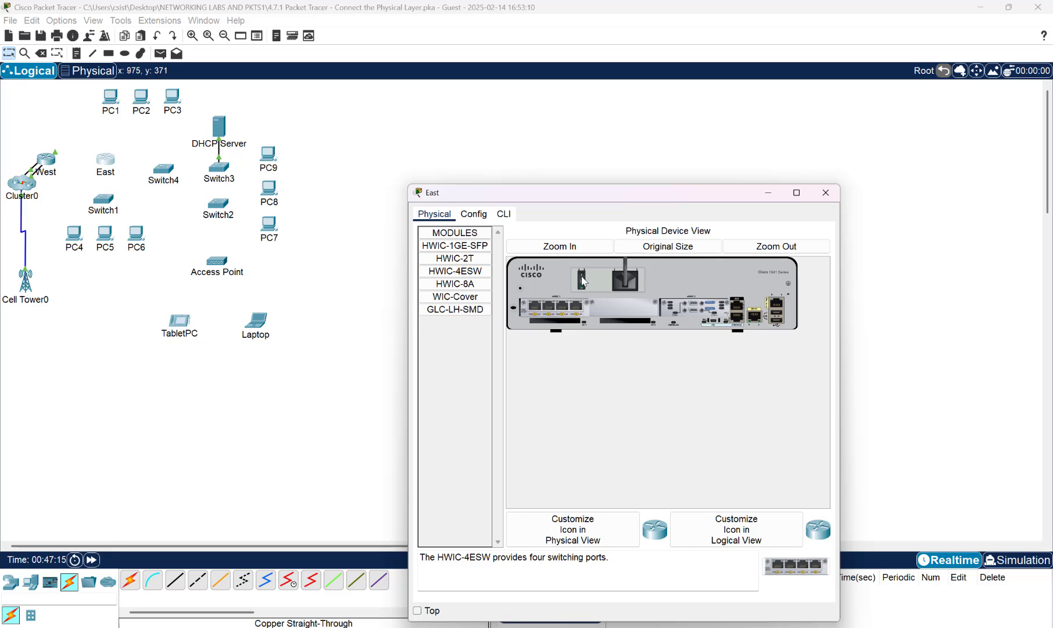
click(583, 281)
- Switch to the lab instructions in LibreOffice Writer and read Step 2 on adding the correct modules and powering up devices
click(745, 627)
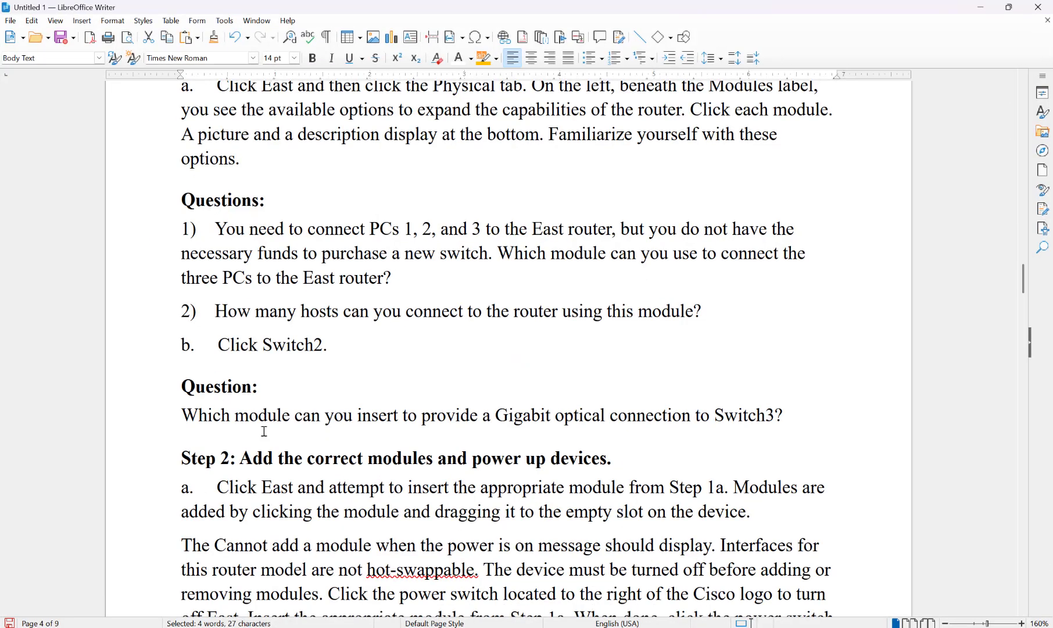
scroll(334, 377, down, 1)
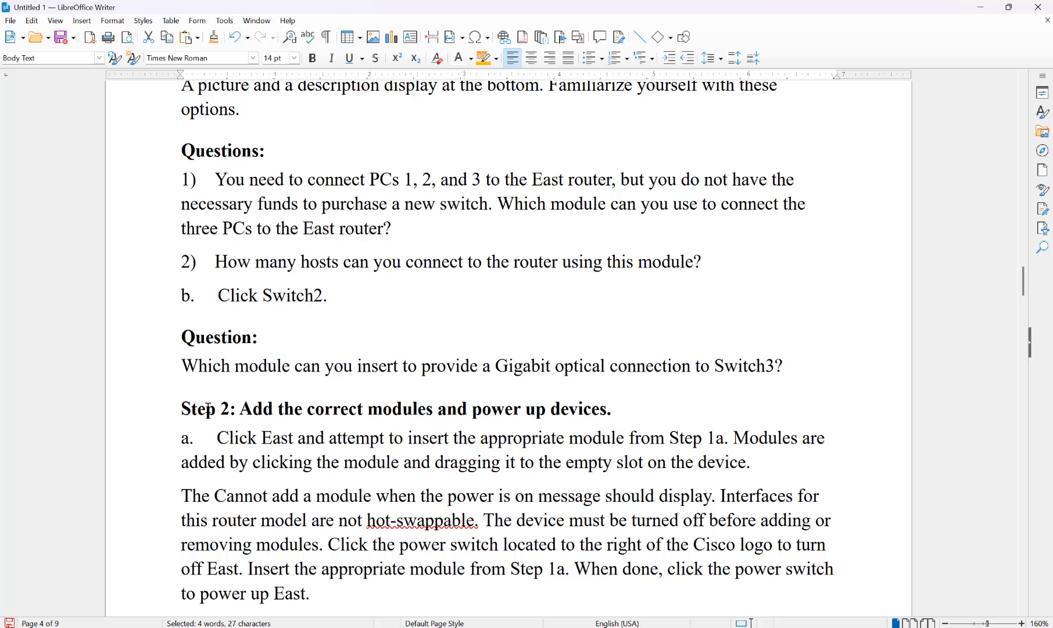
scroll(241, 399, down, 2)
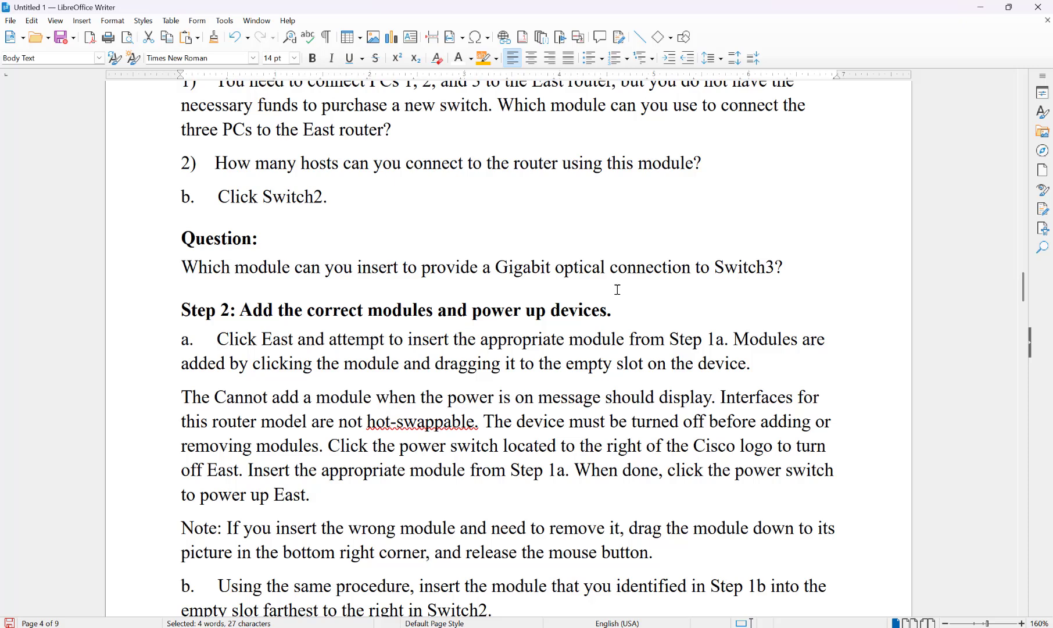
scroll(334, 328, down, 3)
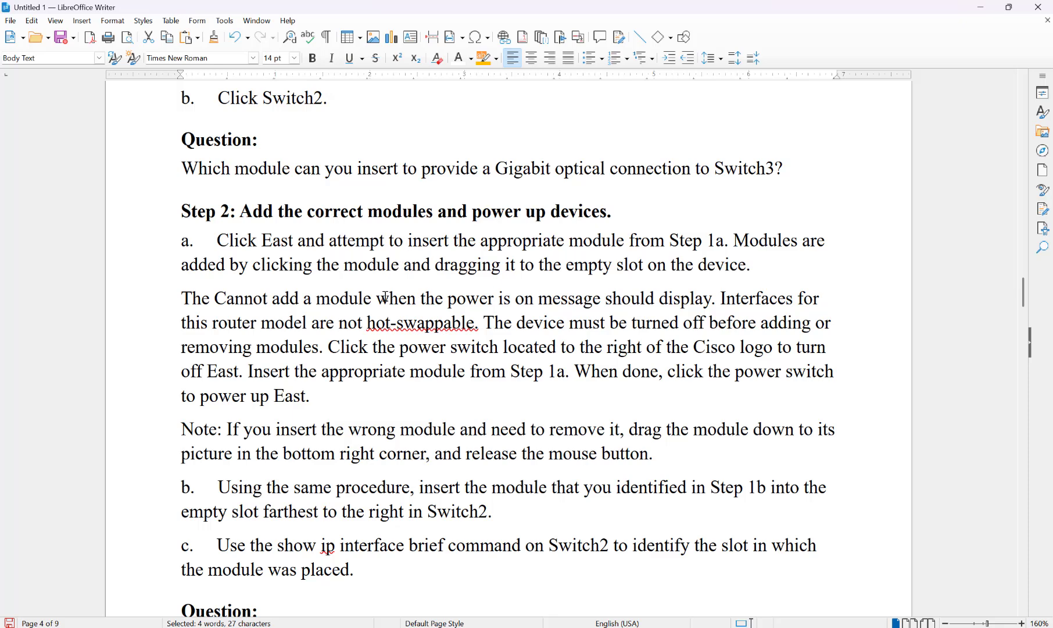
scroll(381, 297, down, 1)
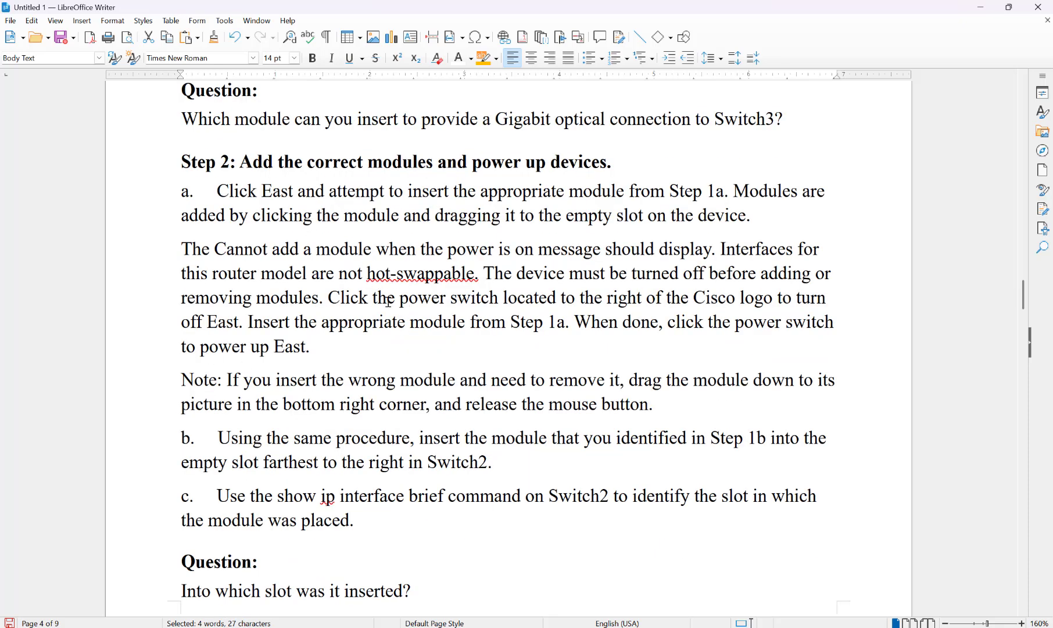
drag(367, 272, 471, 274)
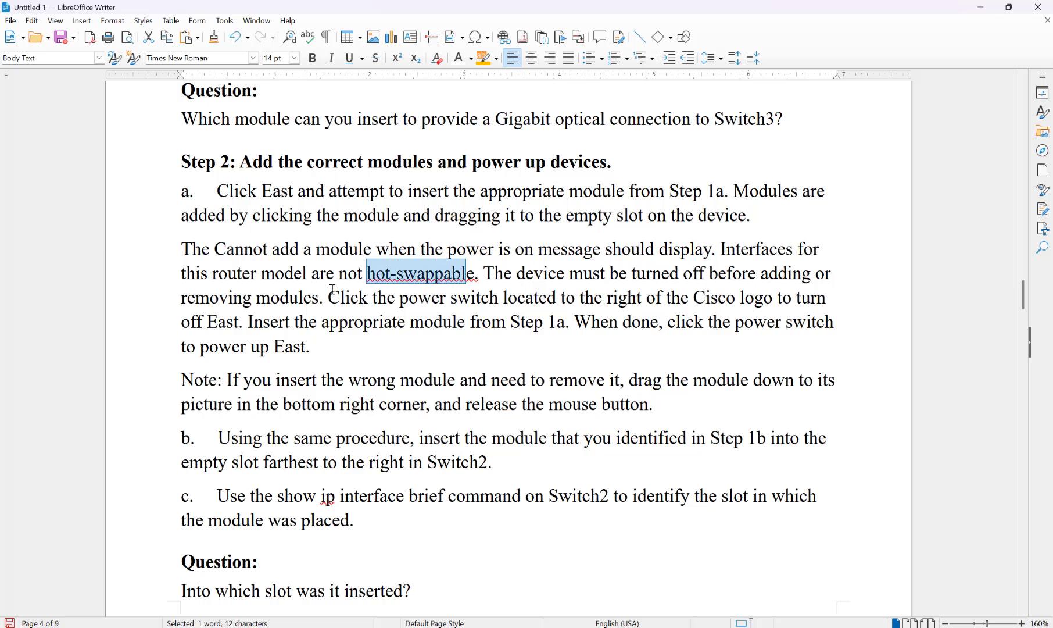
scroll(399, 308, down, 3)
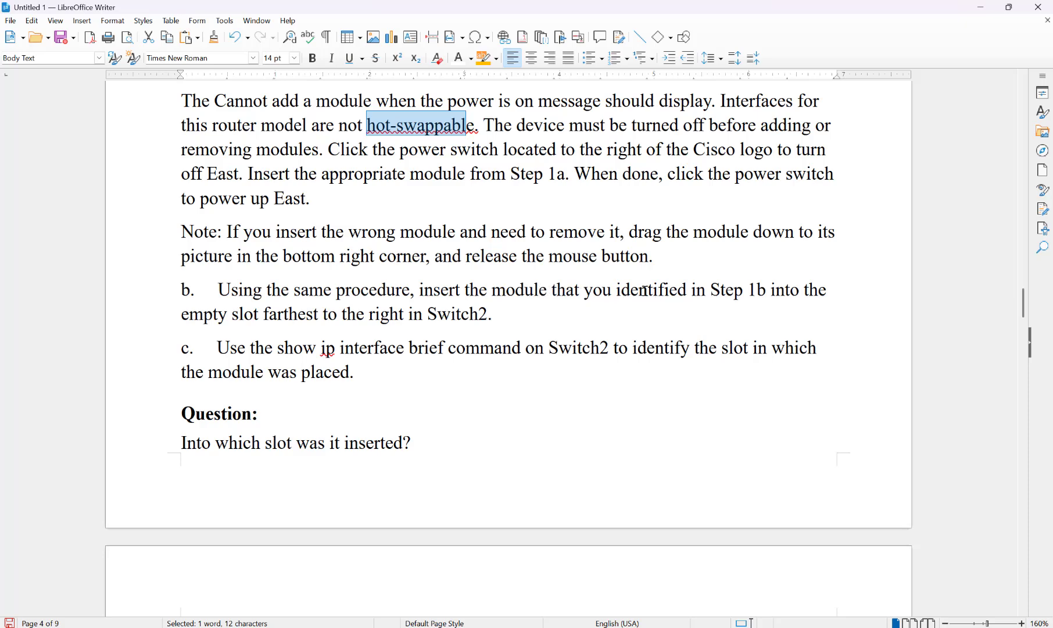
scroll(312, 333, down, 2)
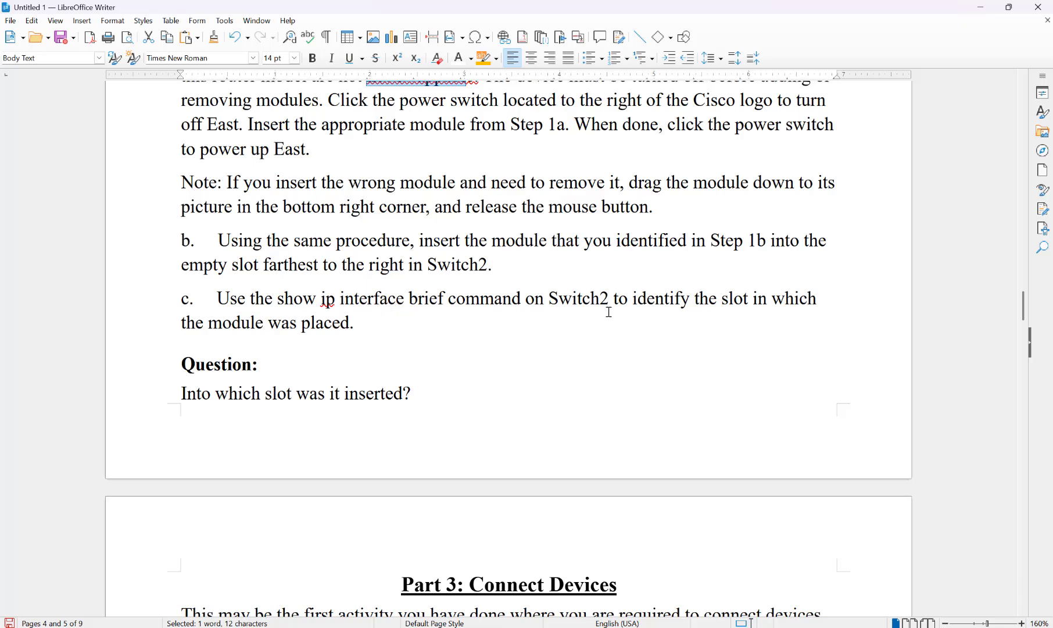
scroll(451, 321, down, 2)
scroll(450, 317, up, 1)
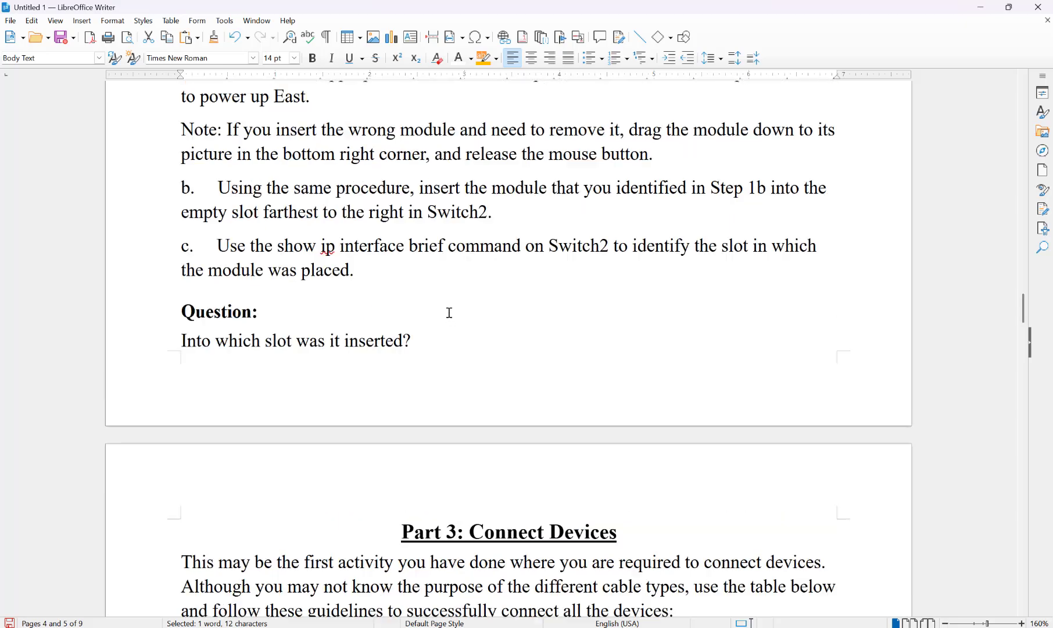
scroll(454, 291, up, 3)
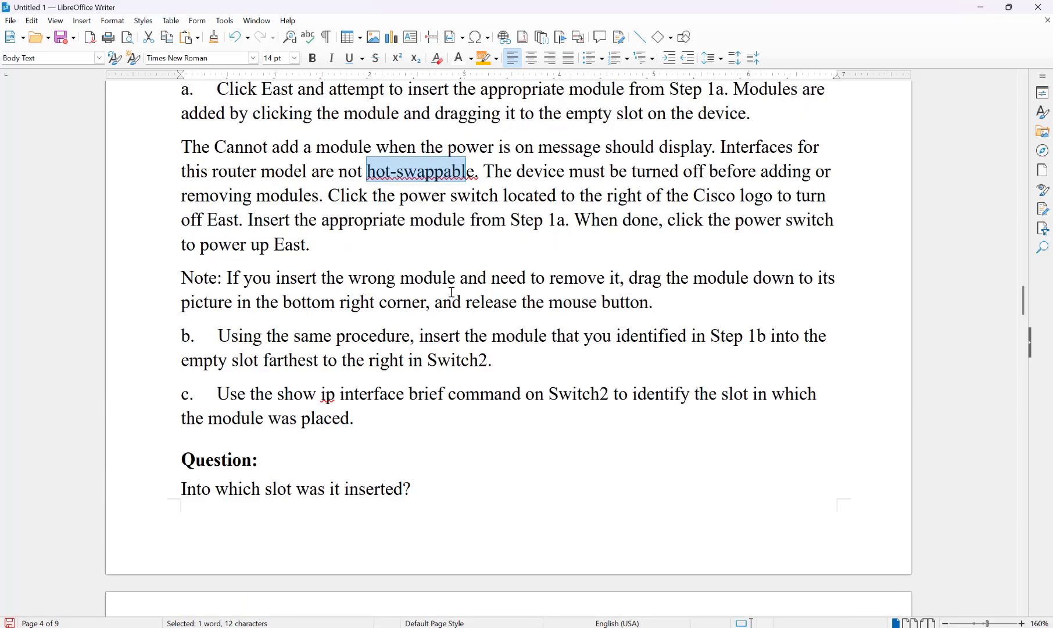
scroll(452, 292, up, 4)
scroll(448, 289, up, 2)
scroll(448, 289, down, 9)
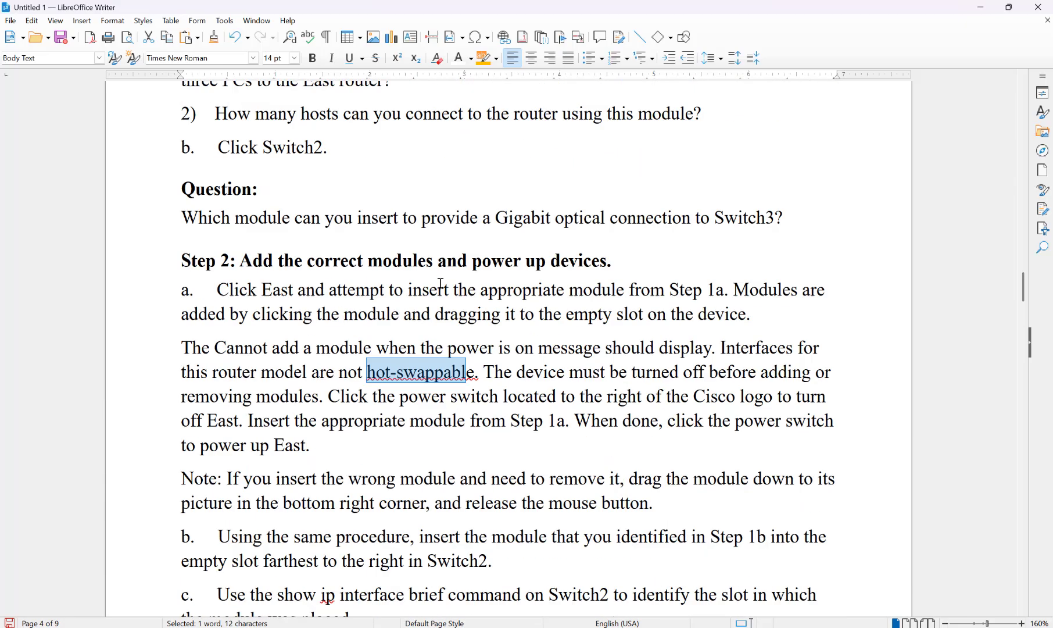
- Read the Part 3: Connect Devices guidelines and the table of devices, interfaces and cable types
scroll(436, 284, down, 6)
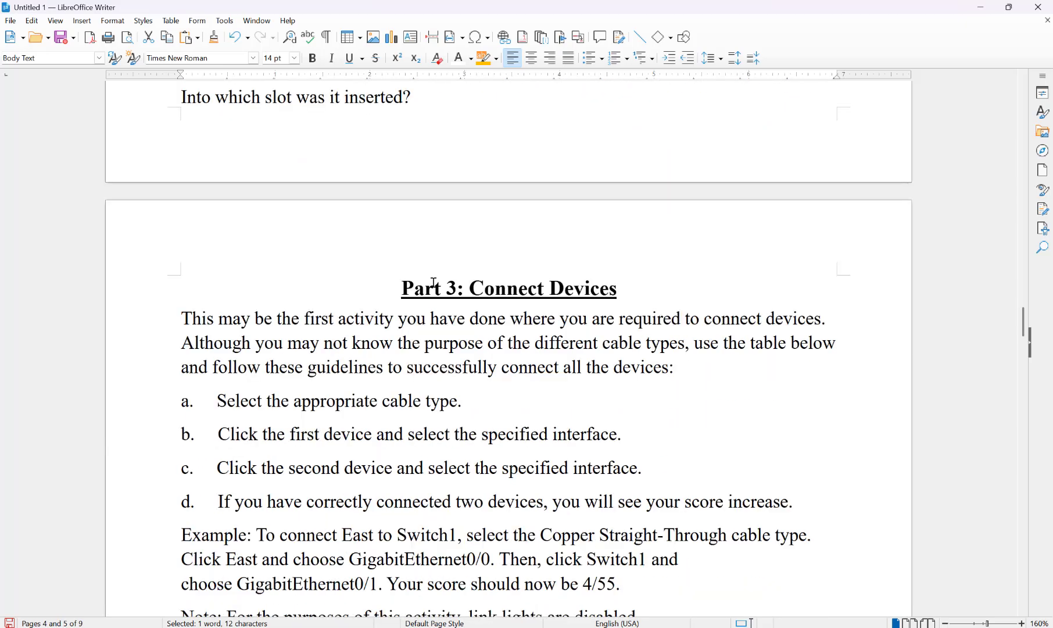
scroll(430, 301, down, 7)
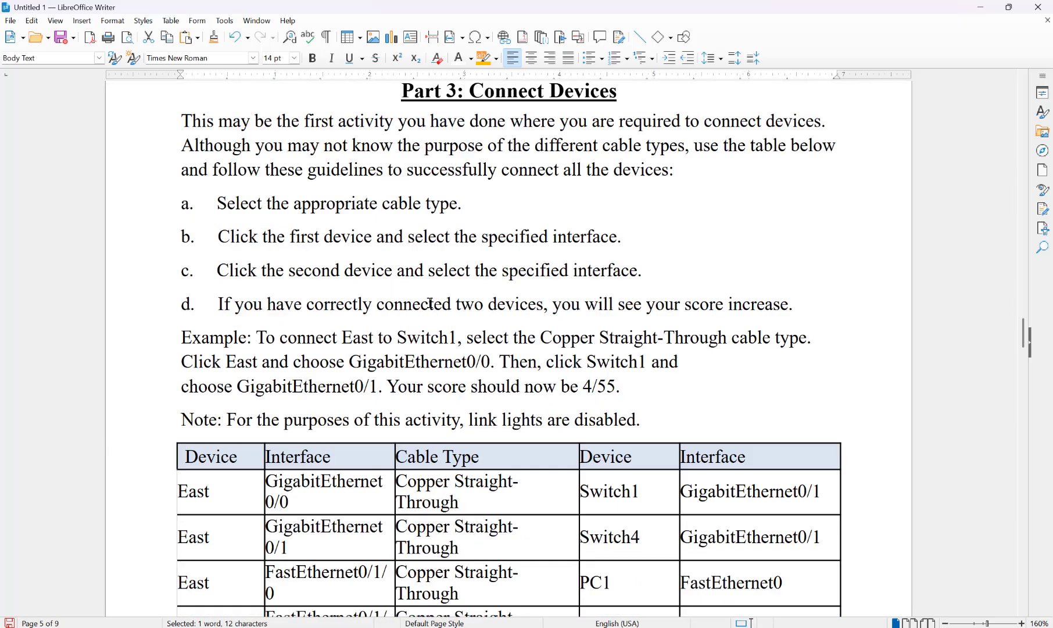
scroll(431, 299, down, 3)
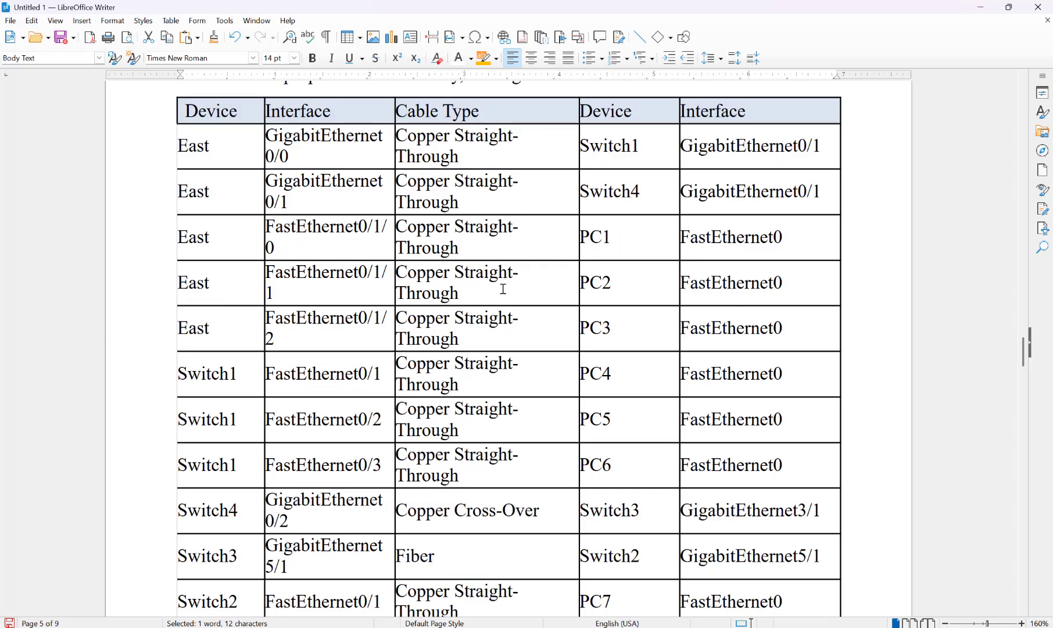
scroll(350, 250, up, 8)
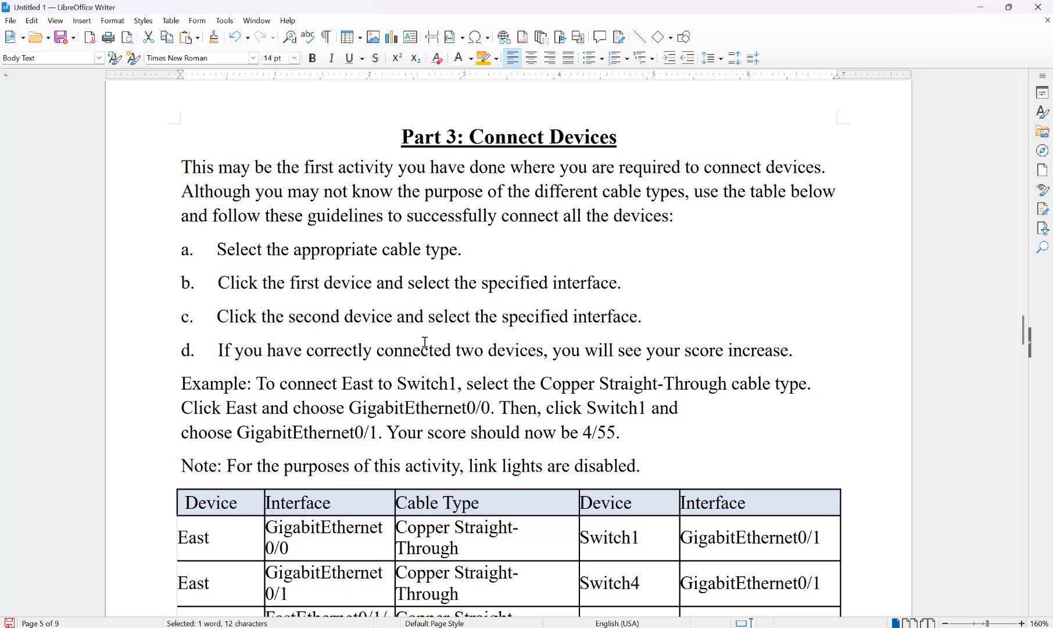
scroll(386, 340, down, 3)
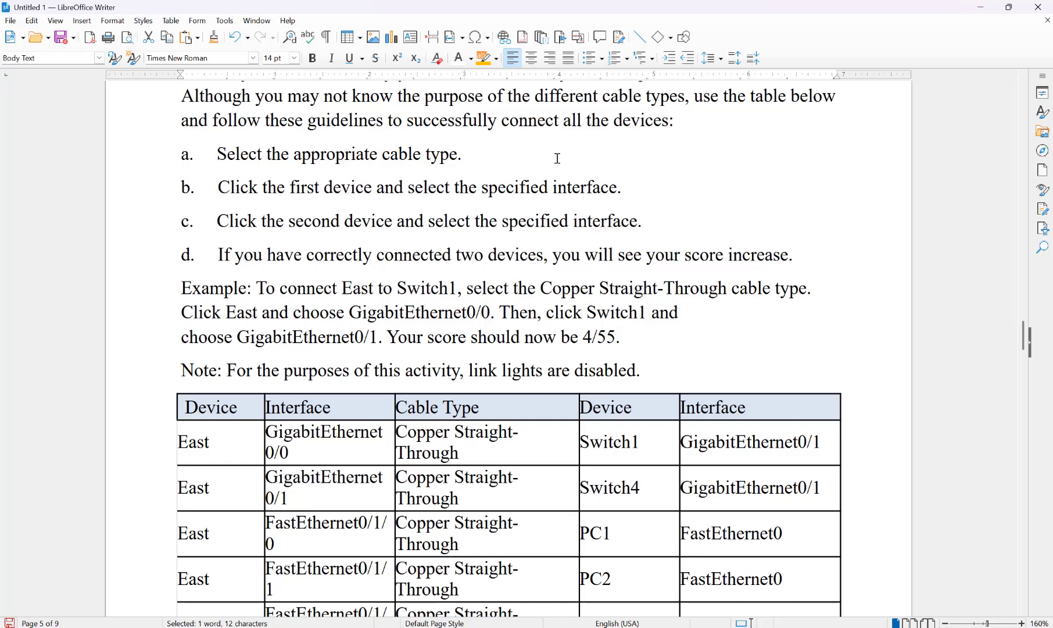
scroll(356, 343, down, 6)
scroll(358, 337, down, 1)
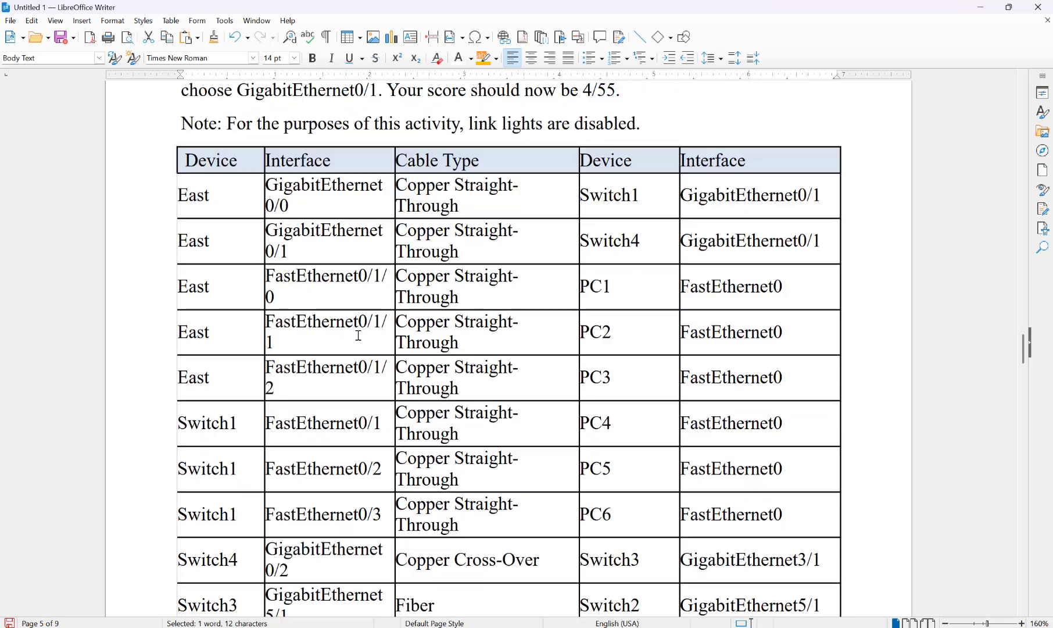
- Return to Packet Tracer, connect East's GigabitEthernet0/0 to Switch1's GigabitEthernet0/1 with a Copper Straight-Through cable, and fast-forward the simulation time
drag(390, 8, 1052, 28)
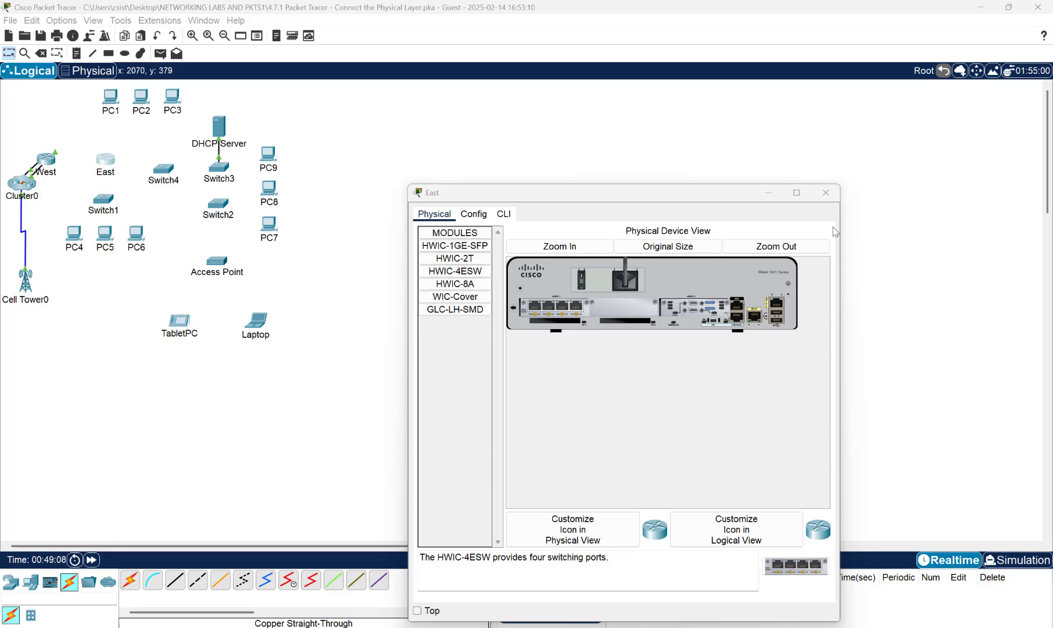
click(825, 192)
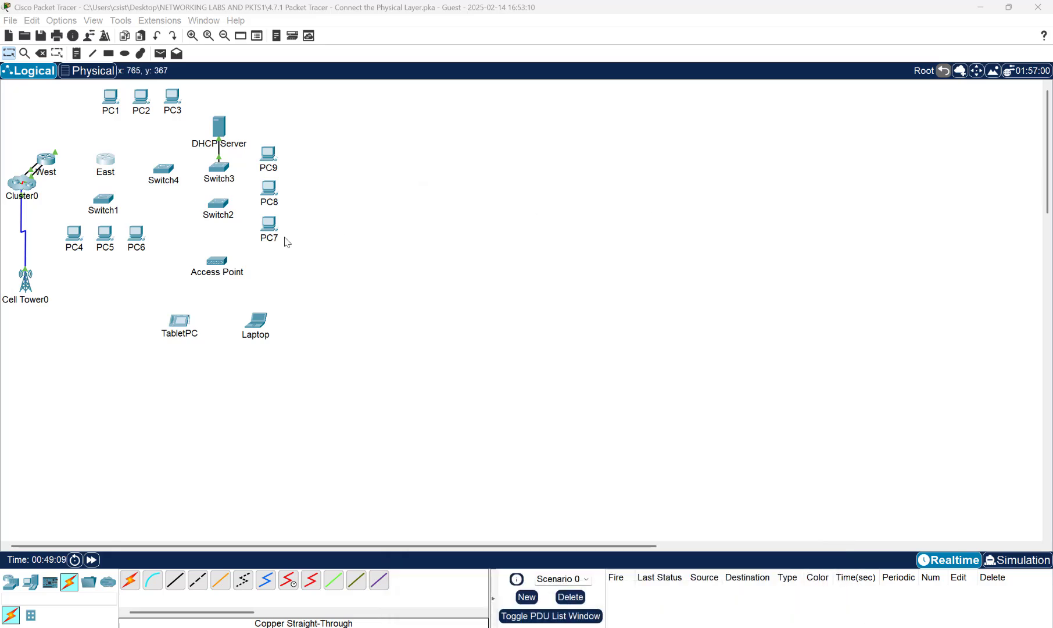
click(173, 580)
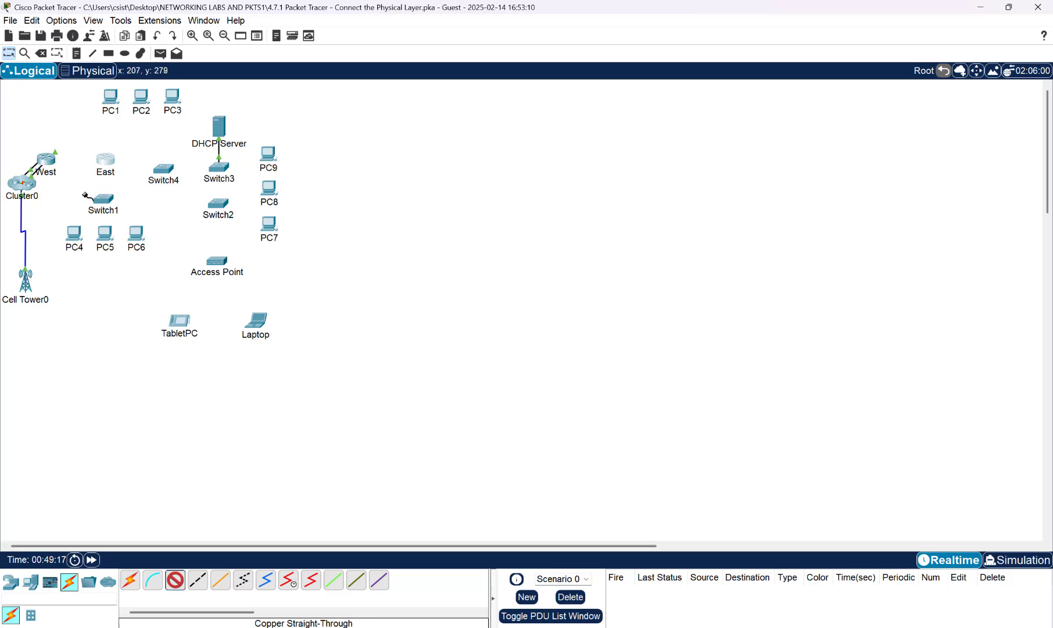
click(105, 166)
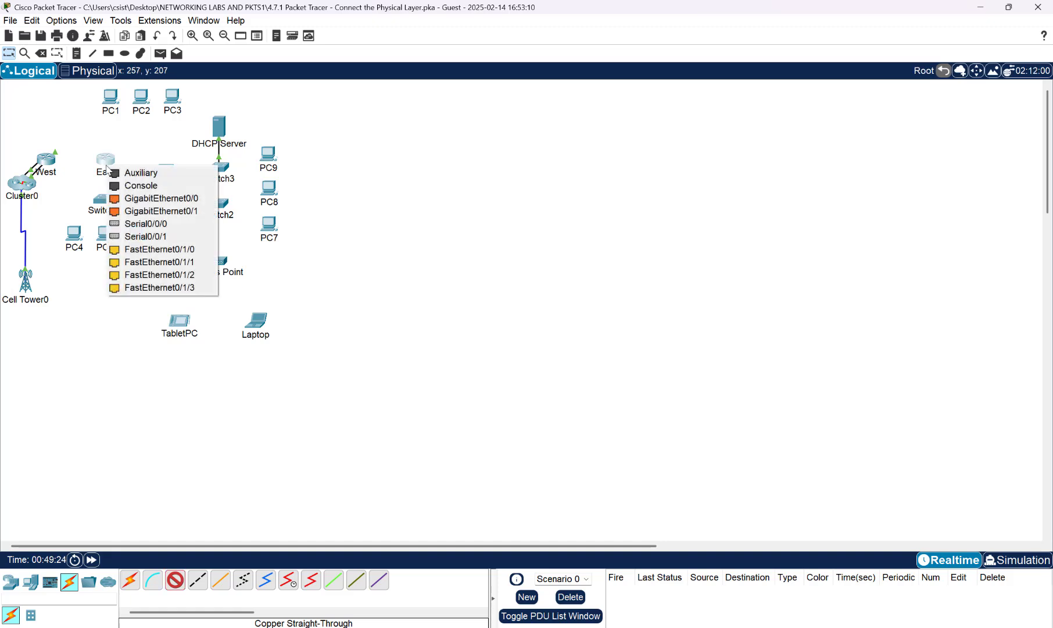
click(133, 198)
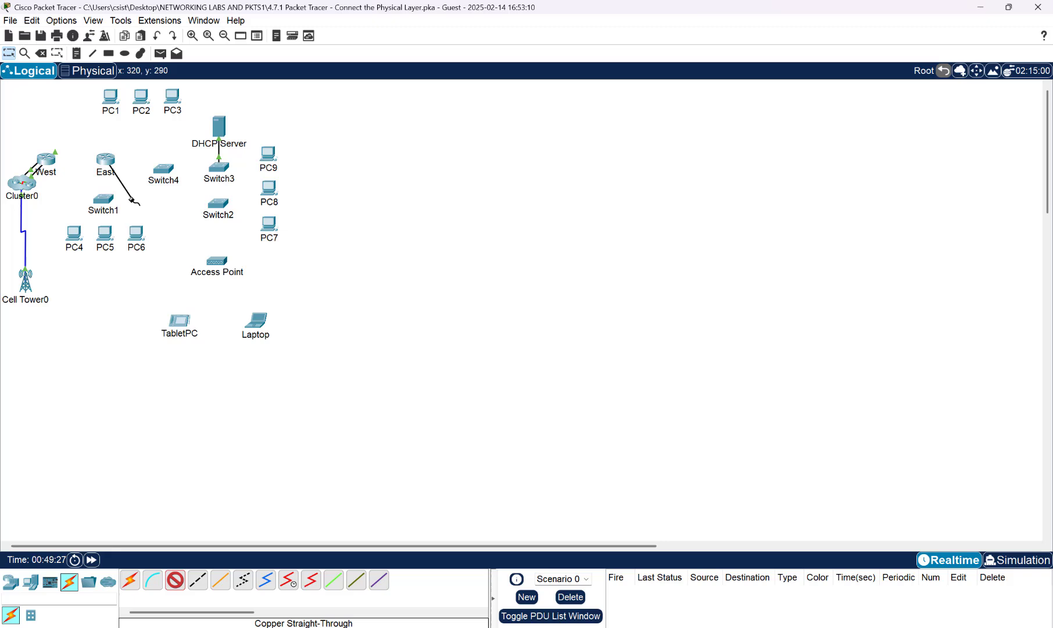
click(103, 200)
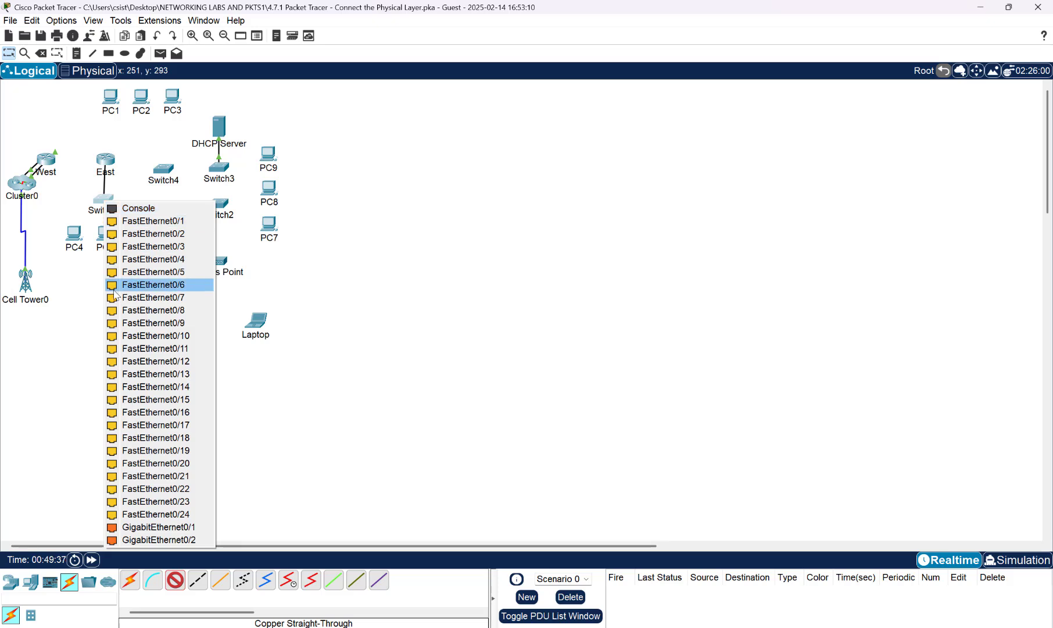
click(150, 527)
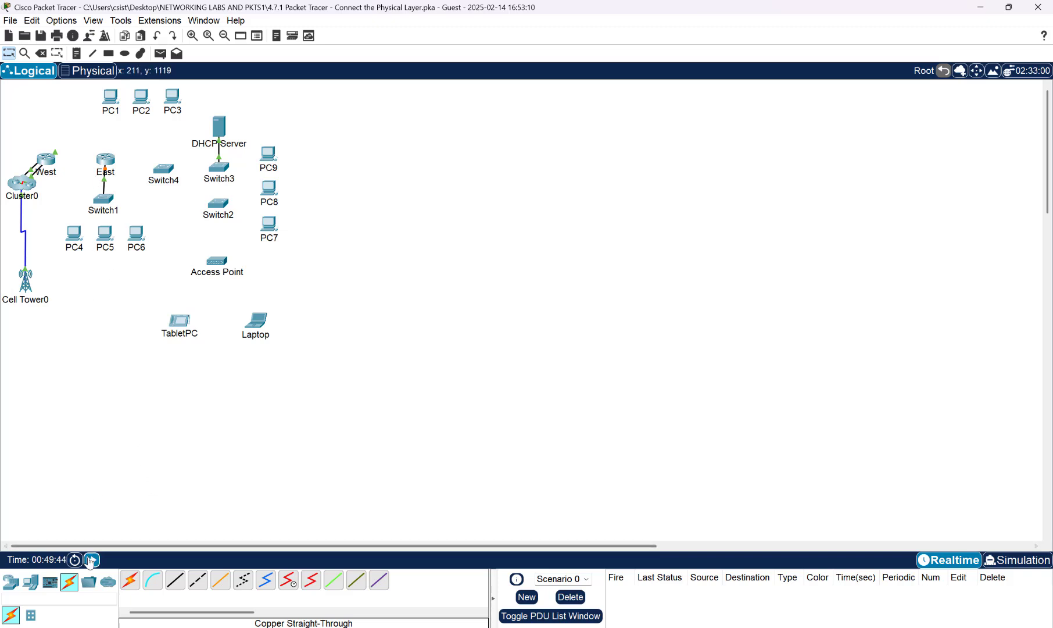
click(91, 559)
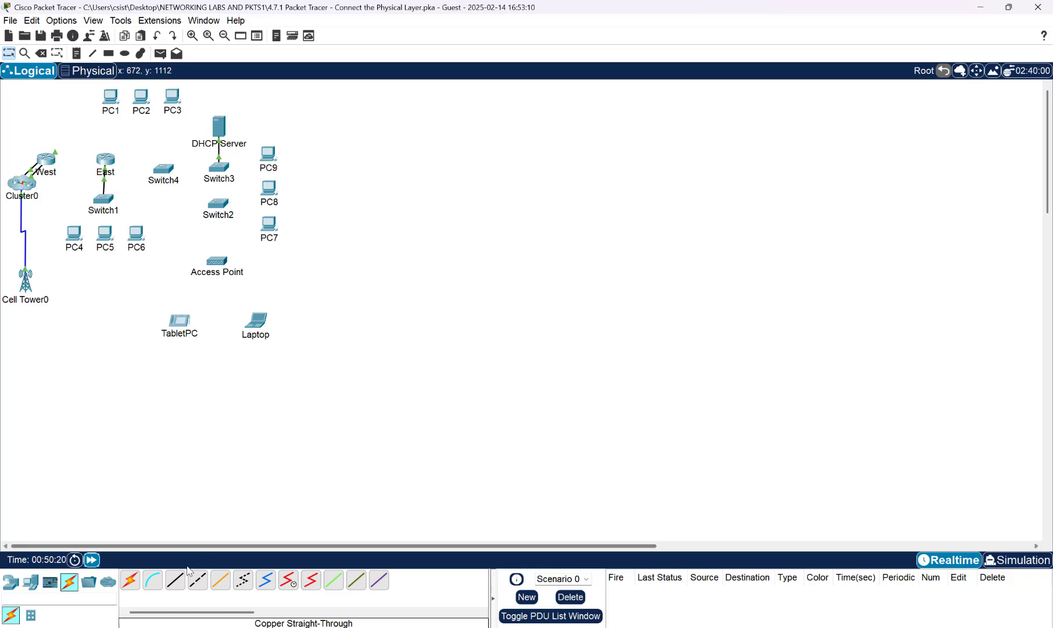
- Connect East's GigabitEthernet0/1 to Switch4's GigabitEthernet0/1 with a Copper Straight-Through cable and fast-forward the simulation time
click(175, 580)
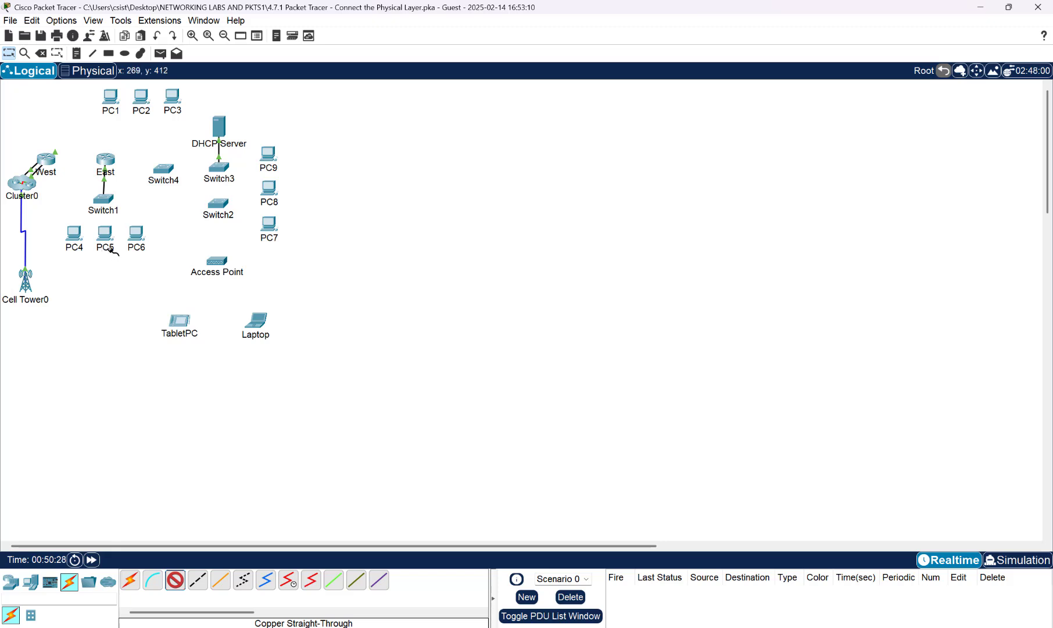
click(107, 162)
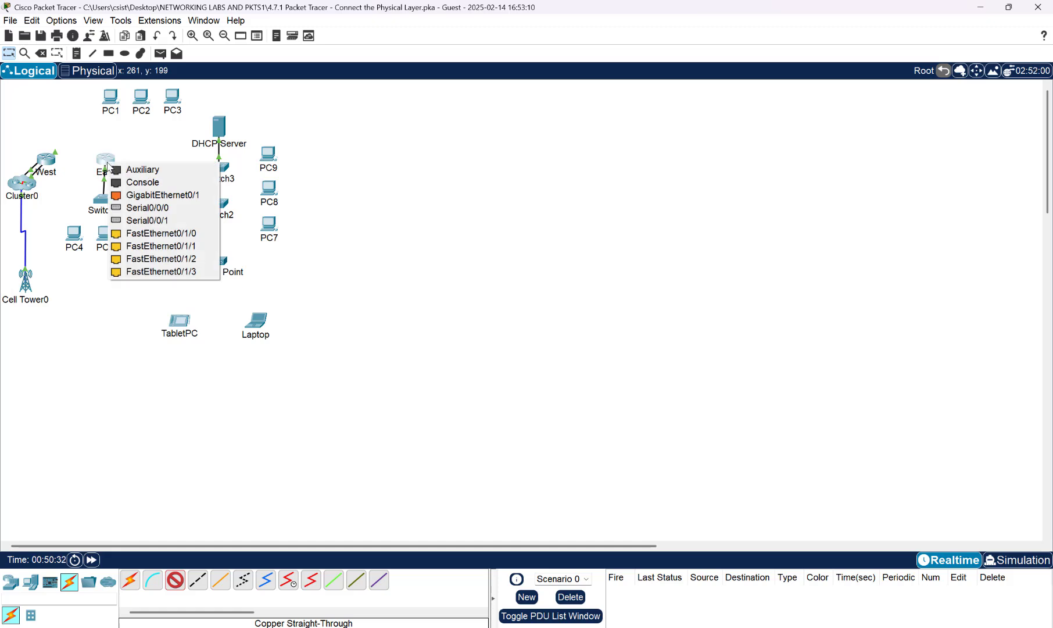
click(161, 195)
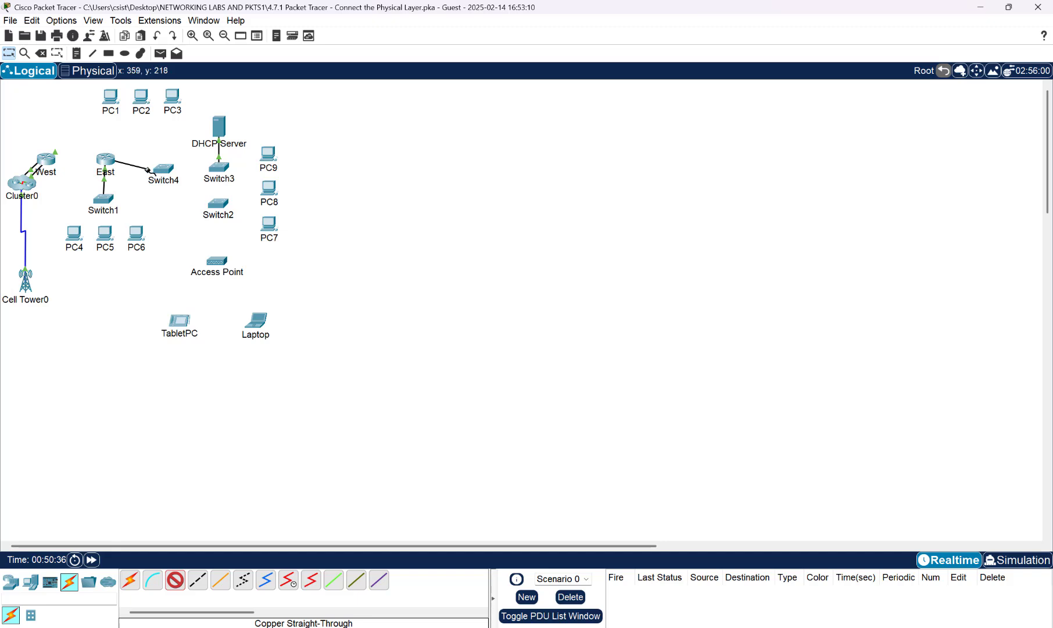
click(161, 170)
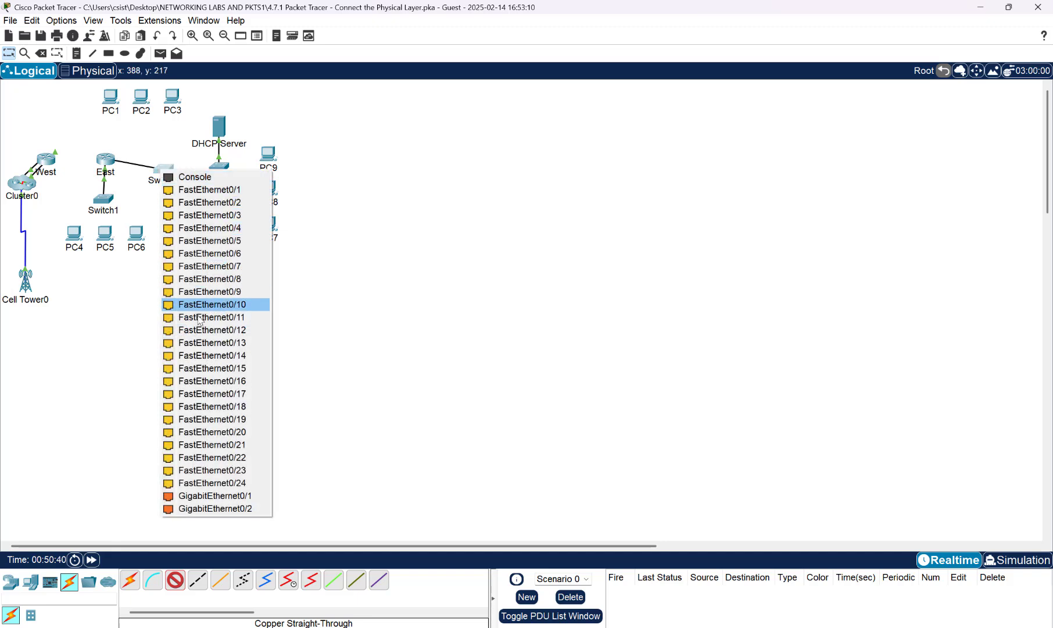
click(220, 498)
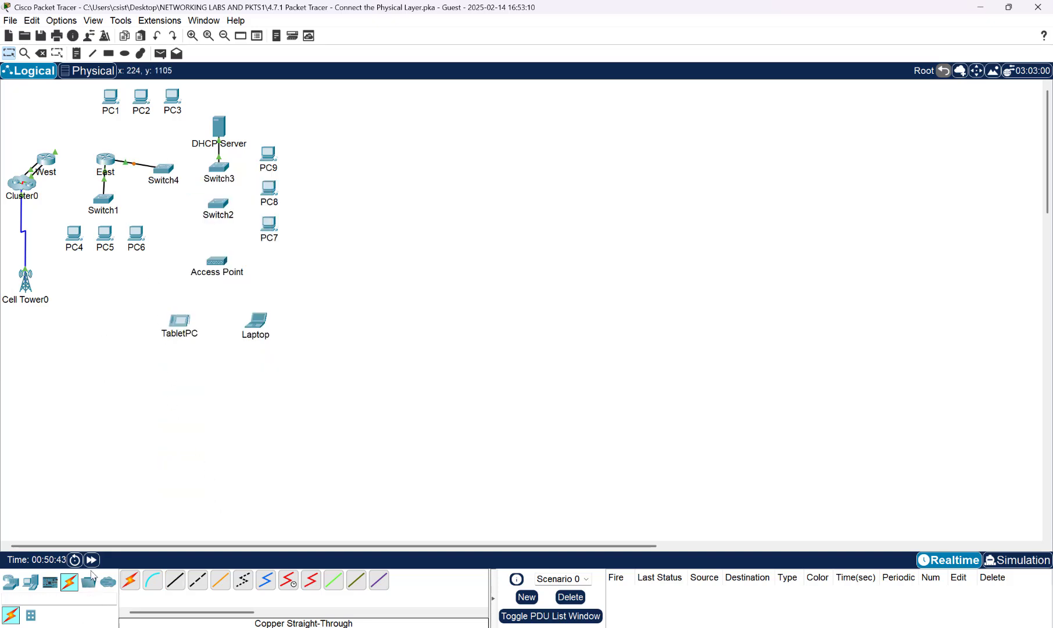
click(91, 559)
- Connect East's FastEthernet0/1/0 to PC1's FastEthernet0 with a Copper Straight-Through cable and fast-forward the simulation time
click(175, 579)
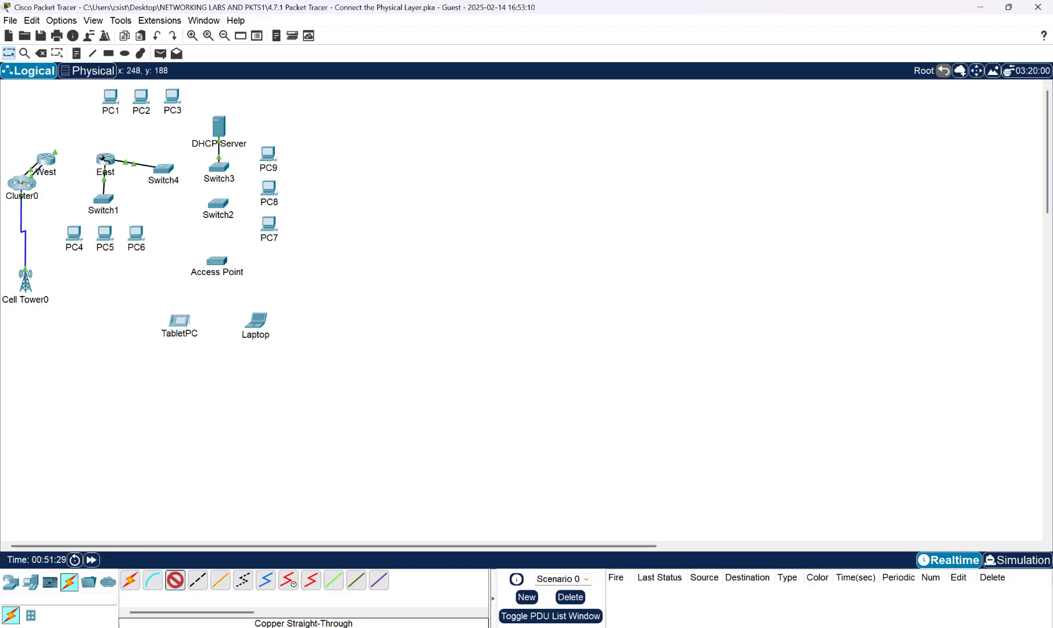
click(102, 158)
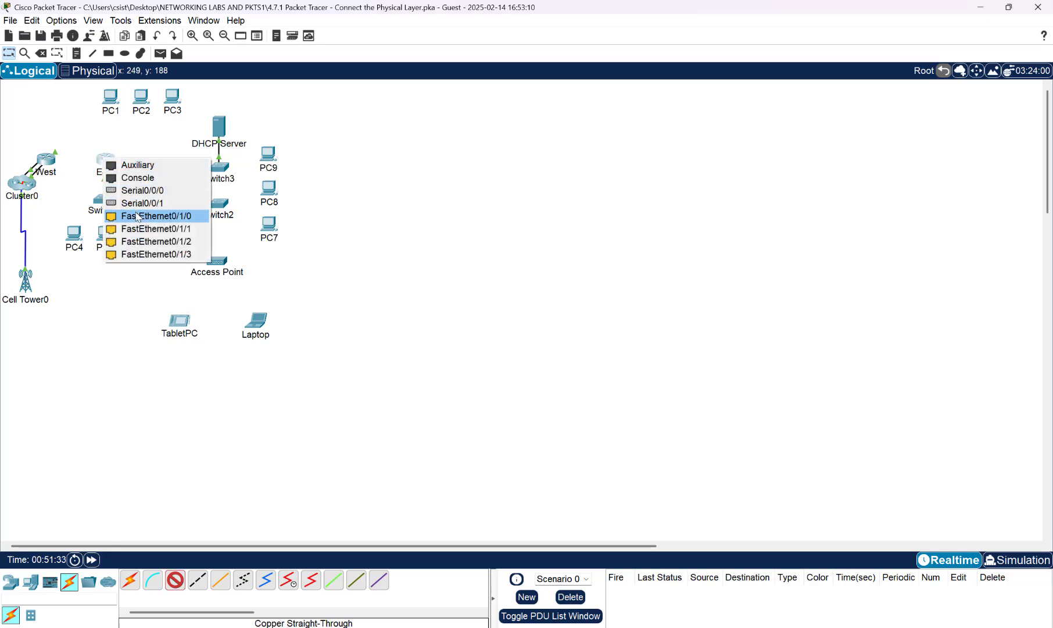
click(137, 216)
click(113, 102)
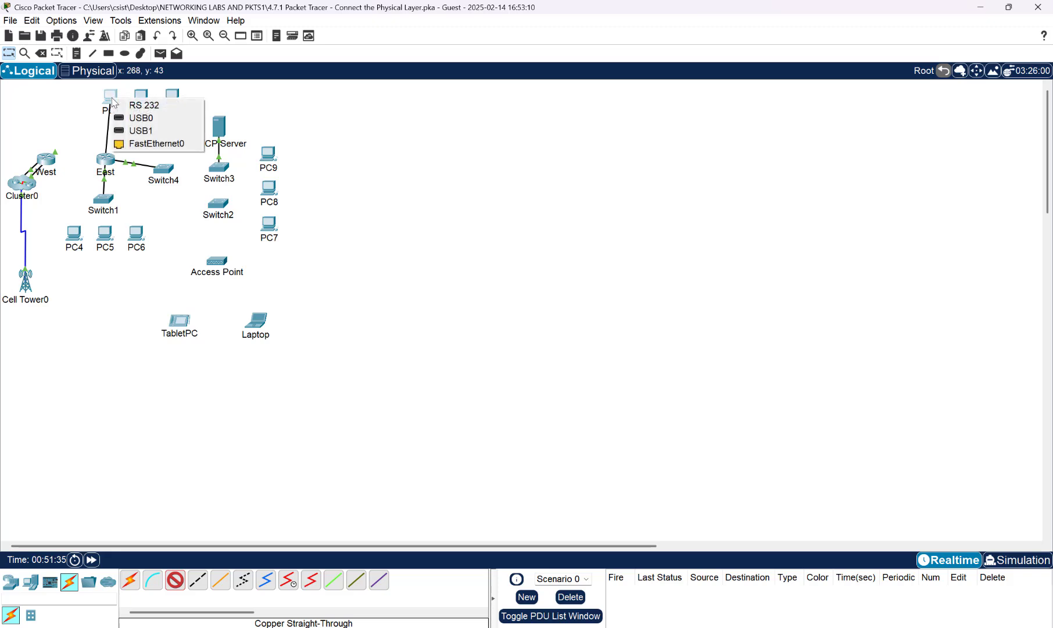
click(145, 144)
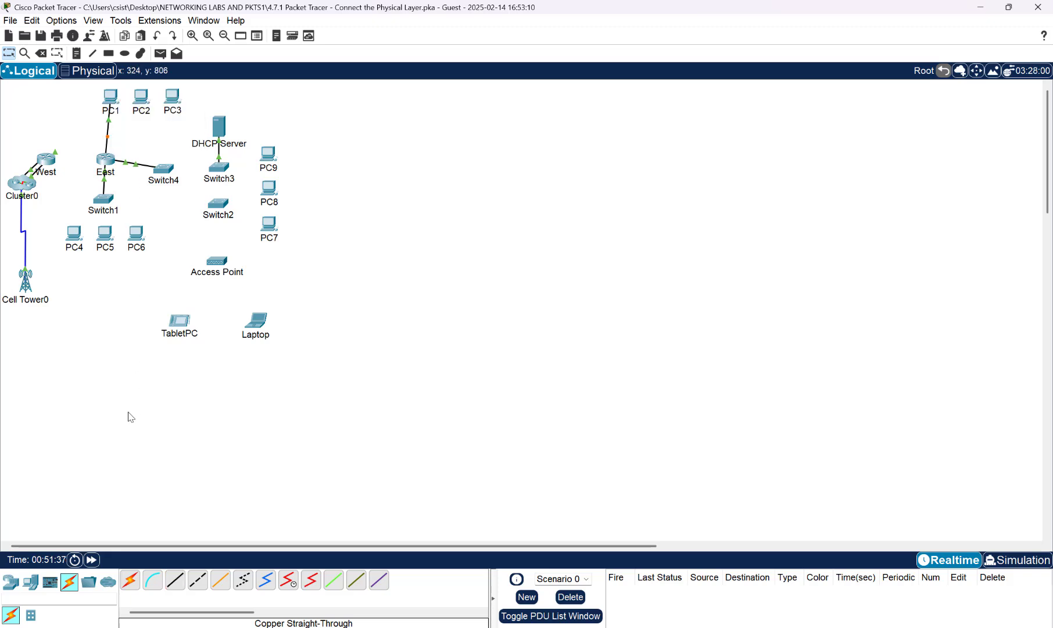
click(91, 560)
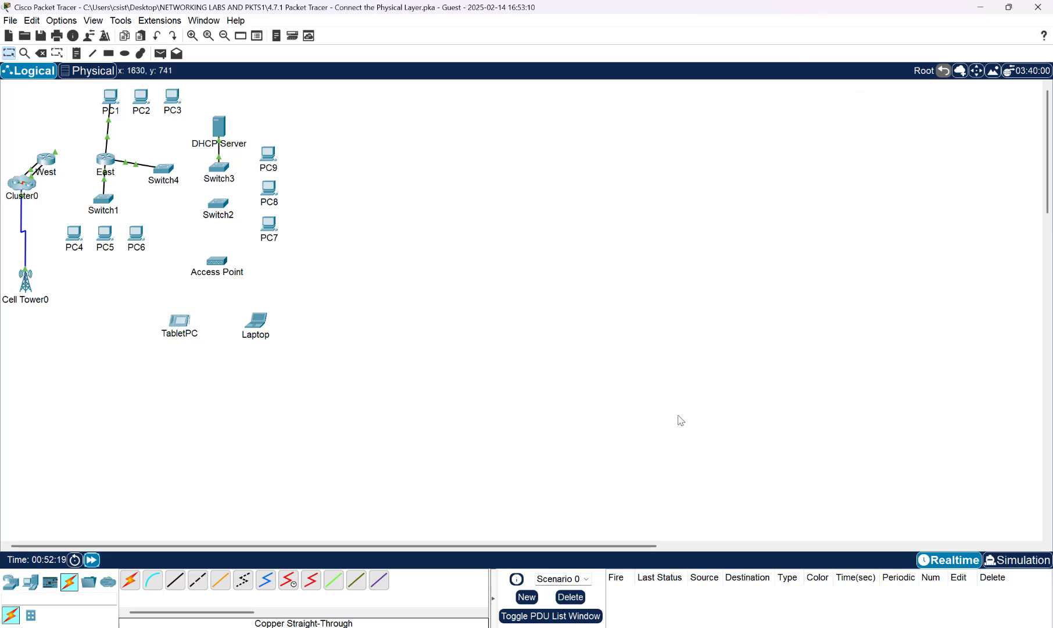
- Connect East's FastEthernet0/1/1 to PC2's FastEthernet0 with a Copper Straight-Through cable
click(176, 579)
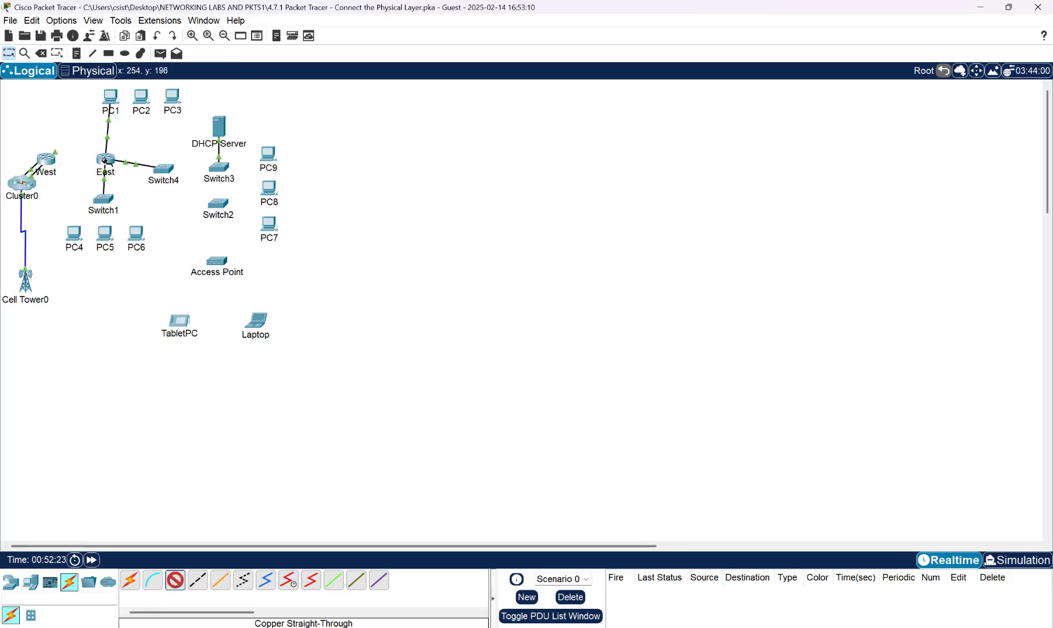
click(109, 161)
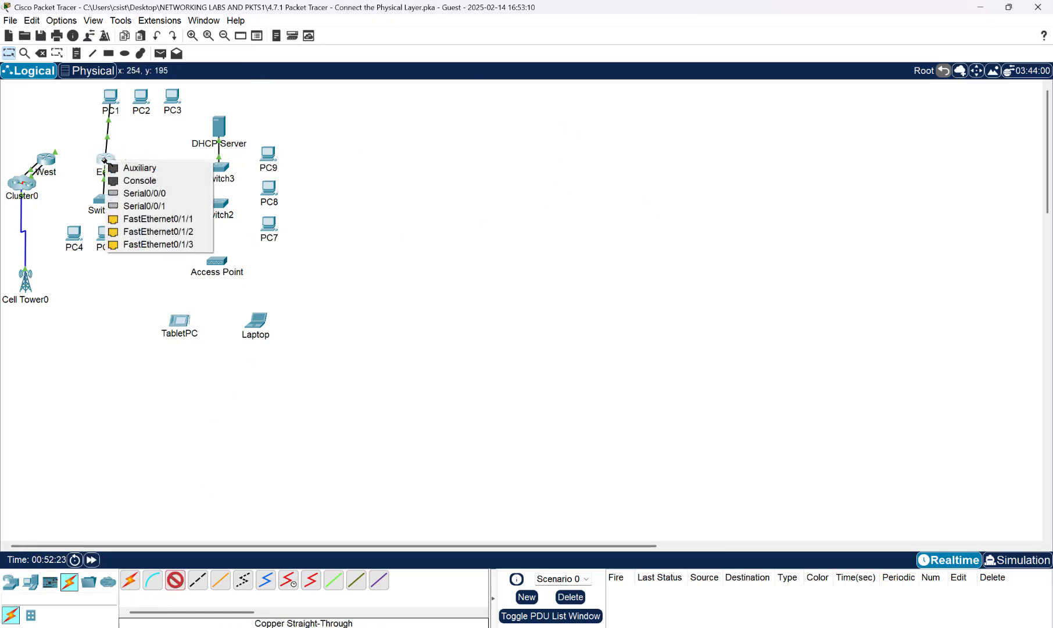
click(134, 219)
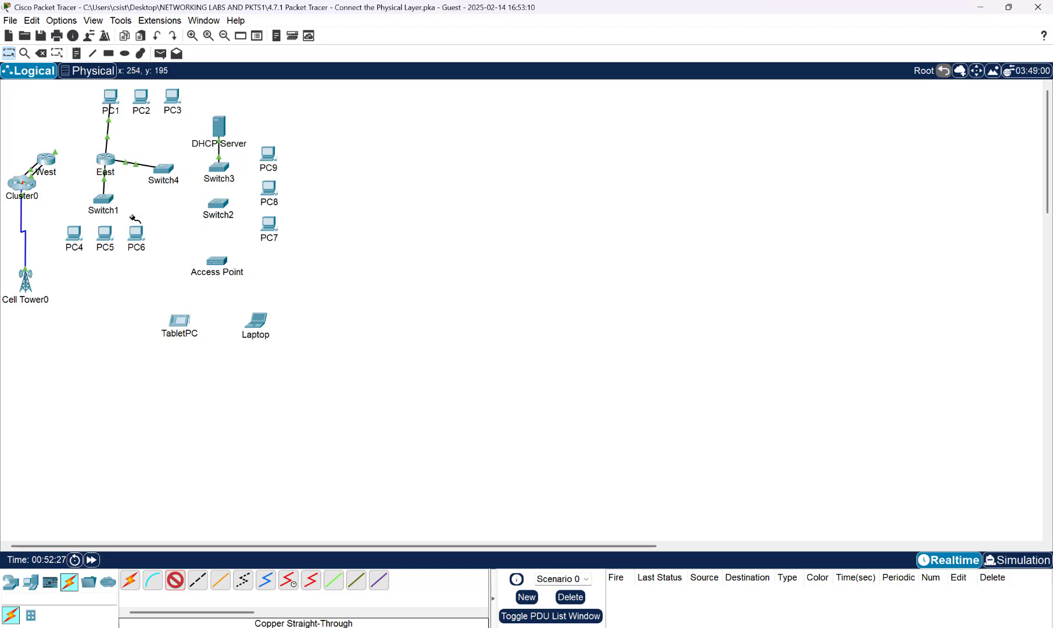
click(140, 101)
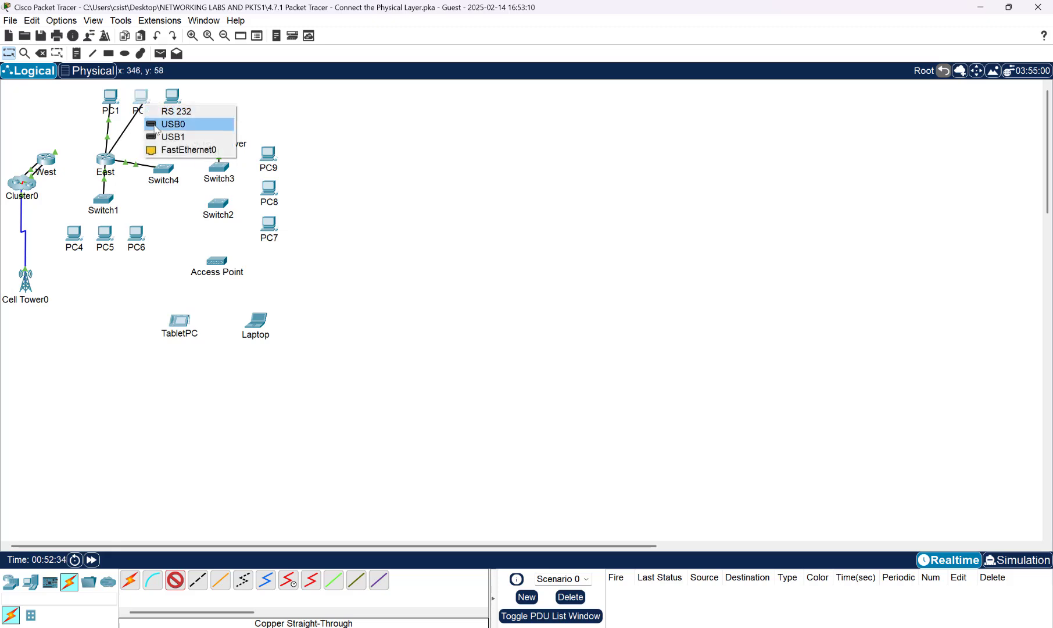
click(166, 151)
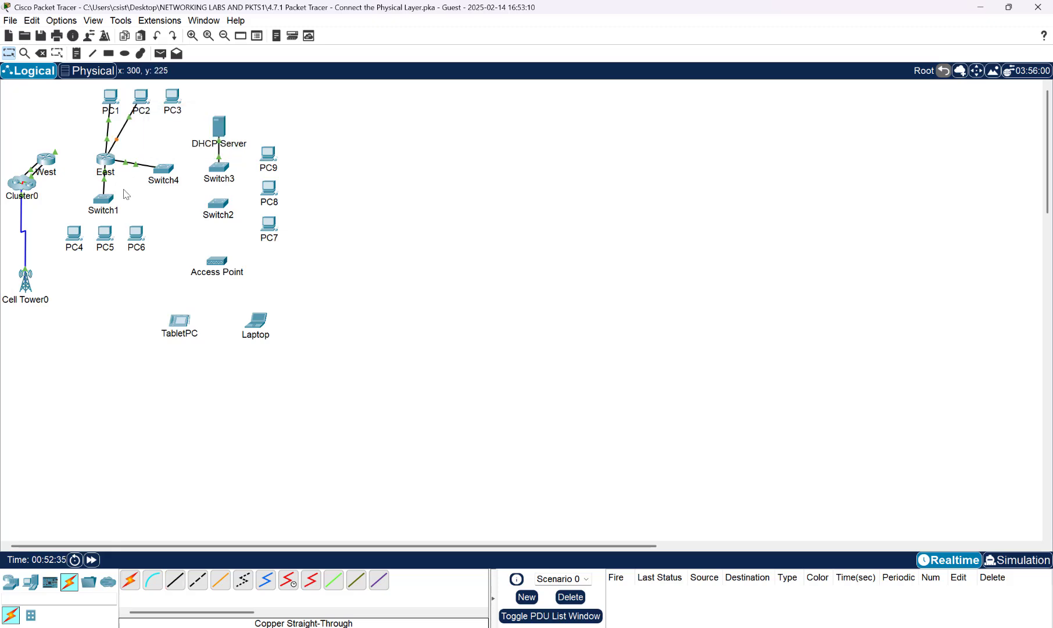
- Cable East's FastEthernet0/1/2 to PC3's FastEthernet0 using Copper Straight-Through
click(173, 582)
click(105, 160)
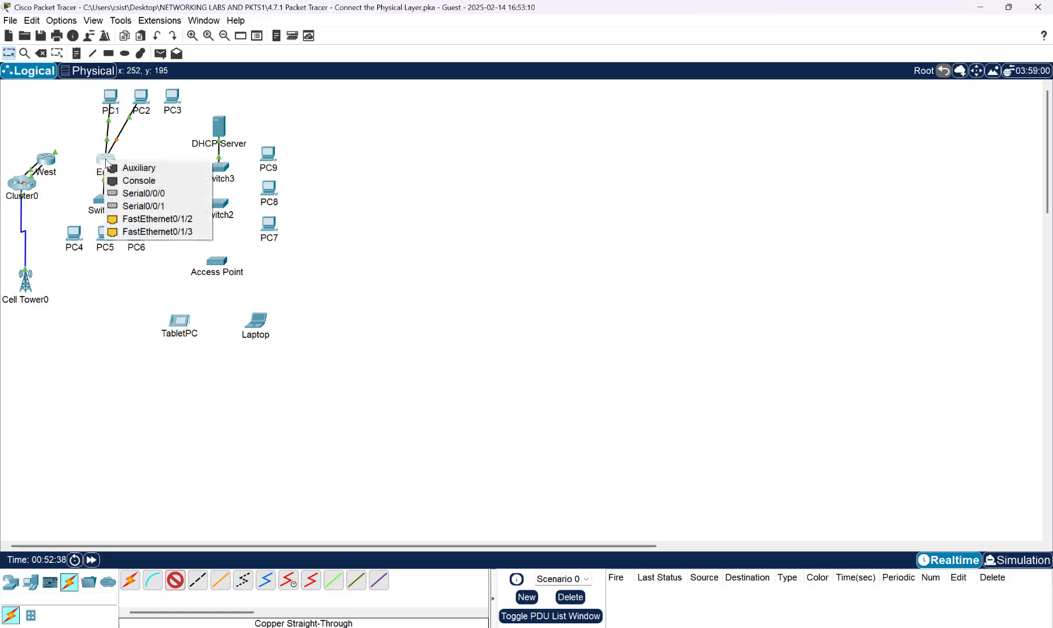
click(140, 224)
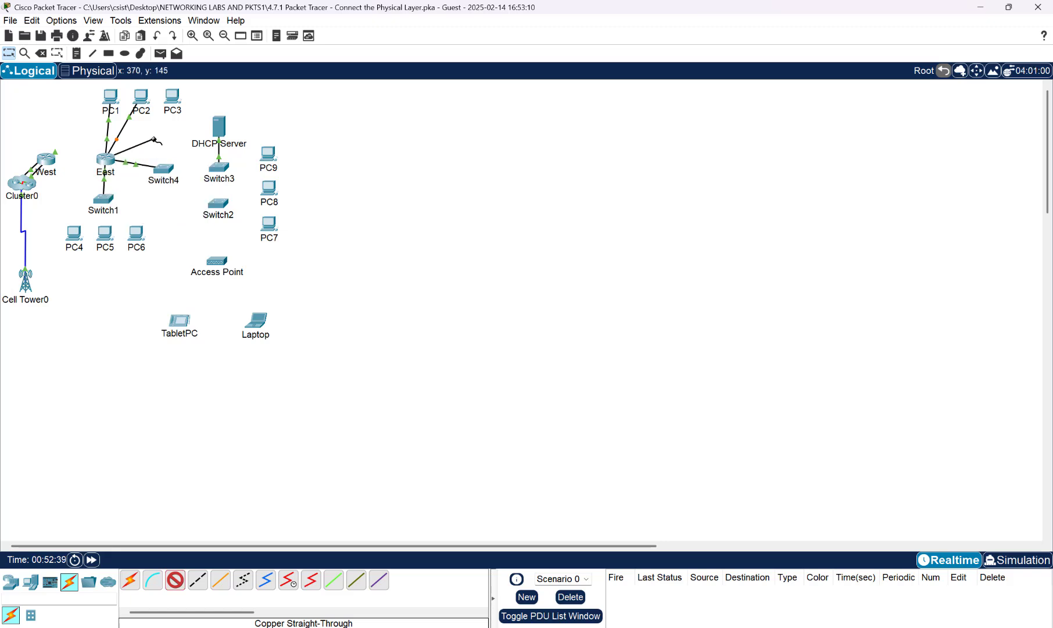
click(172, 98)
click(201, 150)
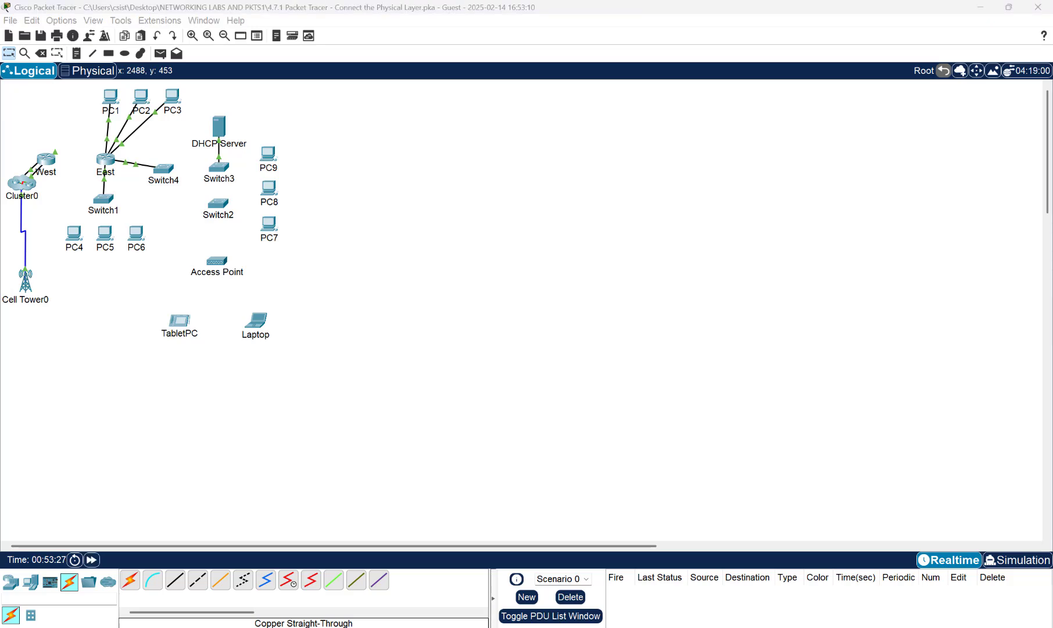
- Switch to the lab instructions in LibreOffice Writer and clear the contents of the five East rows in the Part 3 connection table
drag(1052, 181, 531, 123)
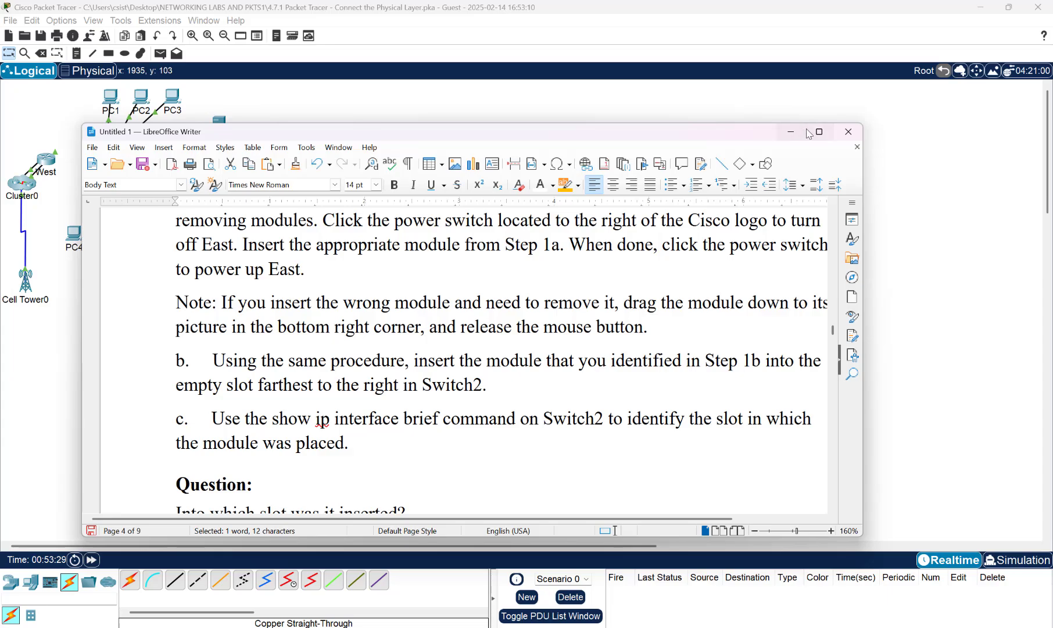
click(812, 131)
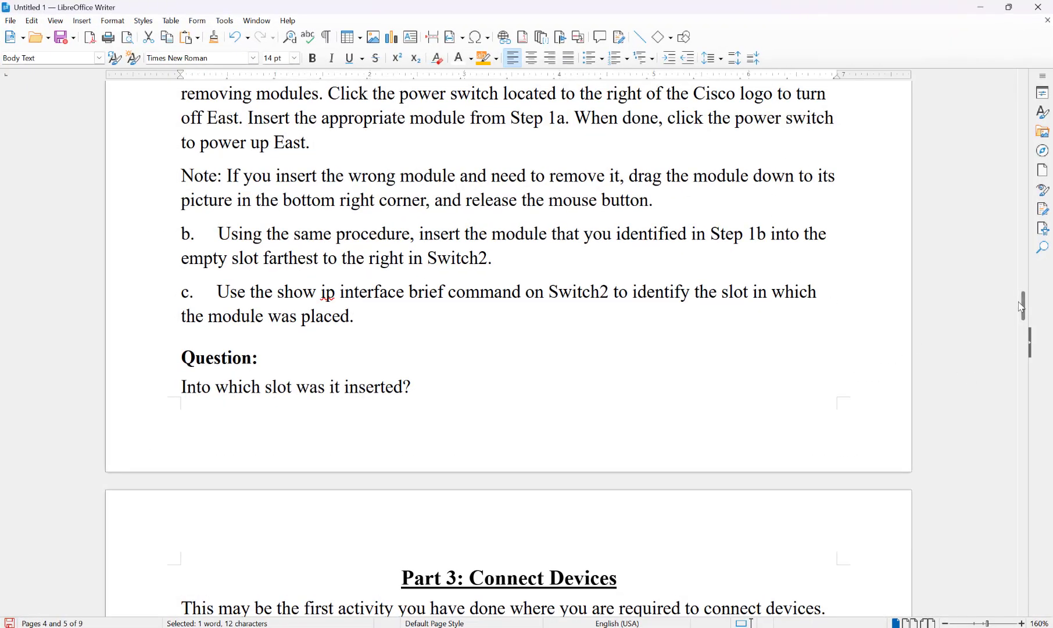
drag(1023, 307, 1009, 350)
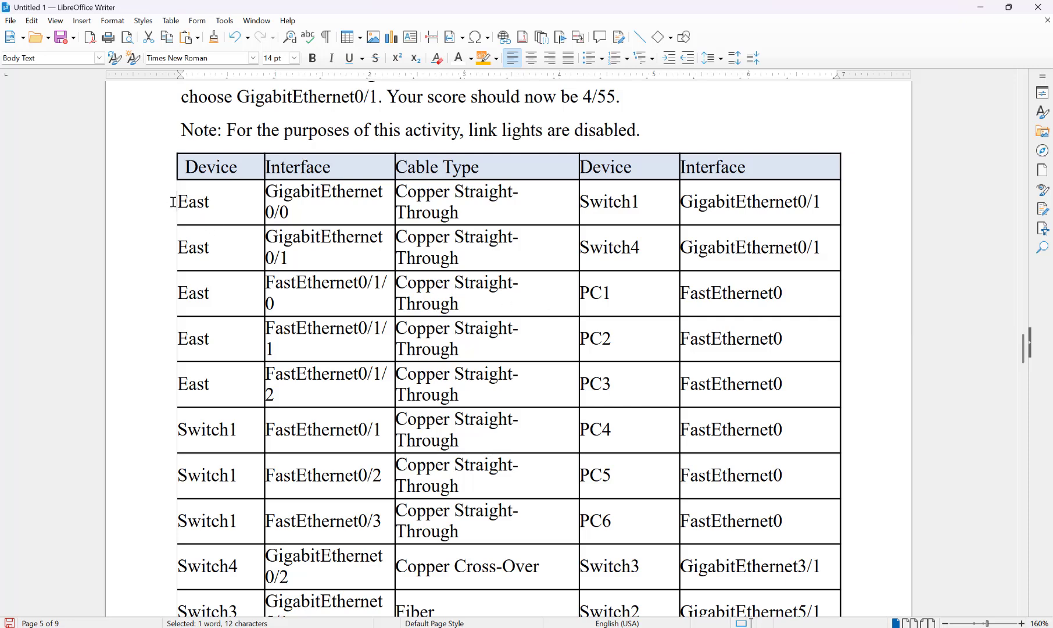
drag(173, 201, 741, 374)
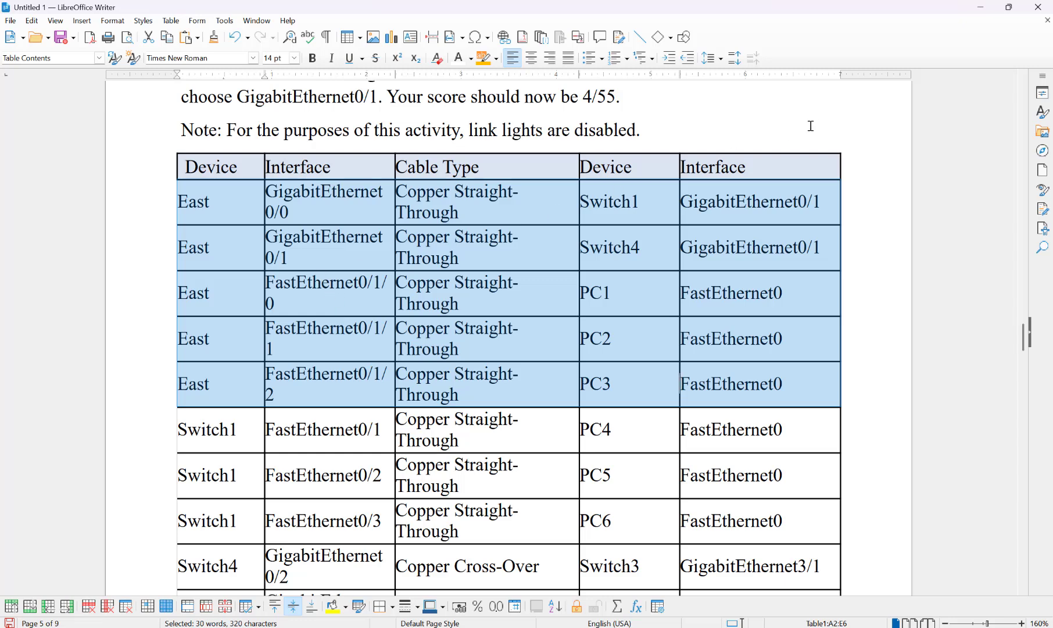
key(Delete)
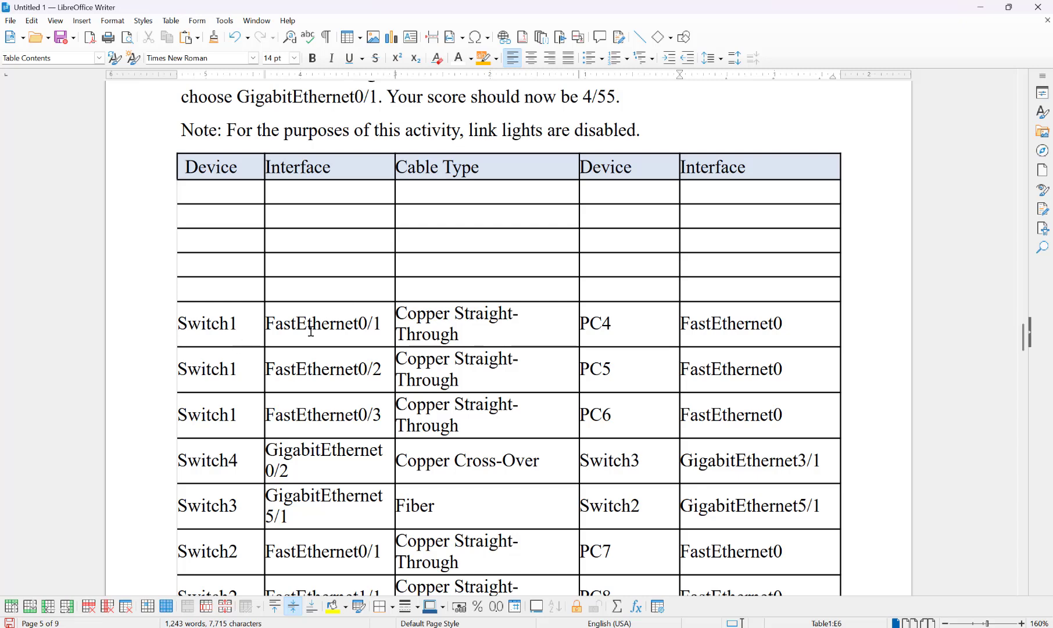
scroll(315, 338, down, 1)
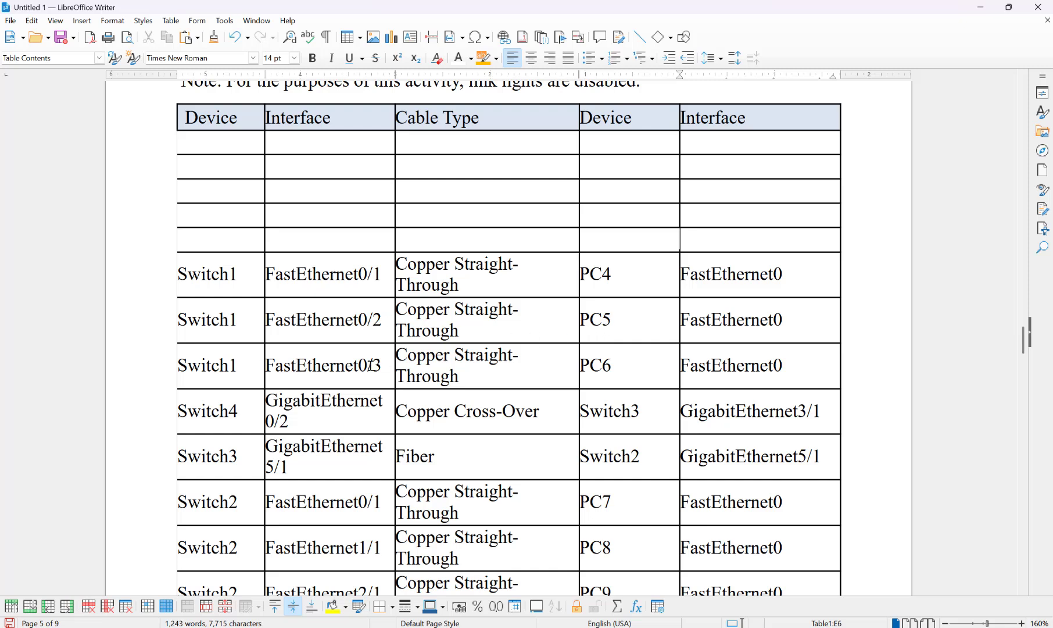
- Return to Packet Tracer and connect Switch1's FastEthernet0/1 to PC4's FastEthernet0 with a Copper Straight-Through cable
drag(721, 5, 1052, 75)
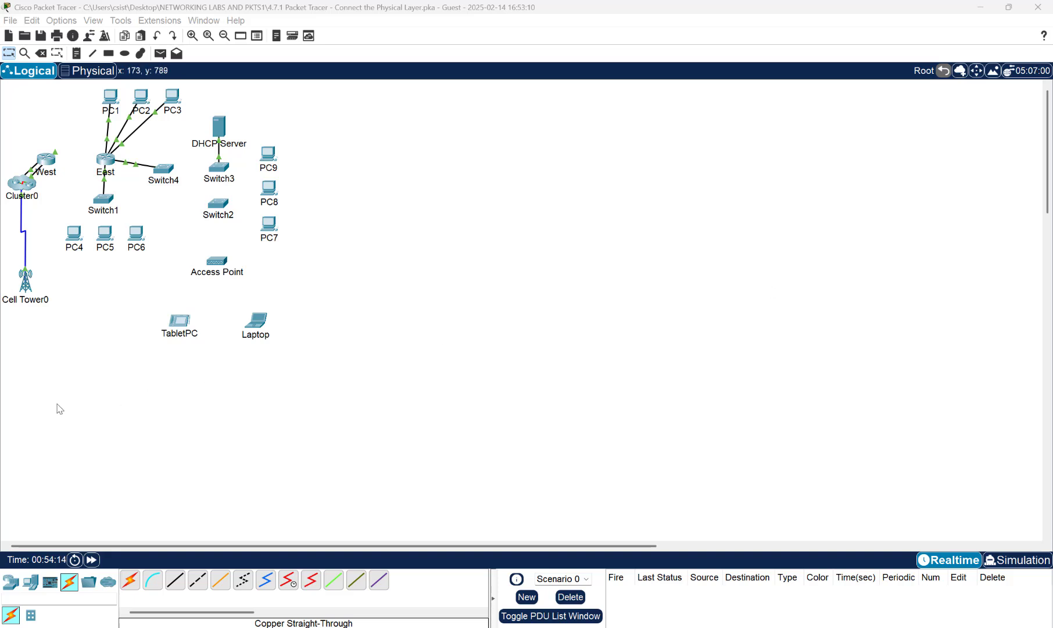
click(175, 580)
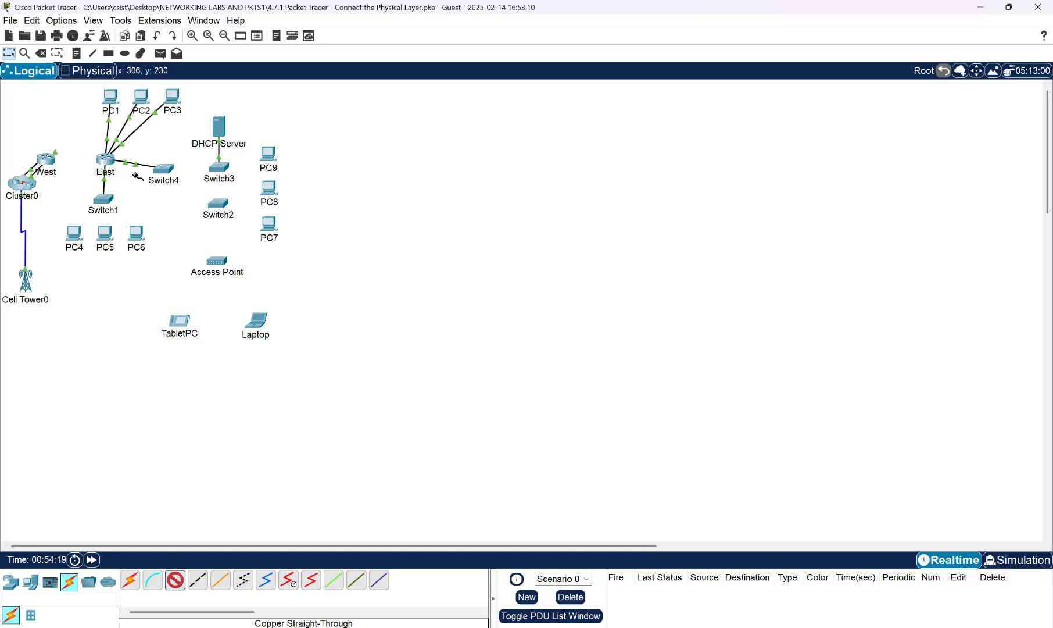
click(106, 199)
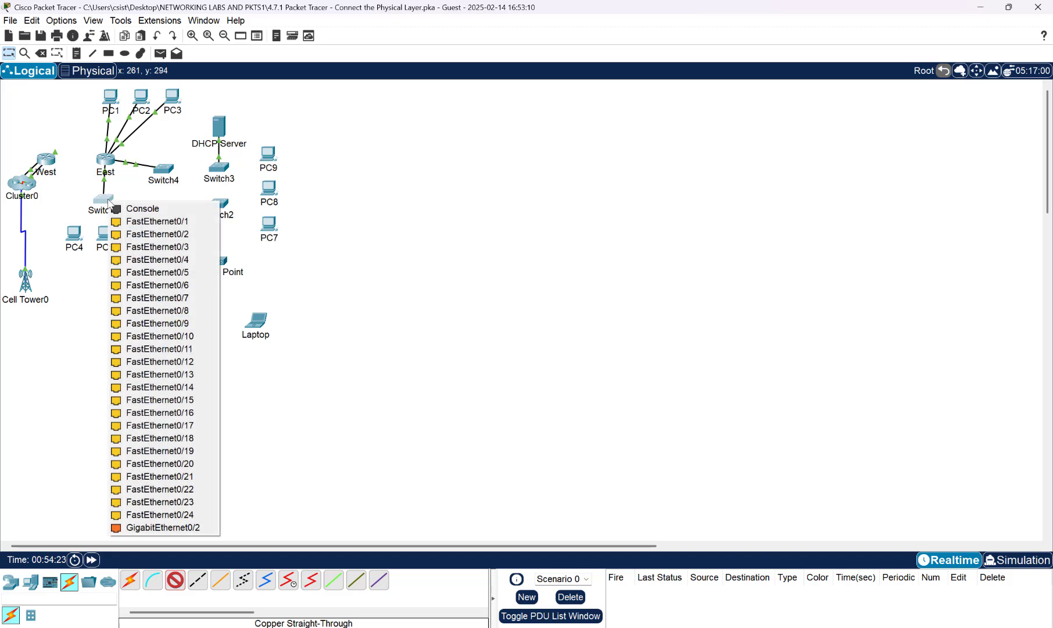
click(119, 221)
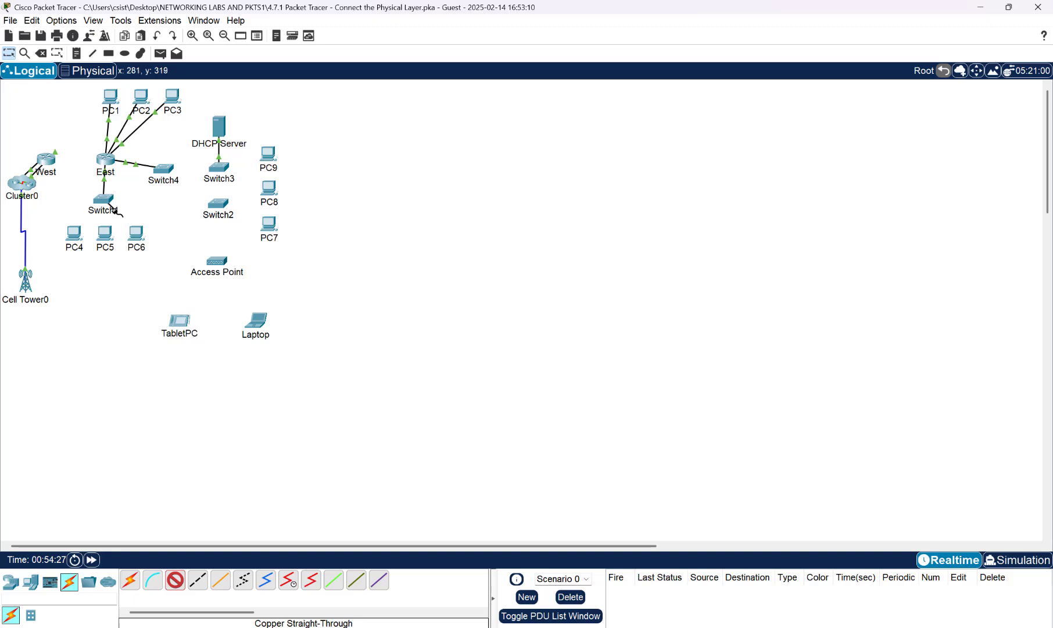
click(76, 233)
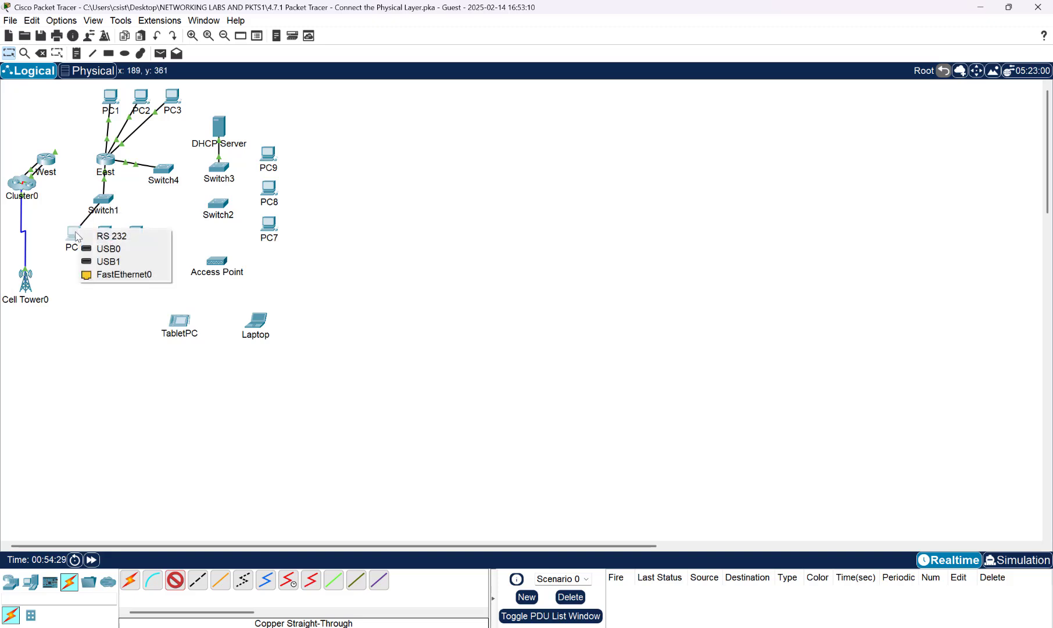
click(93, 274)
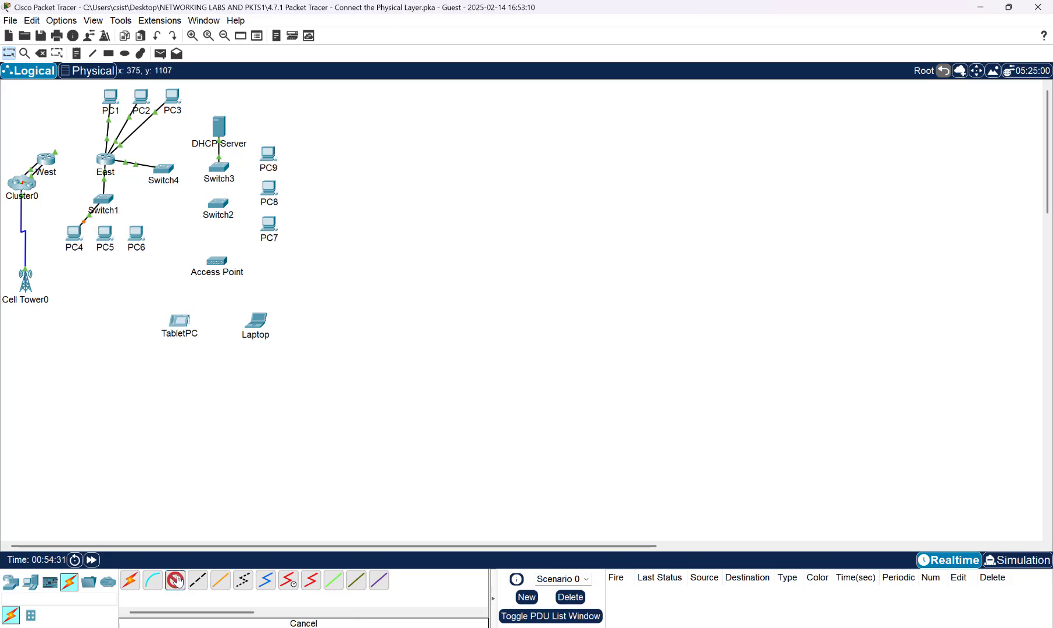
- Connect Switch1's FastEthernet0/2 to PC5's FastEthernet0 with a Copper Straight-Through cable
click(197, 579)
click(108, 202)
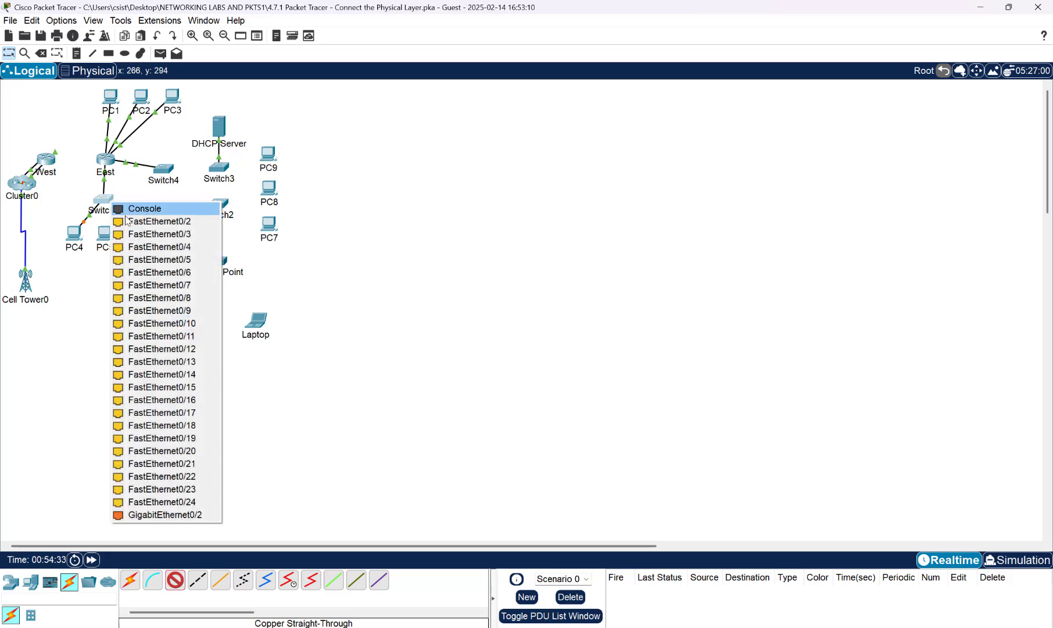
click(131, 221)
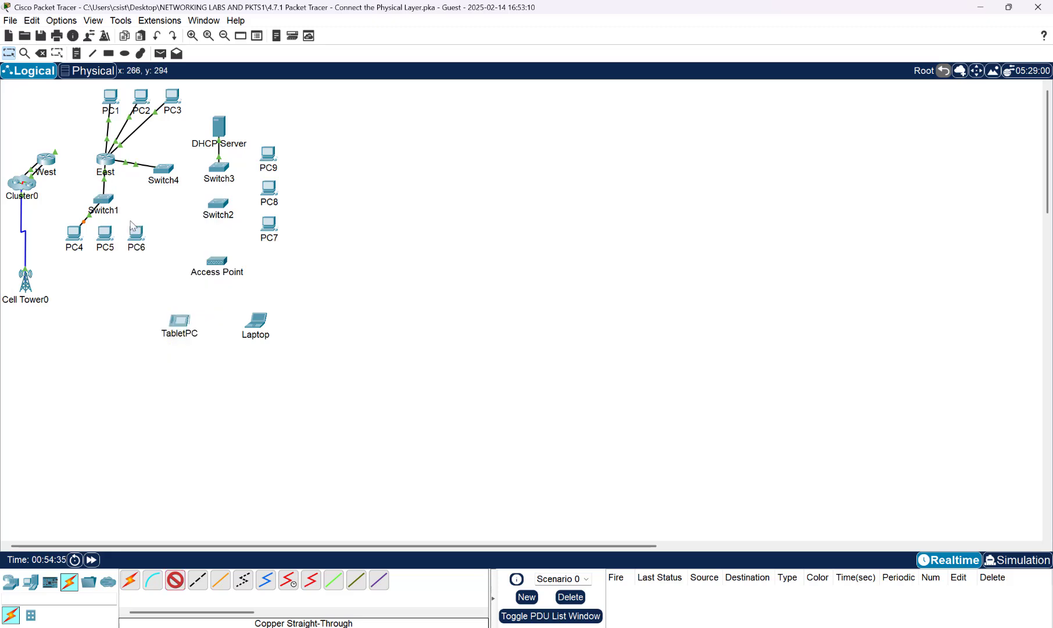
click(105, 238)
click(142, 285)
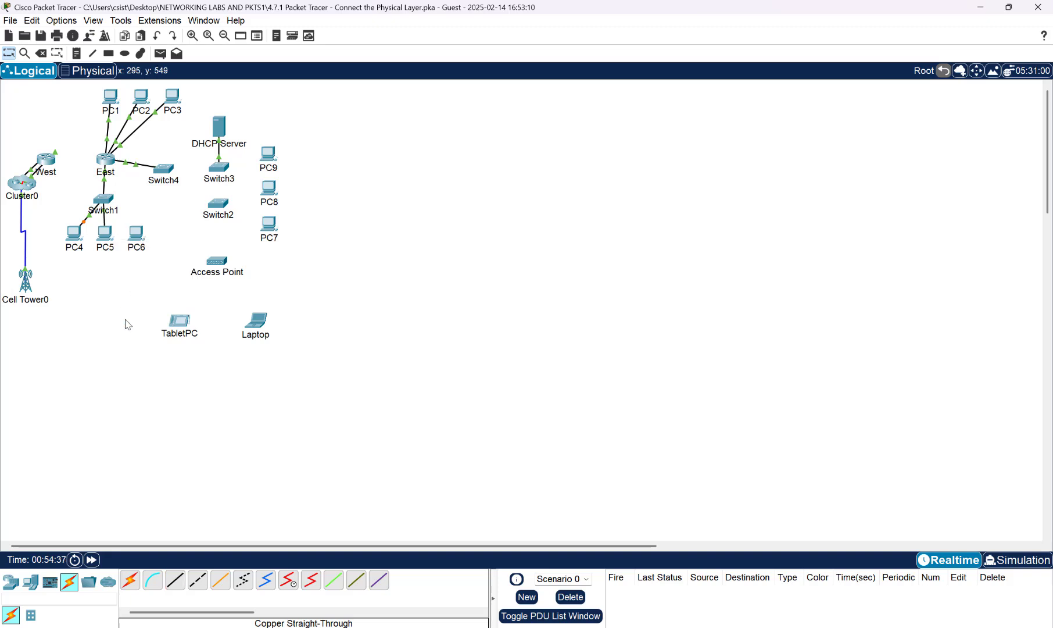
- Connect Switch1's FastEthernet0/3 to PC6's FastEthernet0 with a Copper Straight-Through cable and fast-forward the simulation time
click(174, 580)
click(177, 580)
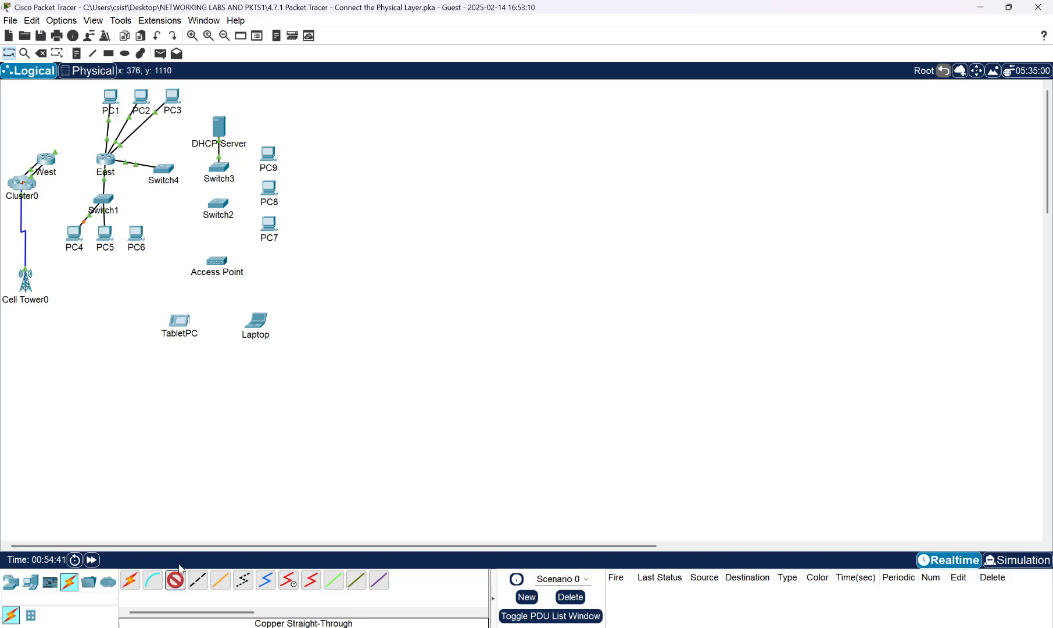
click(106, 199)
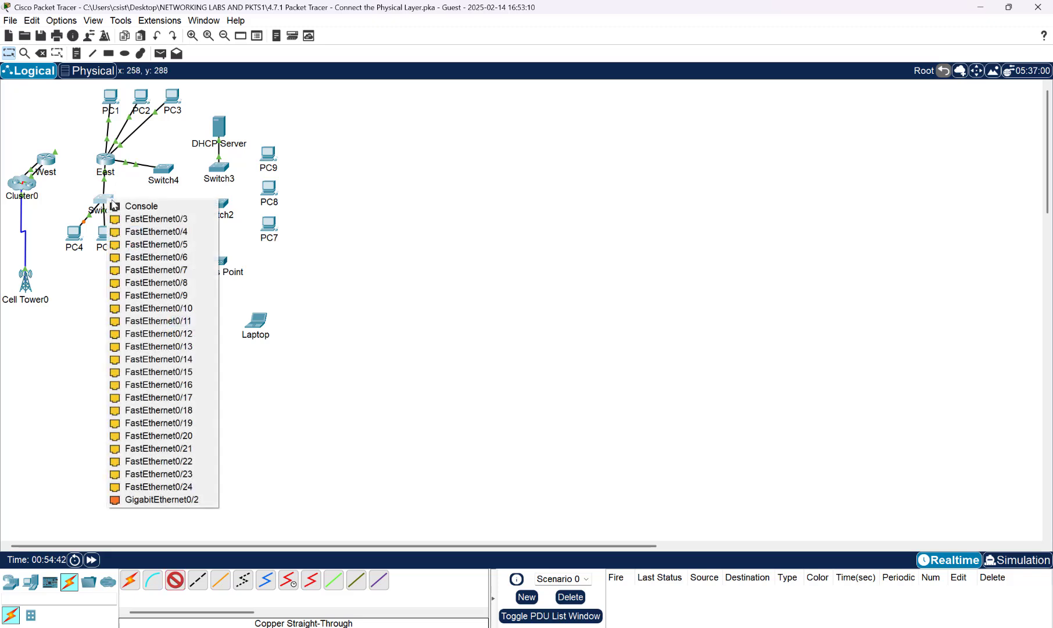
click(136, 220)
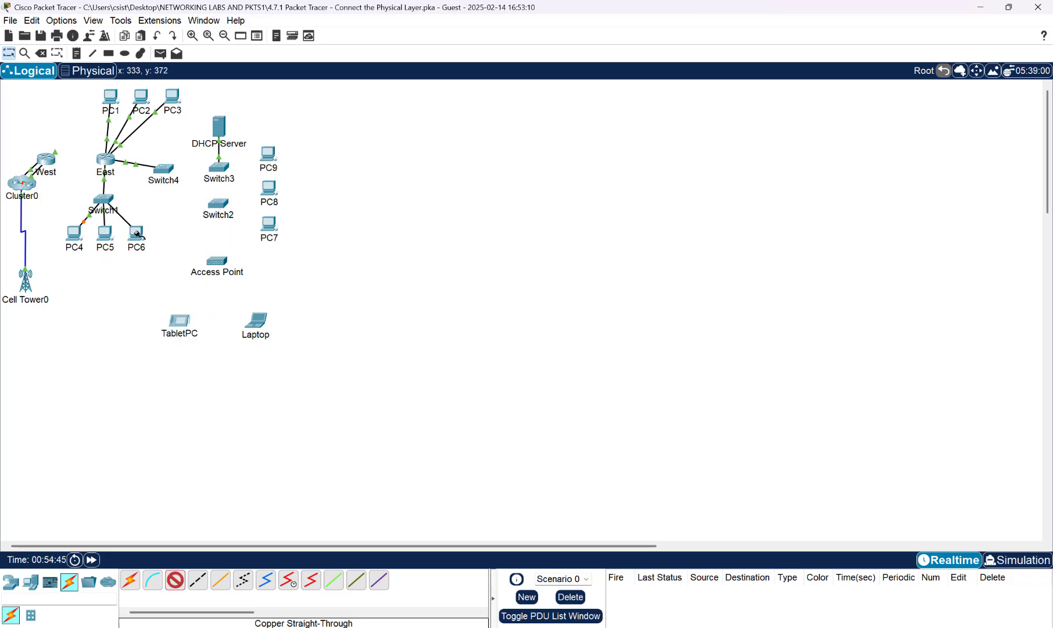
click(137, 234)
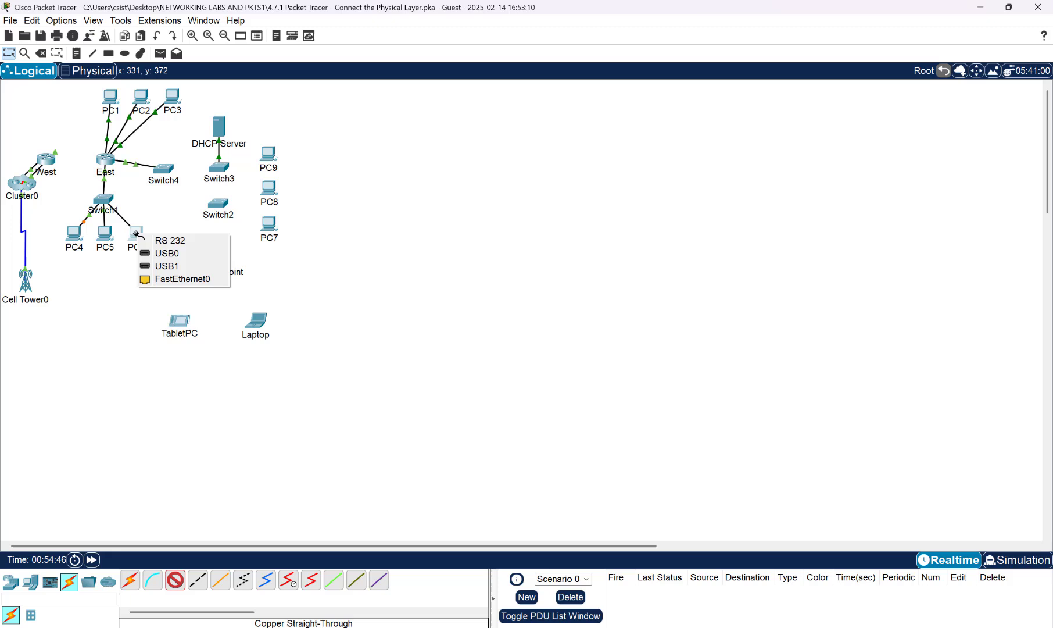
click(157, 278)
click(91, 559)
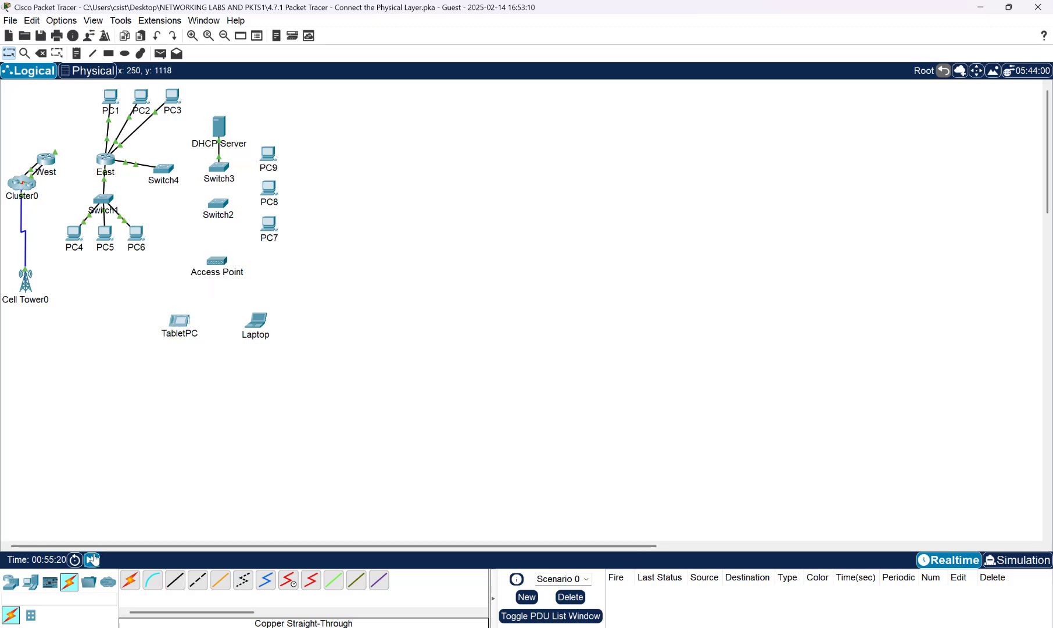
click(91, 559)
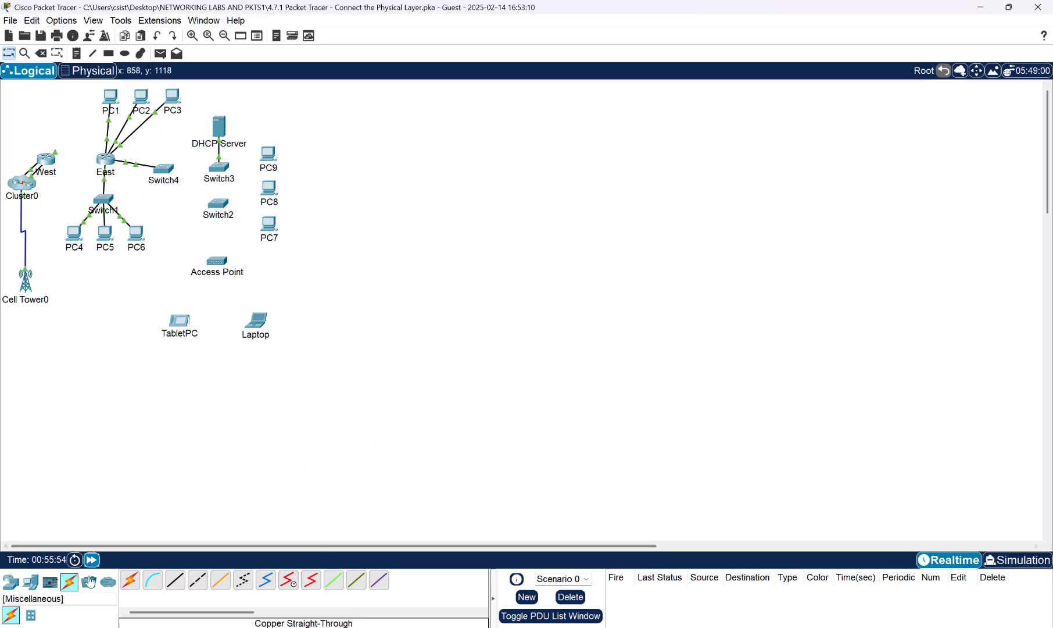
- Check the activity results and review the assessment items for each device's links, then return to the topology with the instructions moved aside
mouse_move(773, 626)
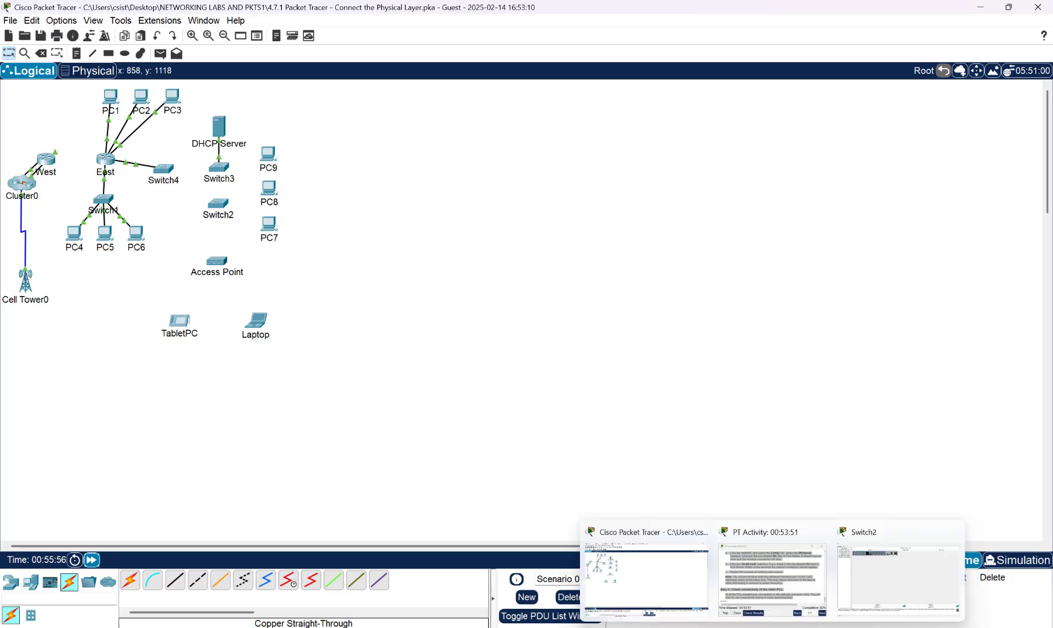
click(779, 602)
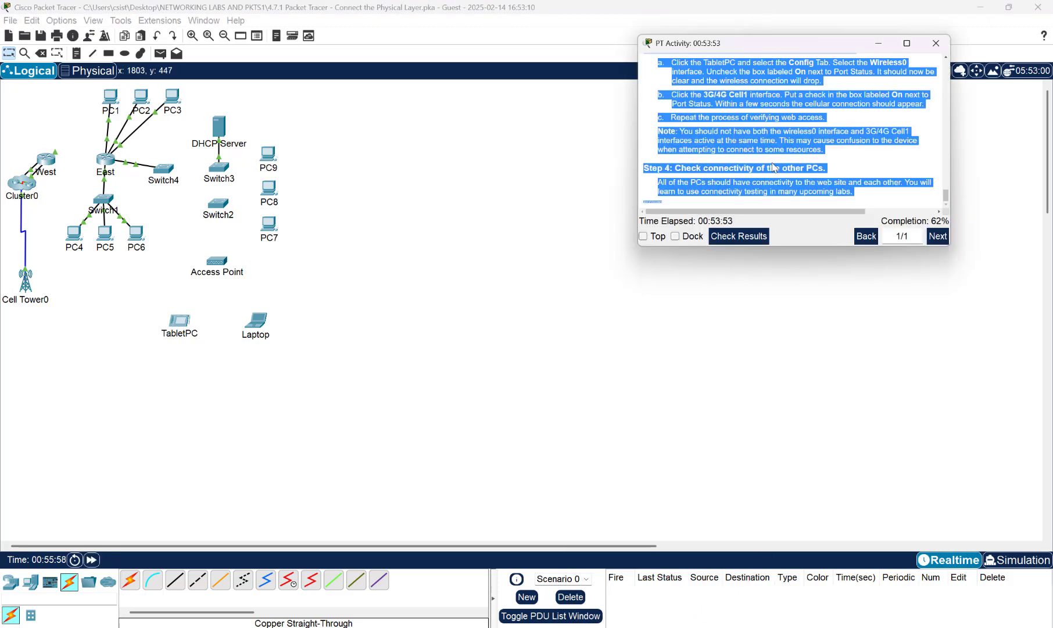
click(886, 165)
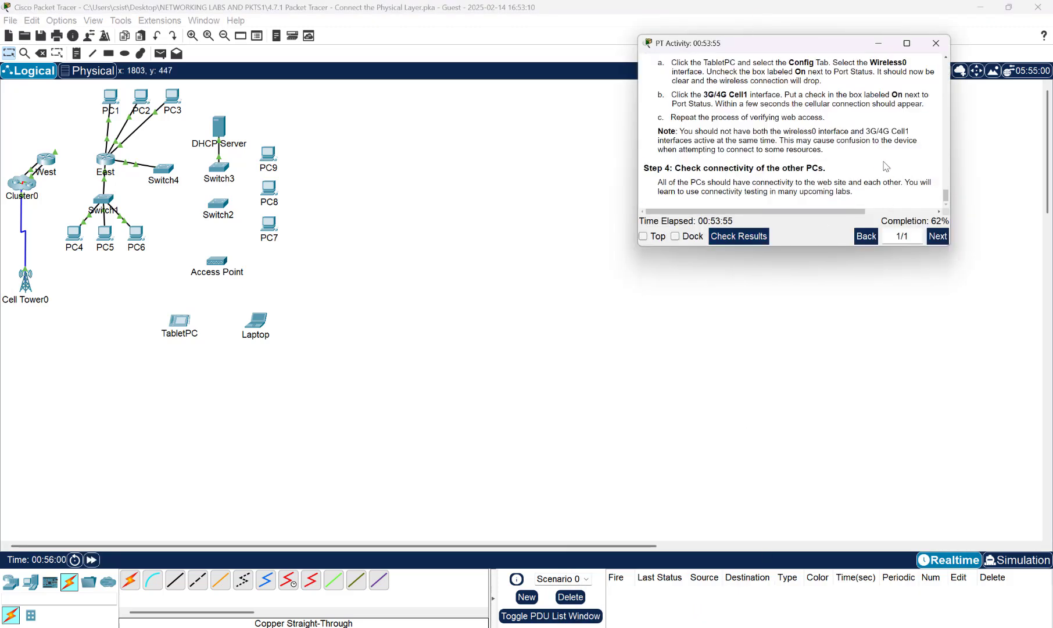
click(756, 238)
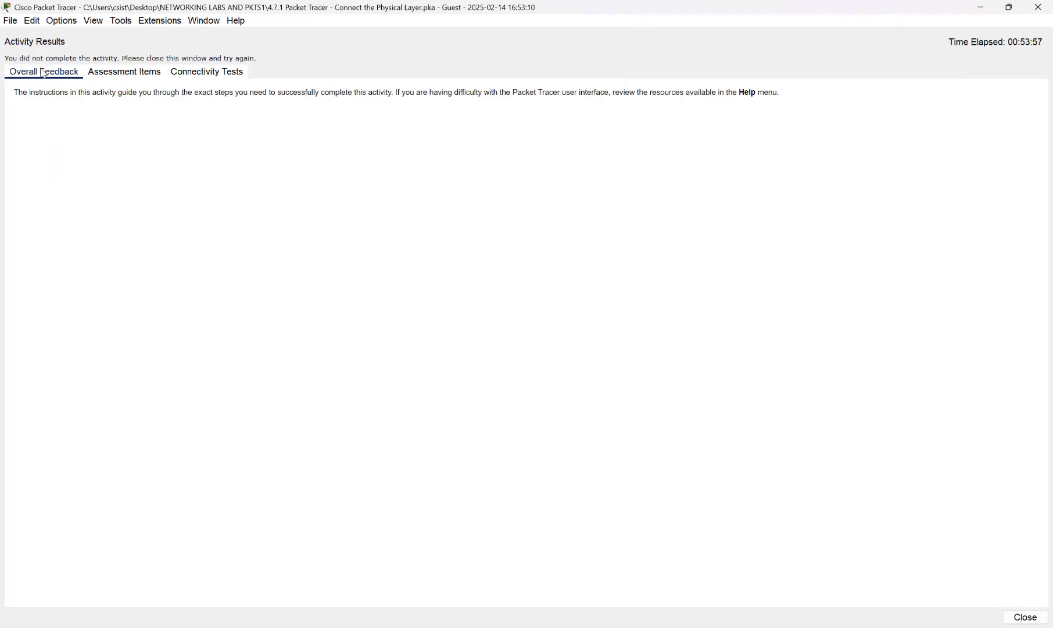
click(131, 72)
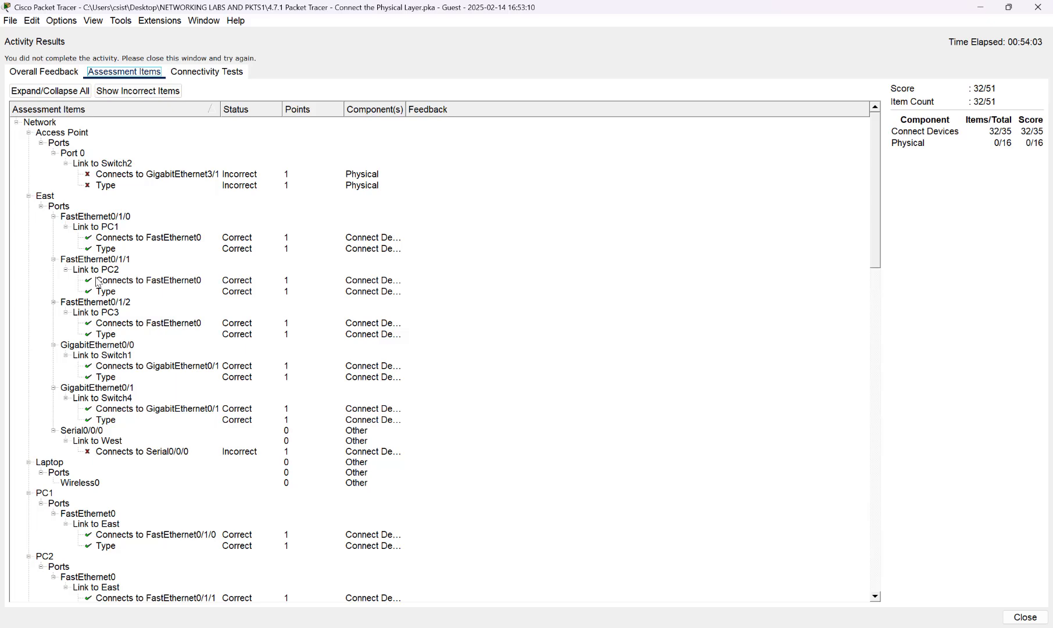
scroll(118, 283, down, 10)
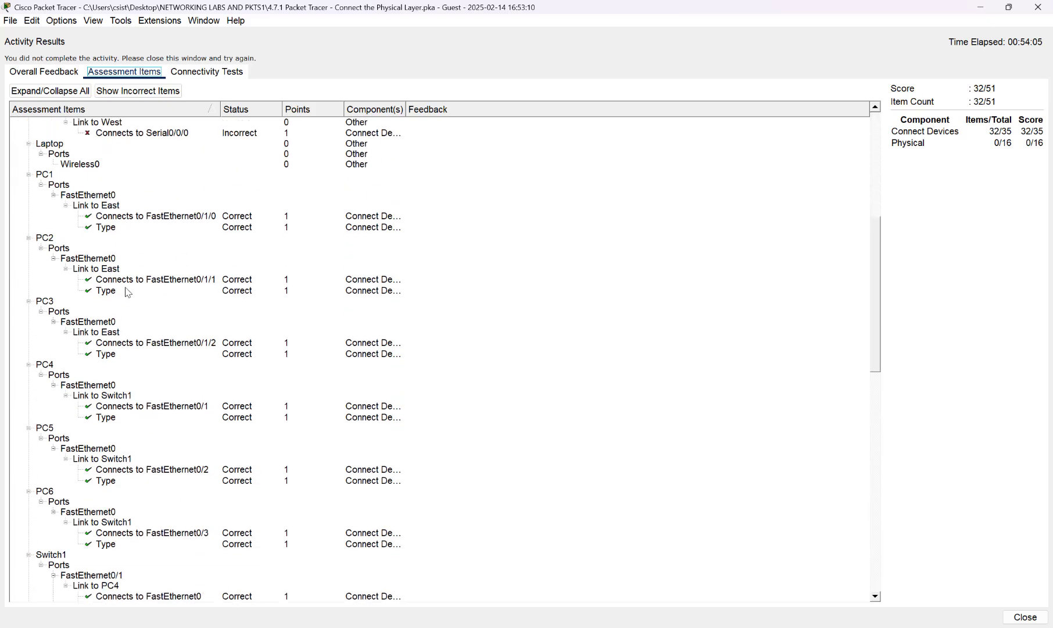
scroll(114, 500, down, 13)
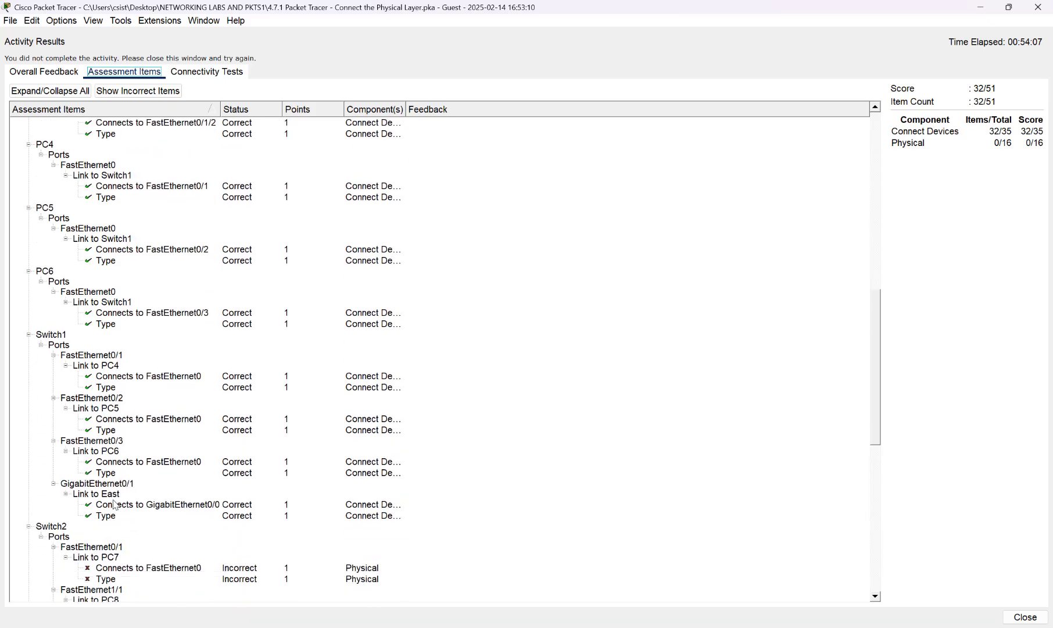
scroll(114, 497, up, 4)
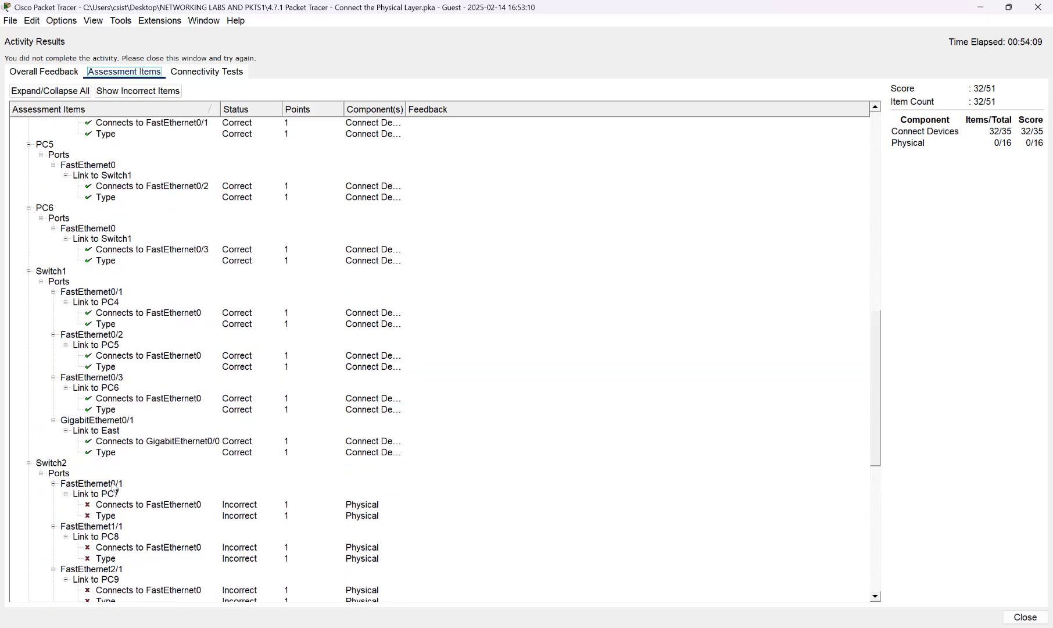
scroll(114, 488, up, 1)
scroll(125, 448, down, 10)
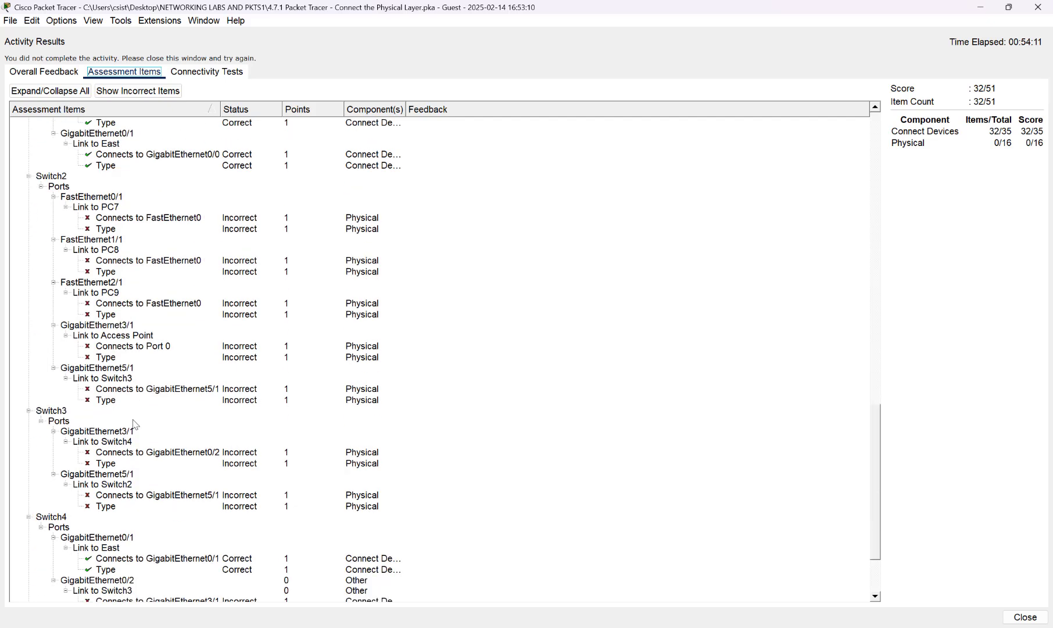
scroll(133, 424, down, 3)
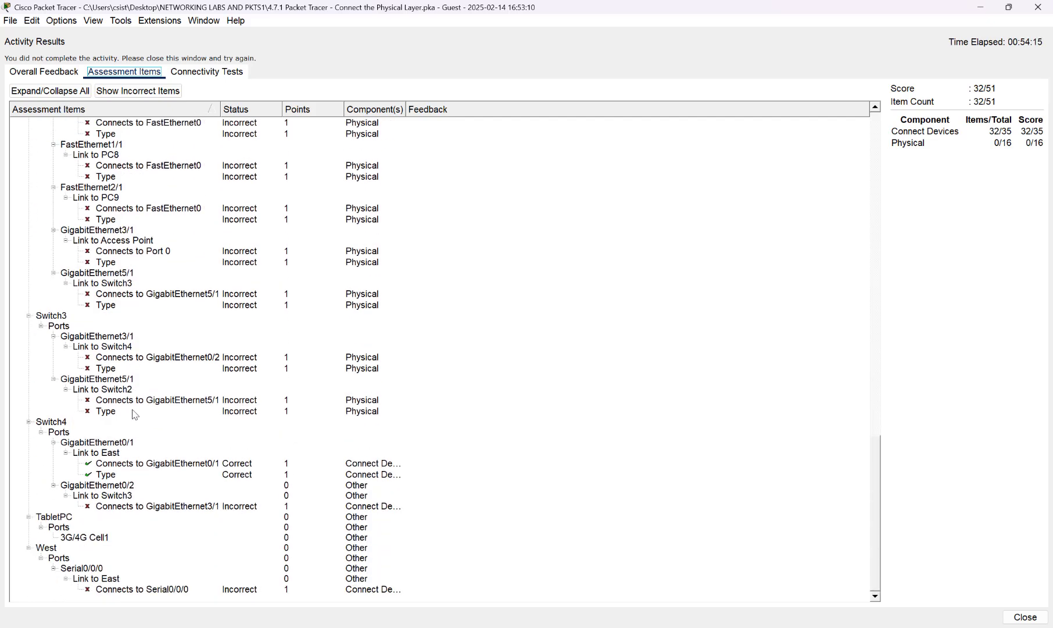
scroll(136, 412, up, 14)
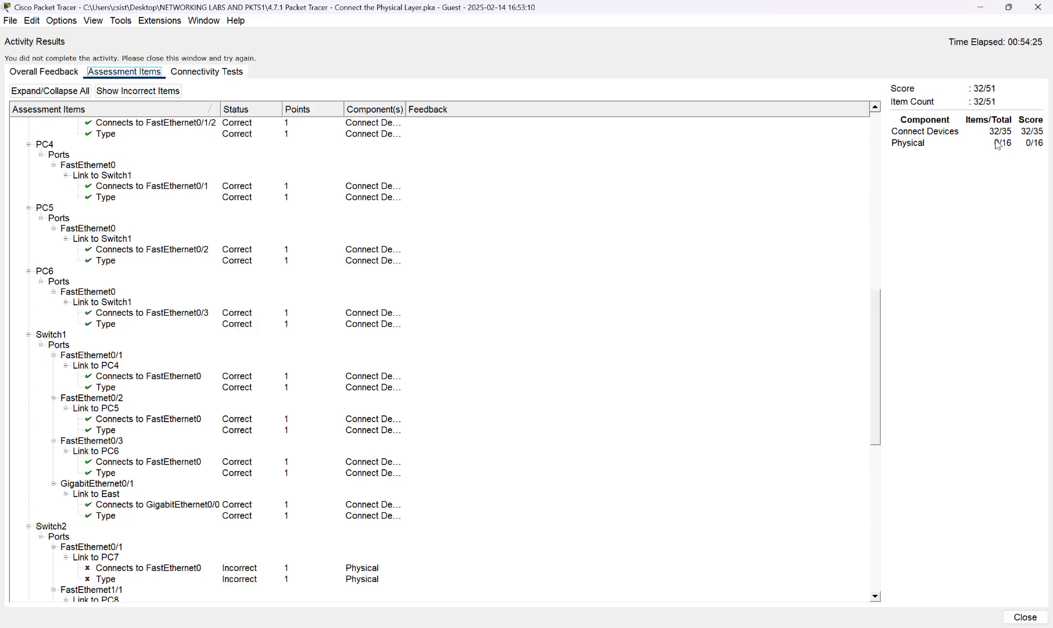
click(1038, 7)
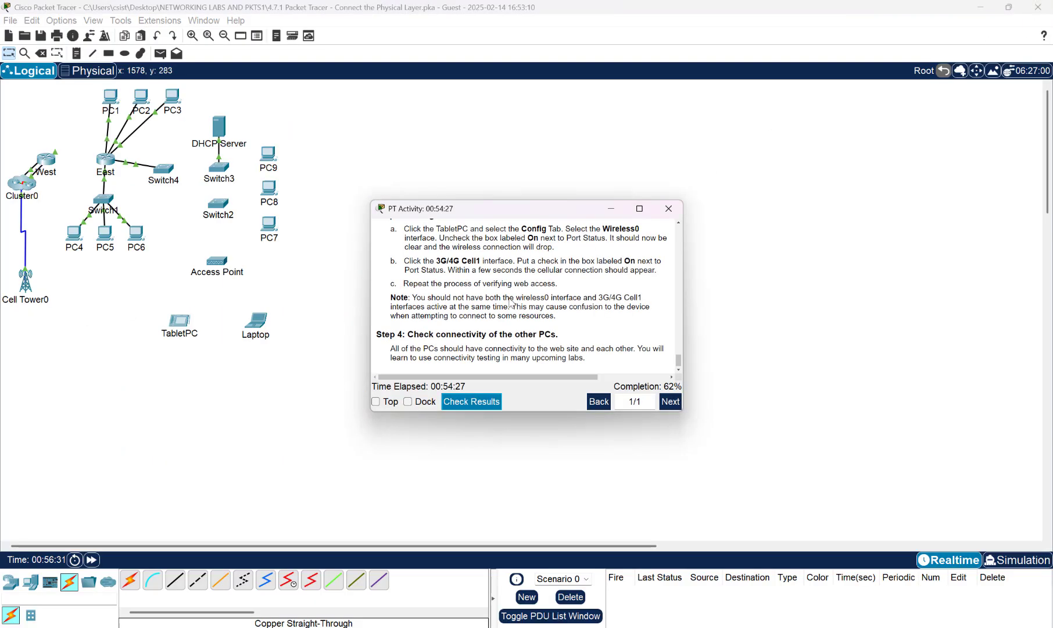
drag(532, 208, 863, 117)
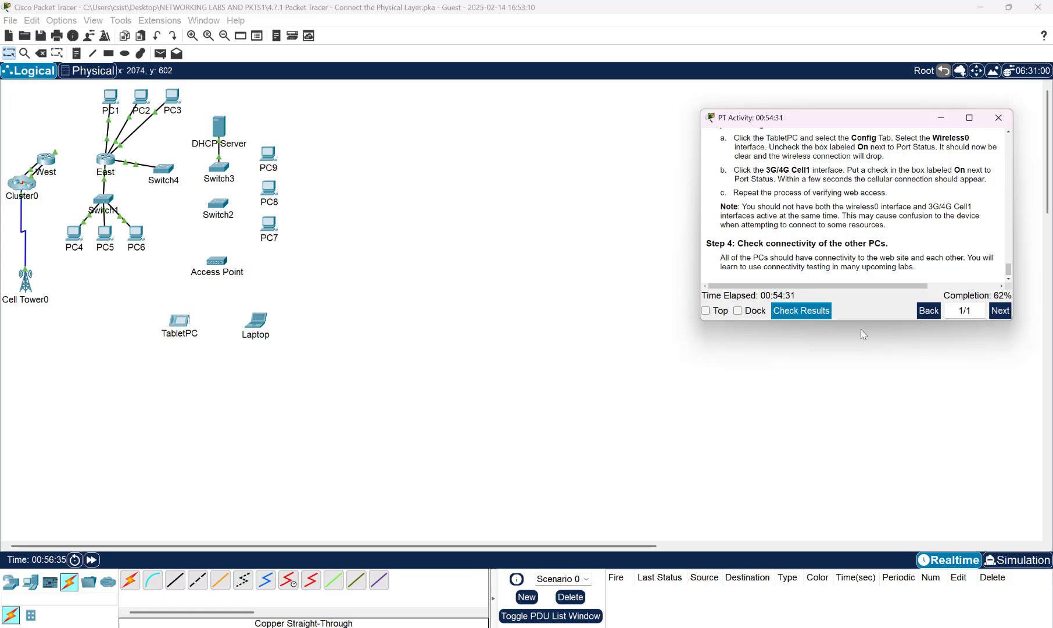
- Switch to the lab instructions in LibreOffice Writer and clear the contents of the three Switch1 rows in the connection table
drag(1052, 57, 503, 109)
click(859, 108)
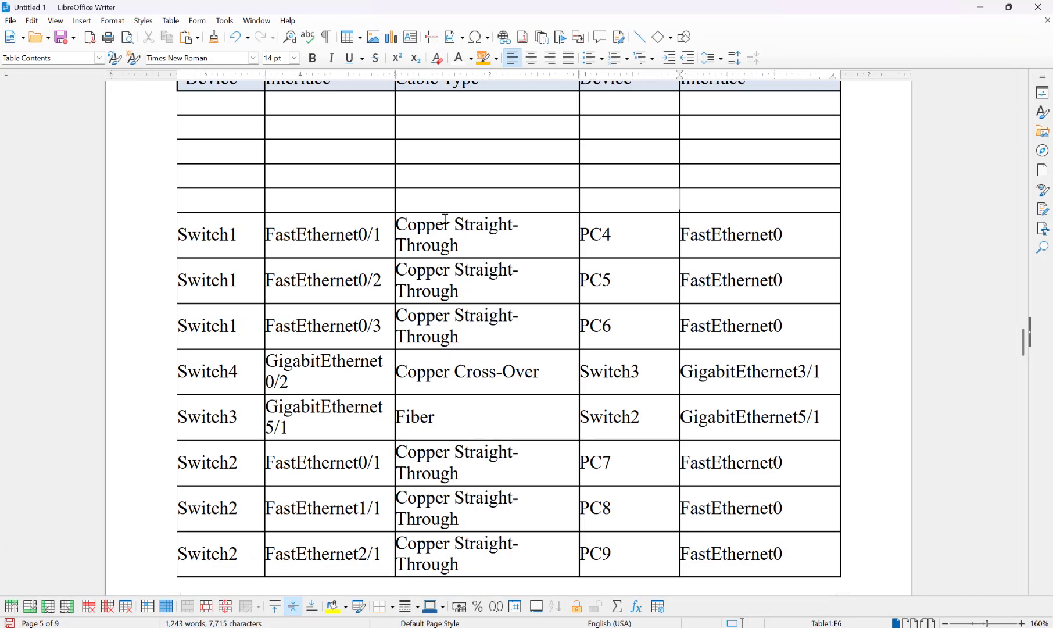
click(177, 229)
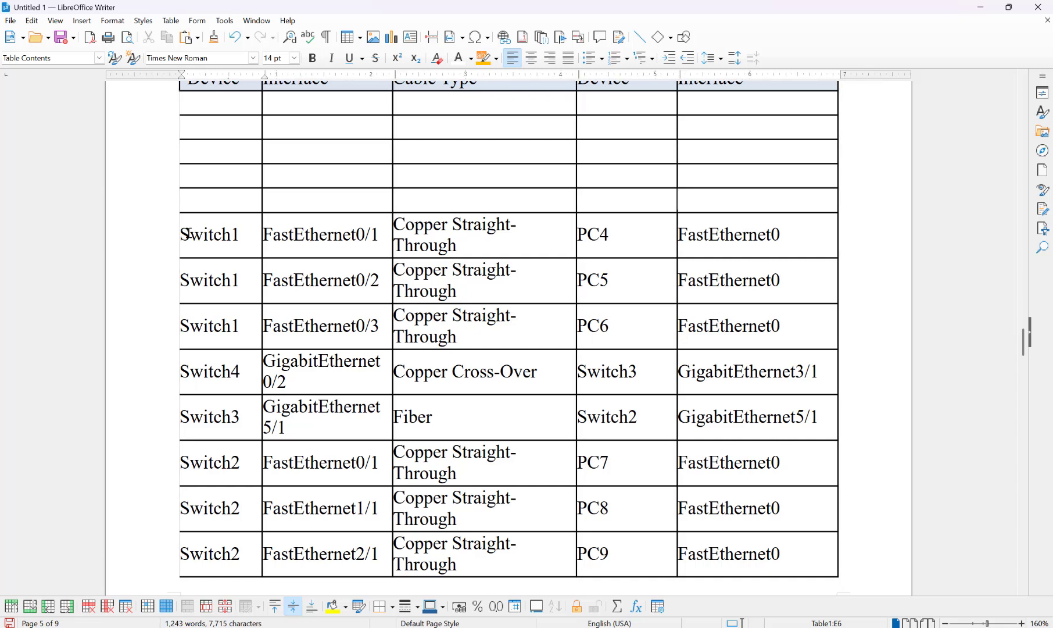
drag(188, 234, 744, 319)
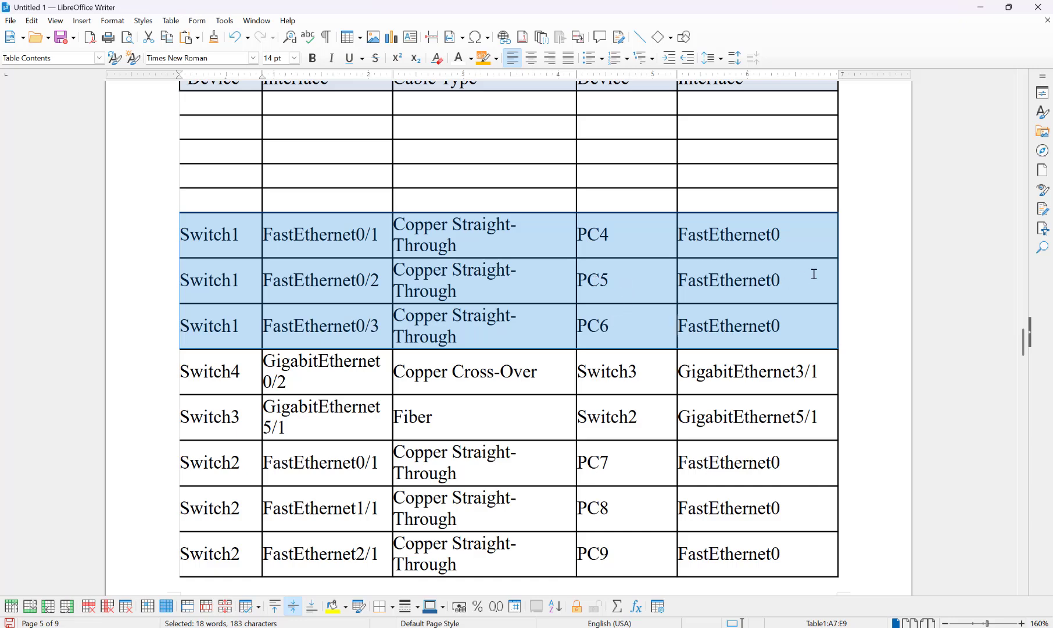
key(Delete)
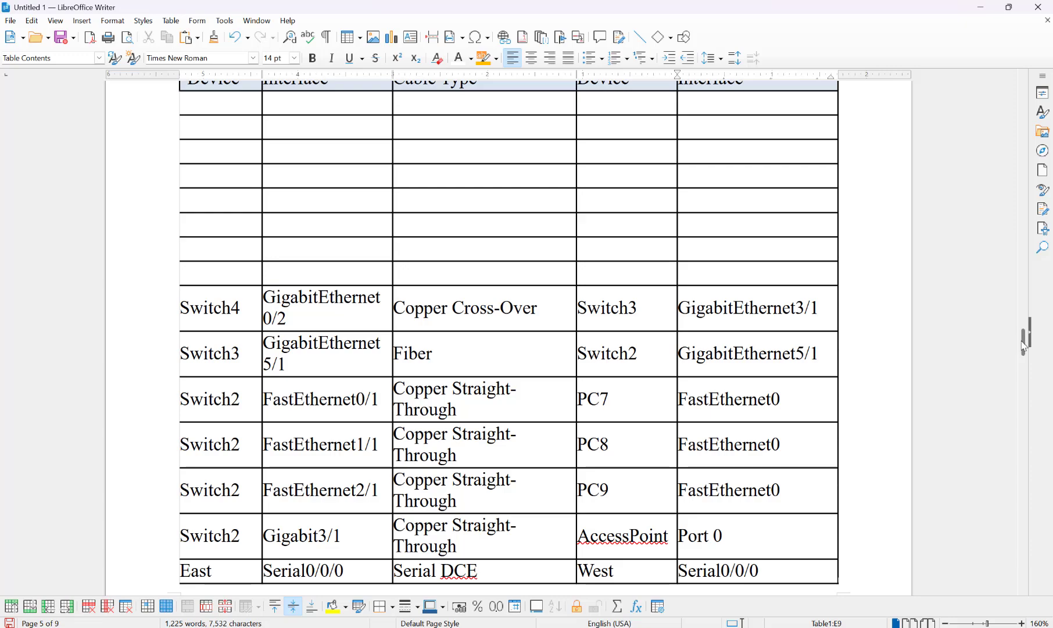
drag(1026, 346, 1004, 350)
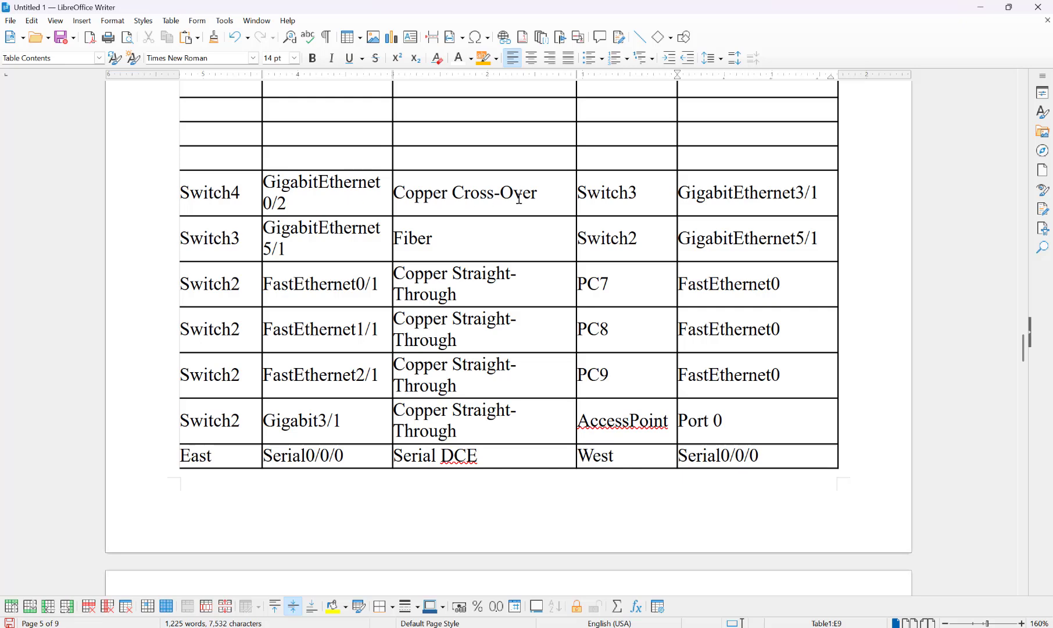
- Return to Packet Tracer, enlarge the PT Activity instructions window and consult its Part 3 connection table
click(980, 7)
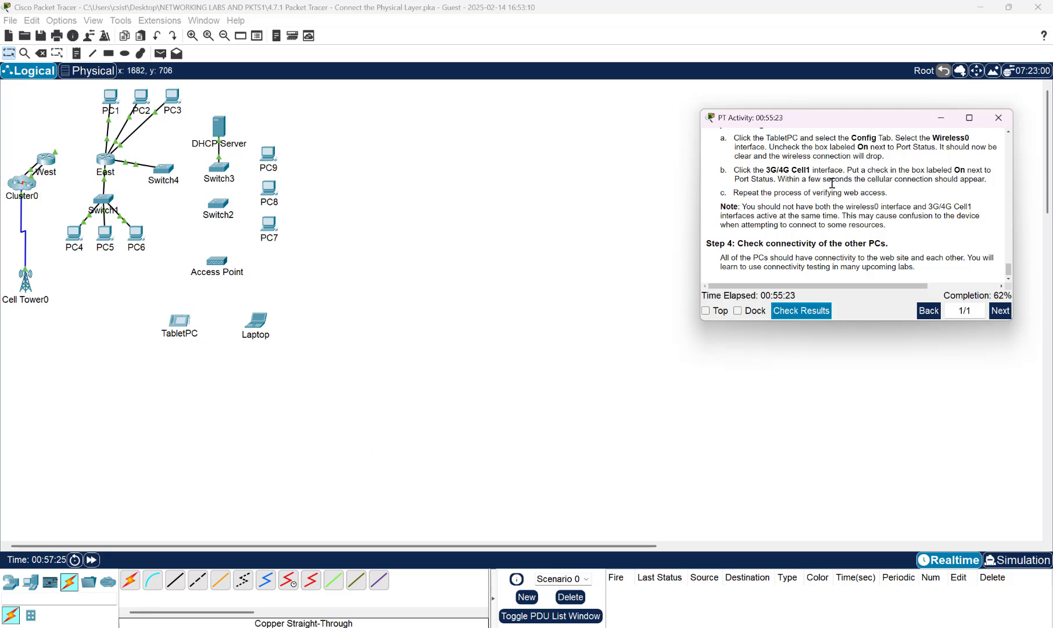
drag(867, 323, 885, 524)
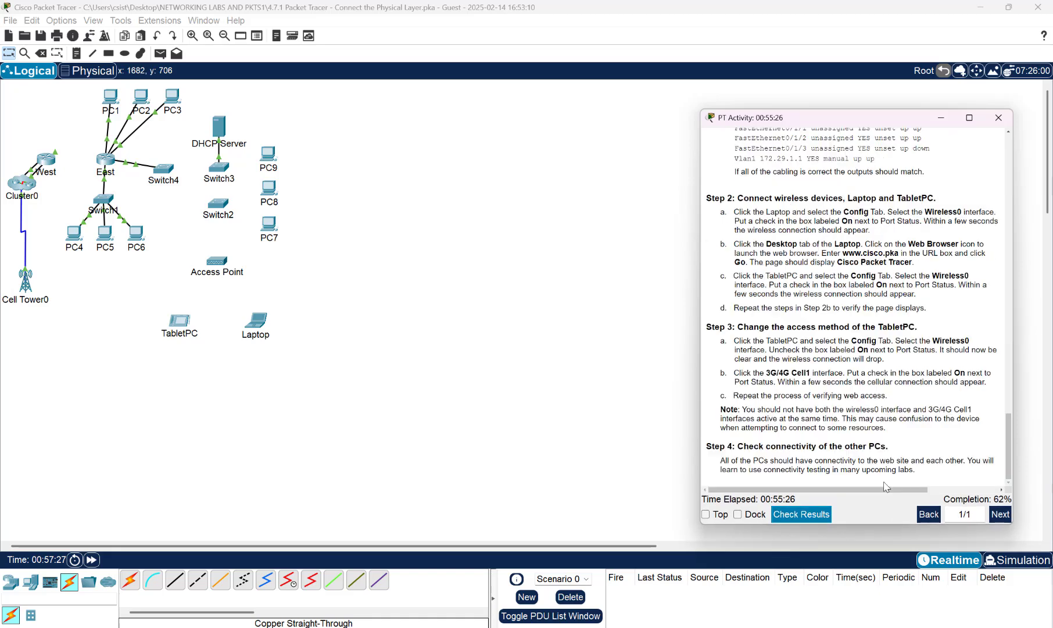
click(833, 100)
mouse_move(773, 627)
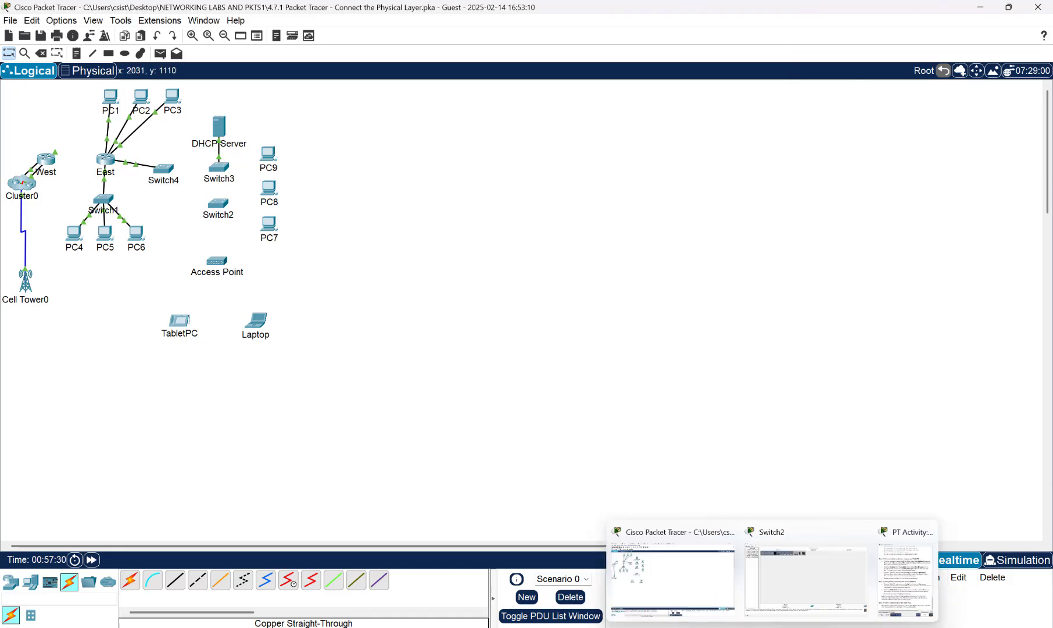
click(903, 589)
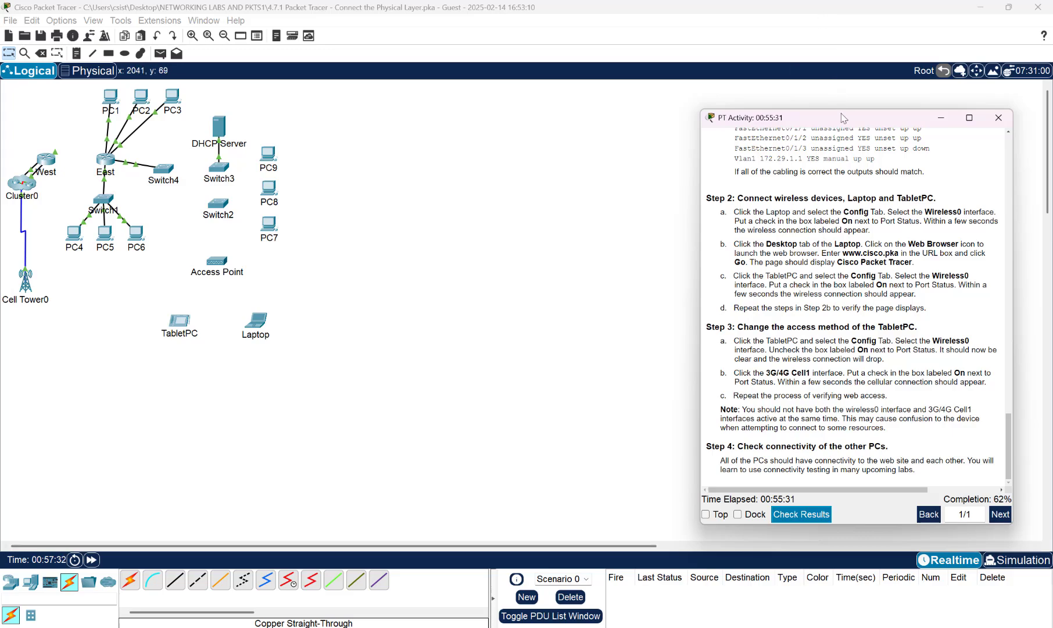
drag(842, 114, 849, 13)
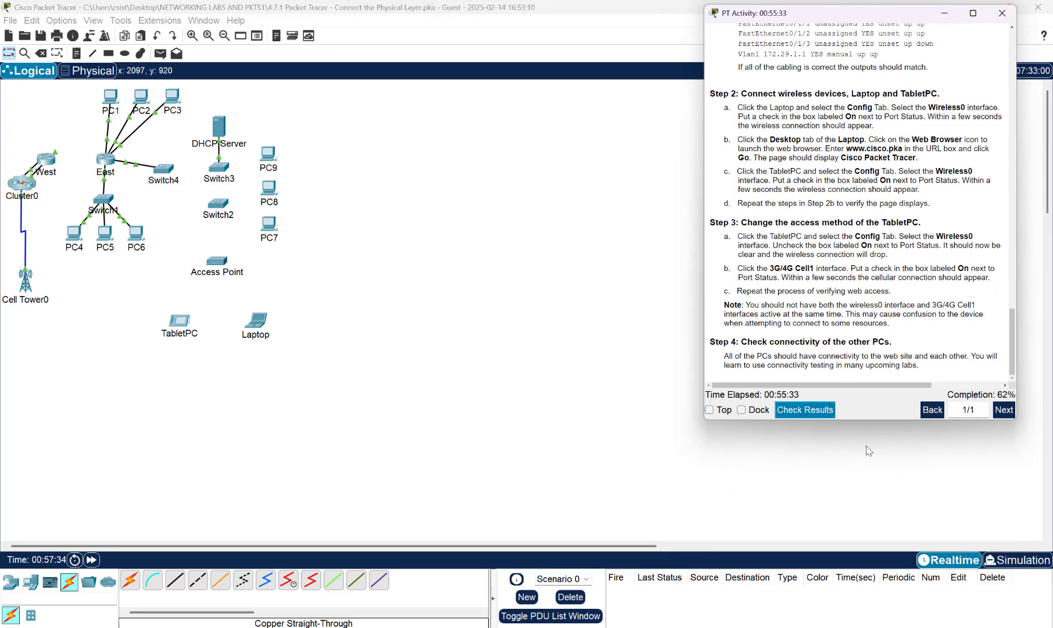
drag(873, 420, 872, 500)
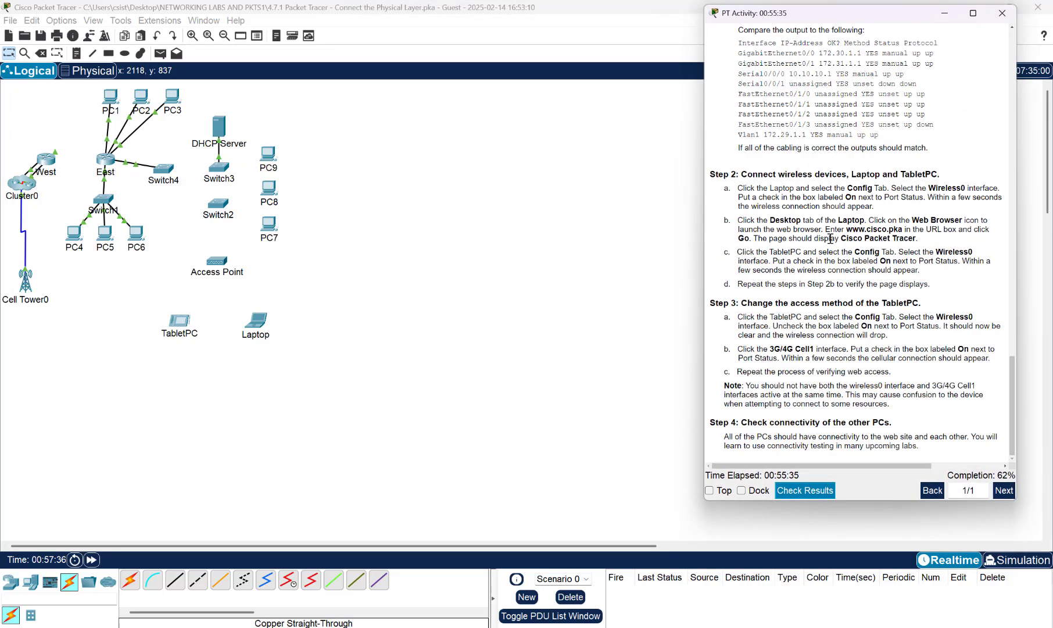
scroll(815, 256, up, 5)
scroll(815, 262, up, 5)
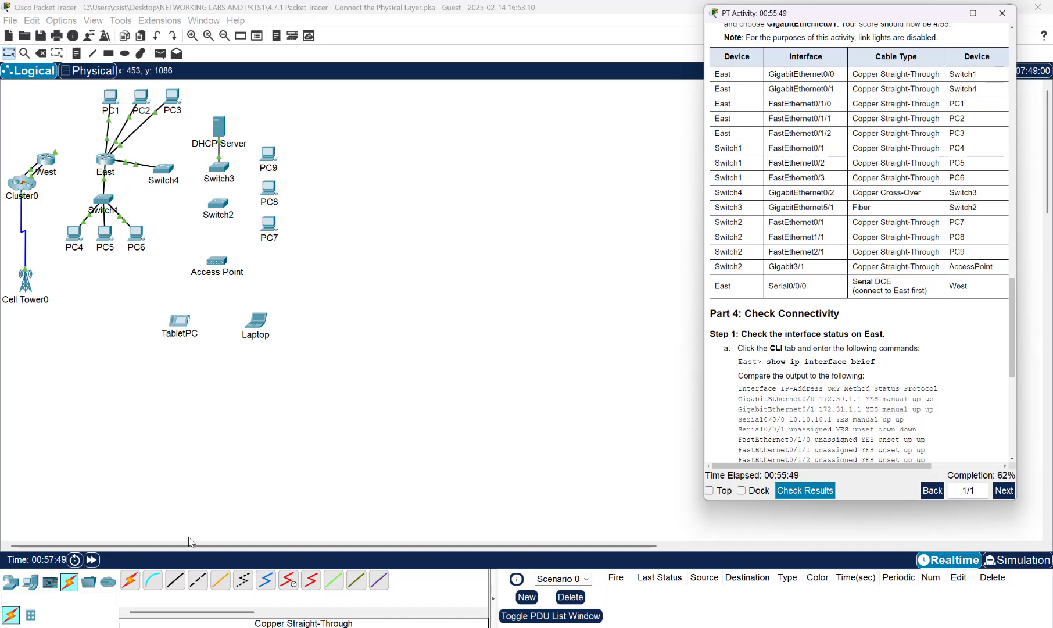
- Connect Switch4's GigabitEthernet0/2 to Switch3's GigabitEthernet3/1 with a Copper Cross-Over cable
click(198, 585)
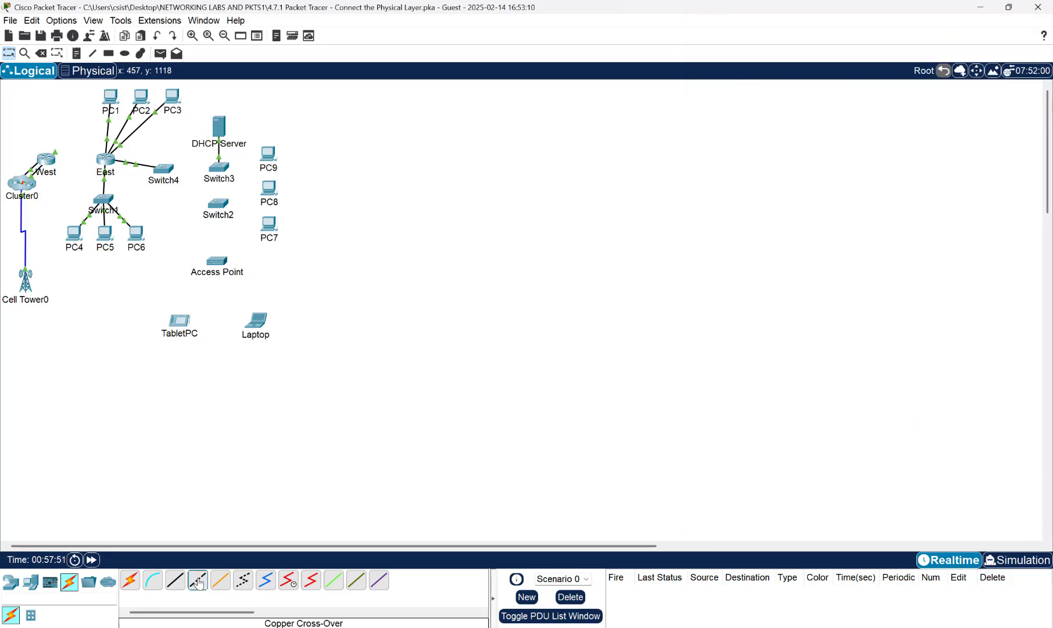
click(167, 173)
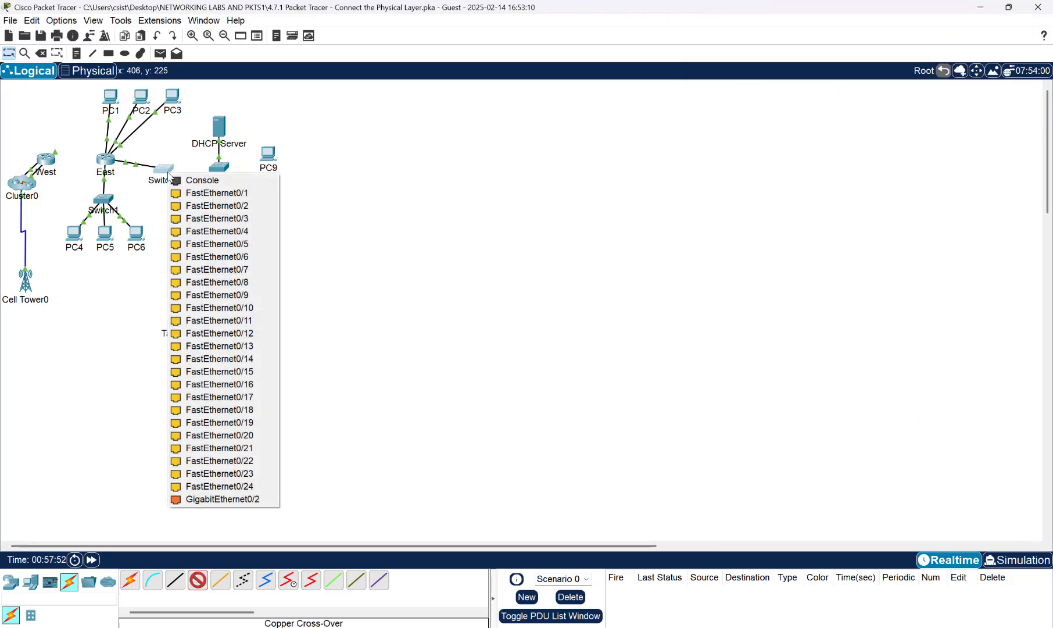
click(236, 501)
click(222, 172)
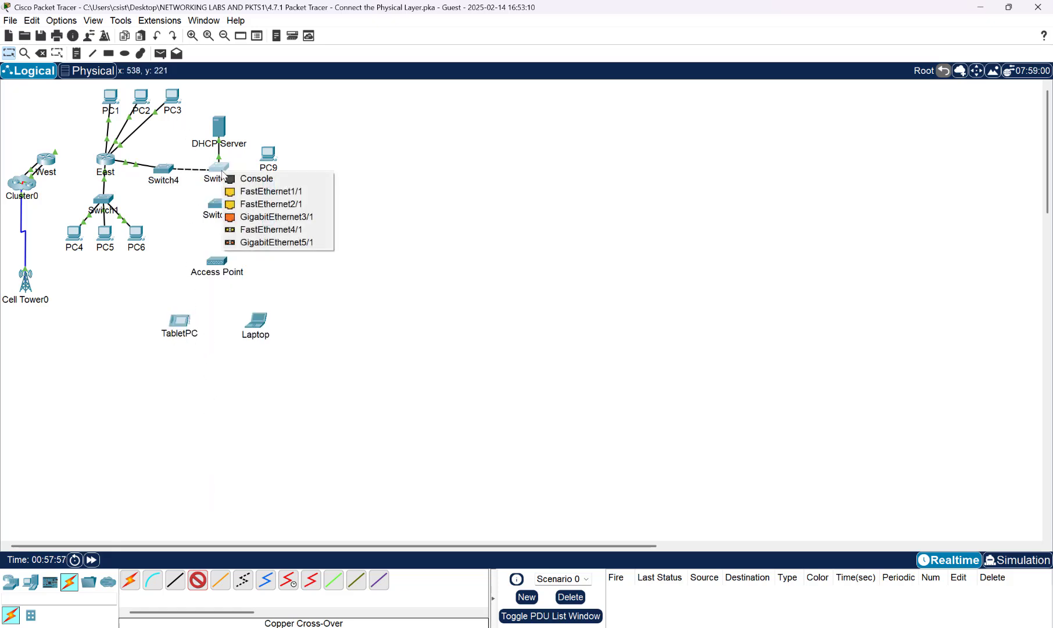
click(254, 219)
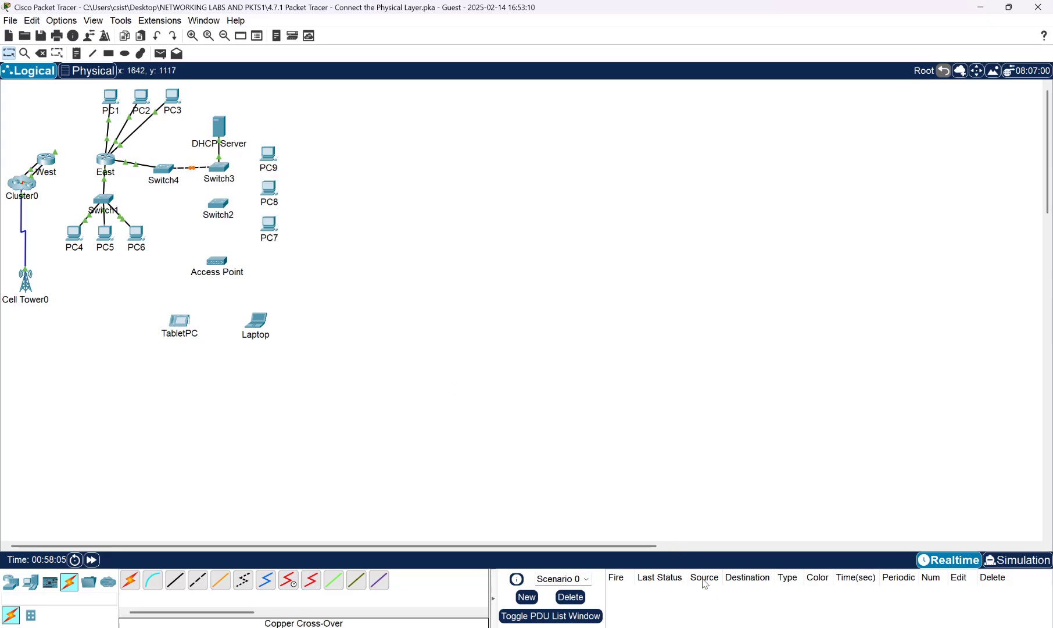
- Check the next rows of the connection table in LibreOffice Writer and return to Packet Tracer
mouse_move(718, 626)
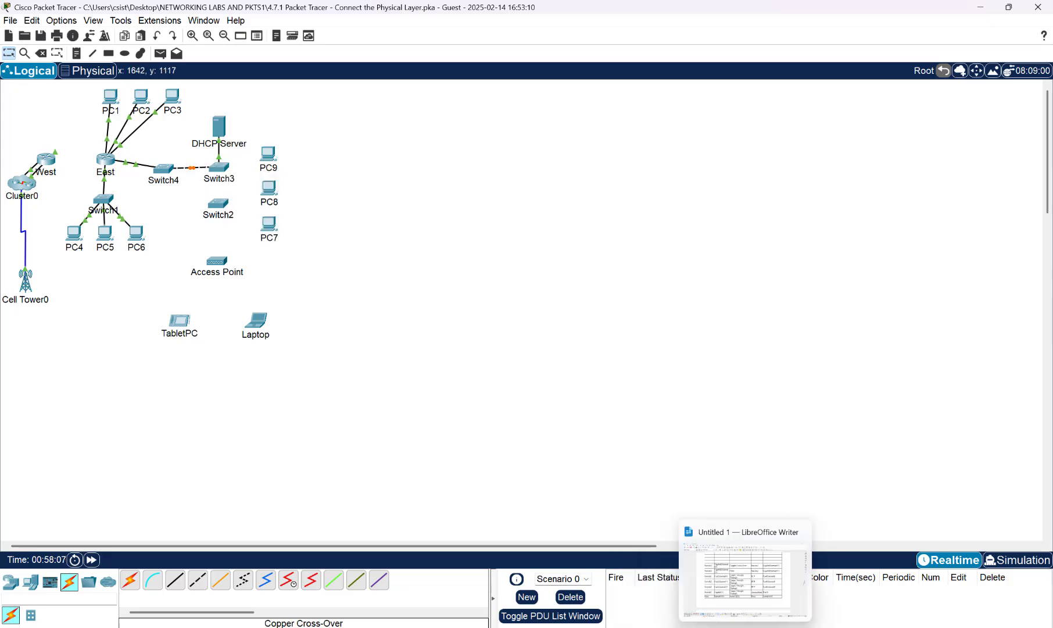
click(745, 626)
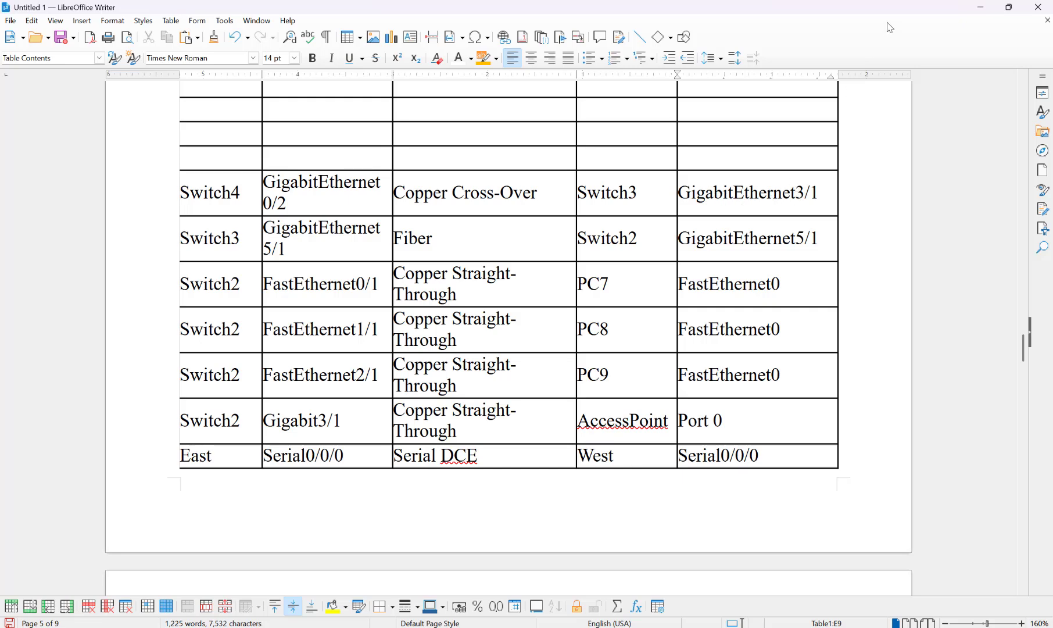
click(981, 7)
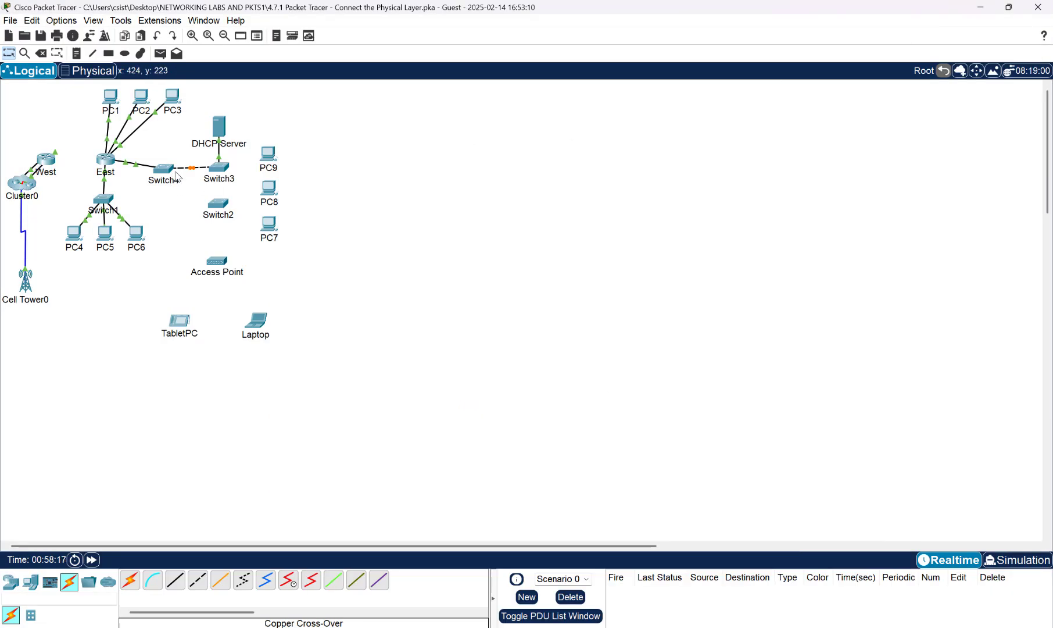
- Fast-forward the network time and move Switch4 and Switch3 slightly lower in the topology
click(90, 560)
drag(209, 169, 150, 184)
click(150, 184)
click(826, 193)
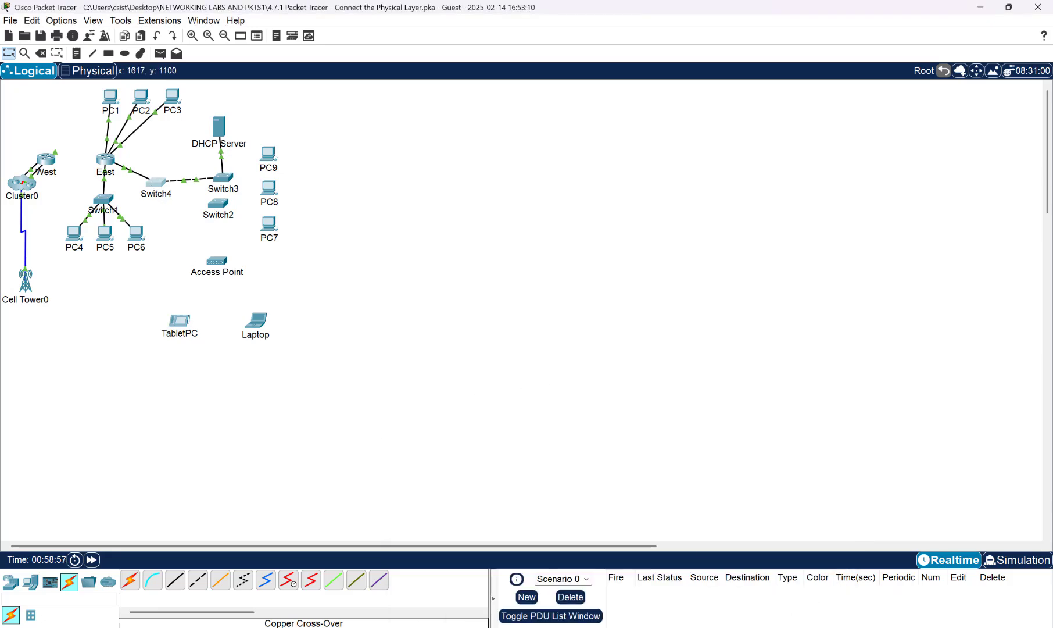
- Consult the connection table in Writer and try to connect Switch3's GigabitEthernet5/1 to Switch2's FastEthernet4/1 with a Fiber cable
click(712, 587)
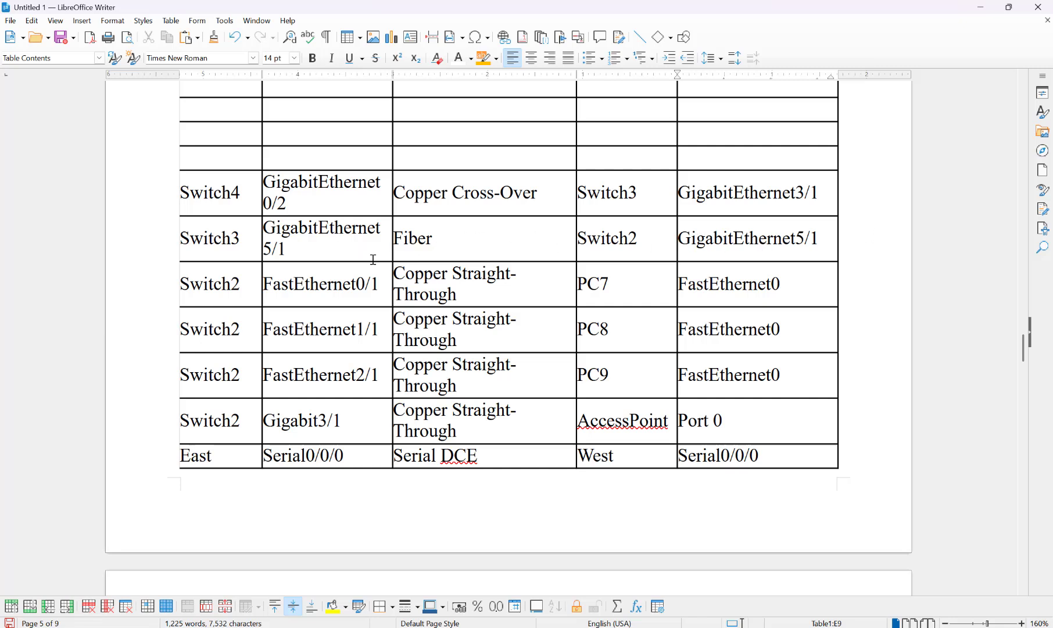
click(981, 7)
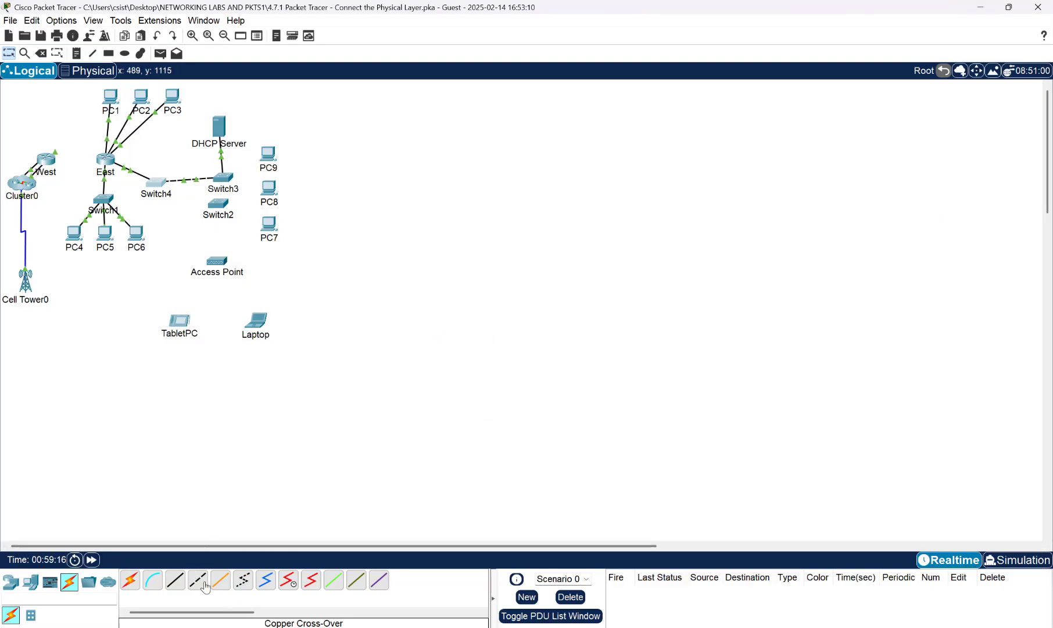
click(221, 586)
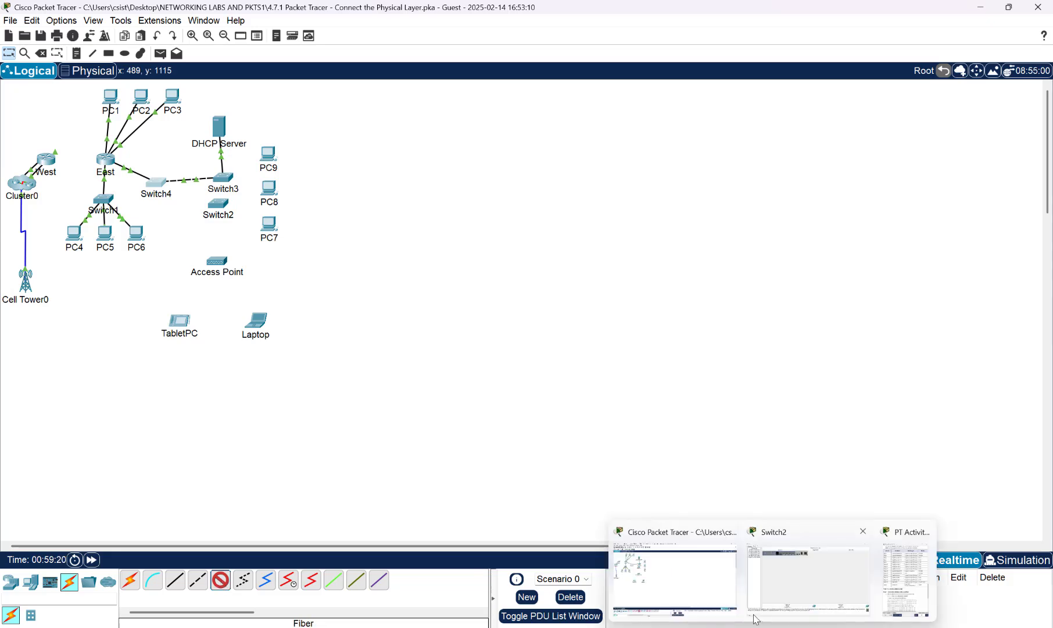
click(756, 619)
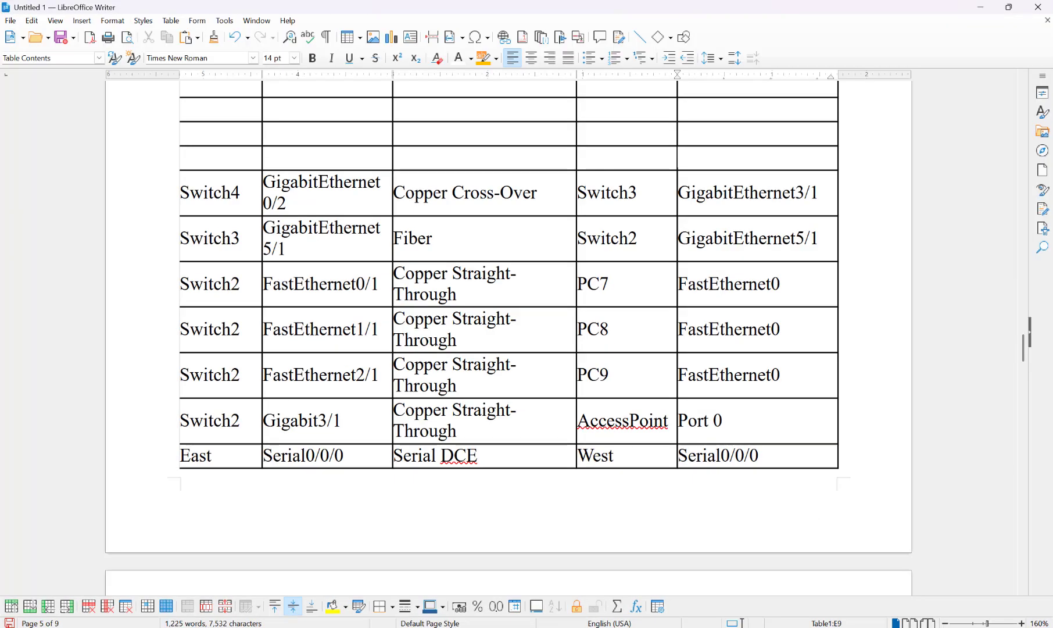
click(718, 624)
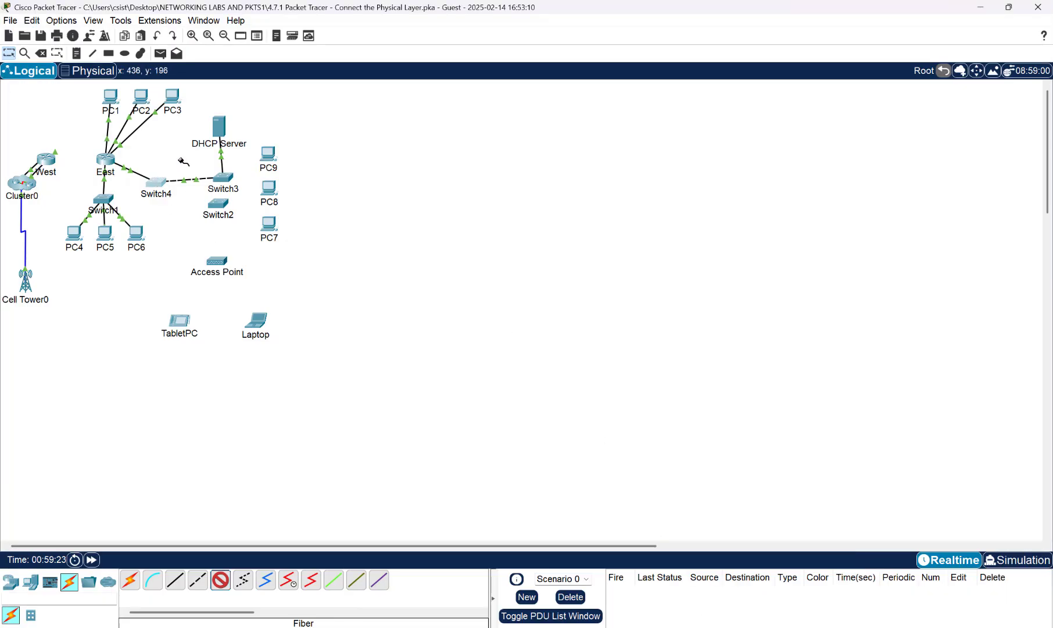
click(224, 179)
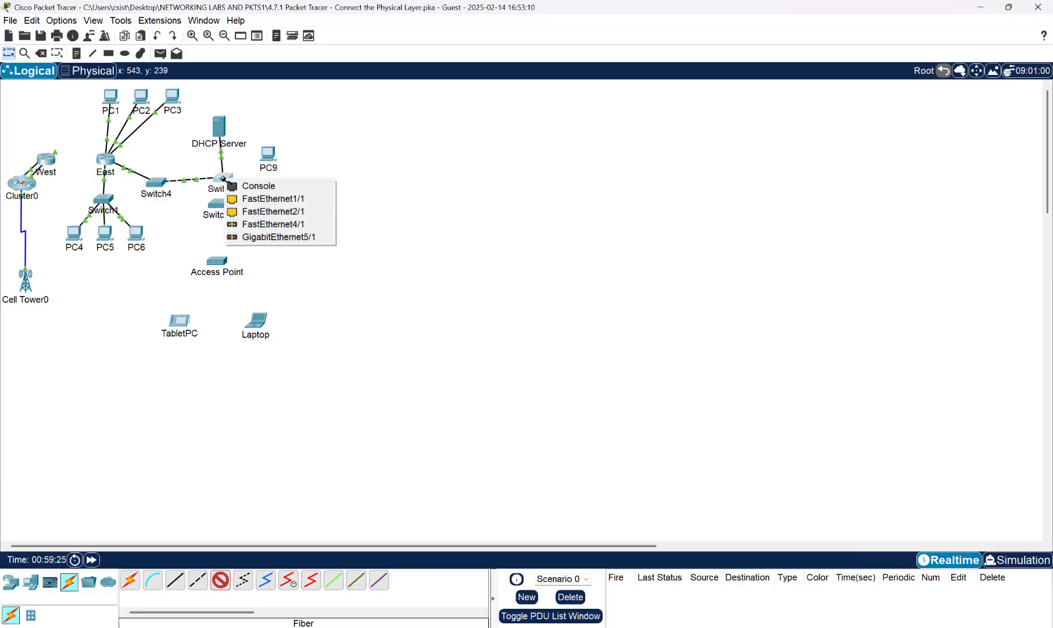
click(252, 237)
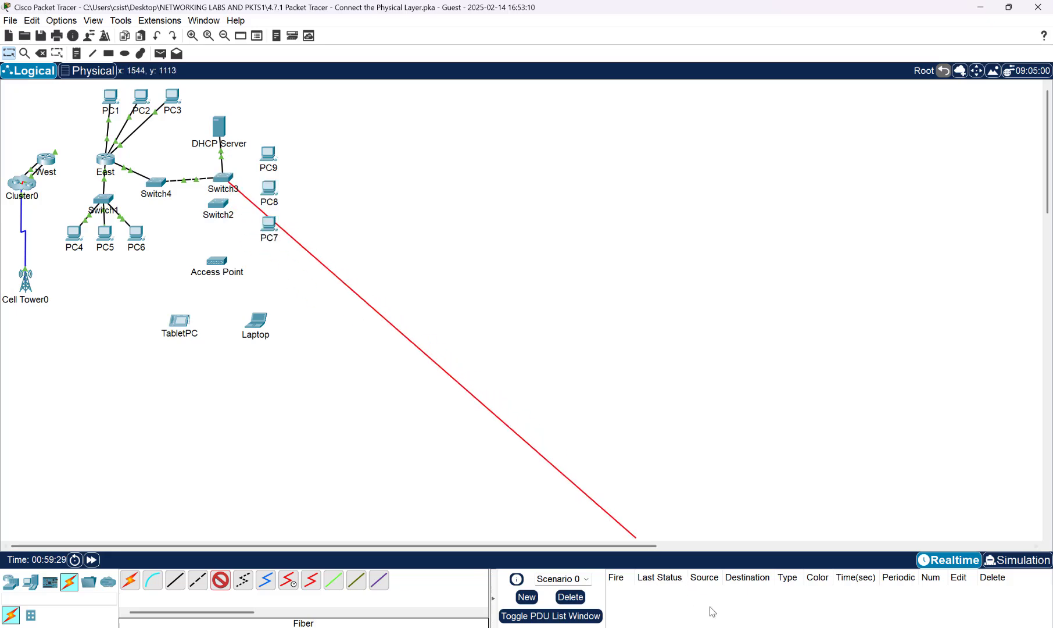
click(652, 627)
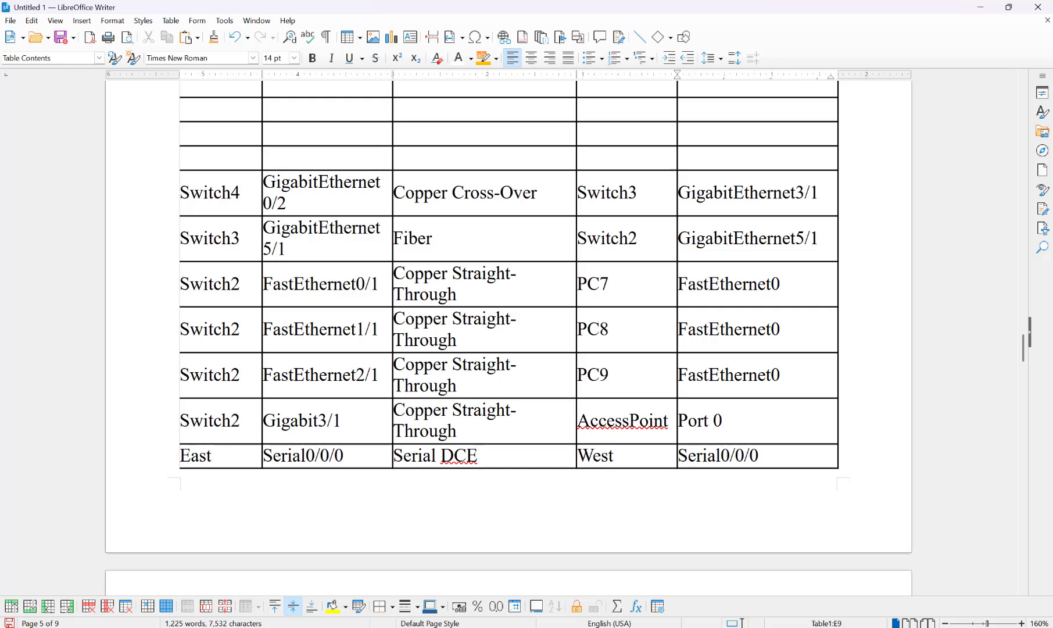
key(alt+Tab)
click(218, 205)
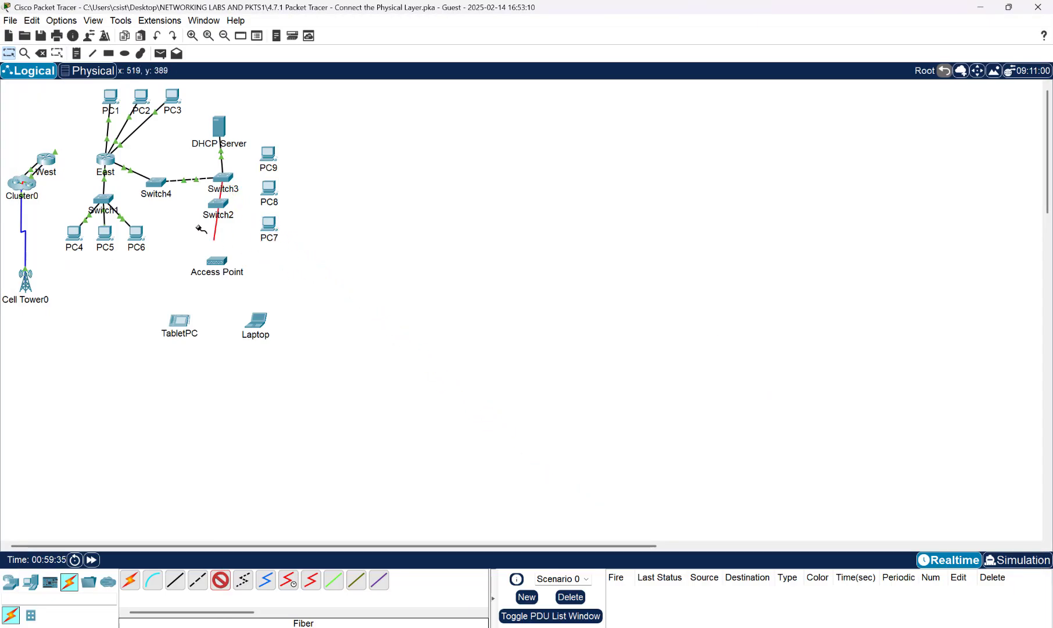
click(218, 203)
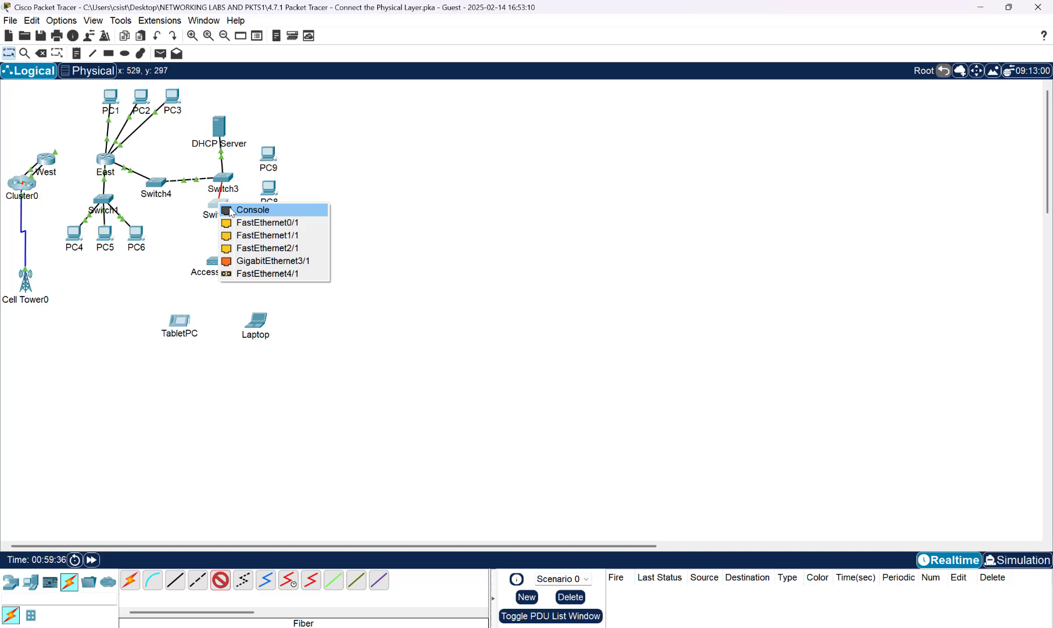
click(257, 274)
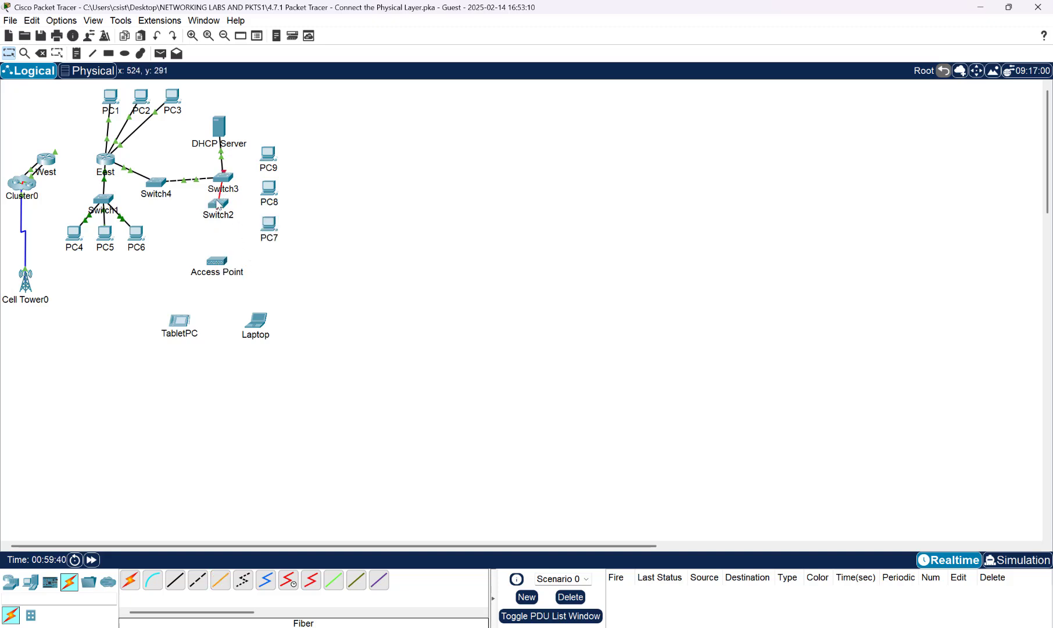
- Move Switch2 further below Switch3 and delete the Fiber link between the two switches
drag(215, 207, 219, 240)
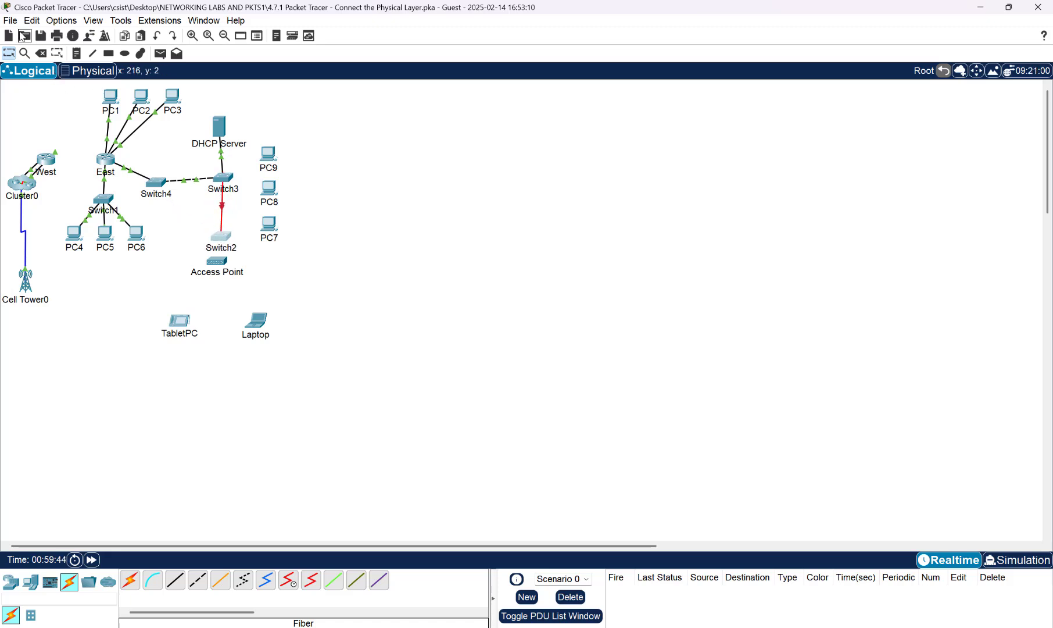
click(41, 54)
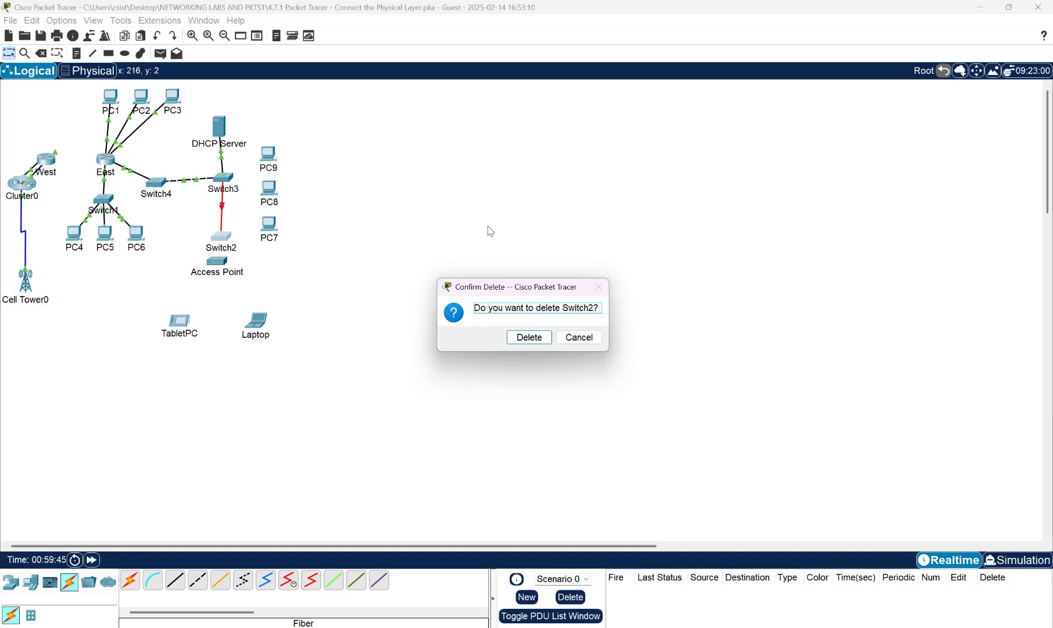
click(579, 337)
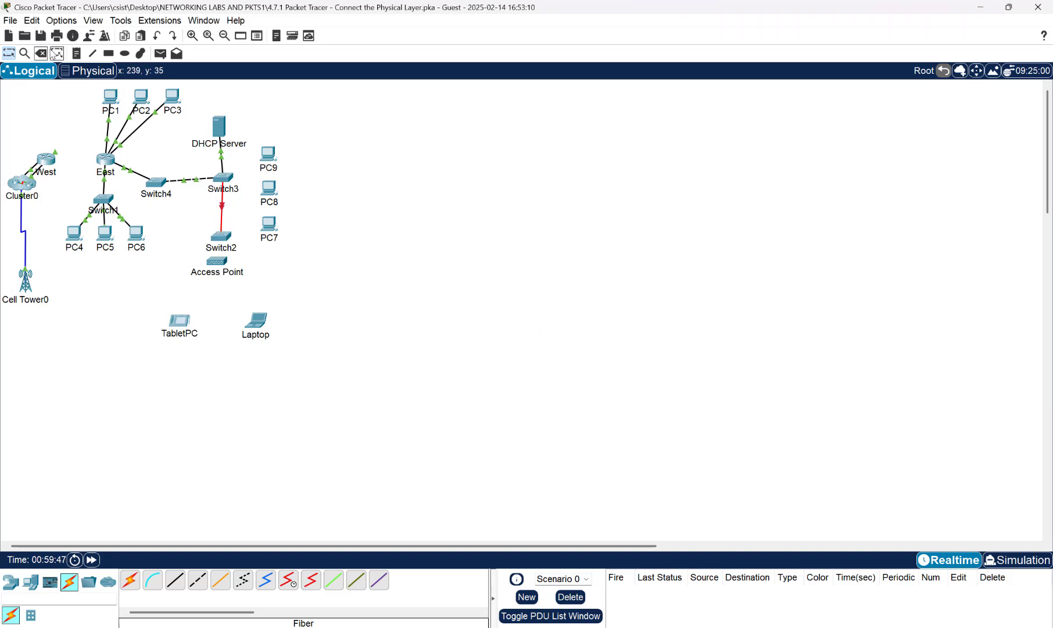
click(41, 53)
click(223, 205)
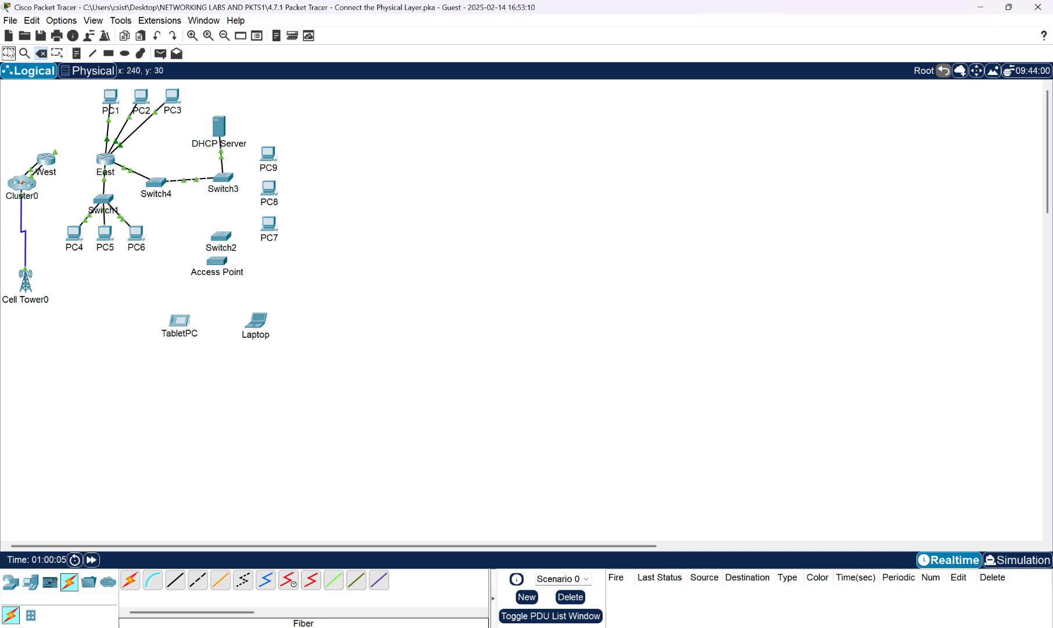
click(10, 54)
- Recheck the table, connect Switch3's GigabitEthernet5/1 to Switch2's FastEthernet4/1 with a Fiber cable, and move Access Point and Switch2 slightly lower
key(alt+Tab)
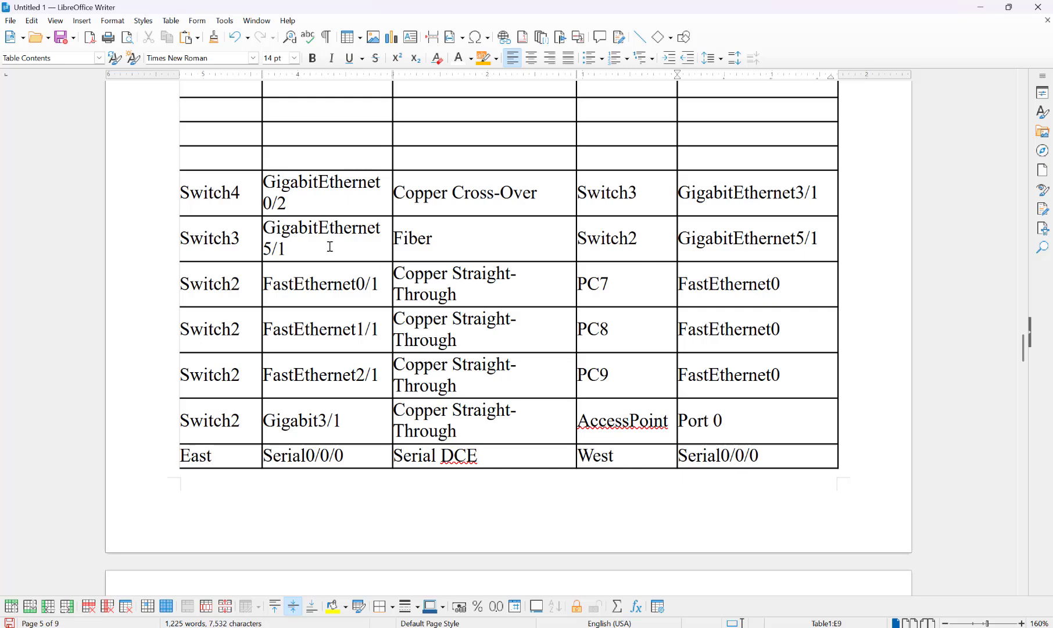
click(979, 7)
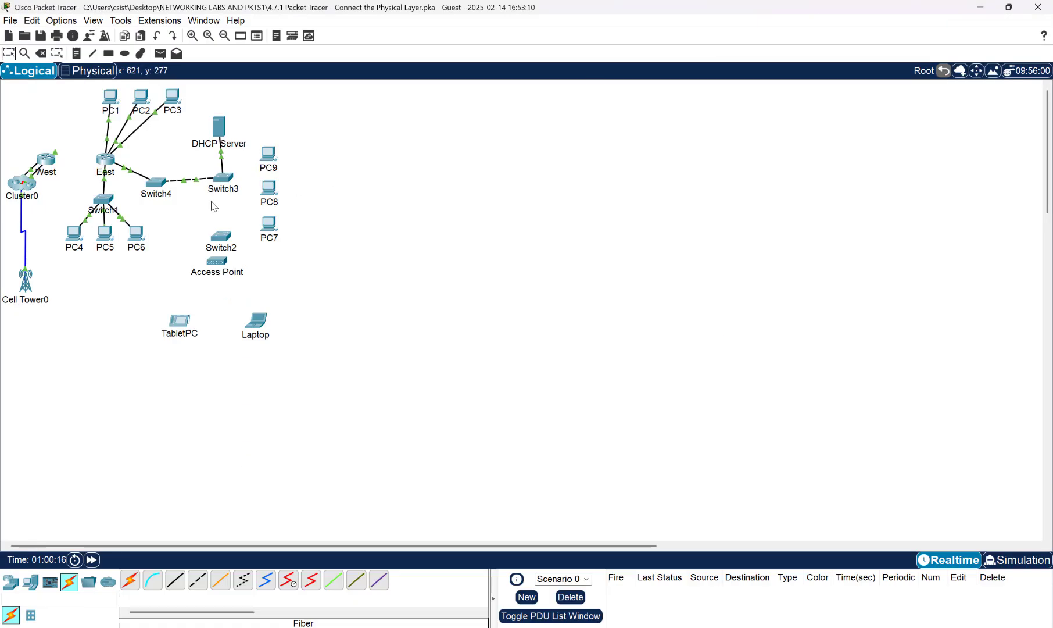
click(220, 580)
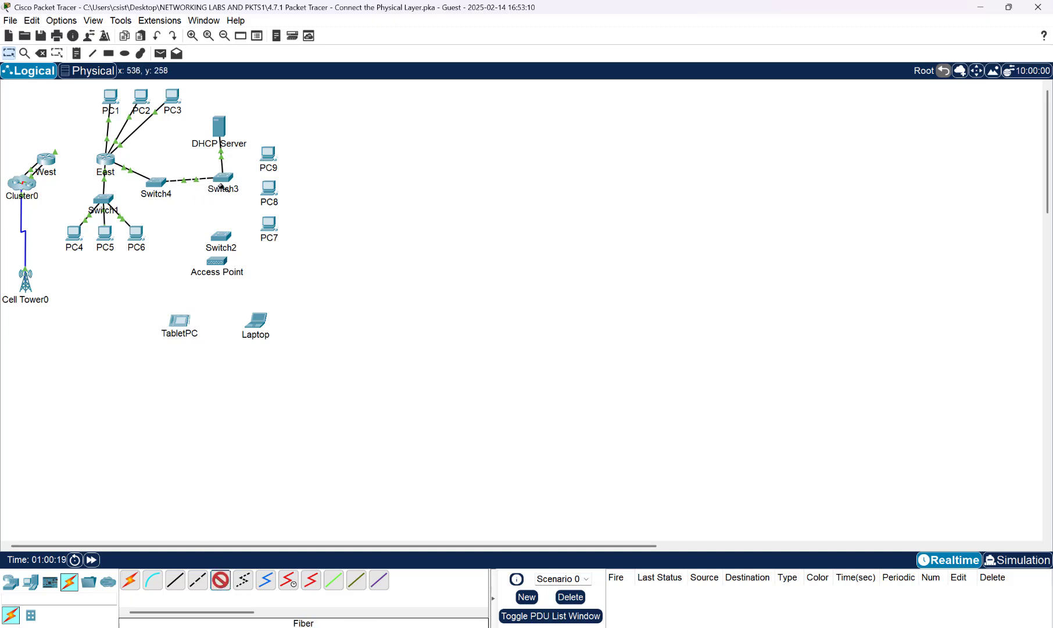
click(223, 178)
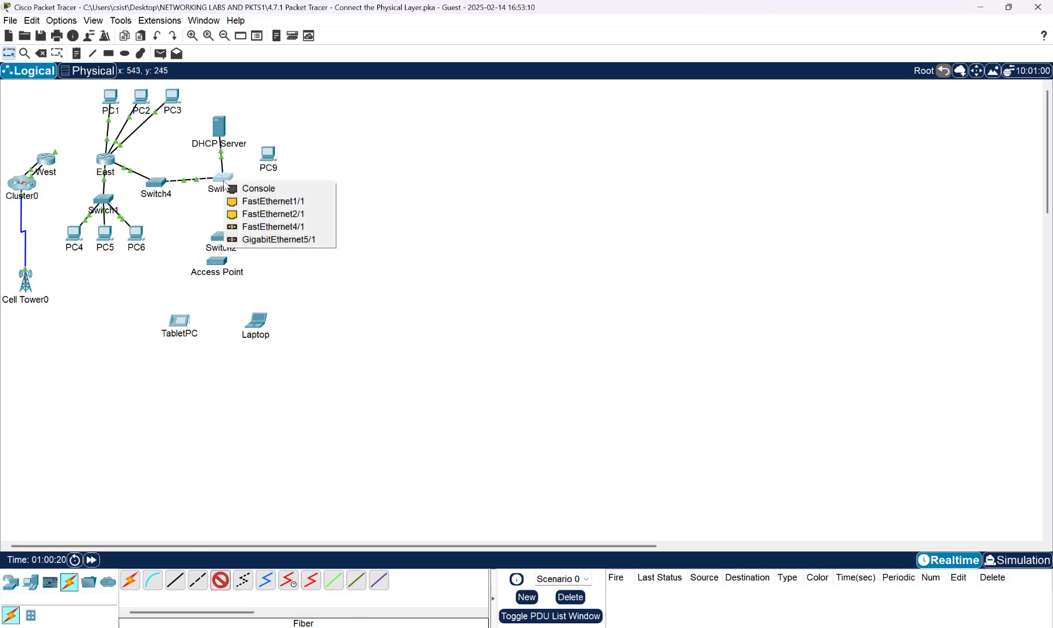
click(253, 240)
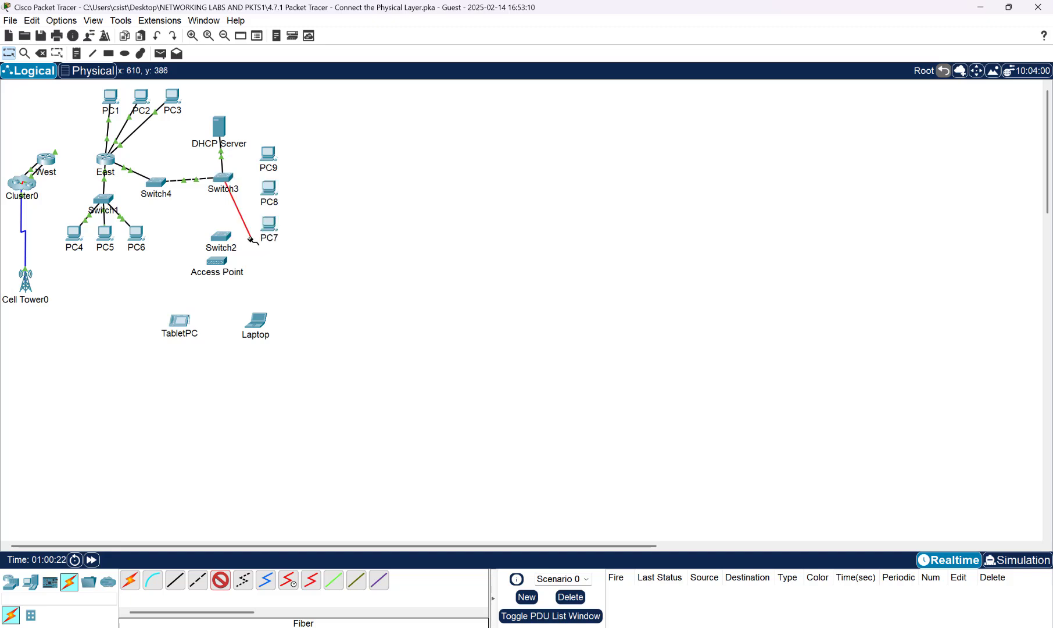
click(222, 239)
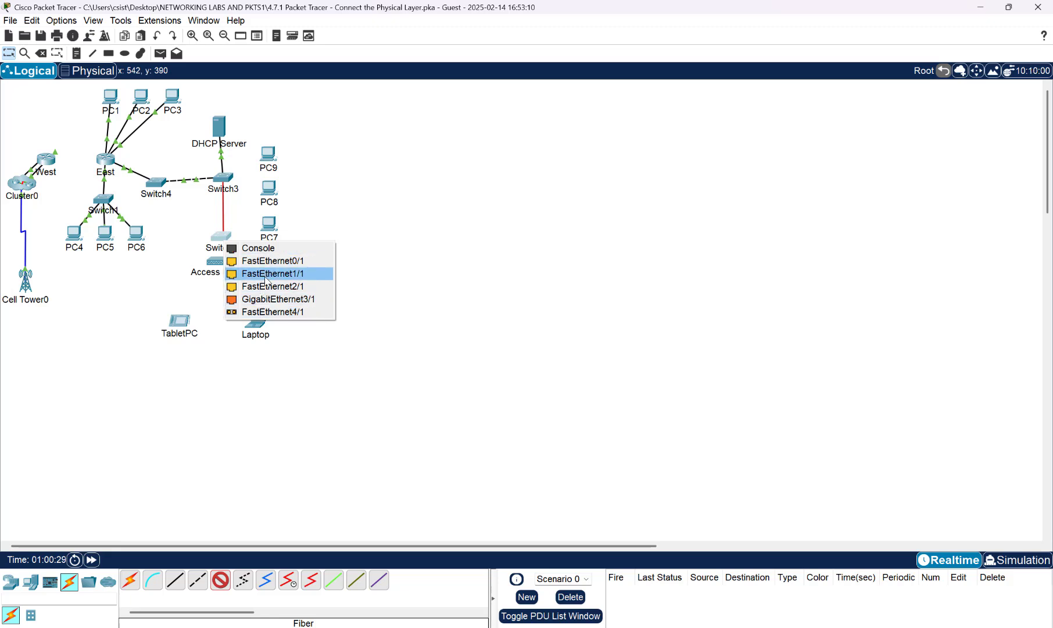
click(276, 312)
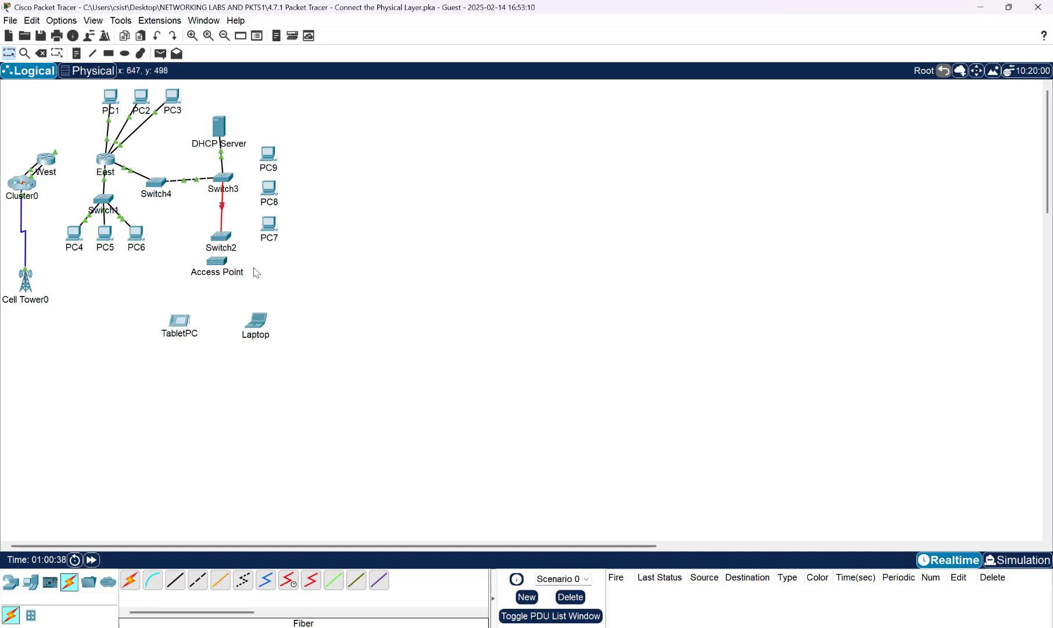
drag(219, 271, 216, 285)
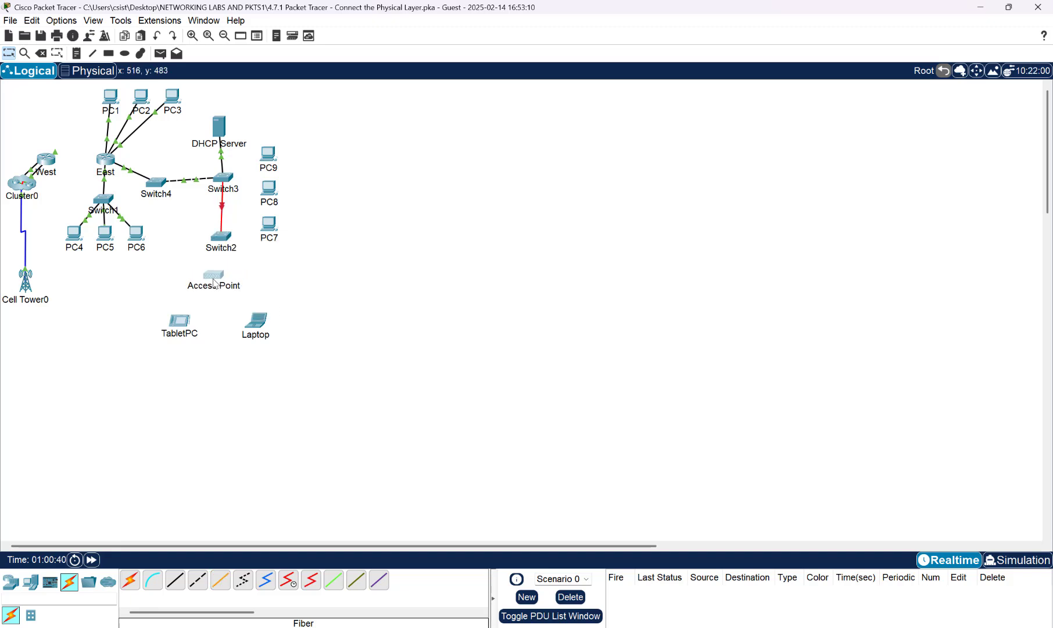
drag(221, 241, 221, 244)
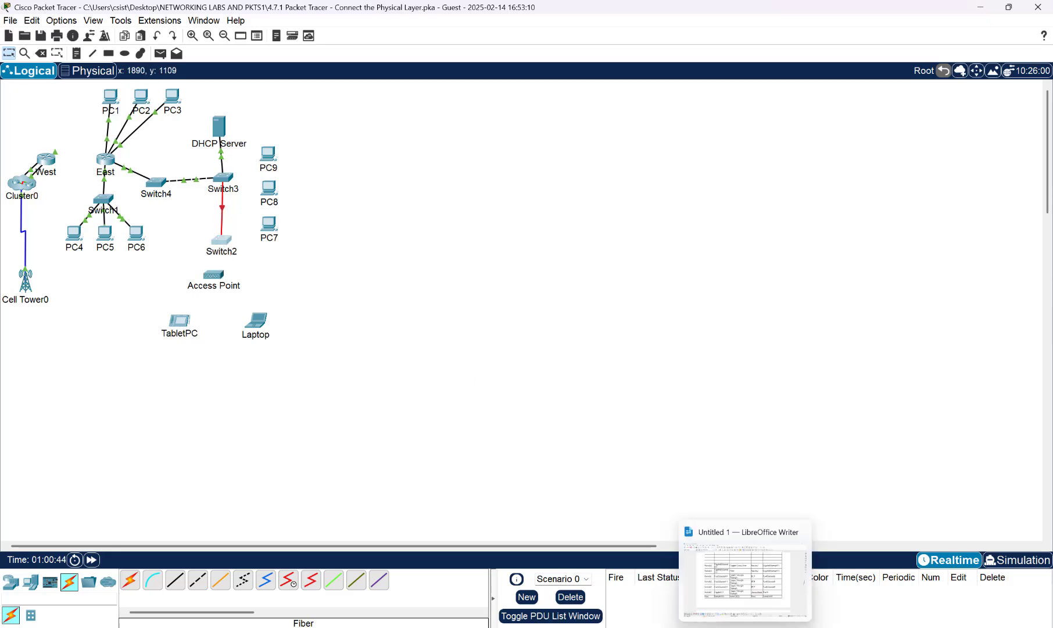
- Switch to LibreOffice Writer and clear the contents of the Switch4 and Switch3 rows in the connection table
click(744, 627)
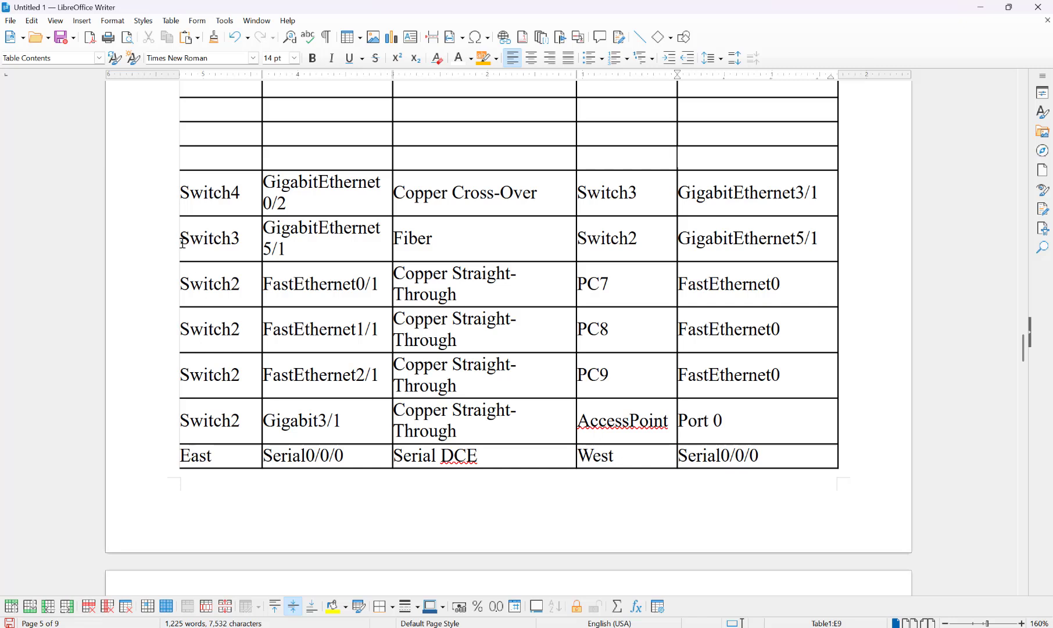
drag(182, 237, 748, 220)
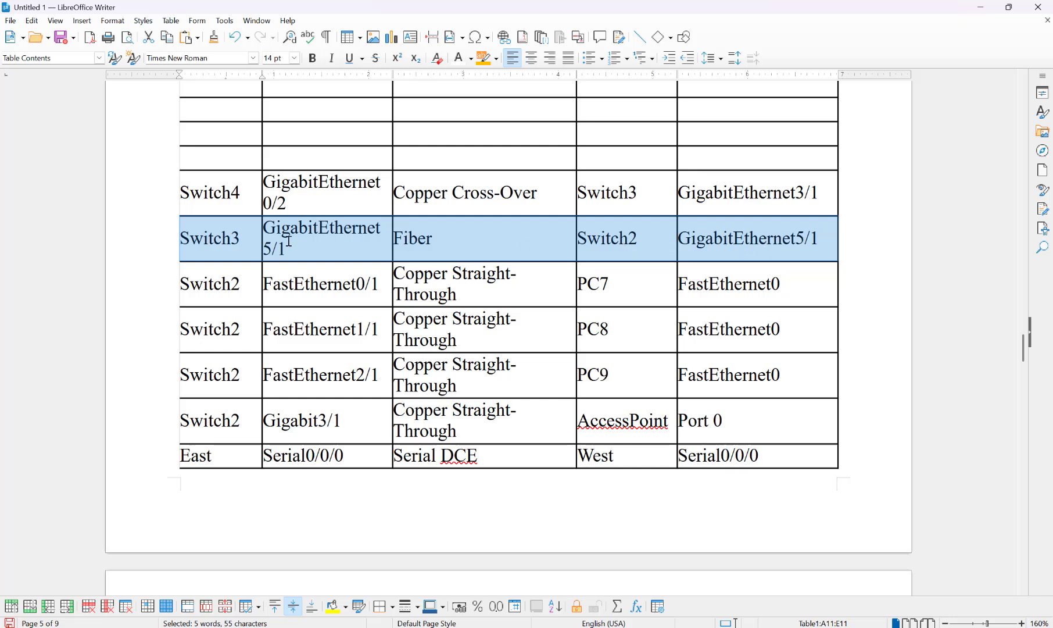
drag(191, 192, 732, 232)
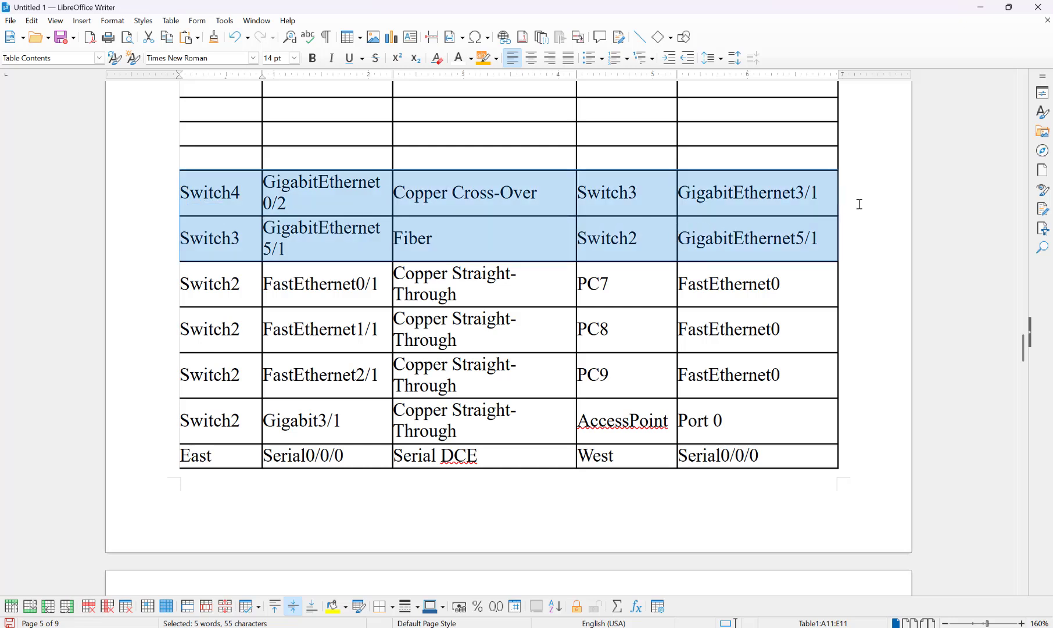
key(Delete)
click(888, 194)
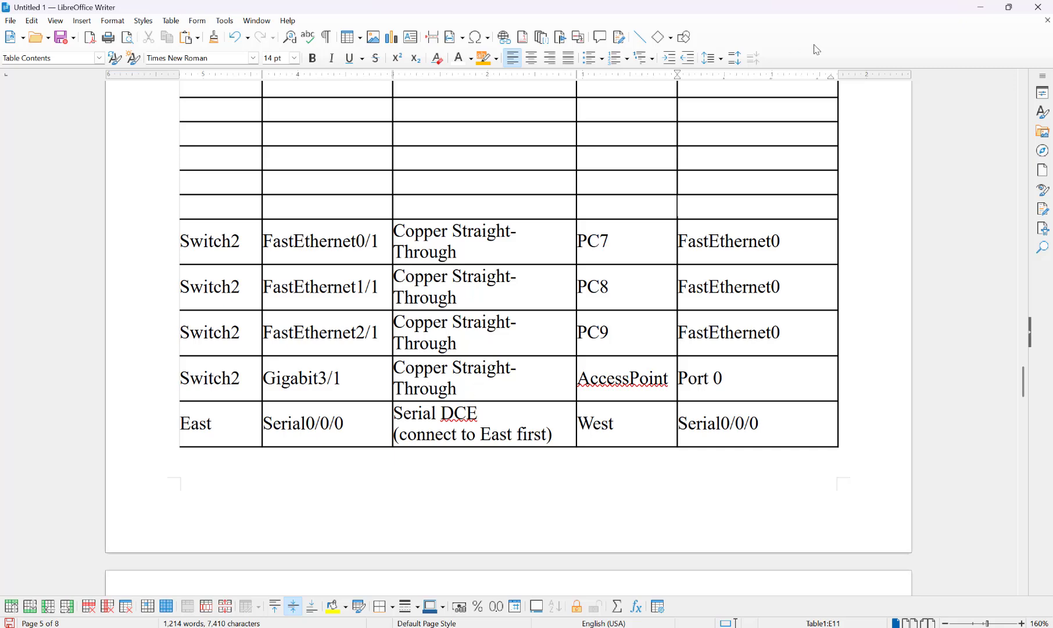
- Switch back to Packet Tracer, connect Switch2's GigabitEthernet3/1 to Access Point's Port 0 with a Copper Straight-Through cable, and fast-forward the network time
click(982, 7)
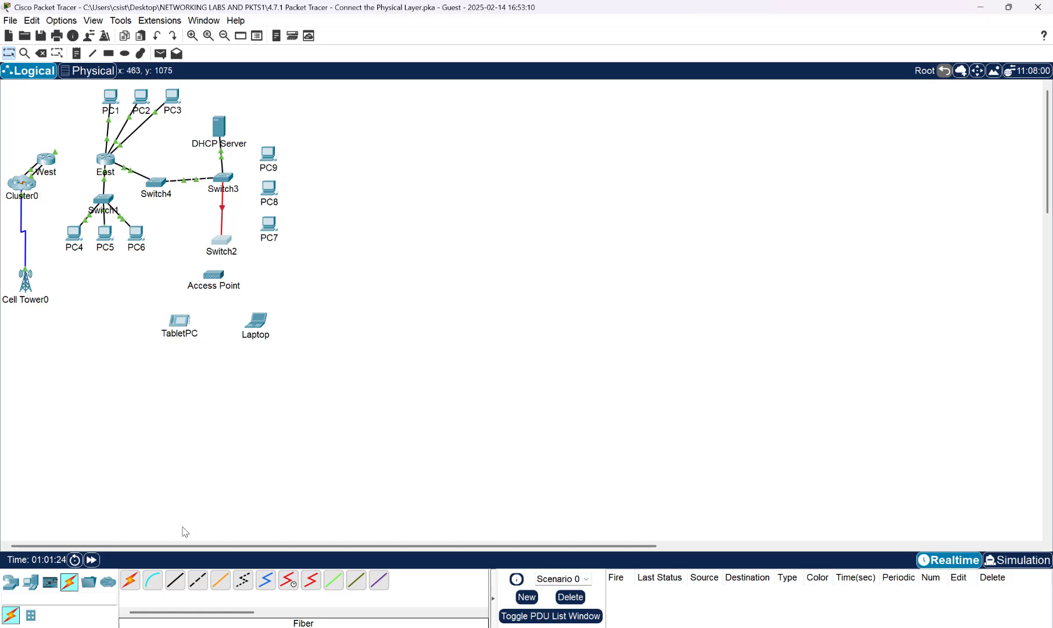
click(175, 580)
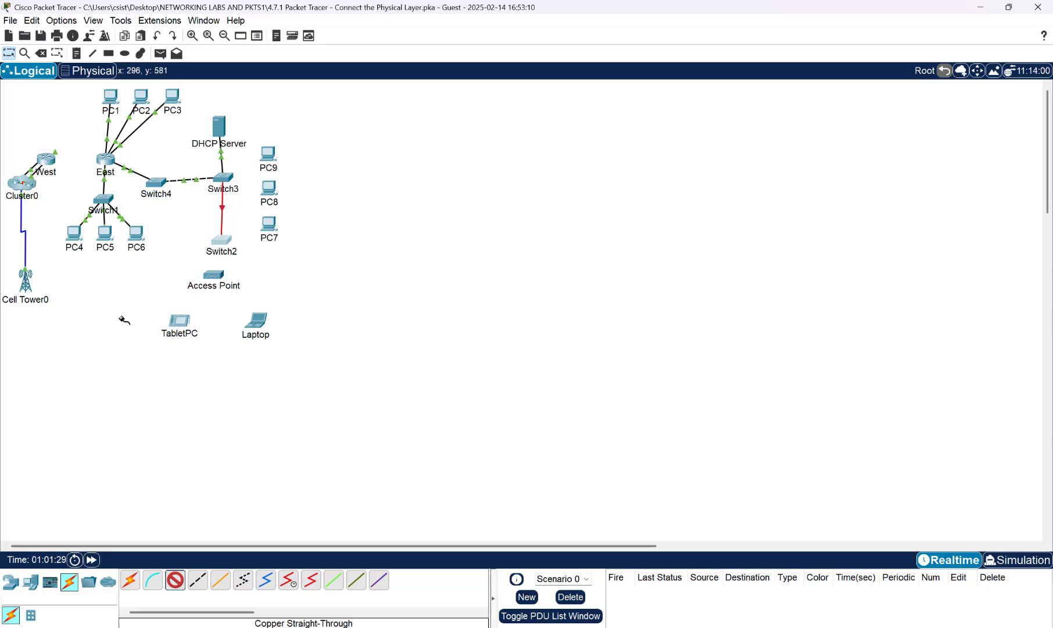
key(alt+Tab)
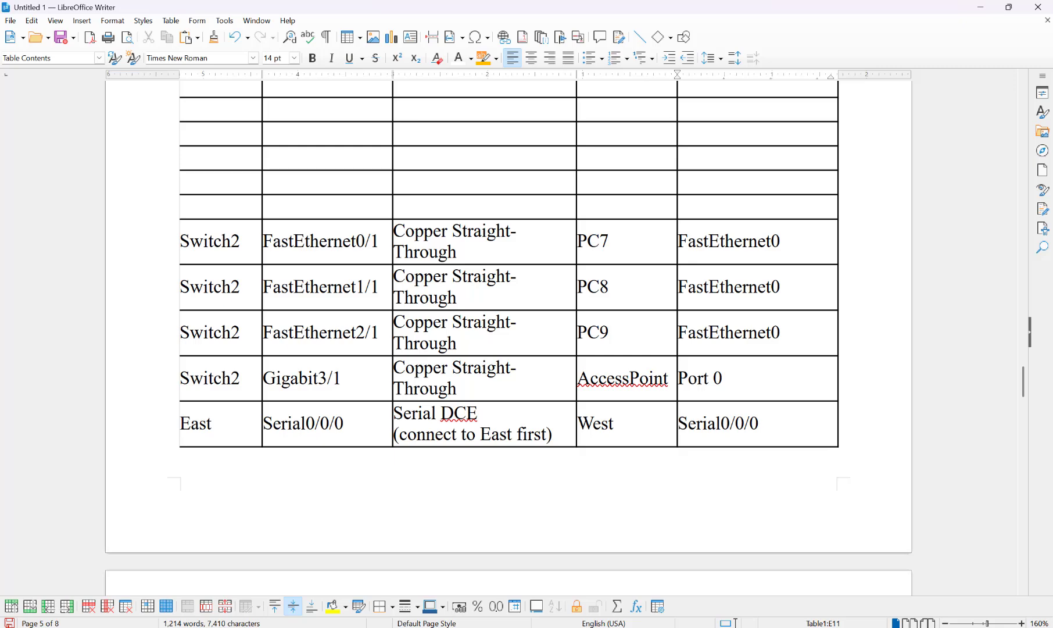
click(980, 7)
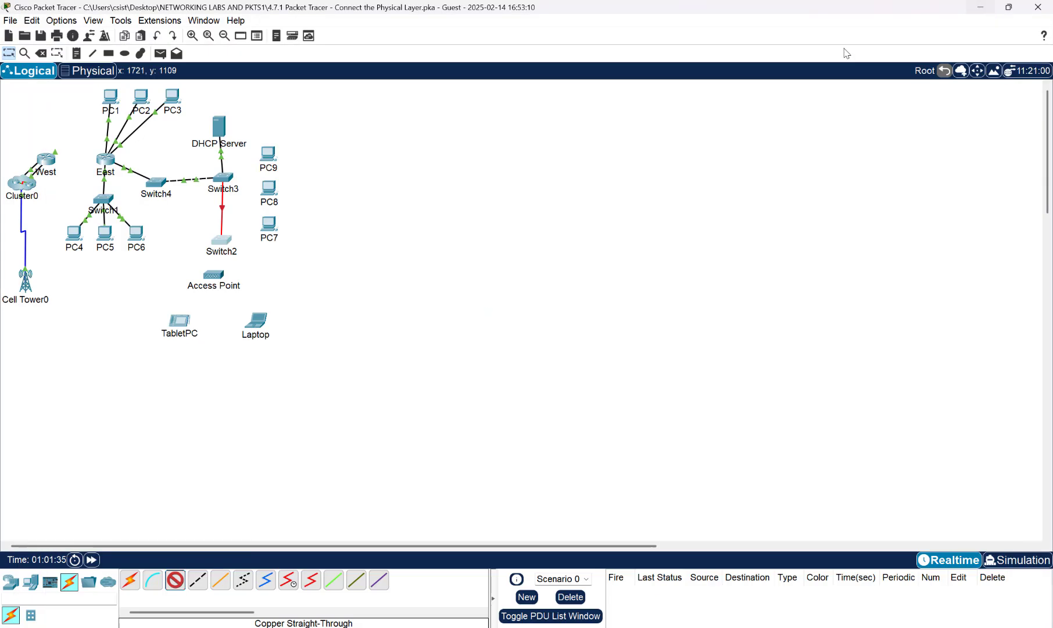
click(221, 235)
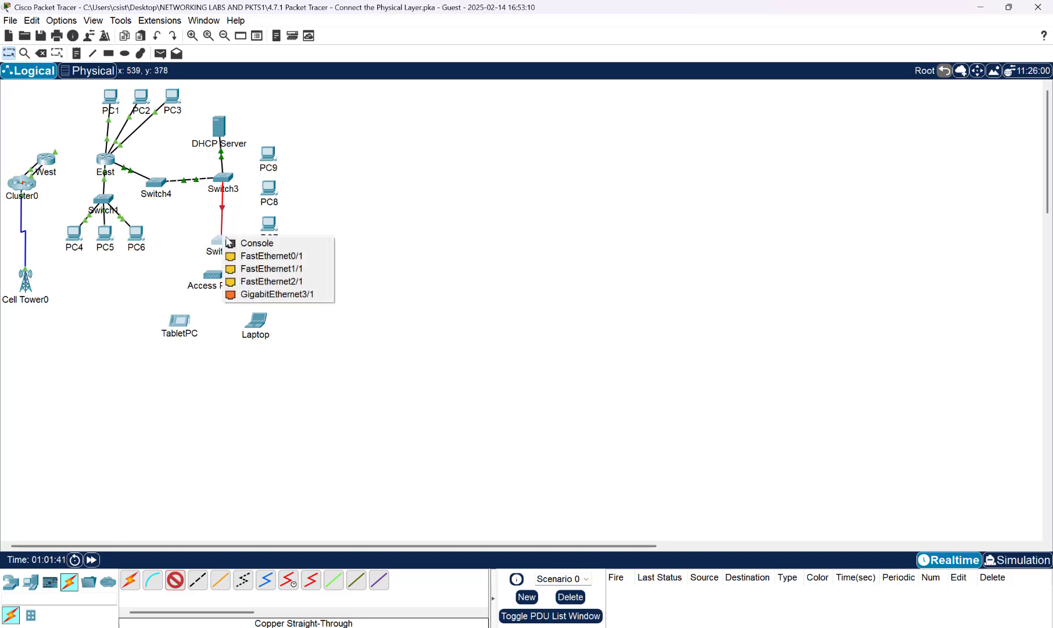
click(262, 293)
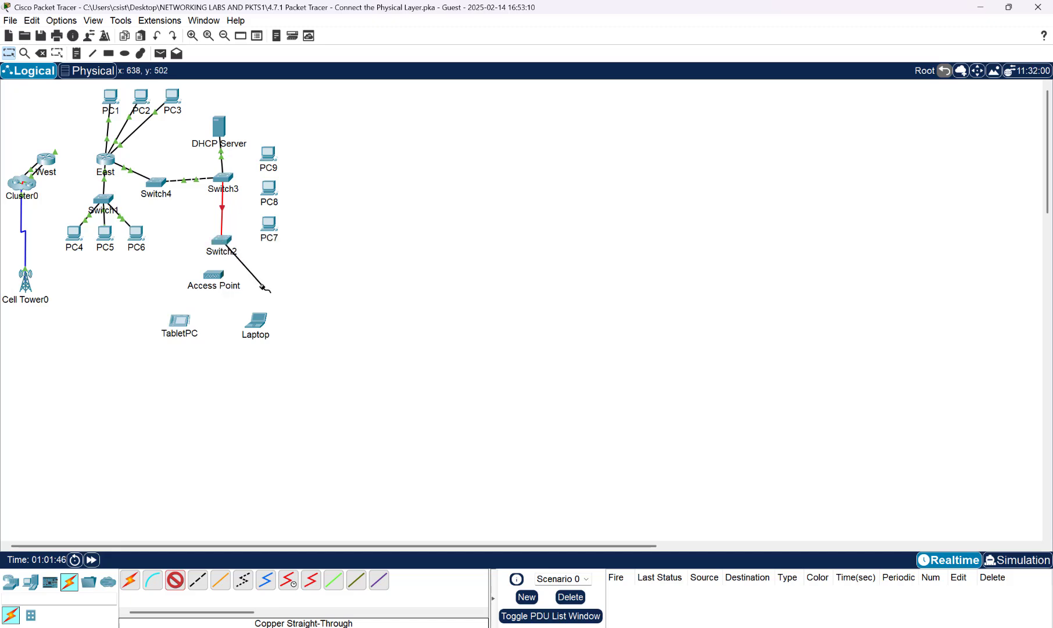
click(210, 275)
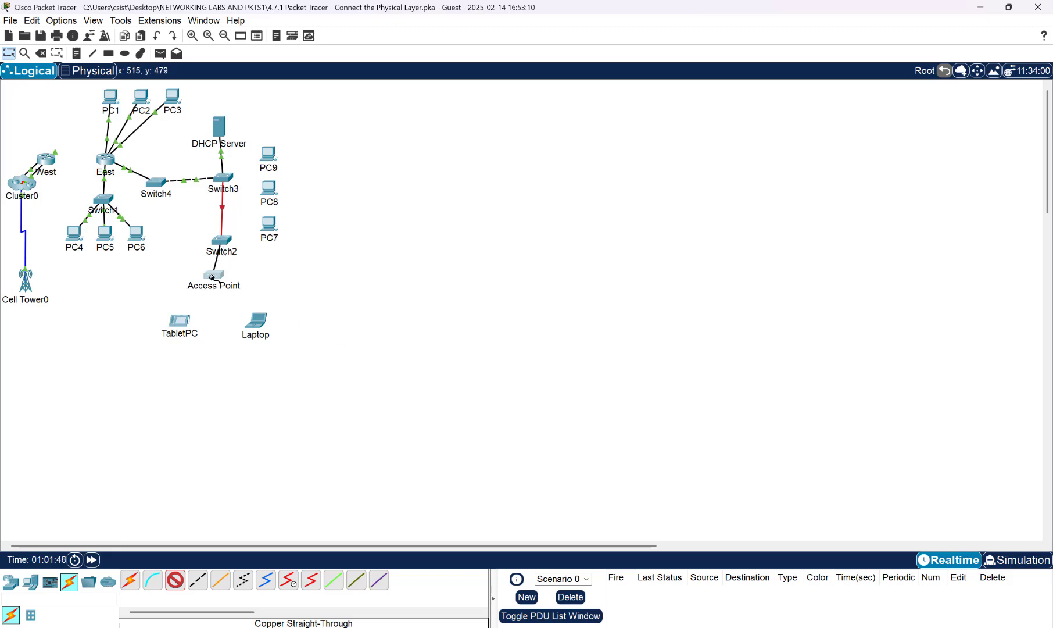
click(209, 274)
click(255, 283)
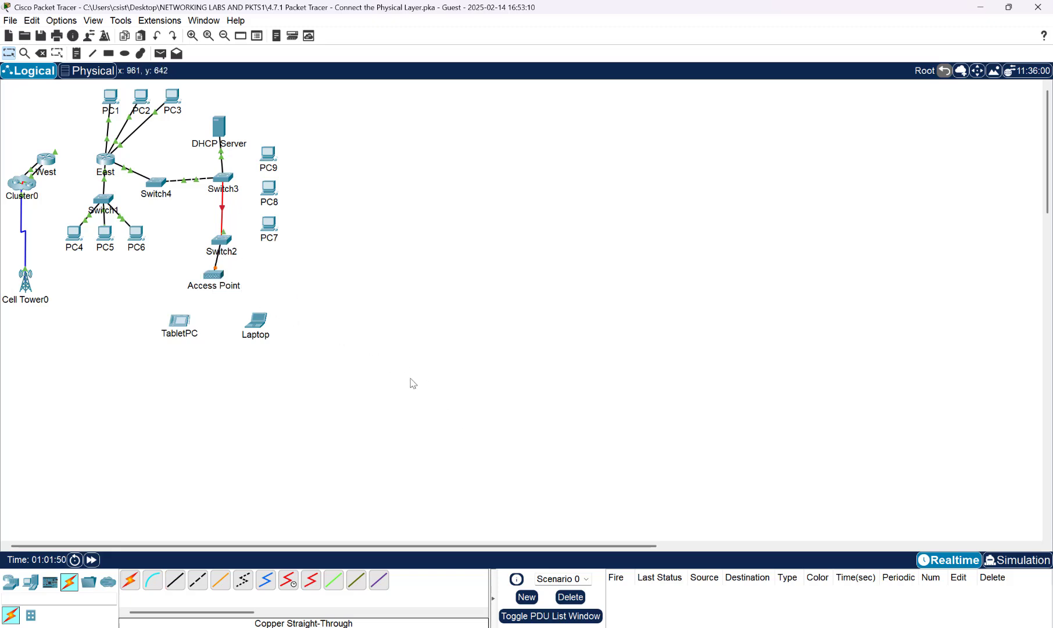
click(90, 560)
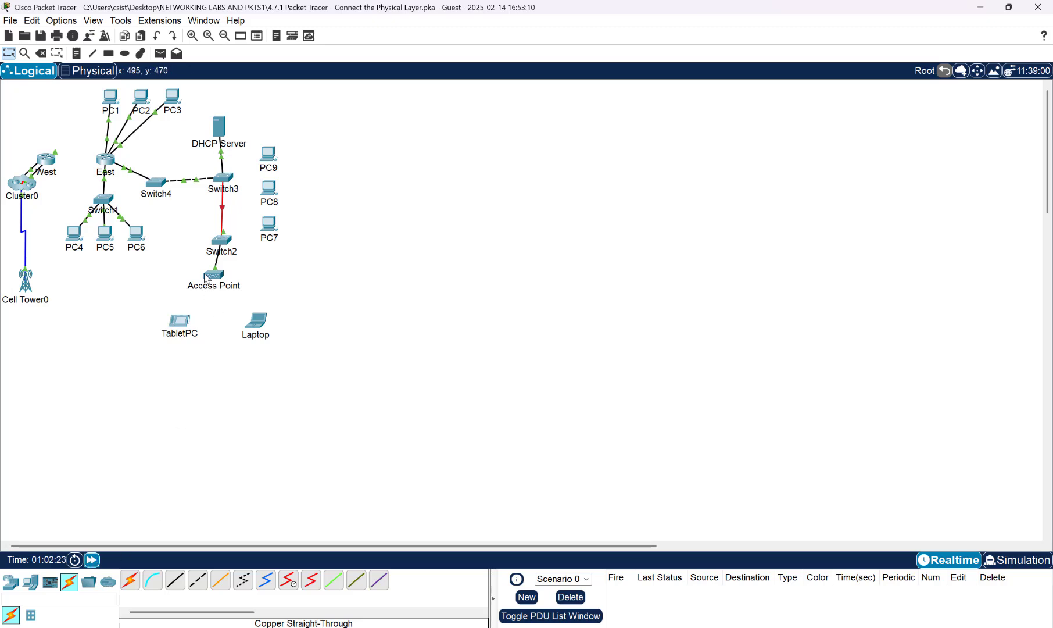
- Move TabletPC, Laptop and Access Point lower in the workspace to spread them out below Switch2
drag(208, 278, 167, 357)
drag(263, 329, 283, 390)
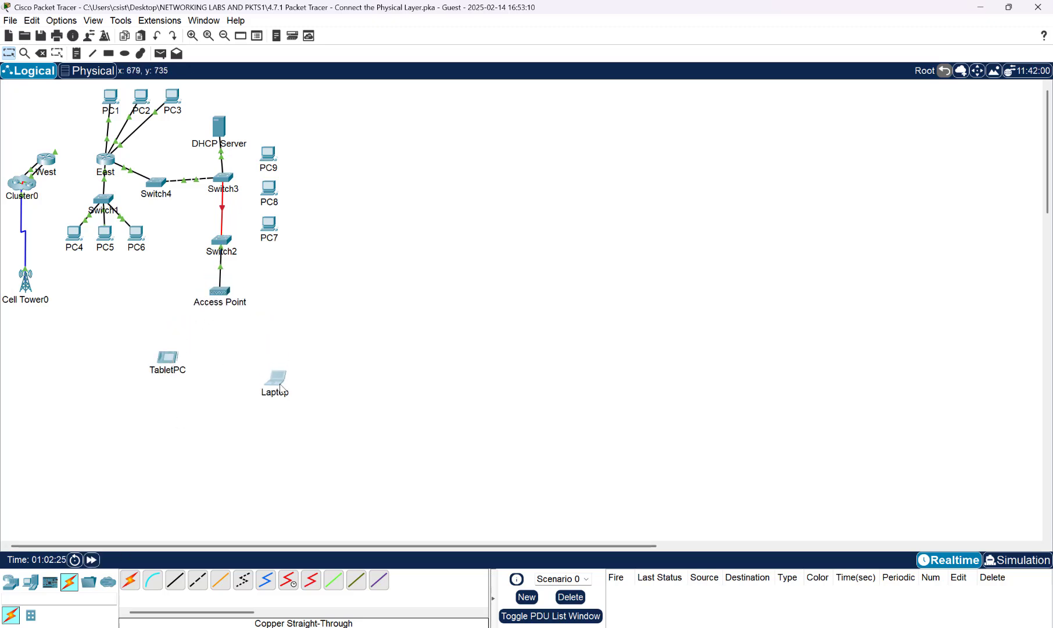
drag(229, 295, 231, 322)
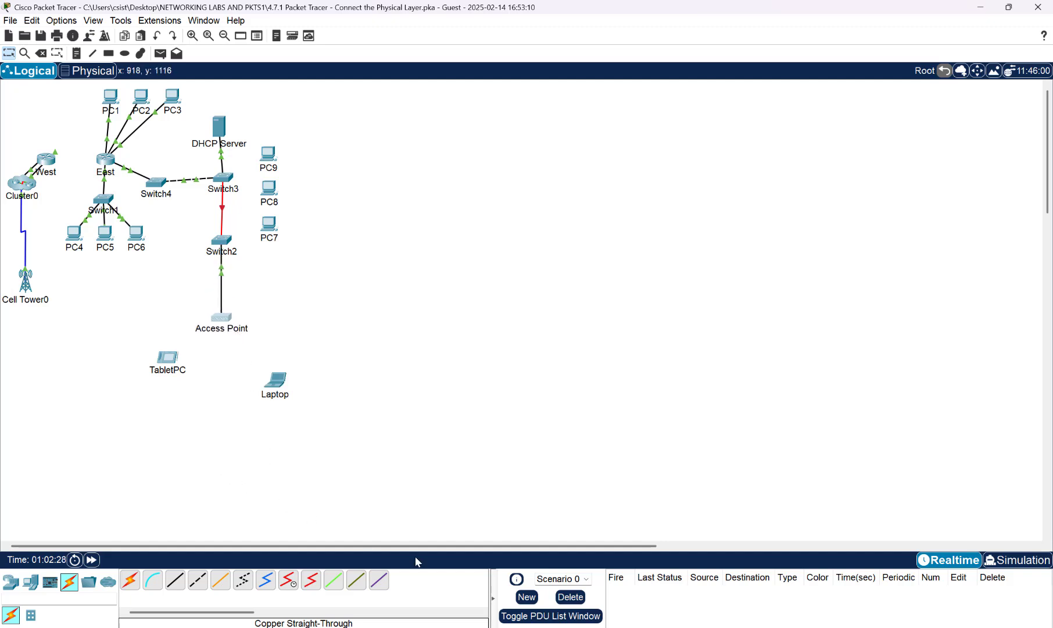
- Recheck the Writer table and Switch2's modules, and connect Switch2's FastEthernet0/1 to PC7's FastEthernet0 with a Copper Straight-Through cable
mouse_move(772, 627)
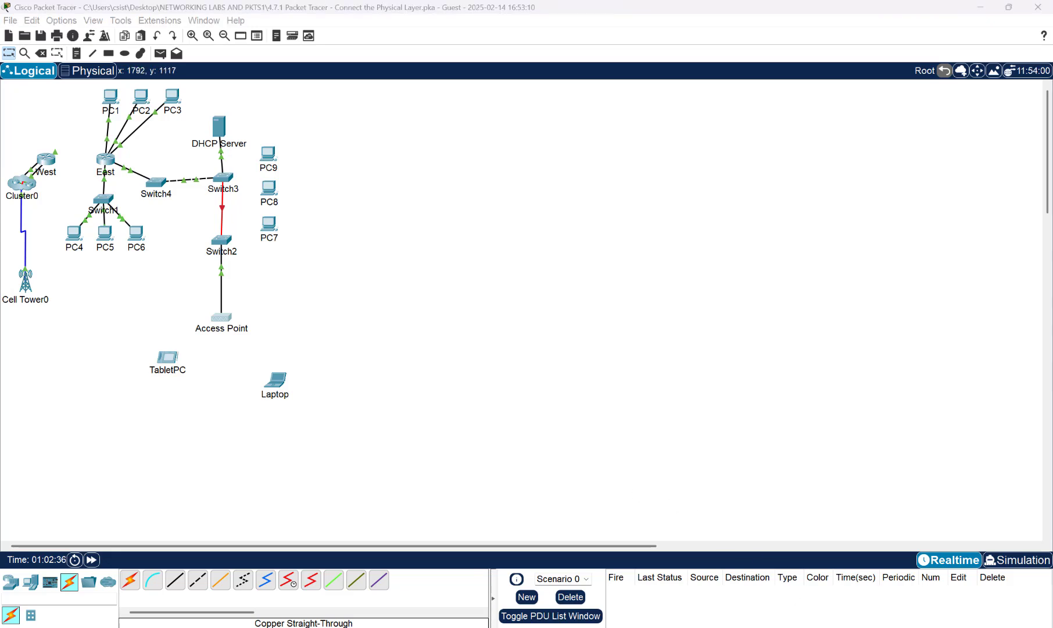
click(743, 627)
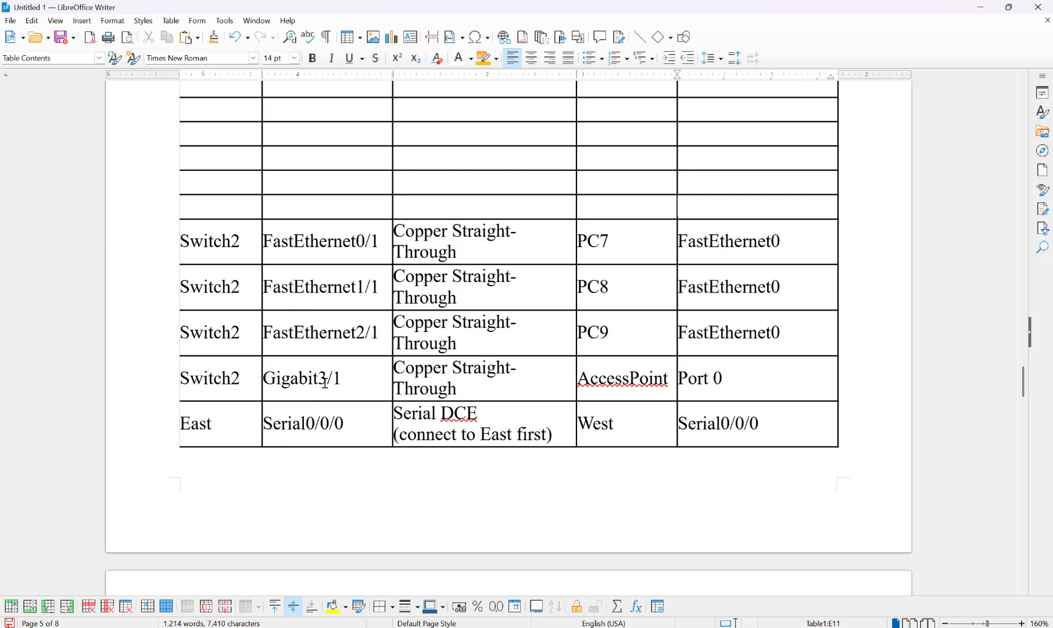
click(980, 7)
click(228, 243)
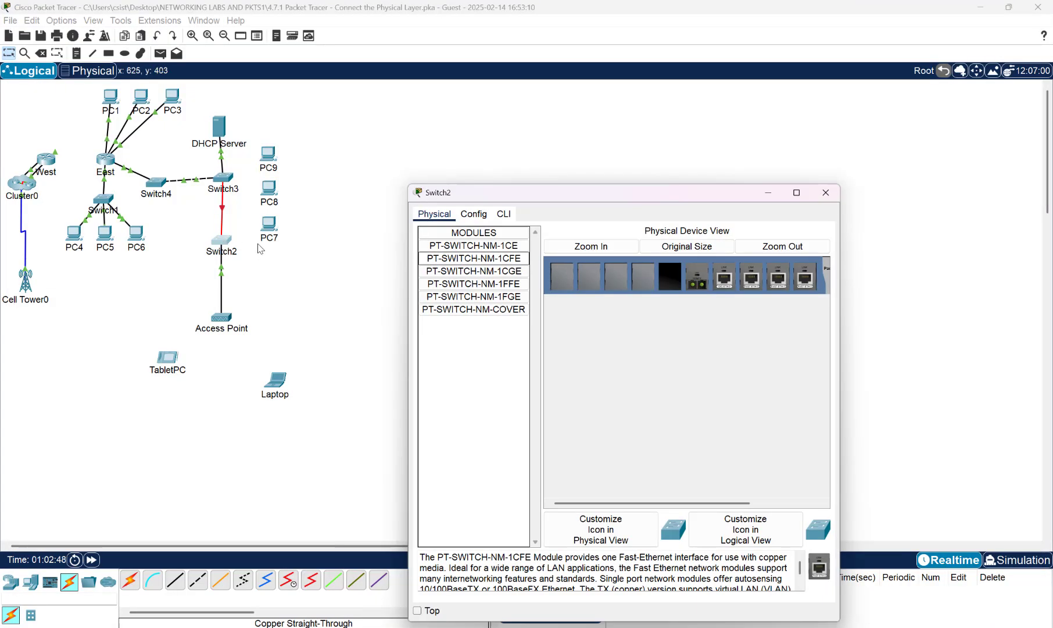
click(825, 193)
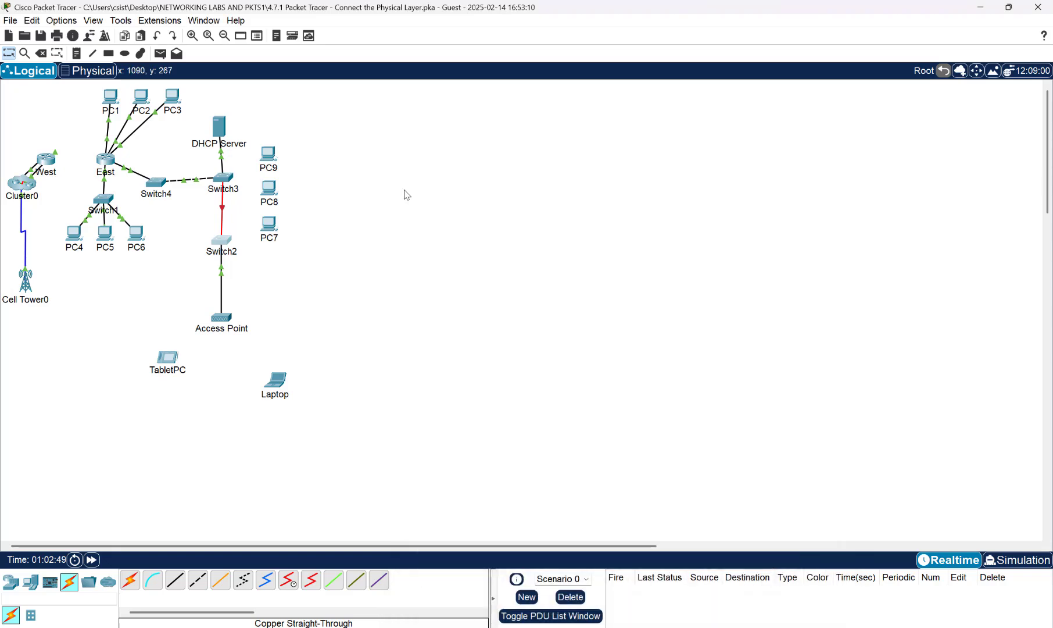
click(176, 582)
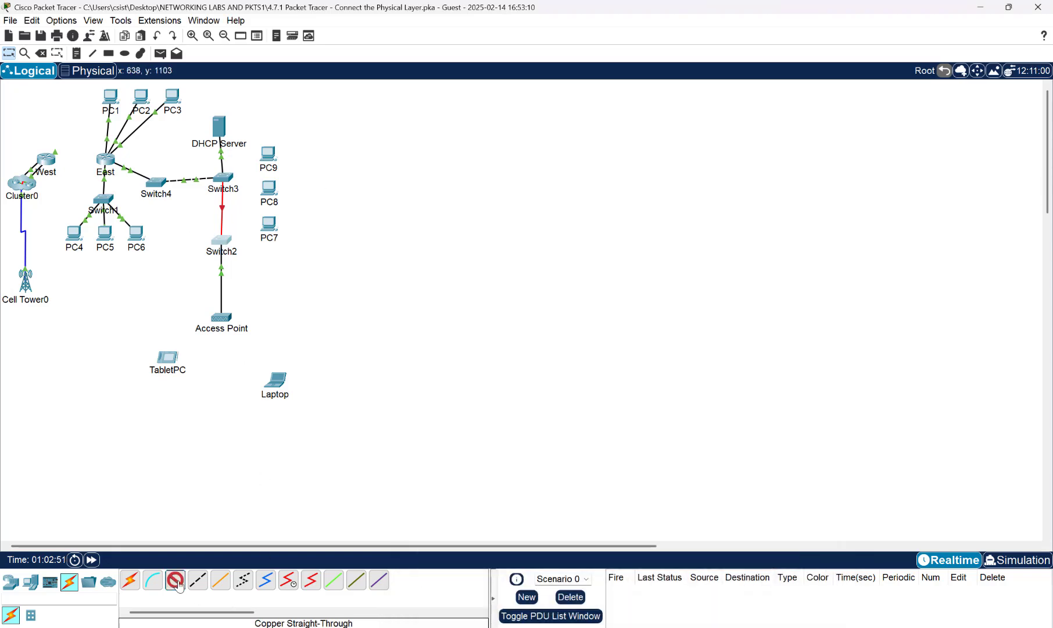
click(223, 243)
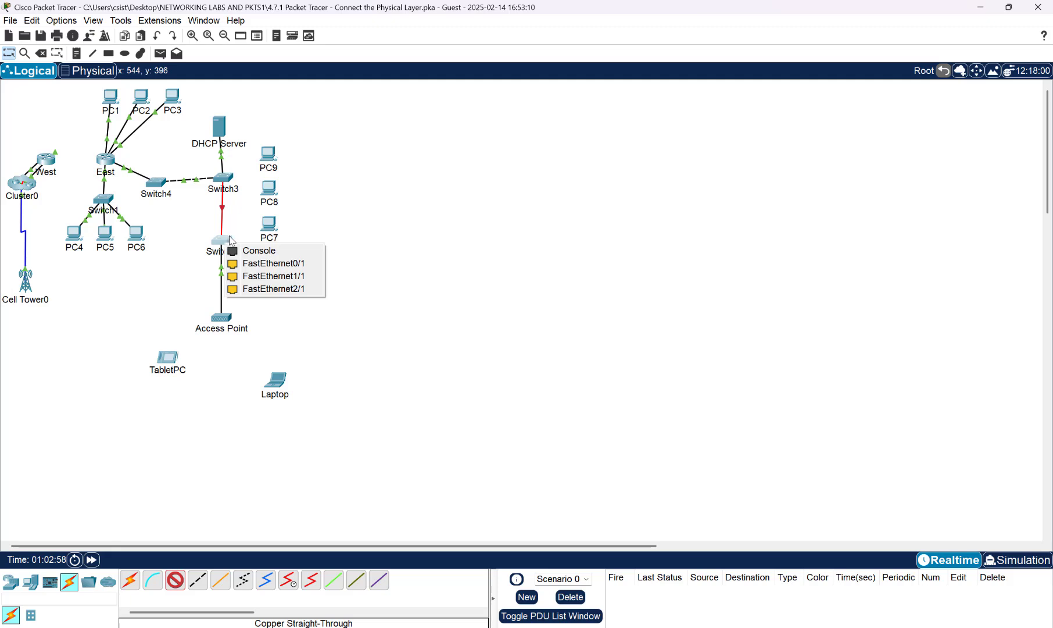
click(262, 263)
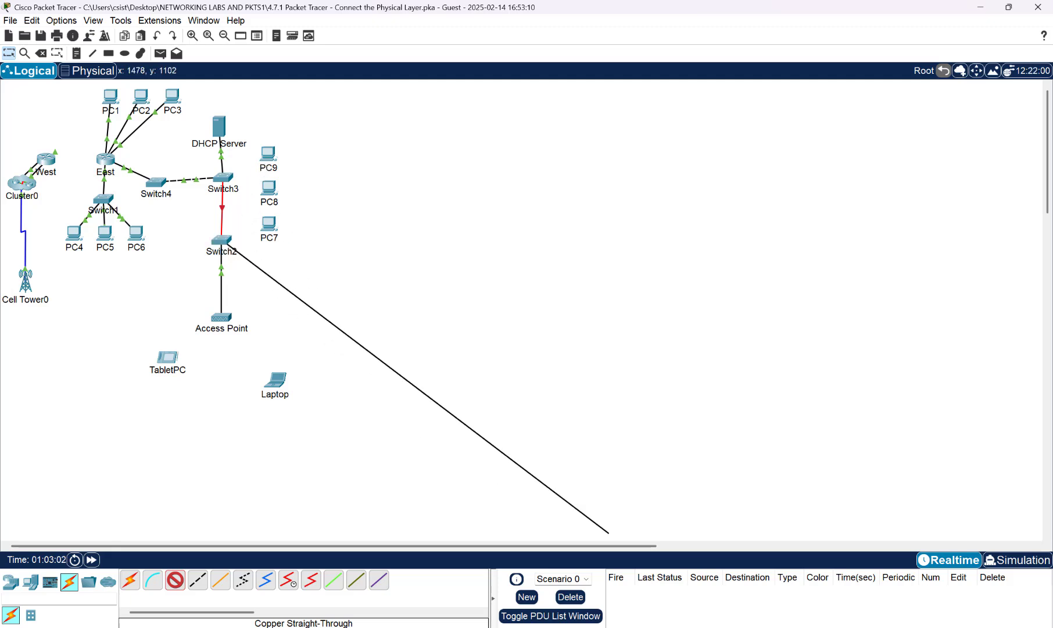
mouse_move(773, 627)
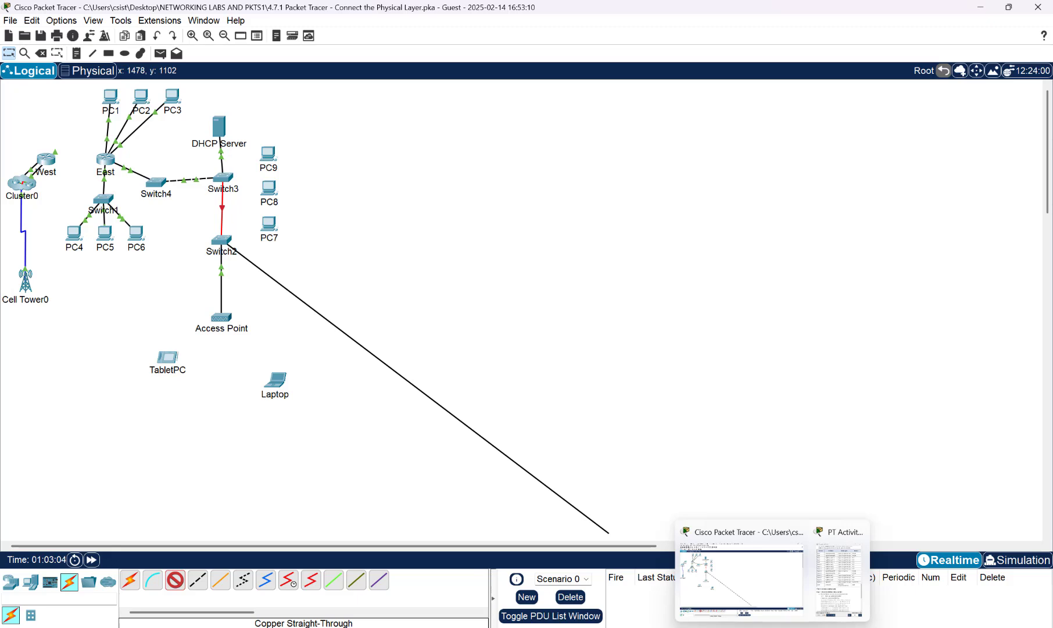
click(799, 627)
click(799, 627)
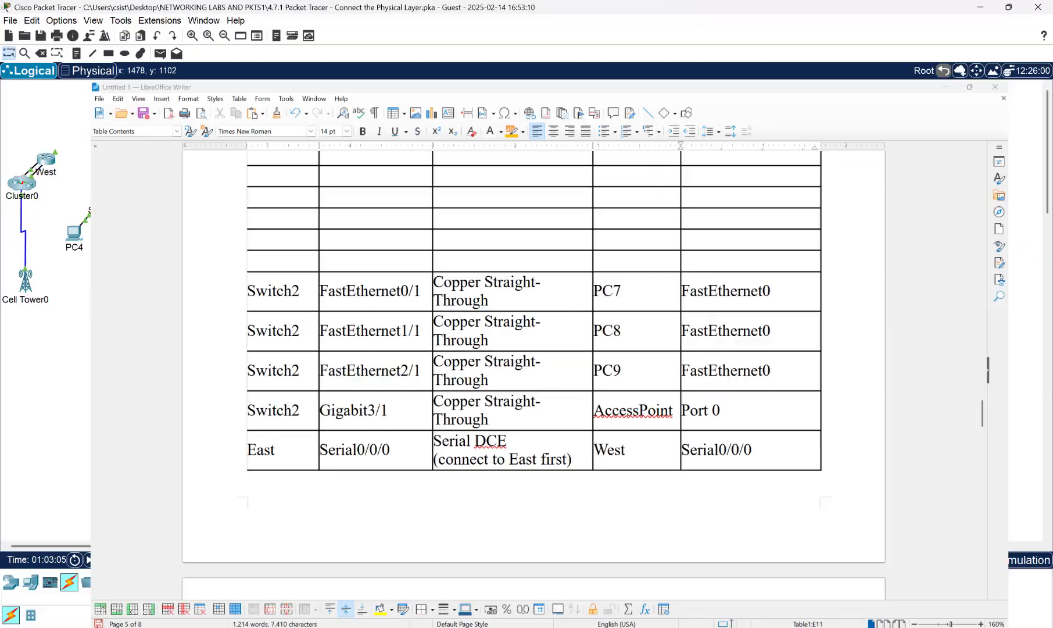
click(272, 227)
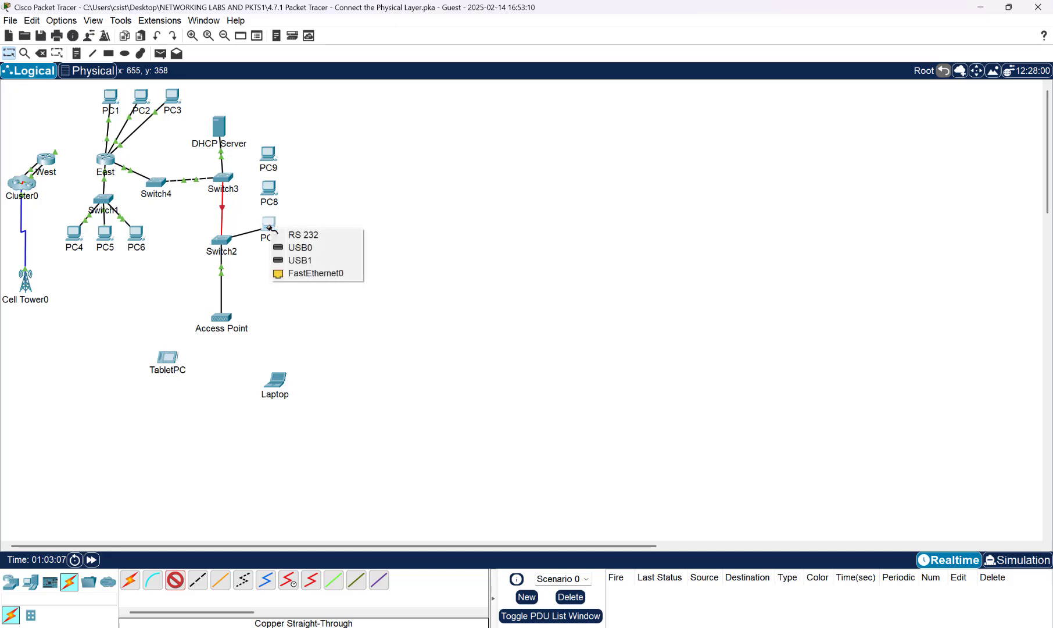
click(301, 275)
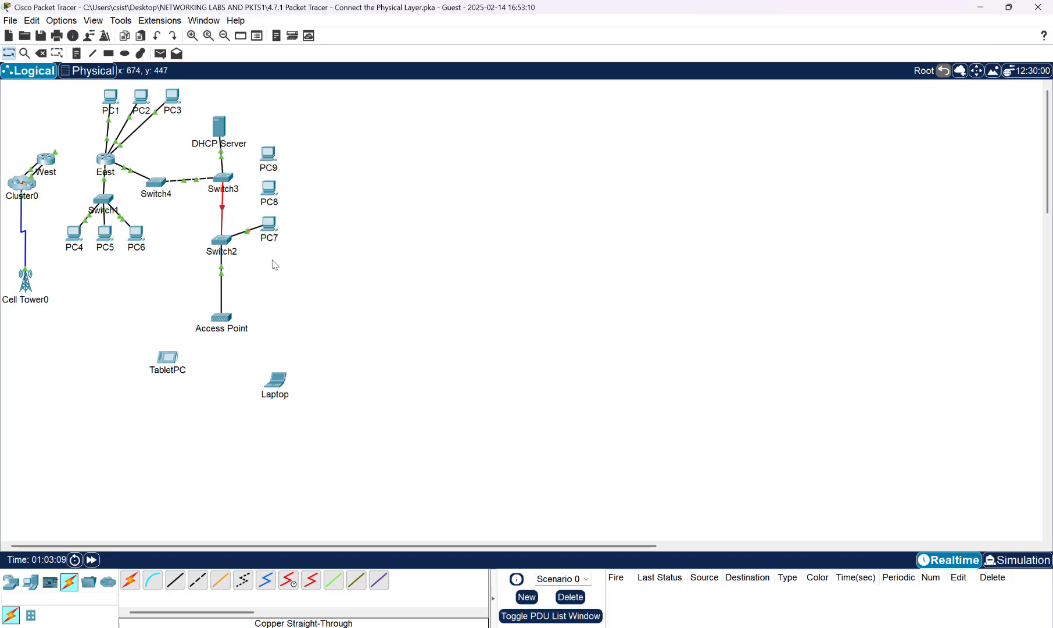
- Connect Switch2's FastEthernet1/1 to PC8's FastEthernet0 with a Copper Straight-Through cable
click(198, 579)
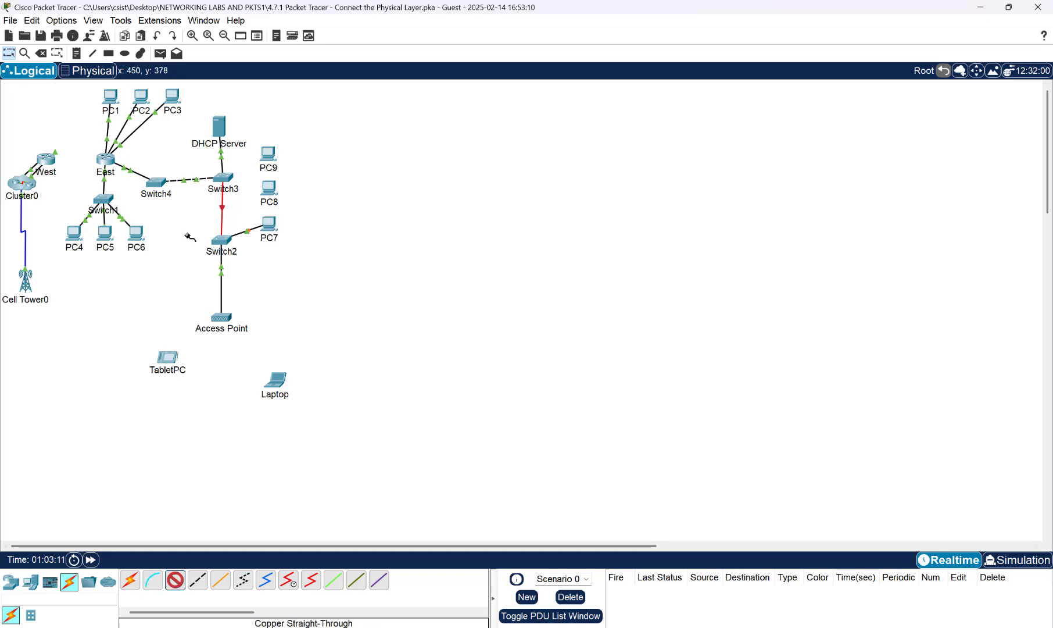
click(221, 241)
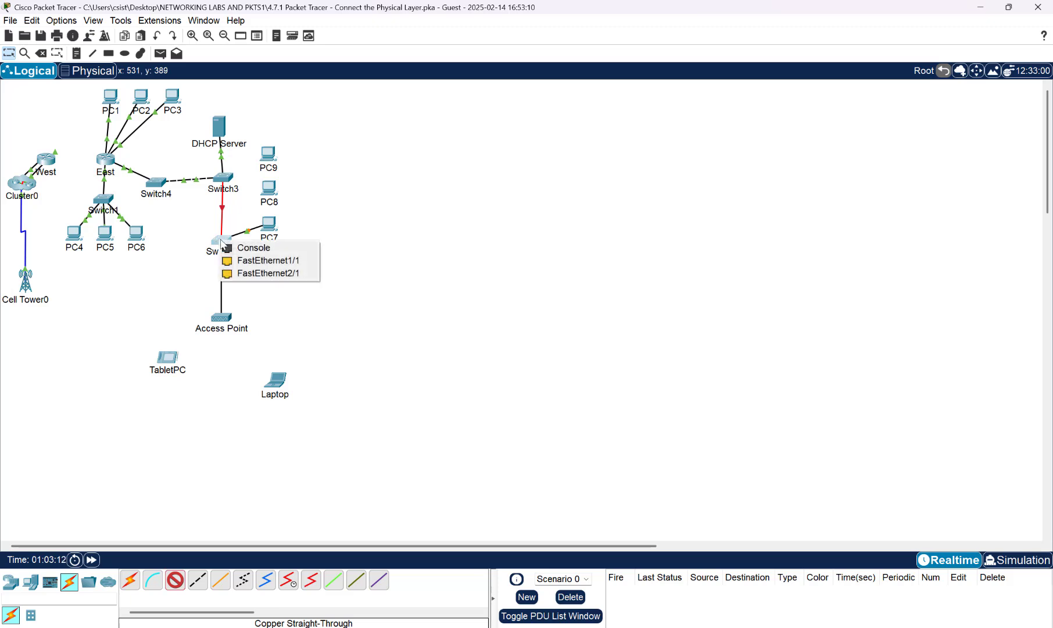
click(254, 260)
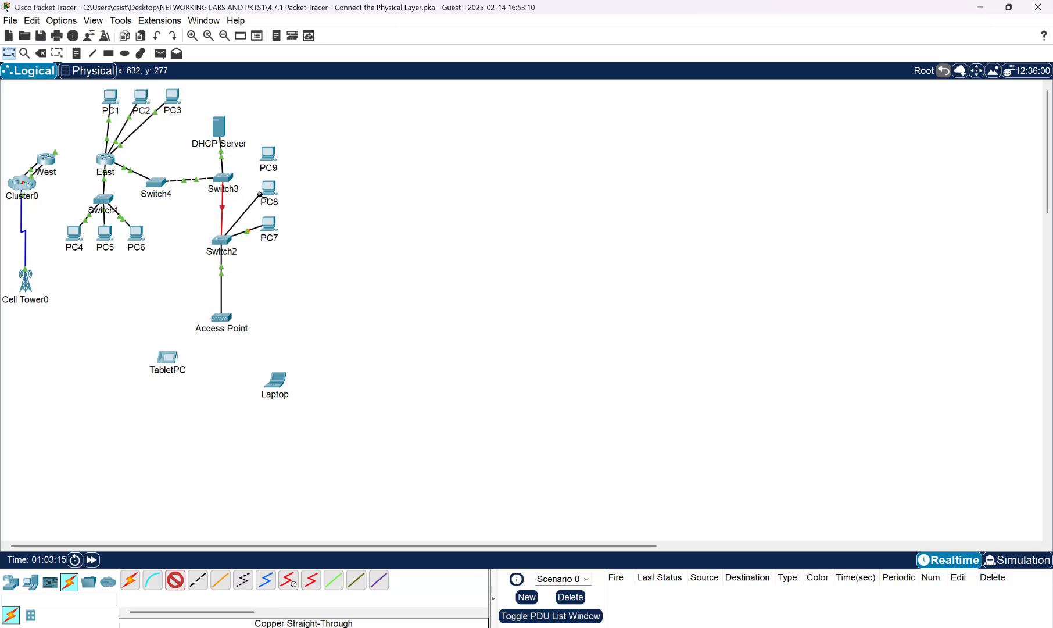
click(268, 192)
click(305, 238)
- Connect Switch2's FastEthernet2/1 to PC9's FastEthernet0 with a Copper Straight-Through cable
click(224, 243)
click(270, 261)
click(269, 156)
click(288, 202)
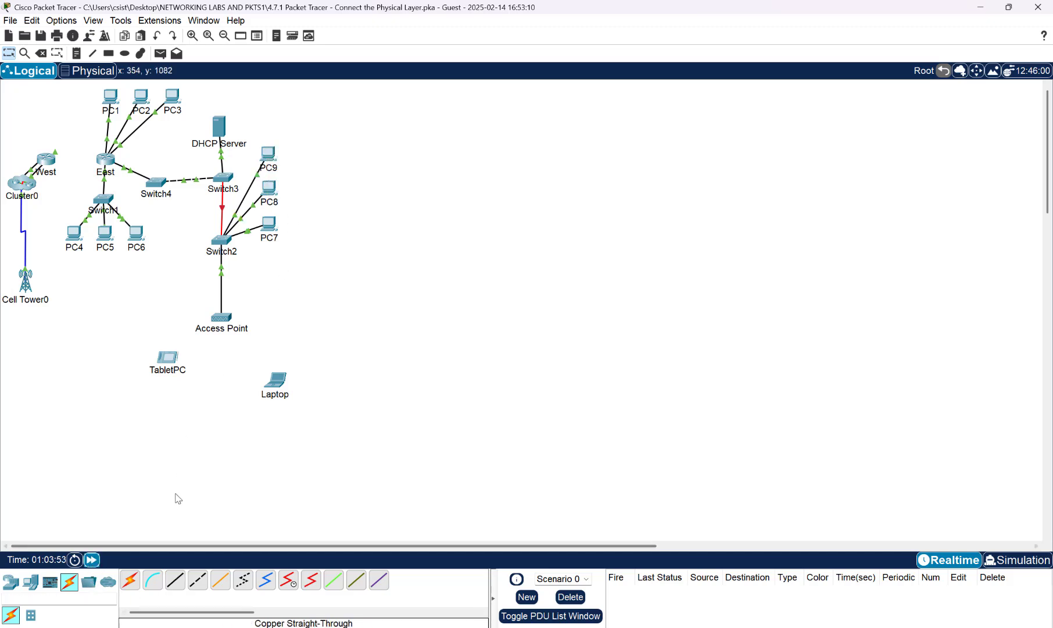
- Switch to LibreOffice Writer, review the remaining connection rows, and slightly narrow the table's first column
mouse_move(745, 626)
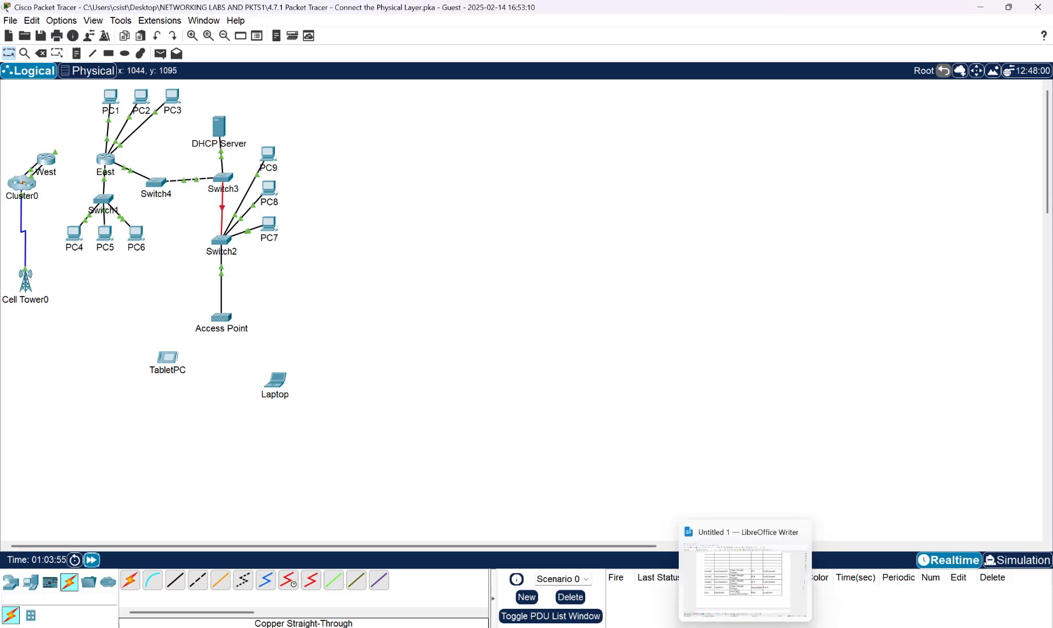
click(746, 626)
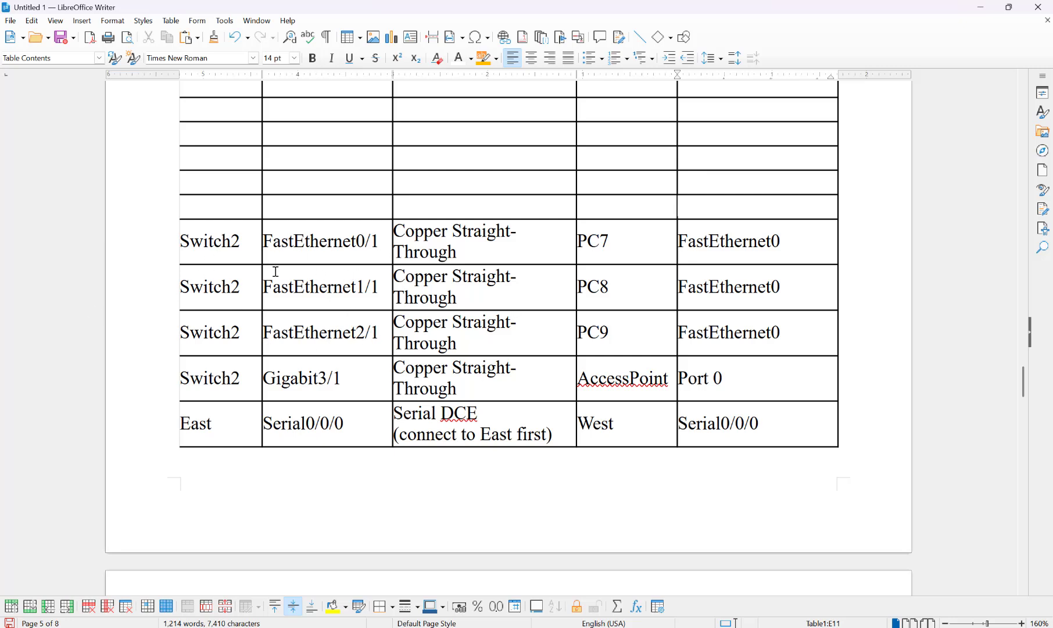
click(185, 241)
drag(261, 262, 250, 262)
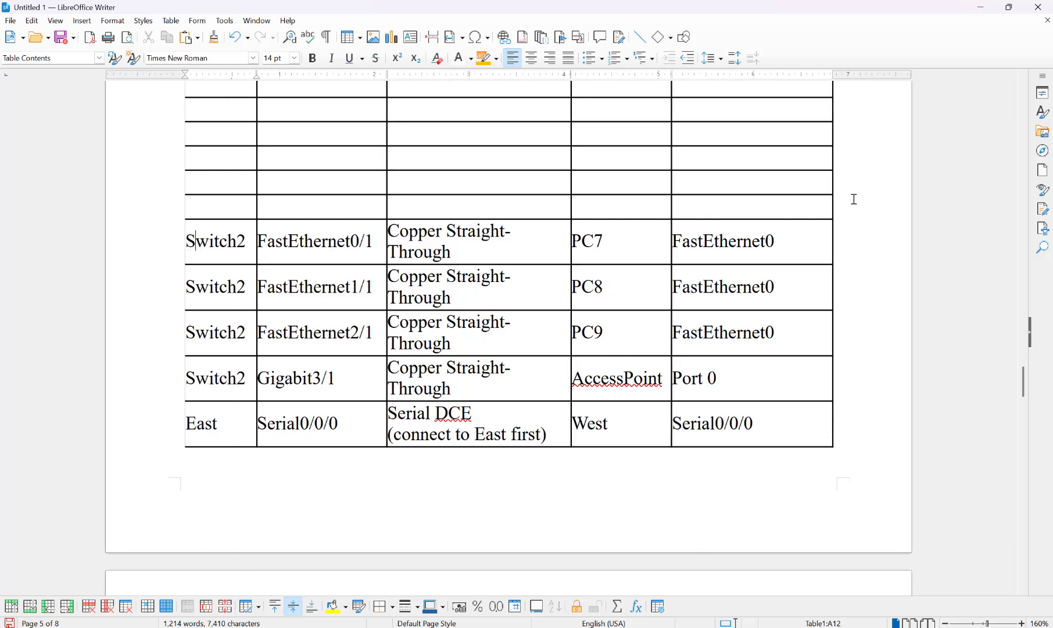
click(981, 8)
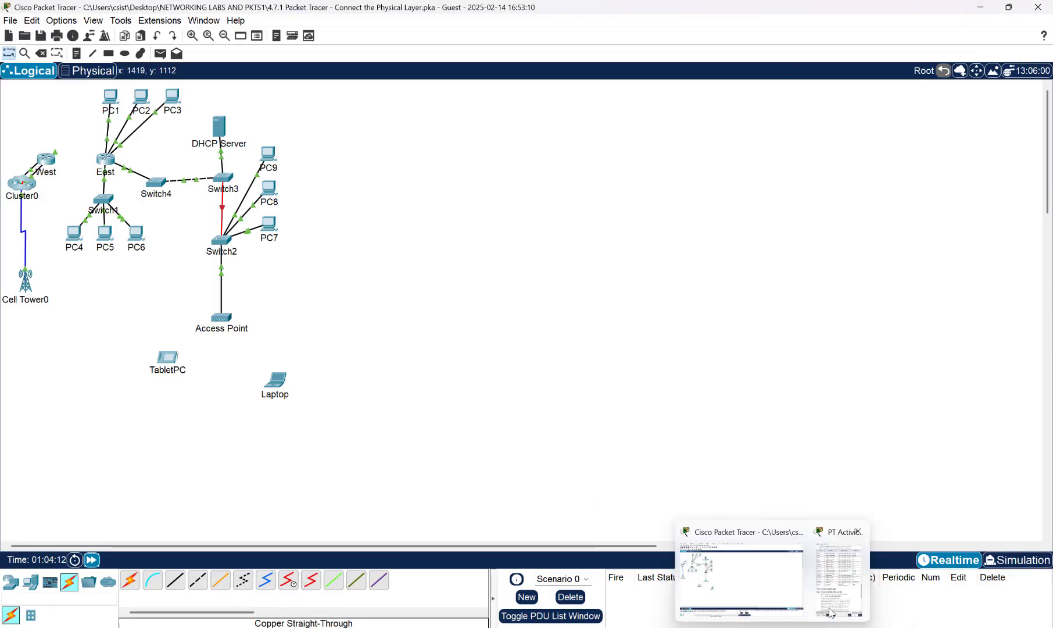
- Check the activity results in Packet Tracer and examine the assessment items for incorrect connections, down to the Switch2, Switch3 and Switch4 links
click(842, 597)
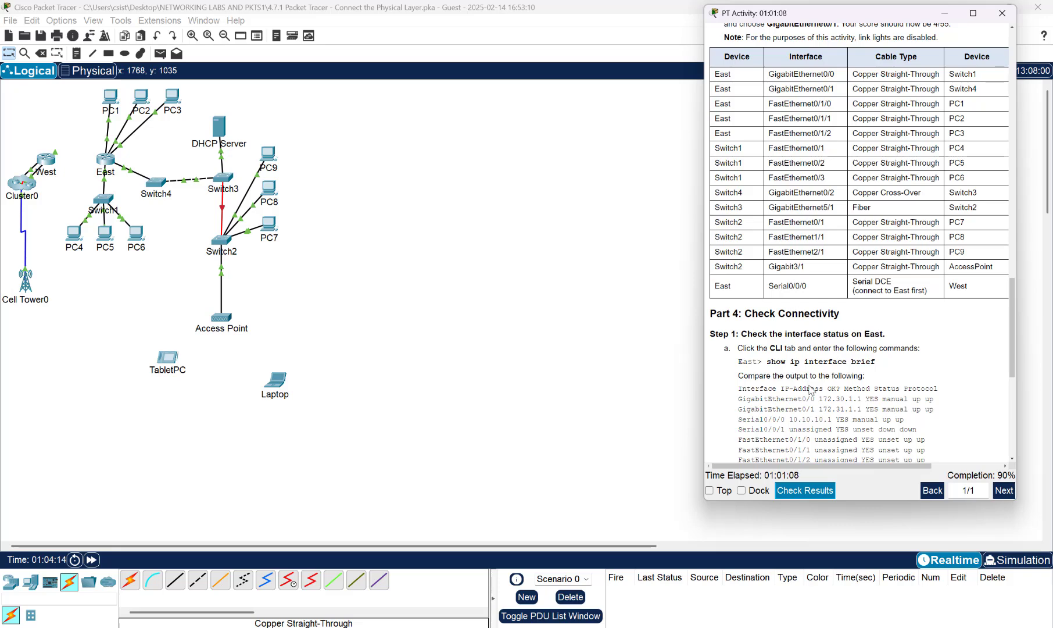
click(802, 491)
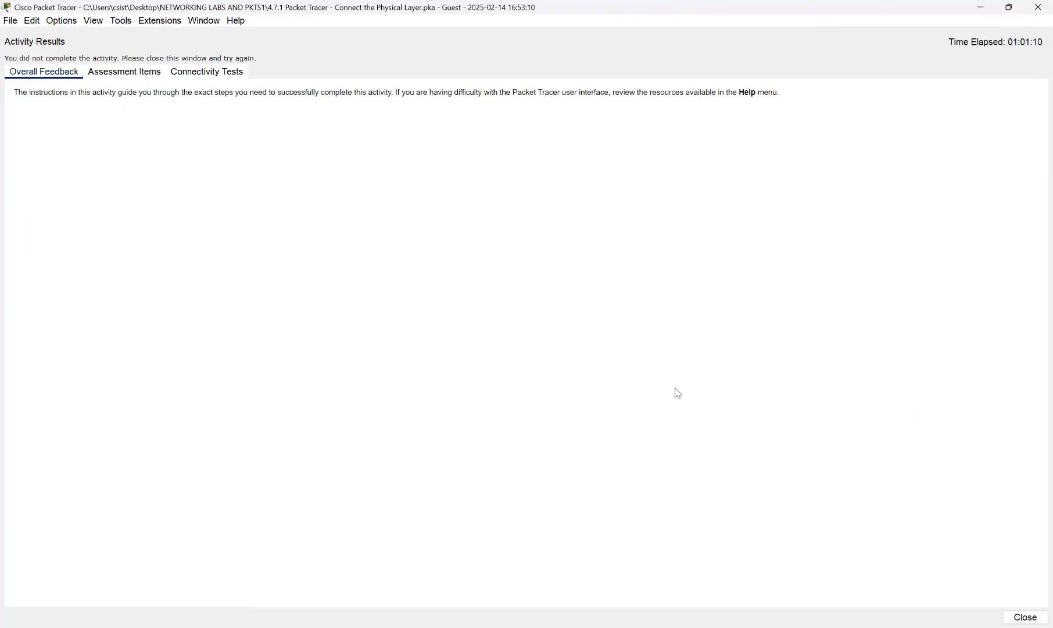
click(117, 72)
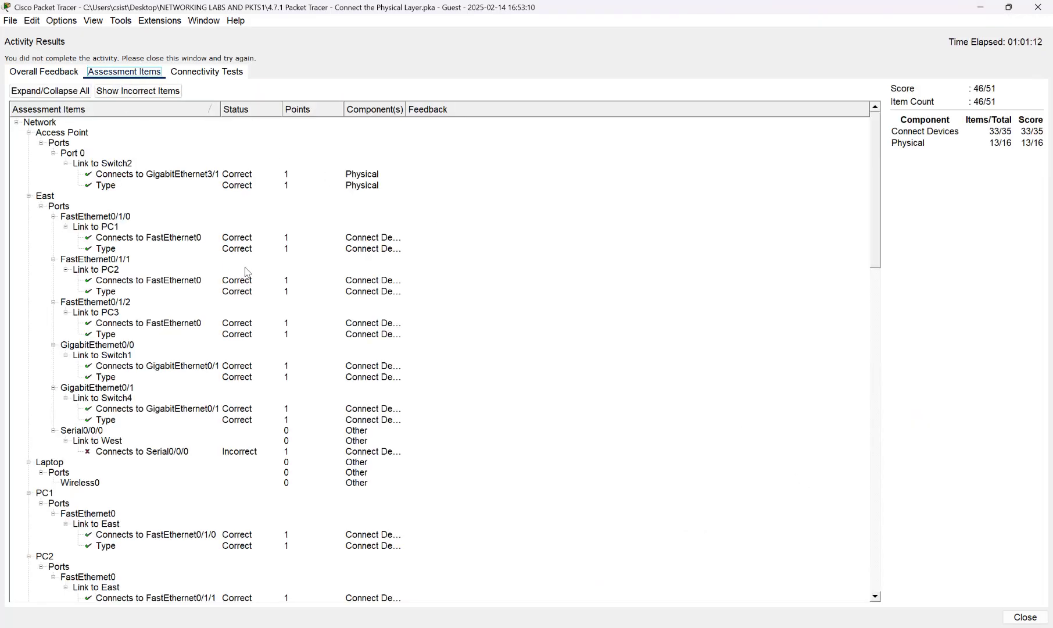
scroll(245, 269, down, 13)
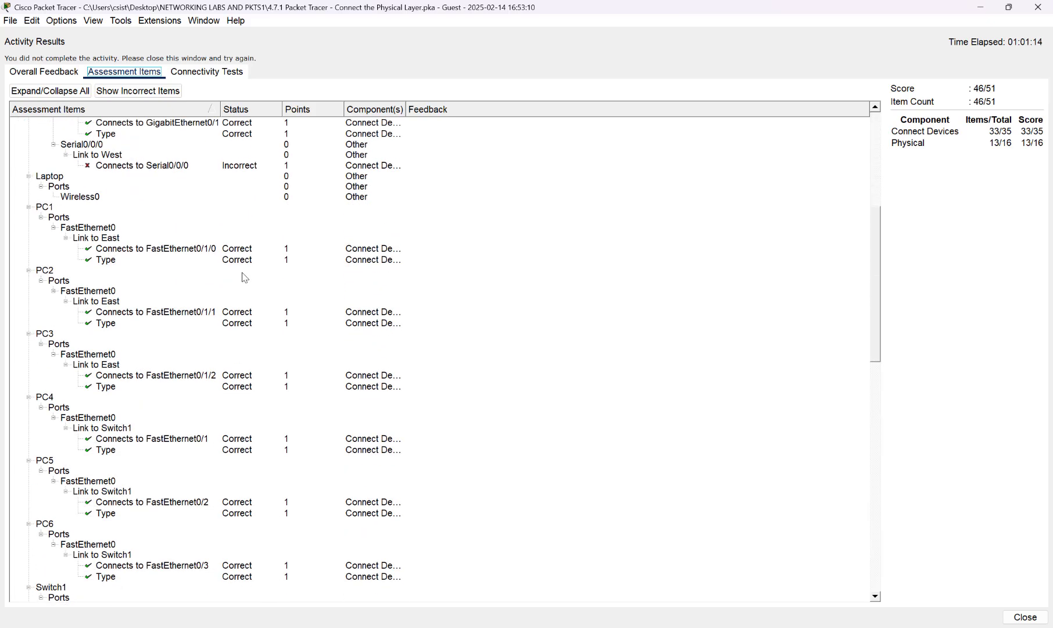
scroll(248, 275, down, 16)
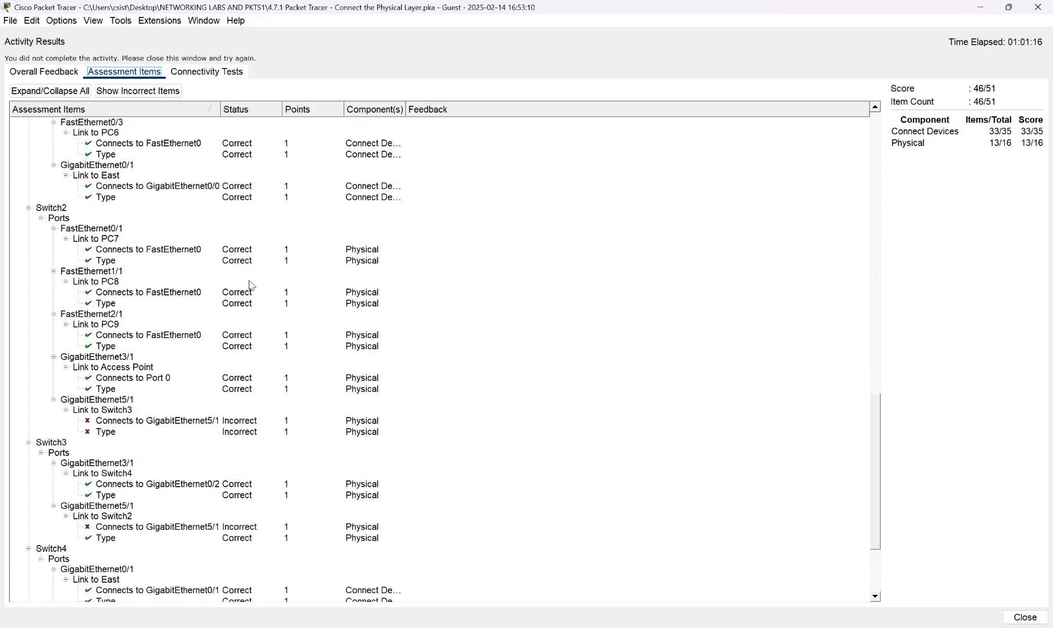
- Examine the remaining assessment items down to the West router, recheck the list up to the Access Point, and close the activity results
scroll(250, 287, down, 1)
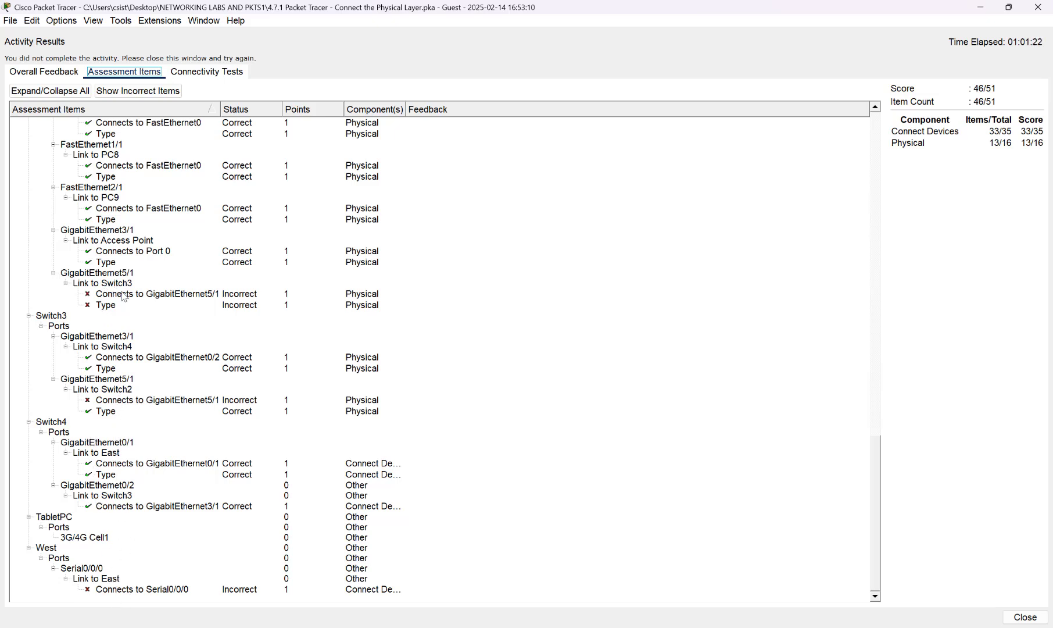
scroll(126, 302, up, 13)
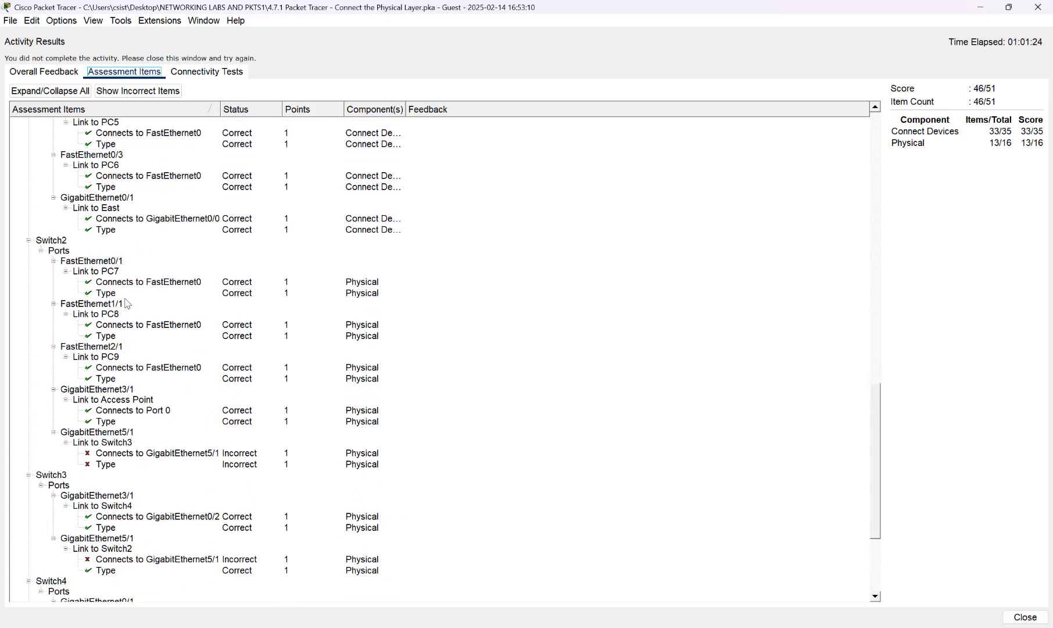
scroll(128, 299, up, 11)
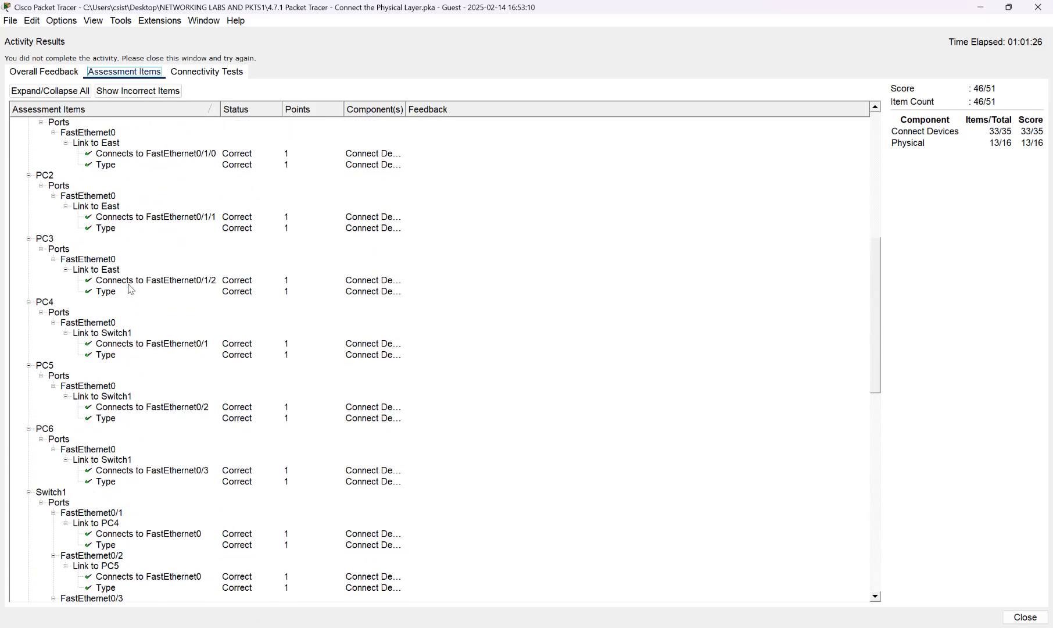
scroll(132, 287, up, 7)
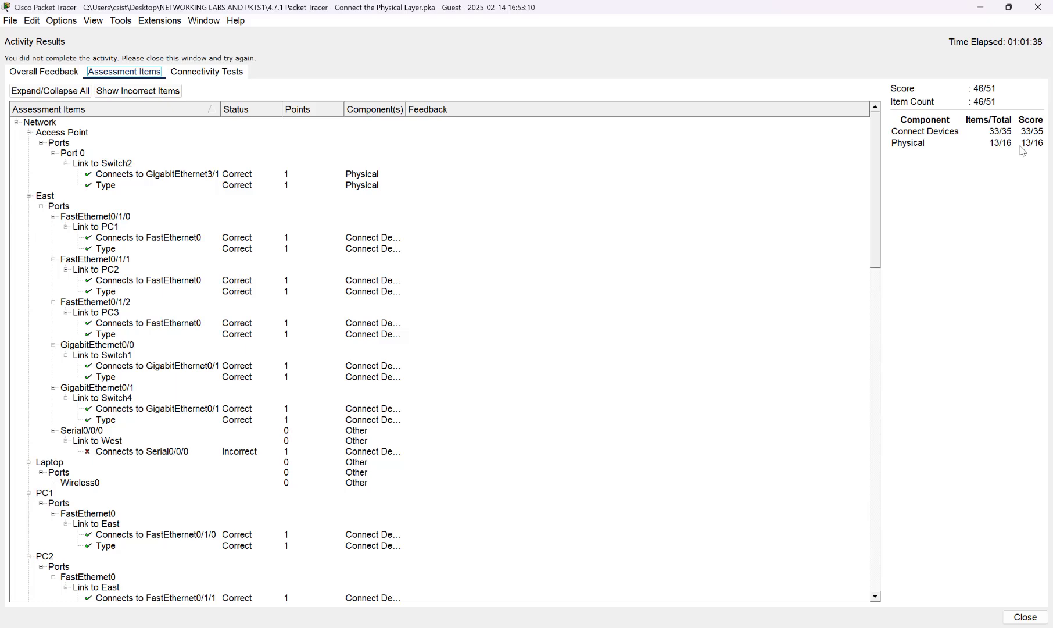
click(1039, 7)
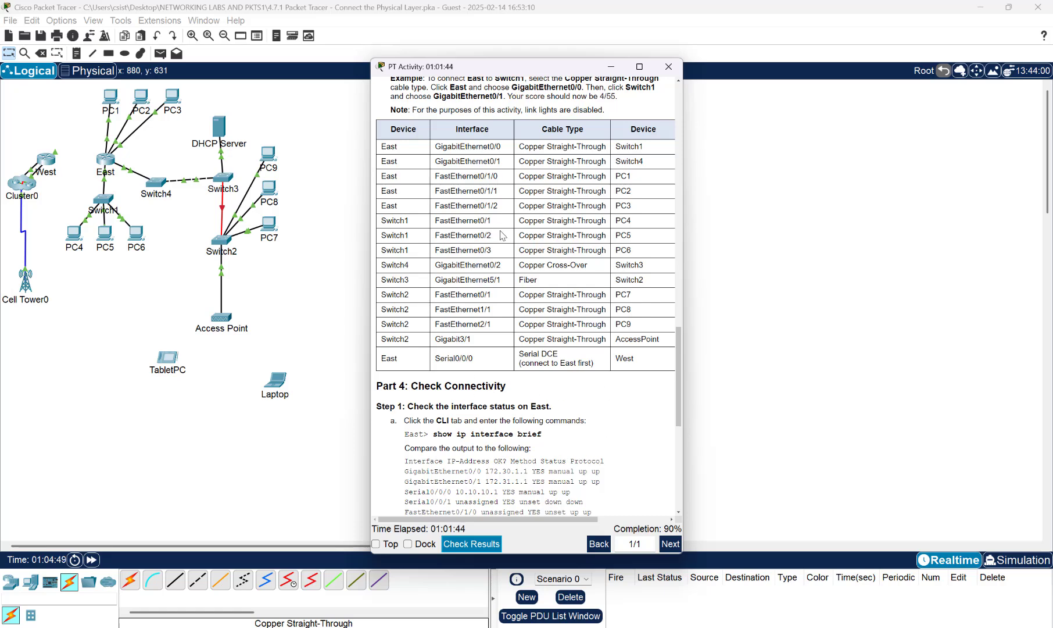
- Move the activity instructions aside, switch to LibreOffice Writer, and clear the four Switch2 rows for PC7, PC8, PC9 and AccessPoint
drag(533, 70, 807, 36)
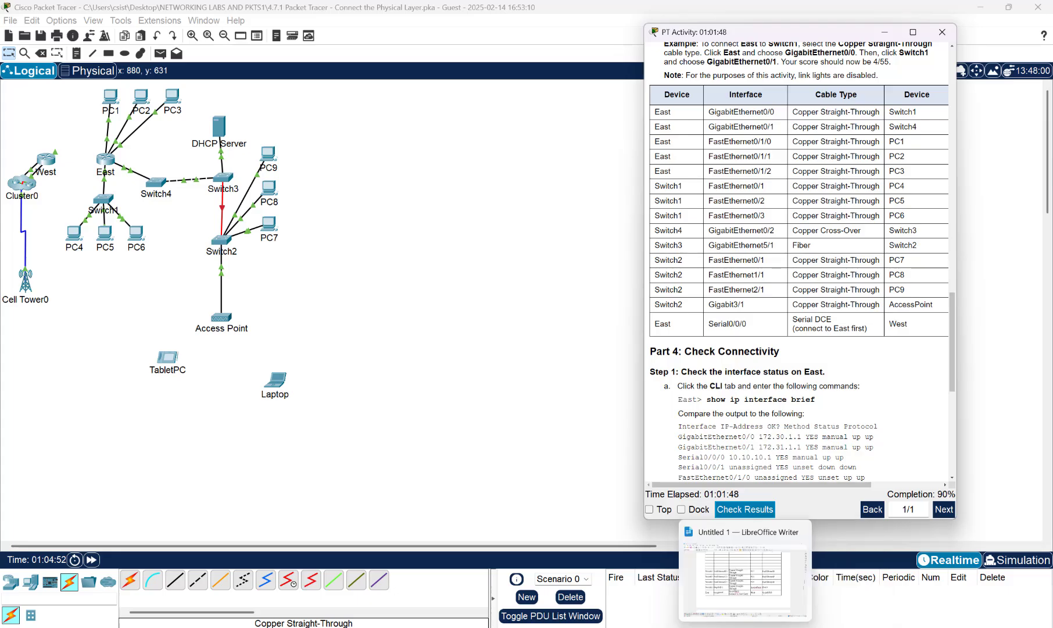
click(745, 627)
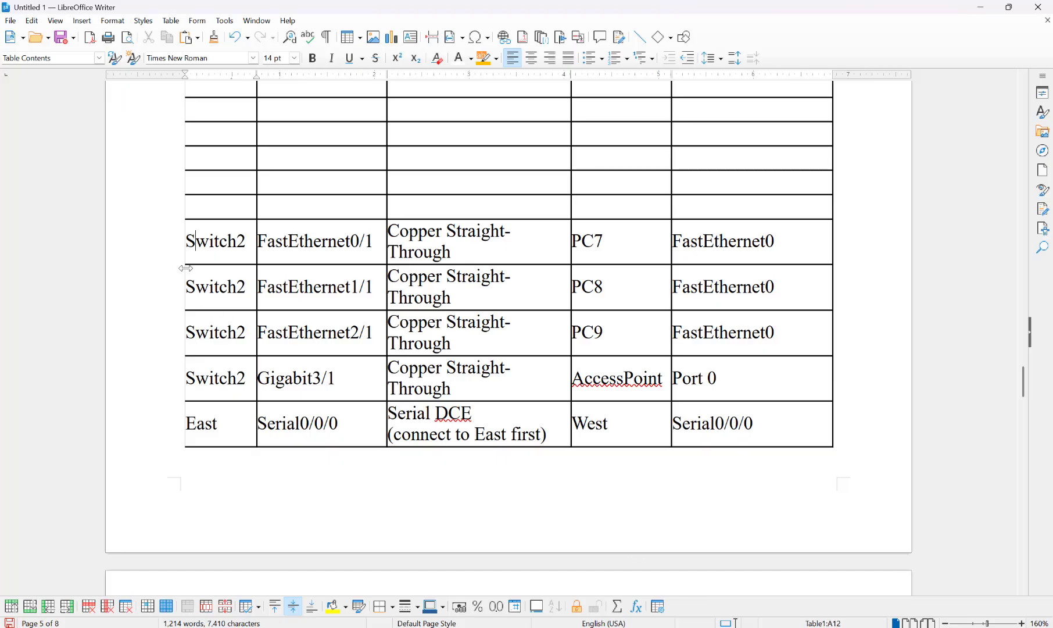
drag(194, 242, 688, 373)
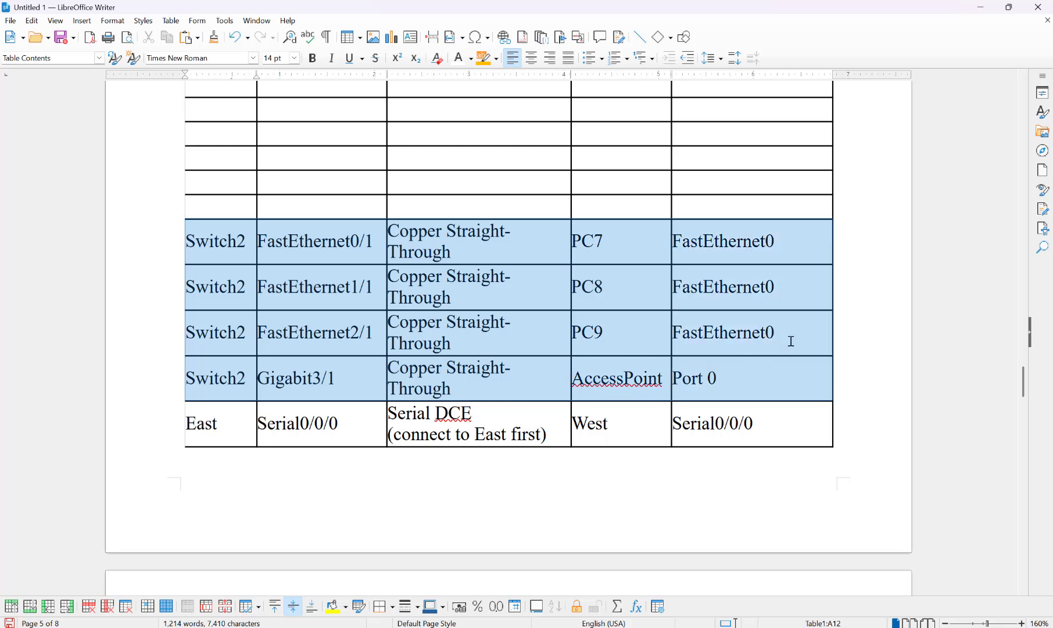
key(ctrl+shift+Delete)
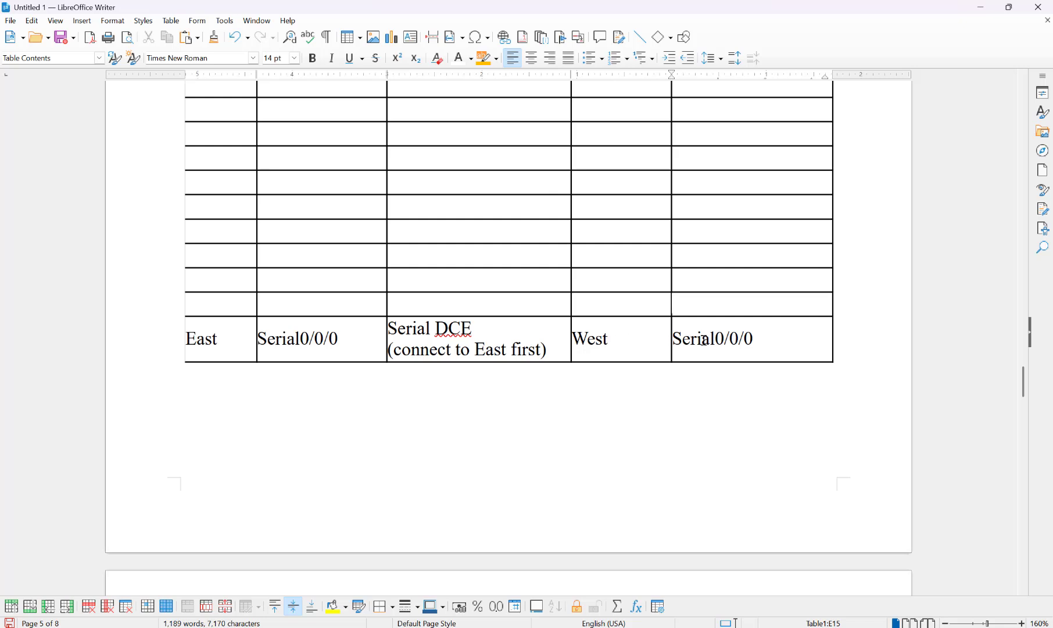
- Switch to Packet Tracer and connect East's Serial0/0/0 to West's Serial0/0/0 with a Serial DCE cable, starting at East
click(980, 7)
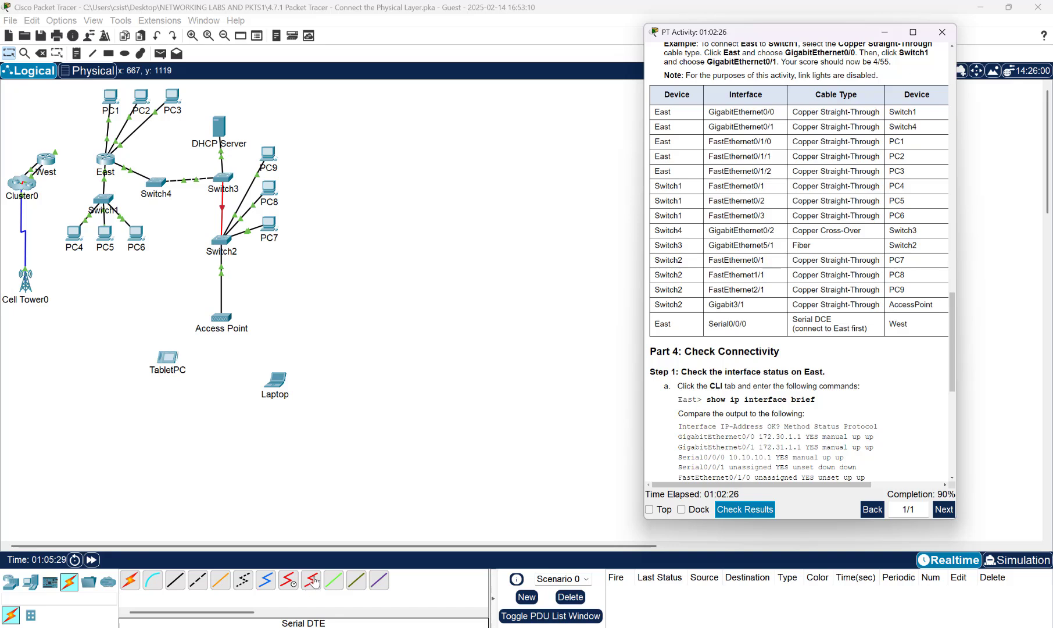
click(285, 585)
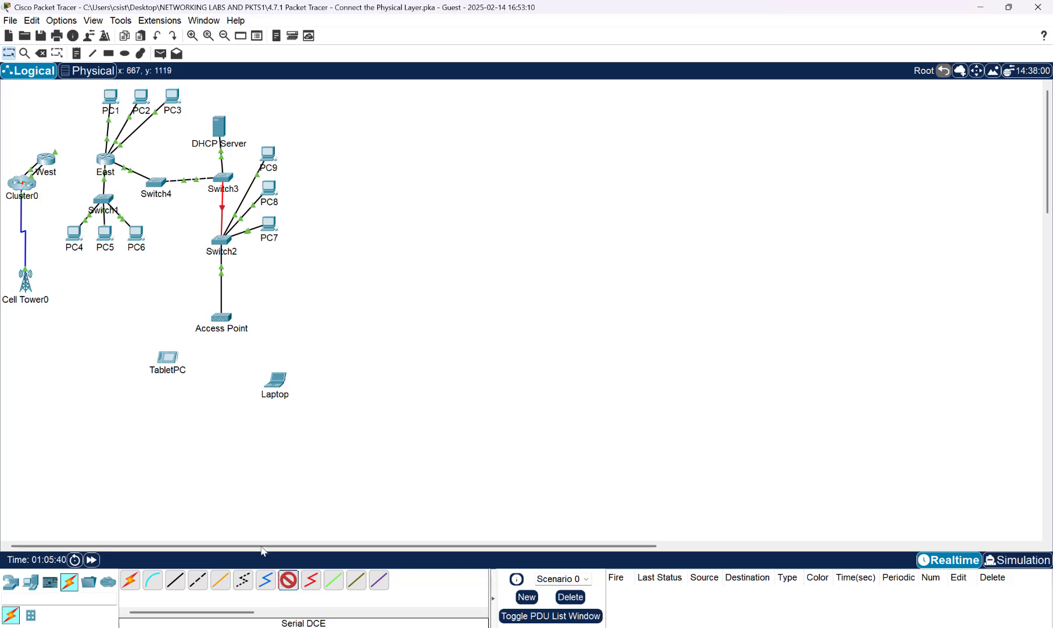
click(106, 160)
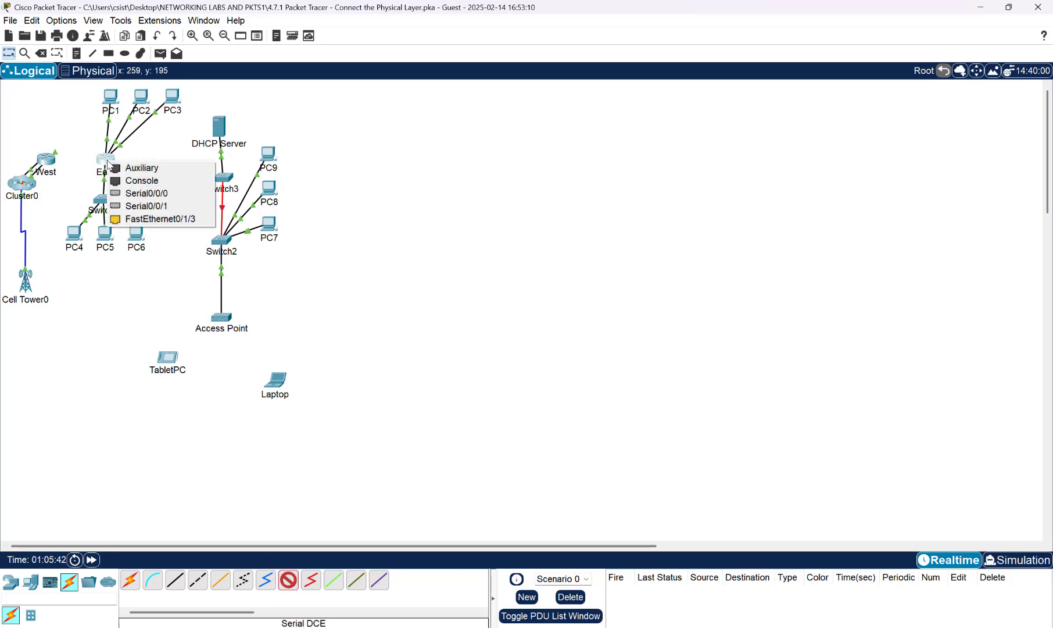
click(140, 198)
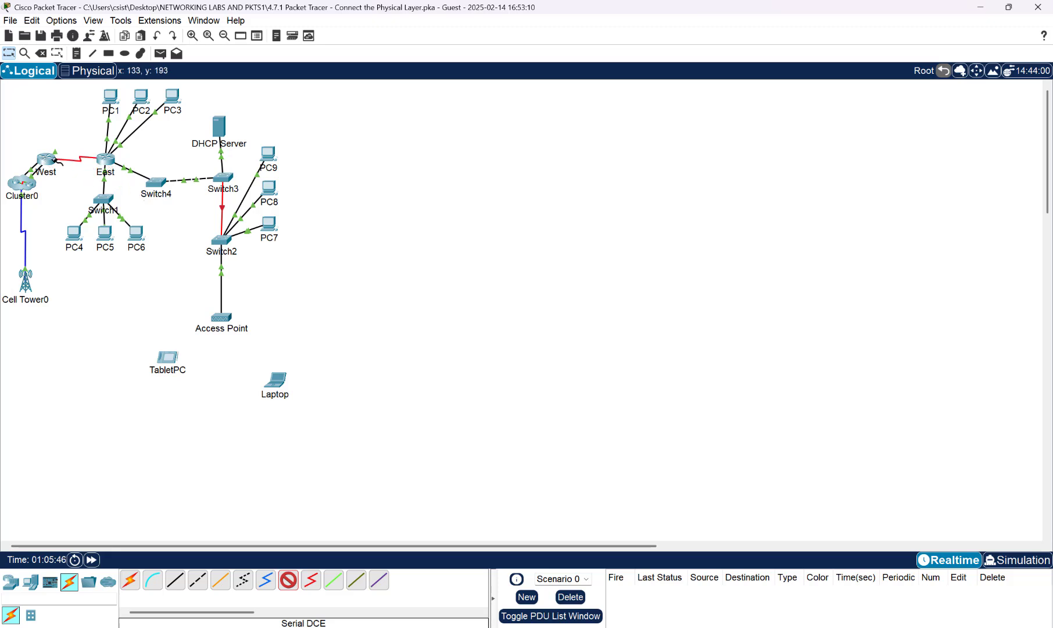
click(51, 157)
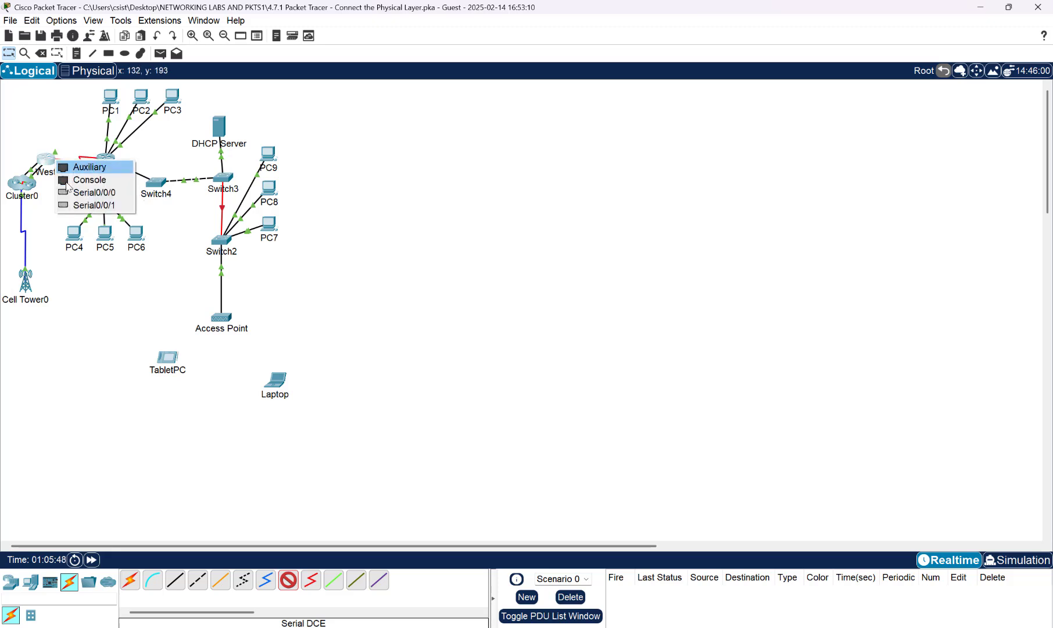
click(75, 198)
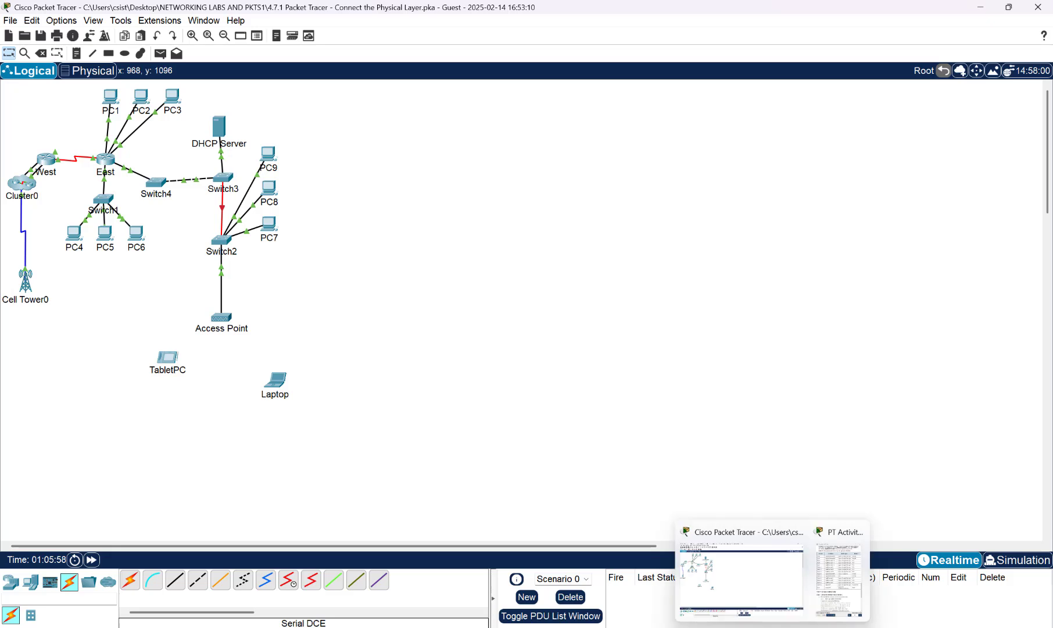
- Switch to LibreOffice Writer and copy the command "show ip interface brief" from Part 4, Step 1
click(799, 627)
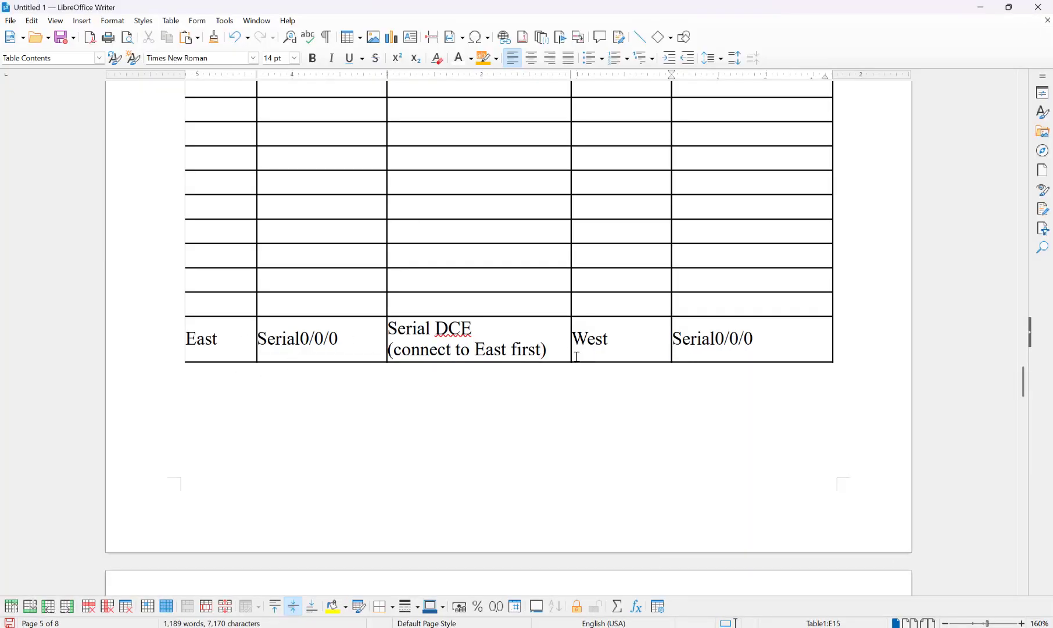
scroll(577, 356, down, 15)
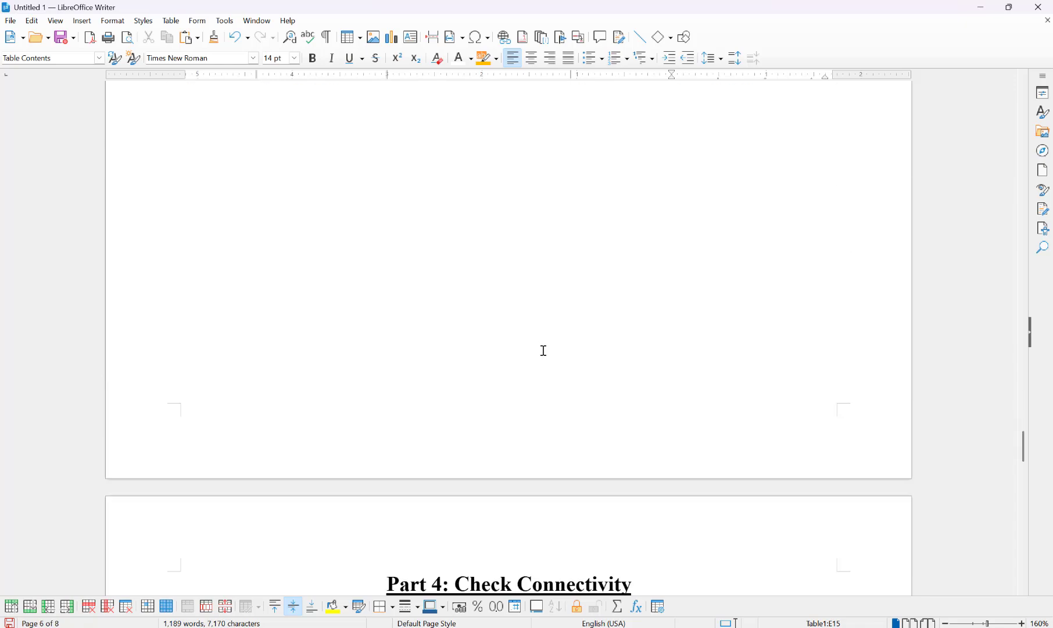
scroll(544, 351, down, 7)
scroll(540, 345, down, 2)
scroll(538, 342, up, 1)
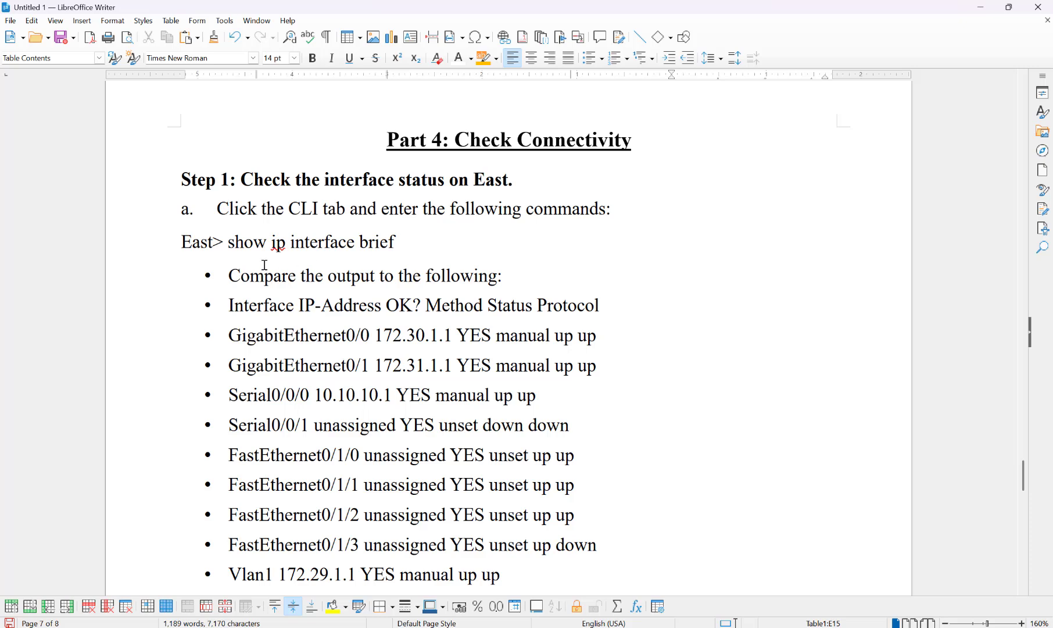
drag(407, 249, 229, 244)
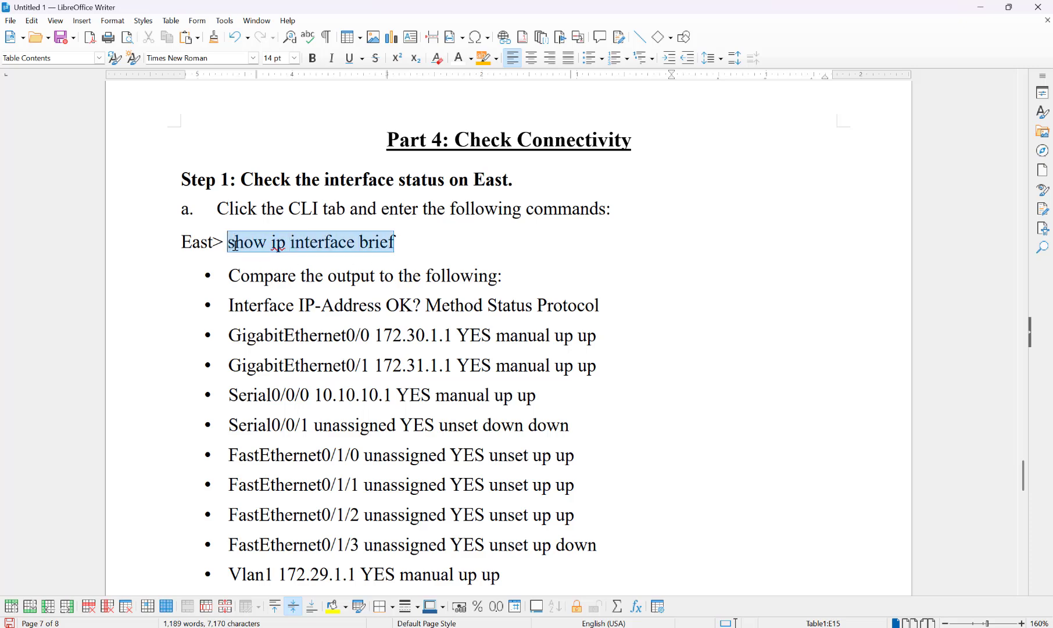
right_click(258, 244)
click(281, 266)
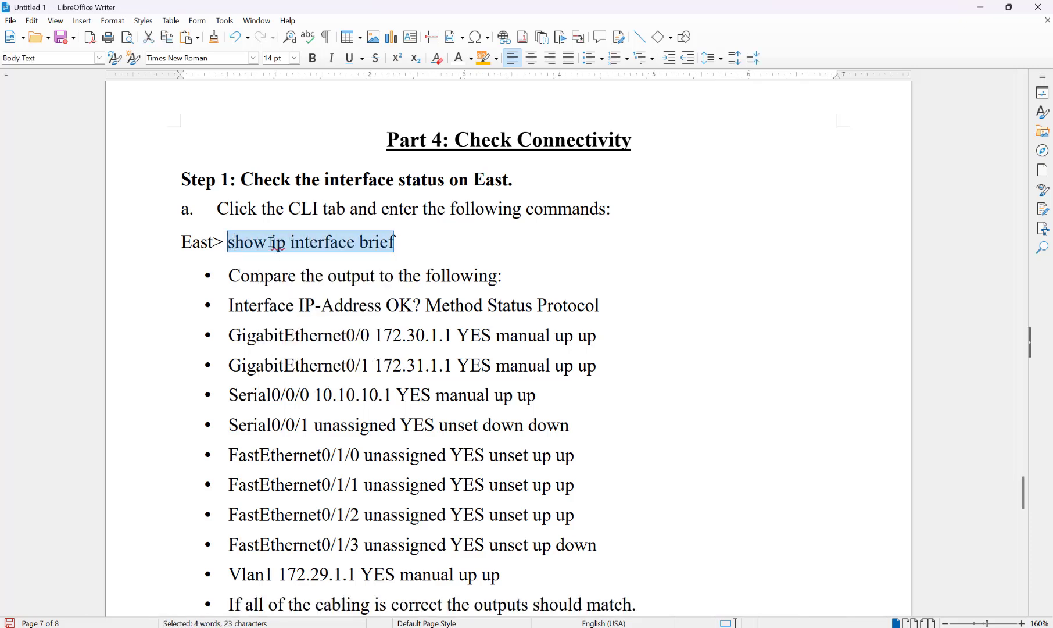
- Switch to Packet Tracer, open the East router's command line, and enter privileged EXEC mode with "en"
click(981, 7)
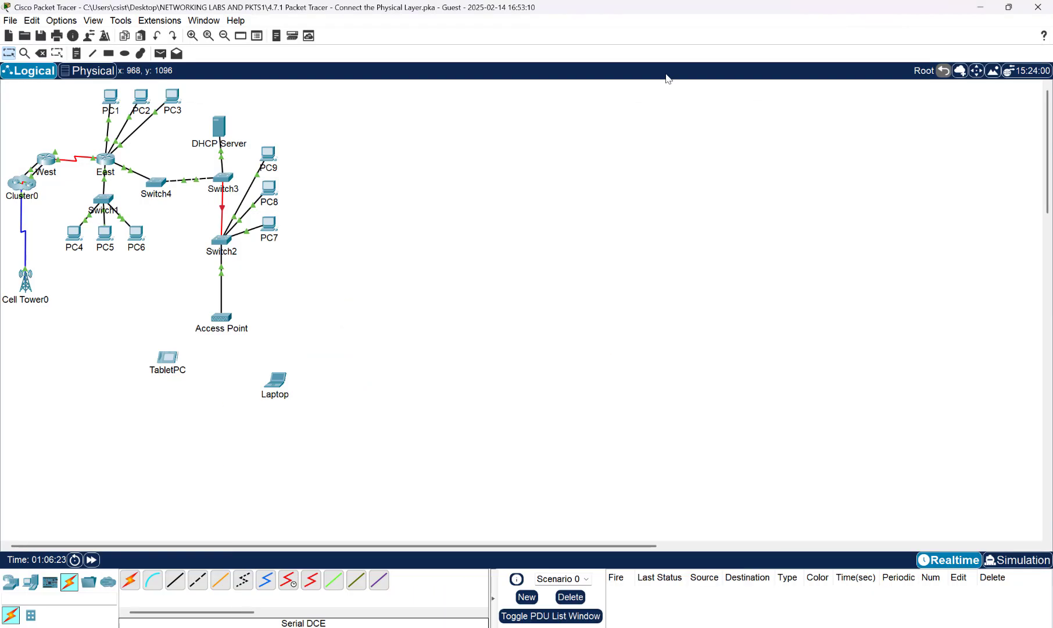
click(109, 164)
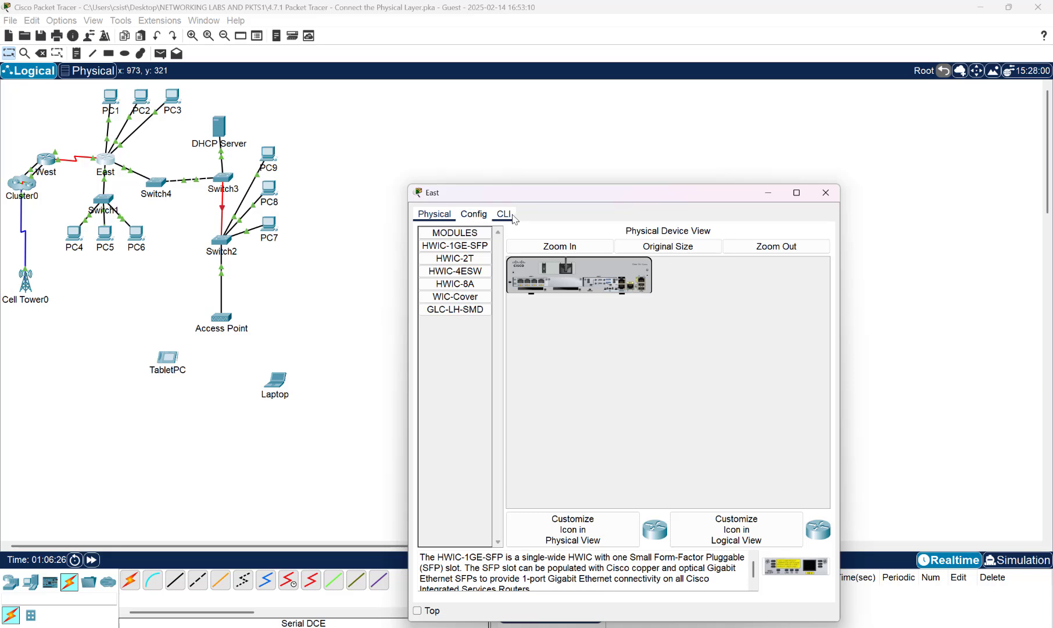
click(505, 214)
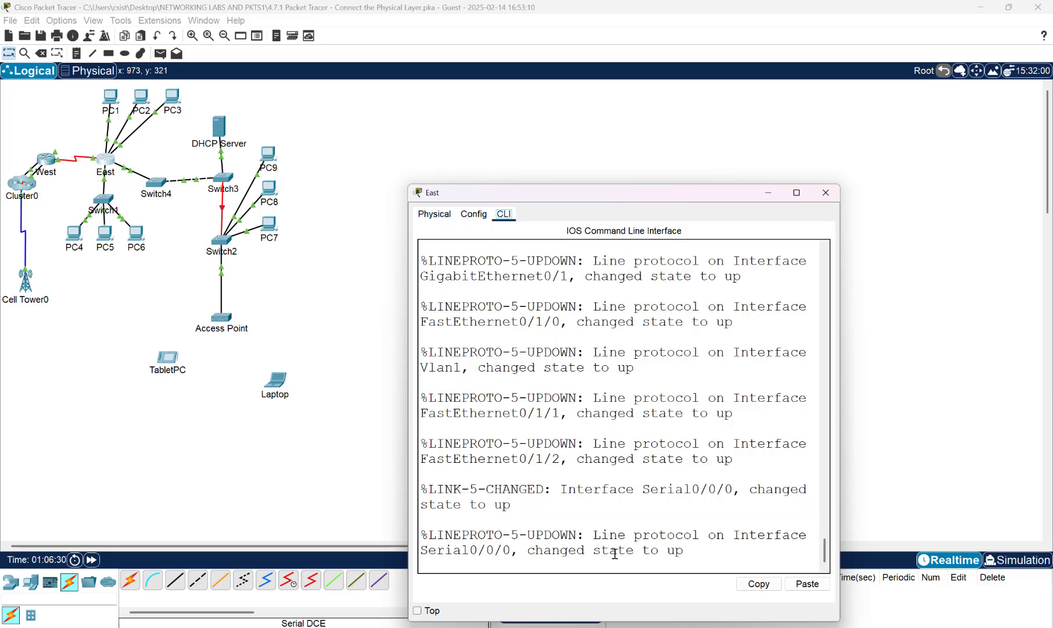
key(Return)
key(Return)
key(Return)
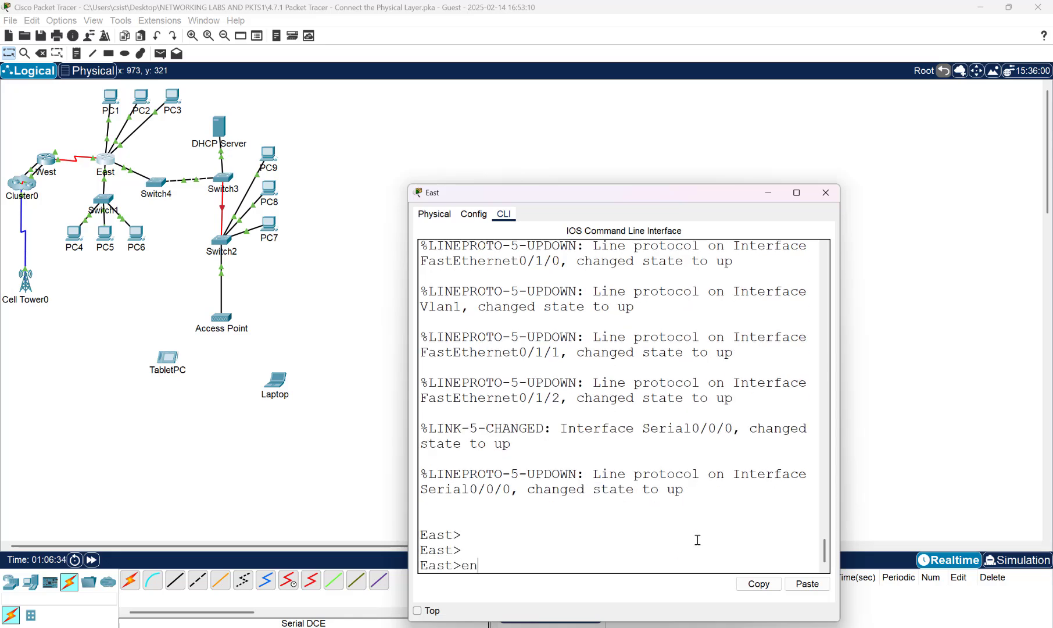
text(en)
key(Return)
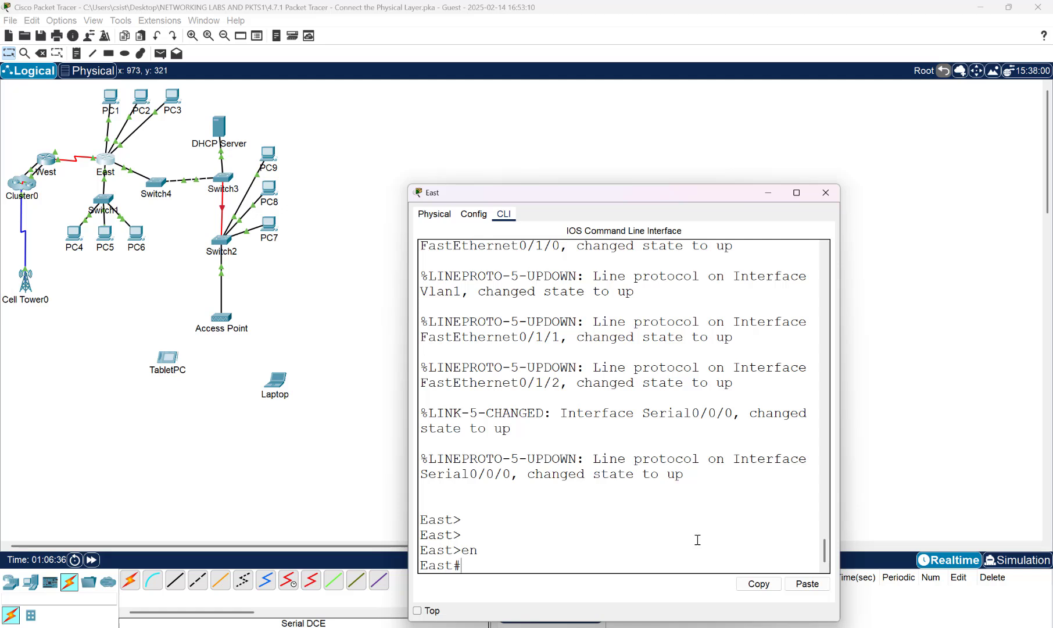
- Run the copied "show ip interface brief" command on East and examine its output in the maximized window
right_click(469, 568)
click(497, 590)
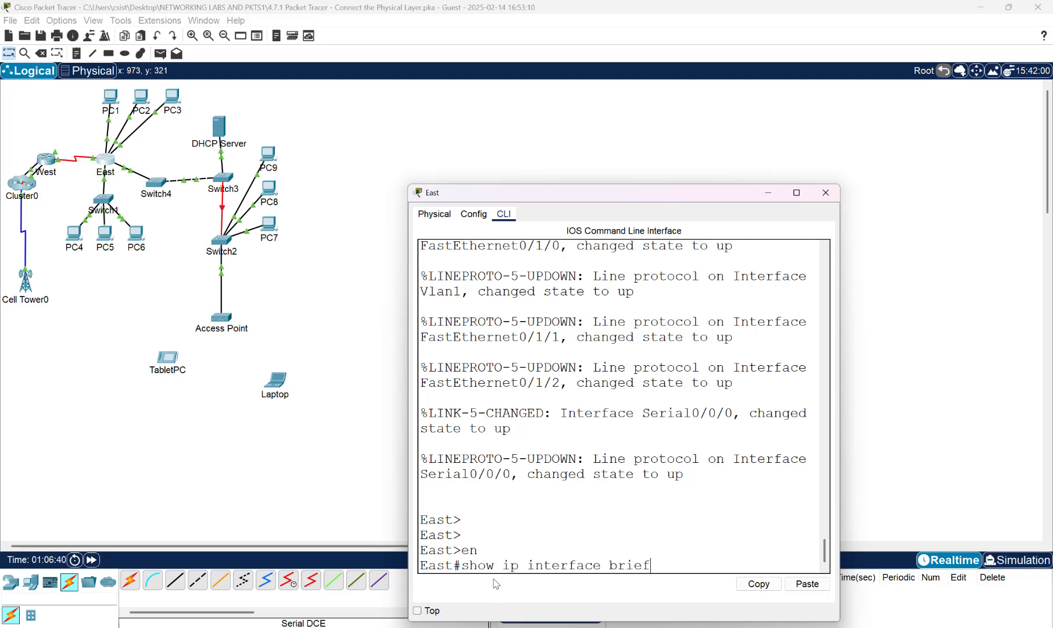
key(Return)
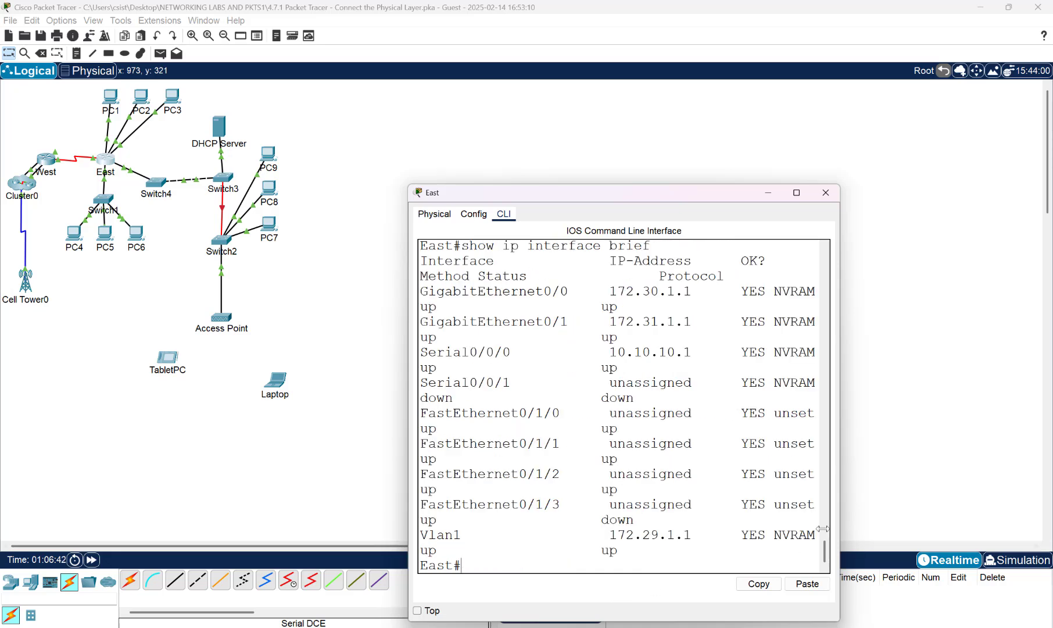
click(796, 195)
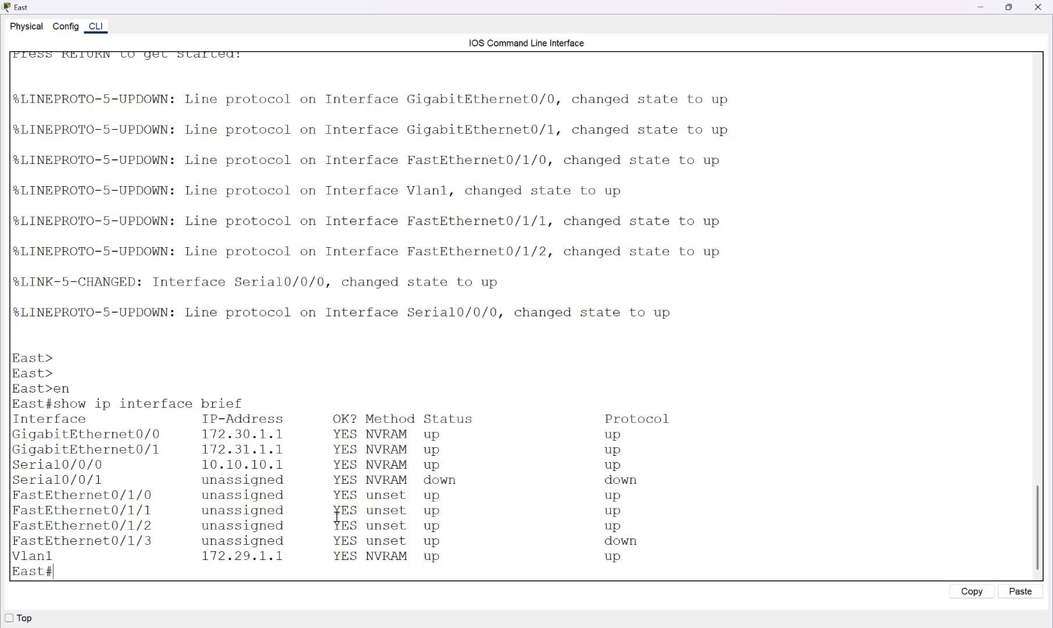
scroll(348, 375, up, 5)
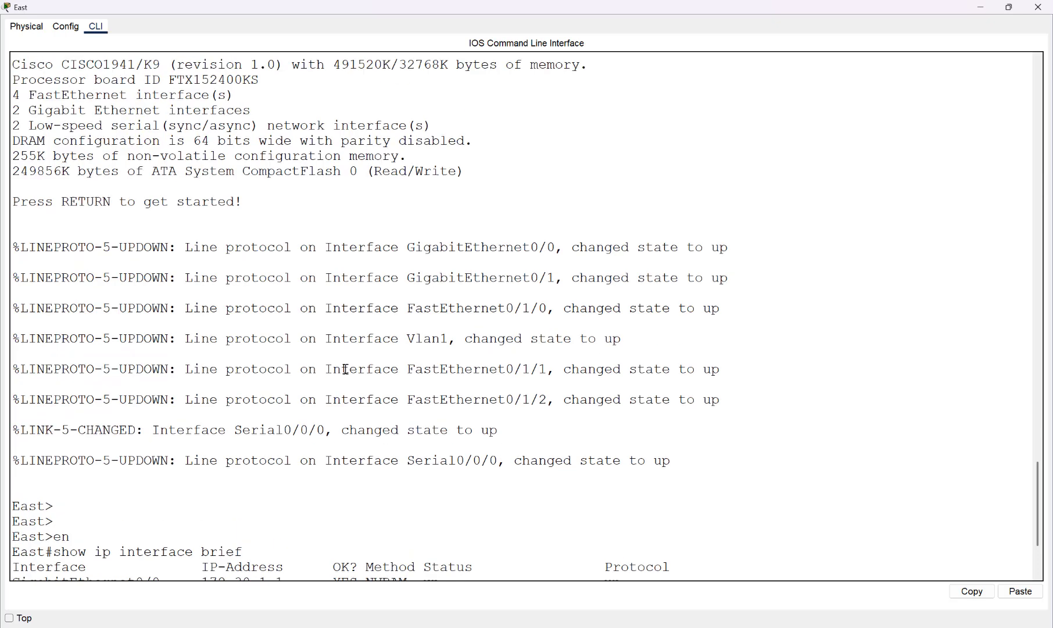
scroll(346, 366, up, 1)
scroll(345, 365, down, 3)
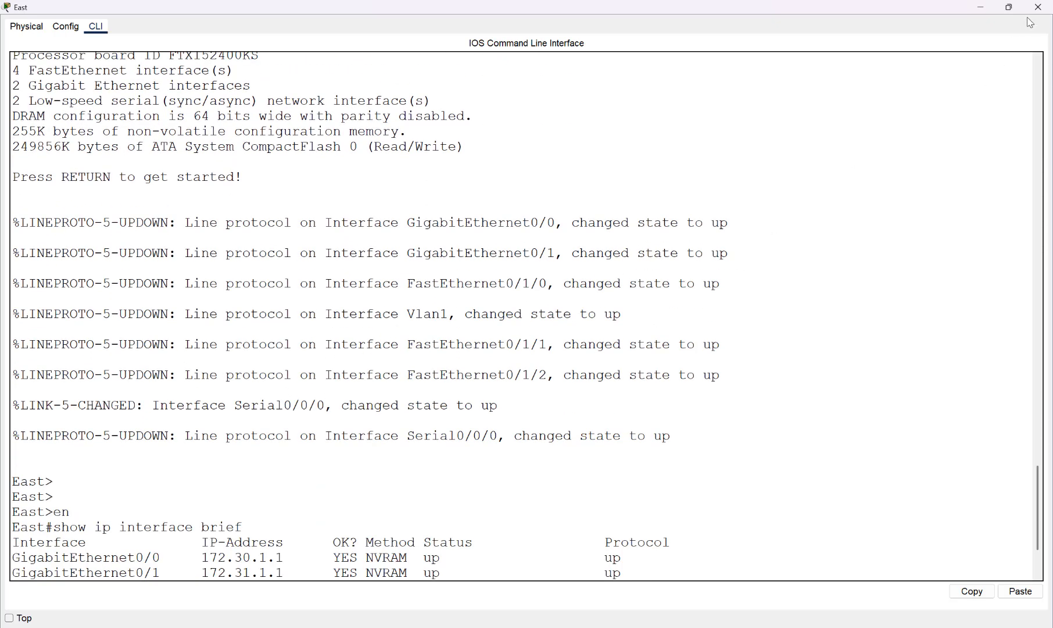
- Switch to LibreOffice Writer, compare the expected interface output, and read the Step 2 instructions for connecting the Laptop and TabletPC
key(alt+Tab)
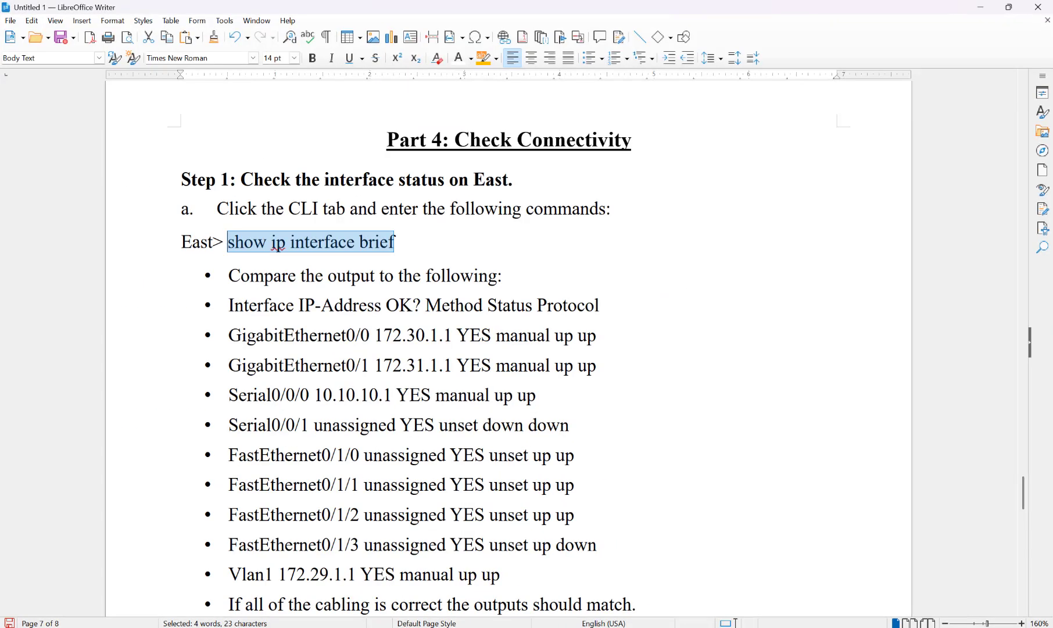
scroll(306, 349, down, 1)
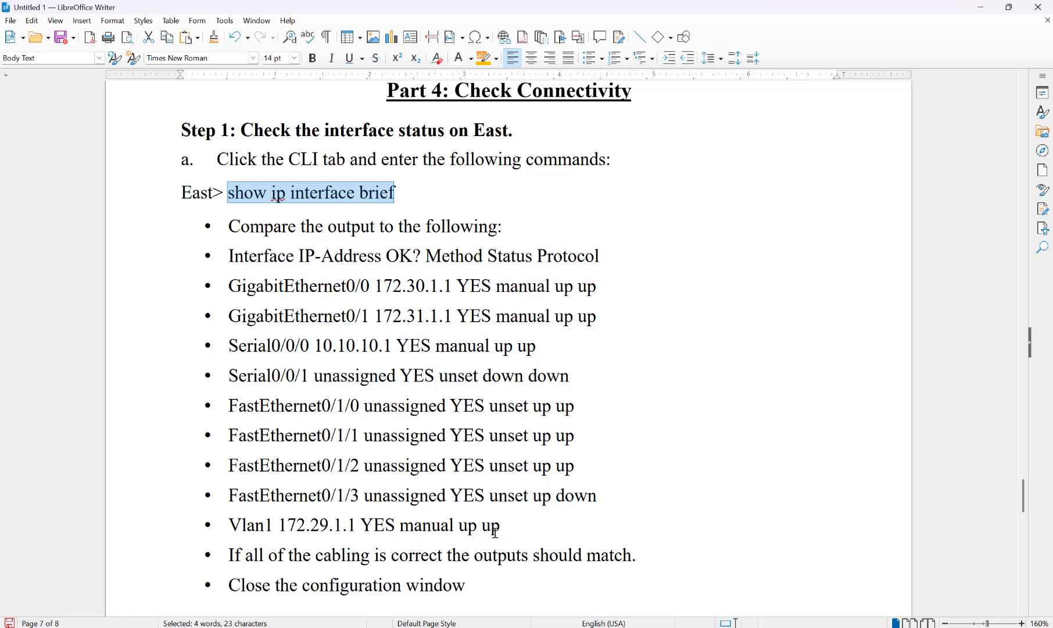
scroll(495, 532, down, 3)
scroll(451, 472, up, 4)
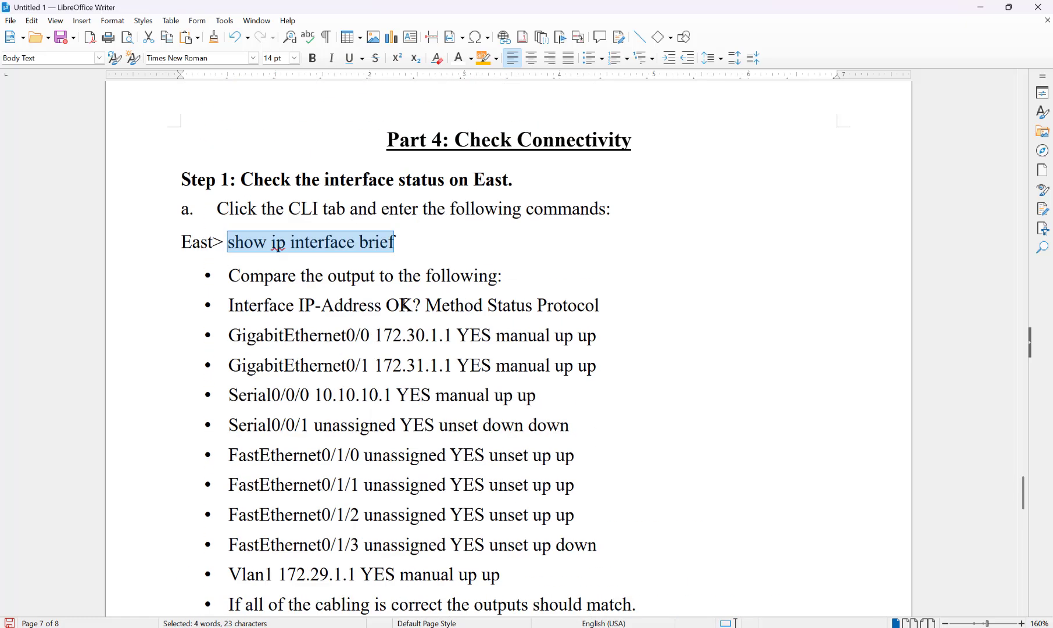
scroll(463, 602, down, 5)
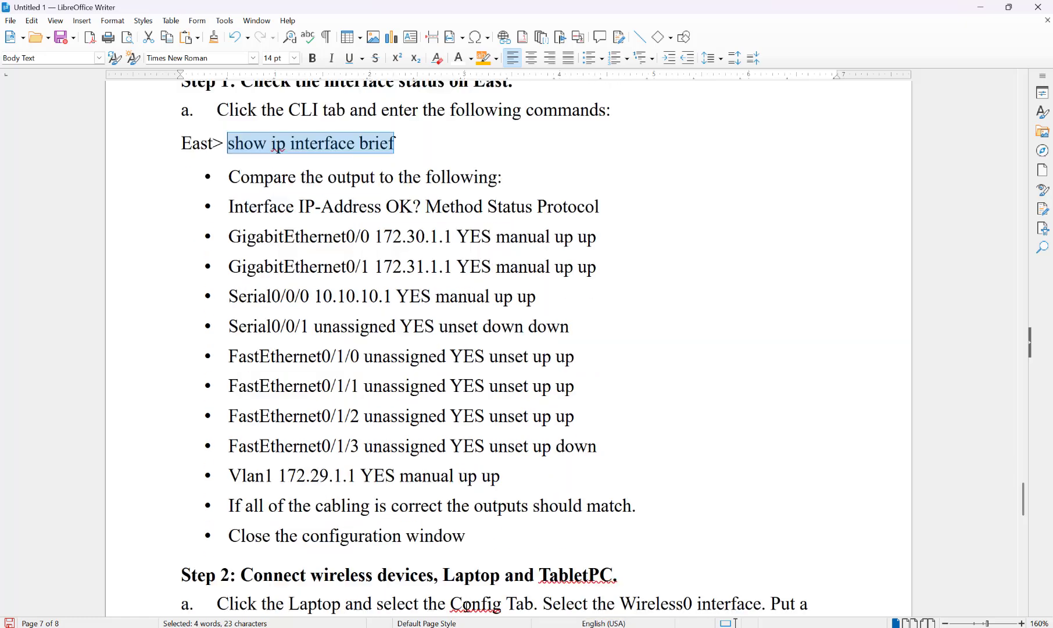
scroll(476, 581, down, 2)
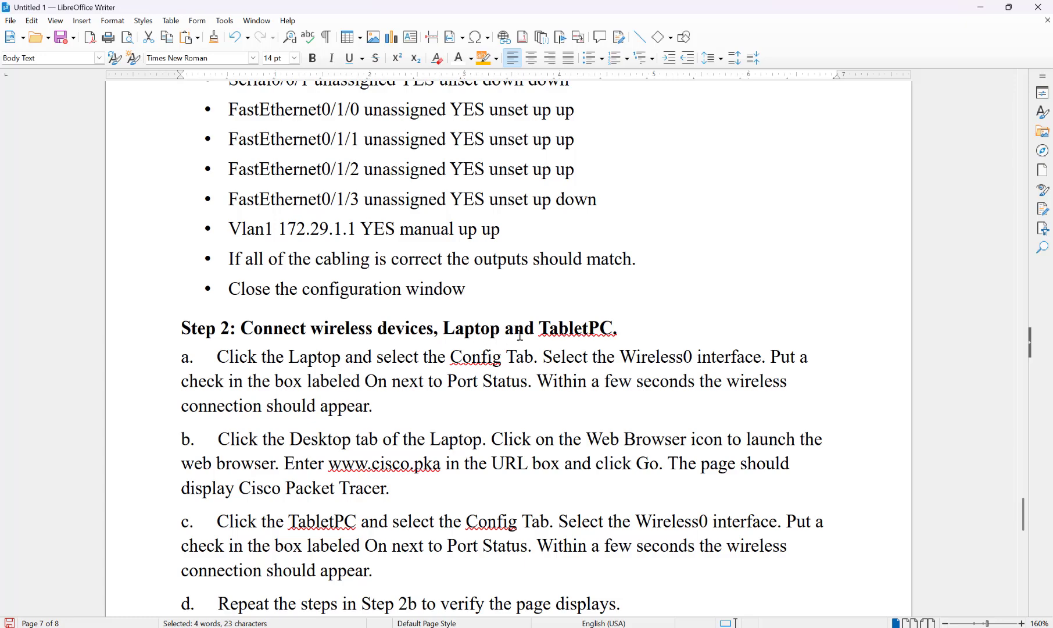
- Read the remaining lab instructions from Step 2 through Step 4, then return to the Step 2 wireless connection directions
scroll(540, 428, down, 3)
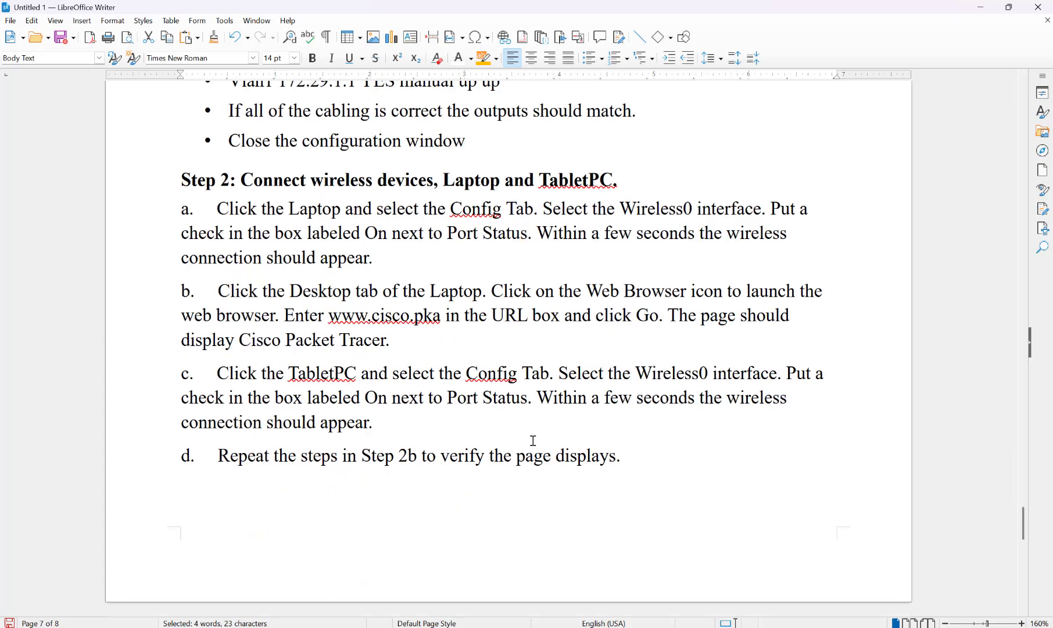
scroll(533, 440, down, 9)
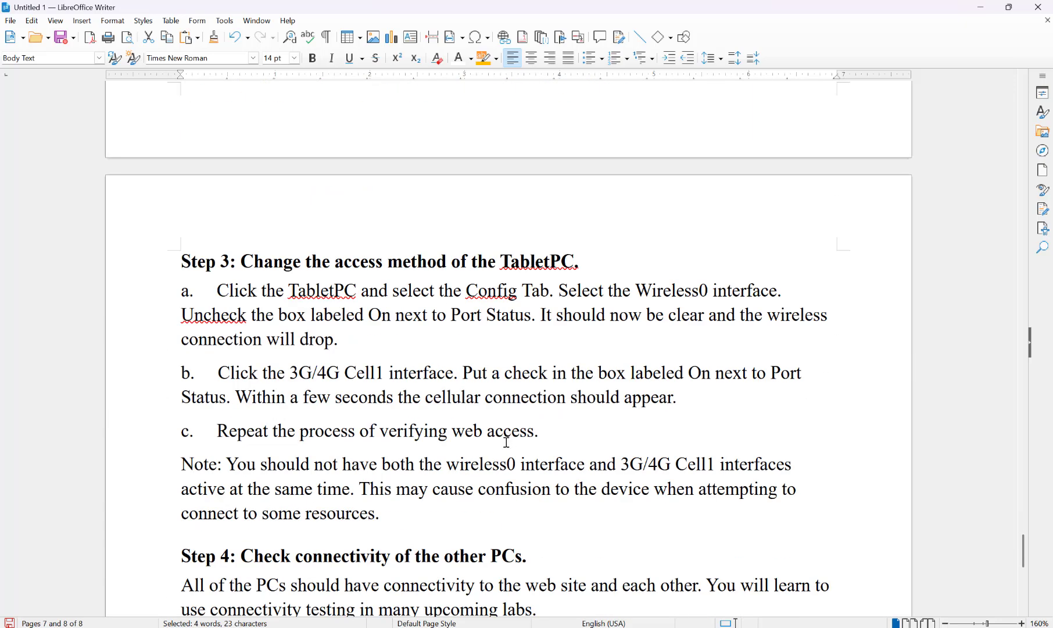
scroll(476, 482, down, 4)
scroll(466, 473, down, 8)
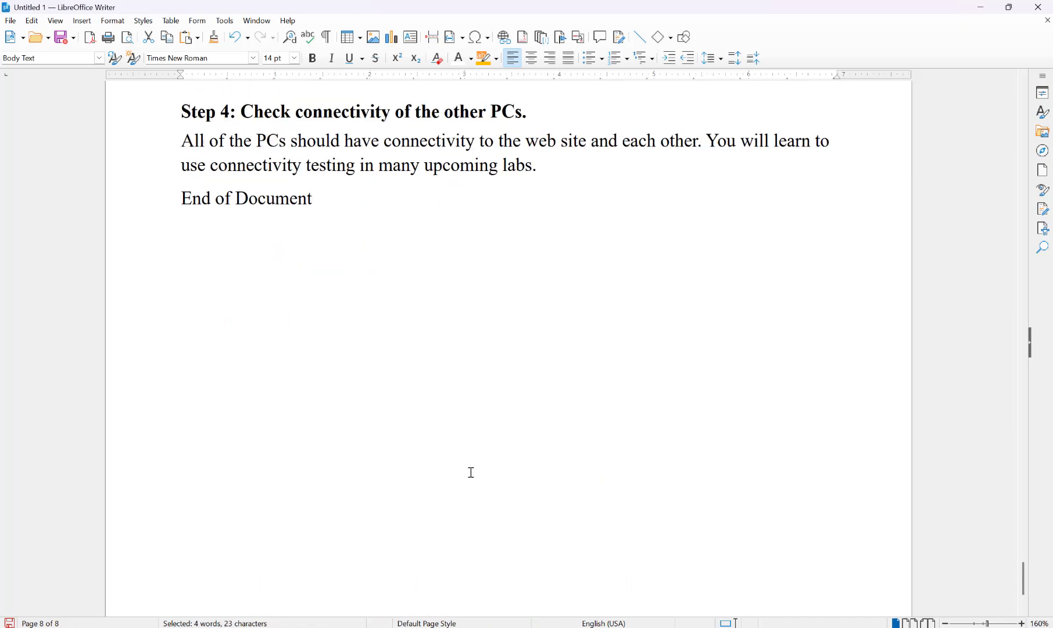
scroll(472, 467, up, 9)
scroll(472, 483, up, 8)
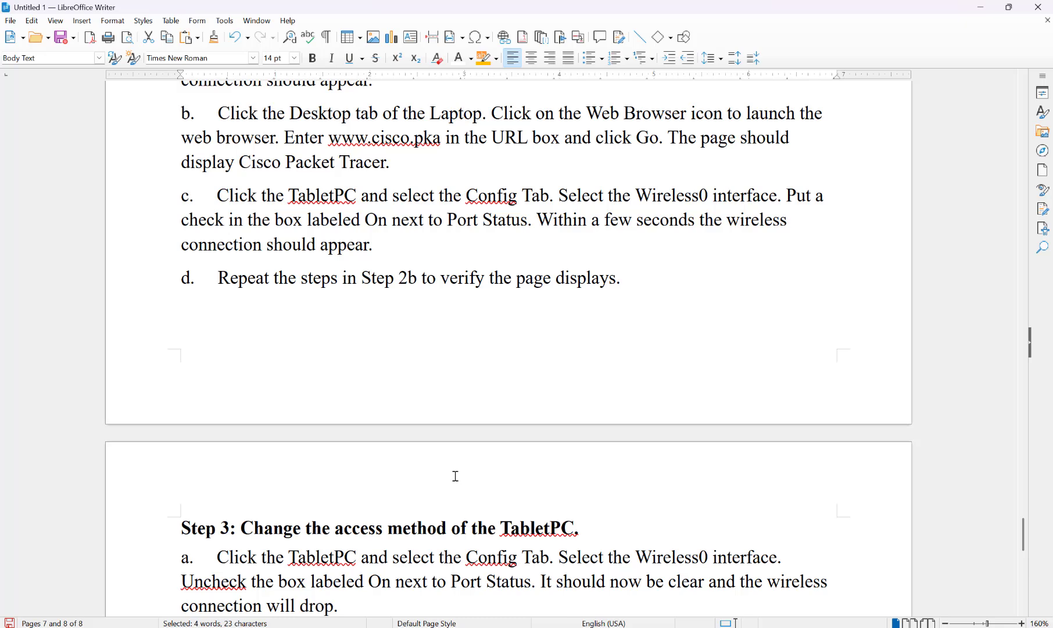
scroll(421, 397, up, 5)
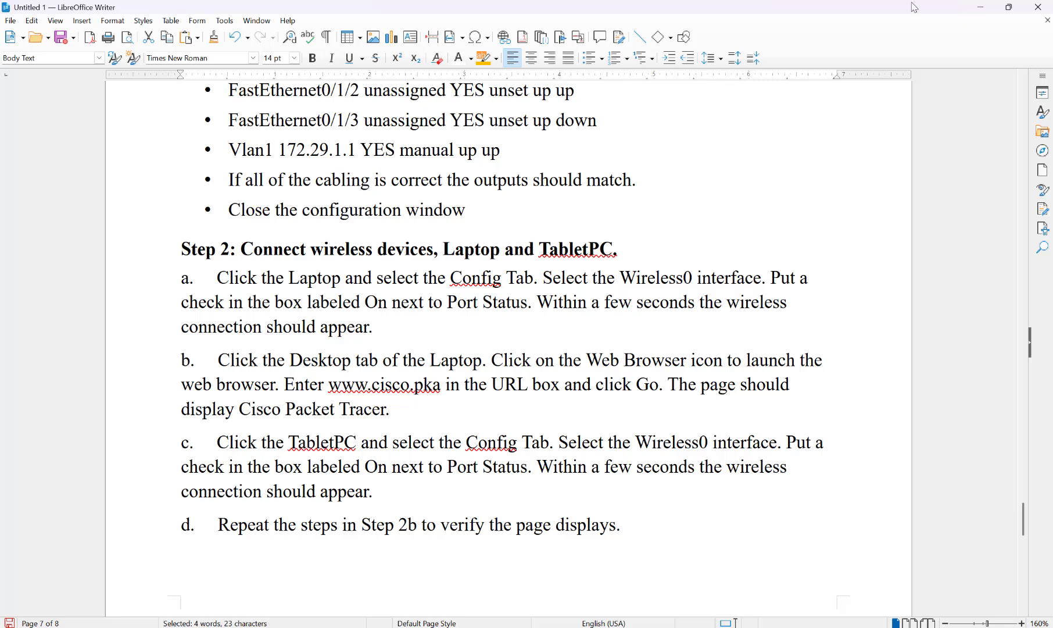
- Switch to Packet Tracer, close the East router window, and turn on the Port Status of the Laptop's Wireless0 interface
click(980, 7)
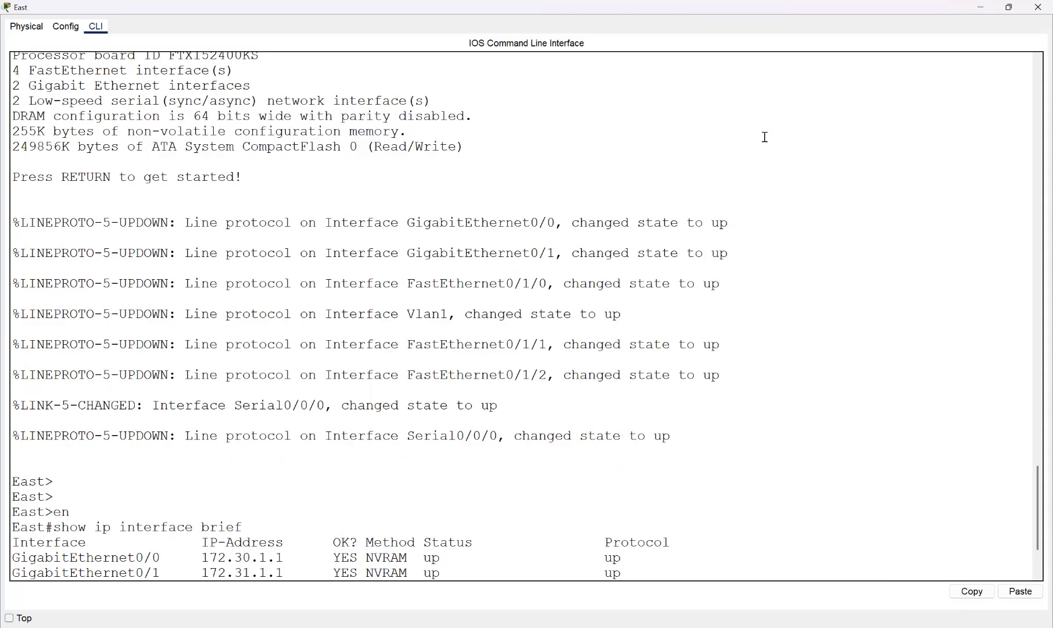
click(1038, 7)
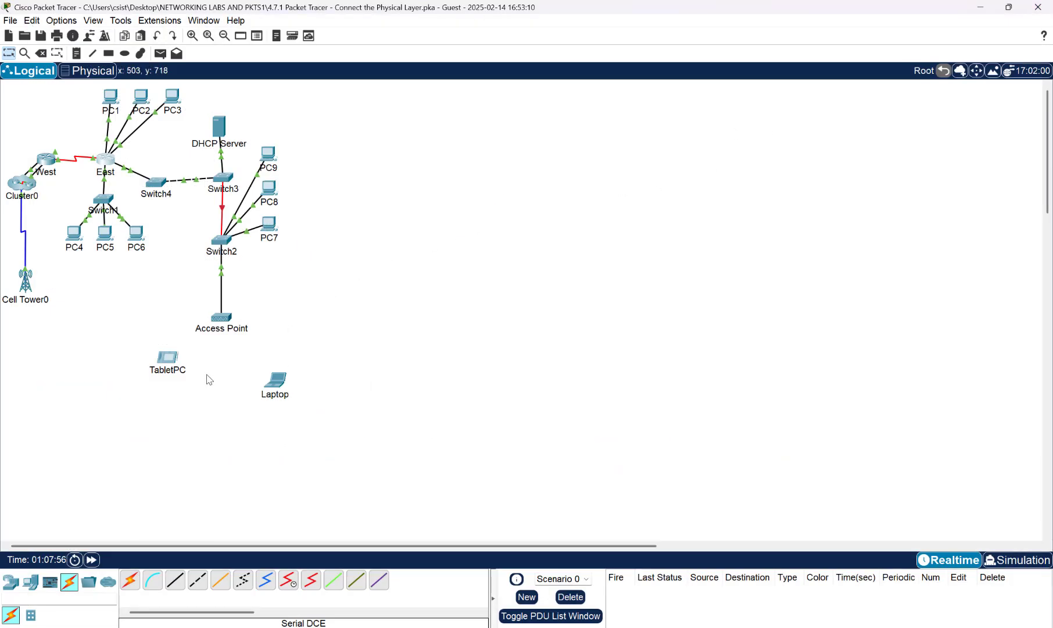
click(278, 382)
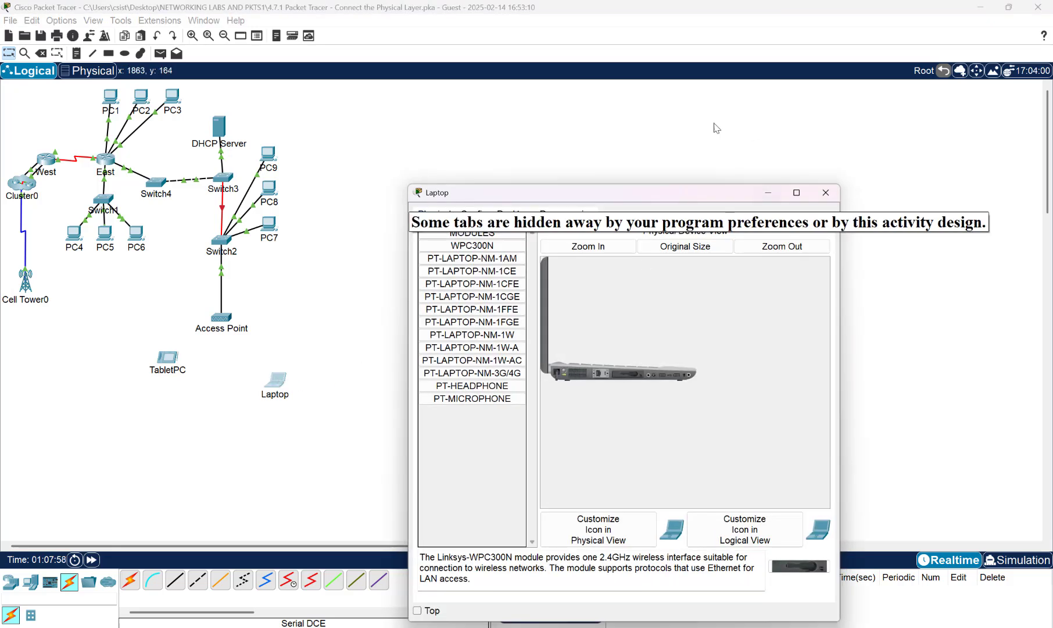
click(472, 215)
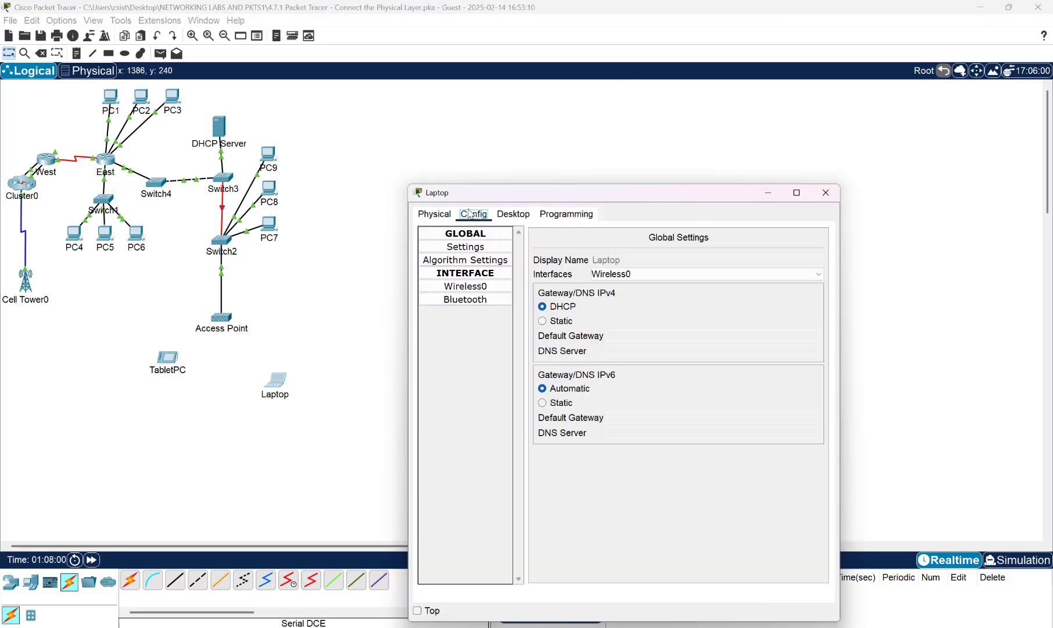
click(465, 286)
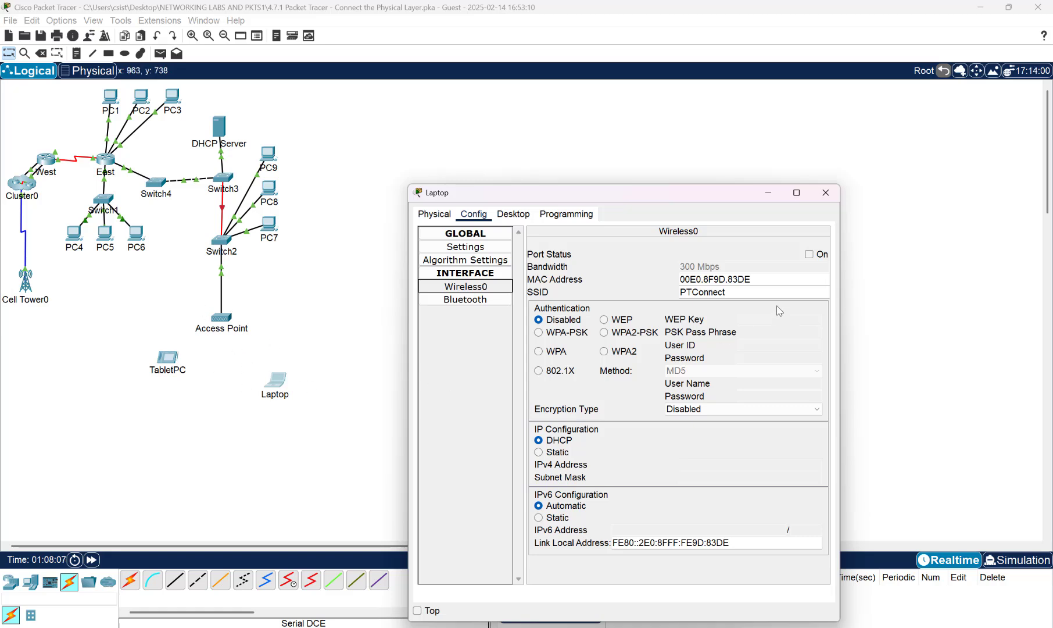
click(809, 255)
click(809, 255)
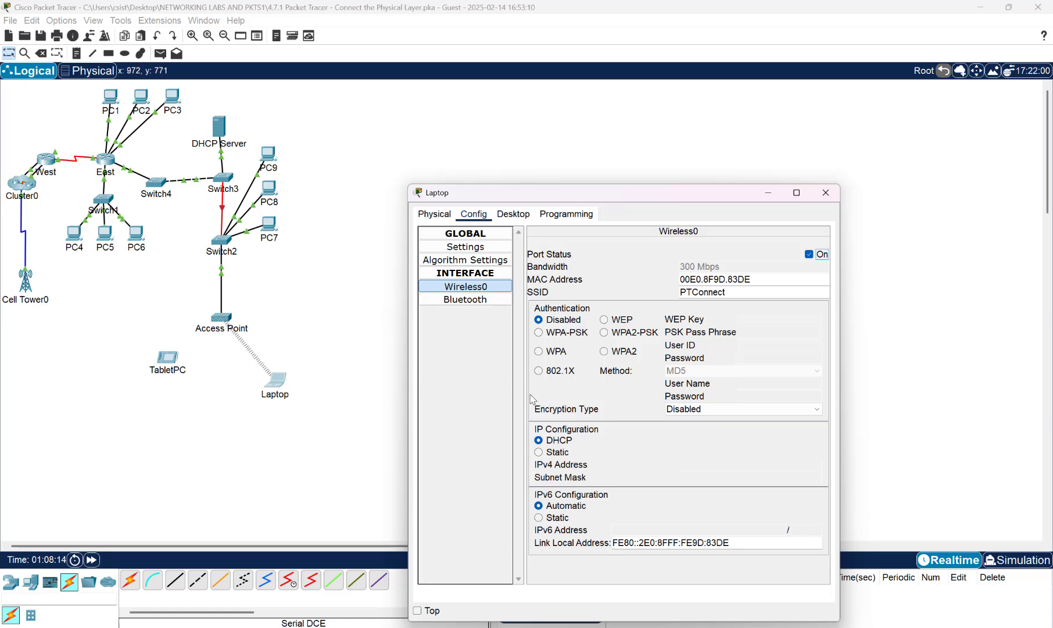
click(826, 193)
- Turn on the Port Status of the TabletPC's Wireless0 interface and move the TabletPC down roughly level with the Laptop
click(163, 361)
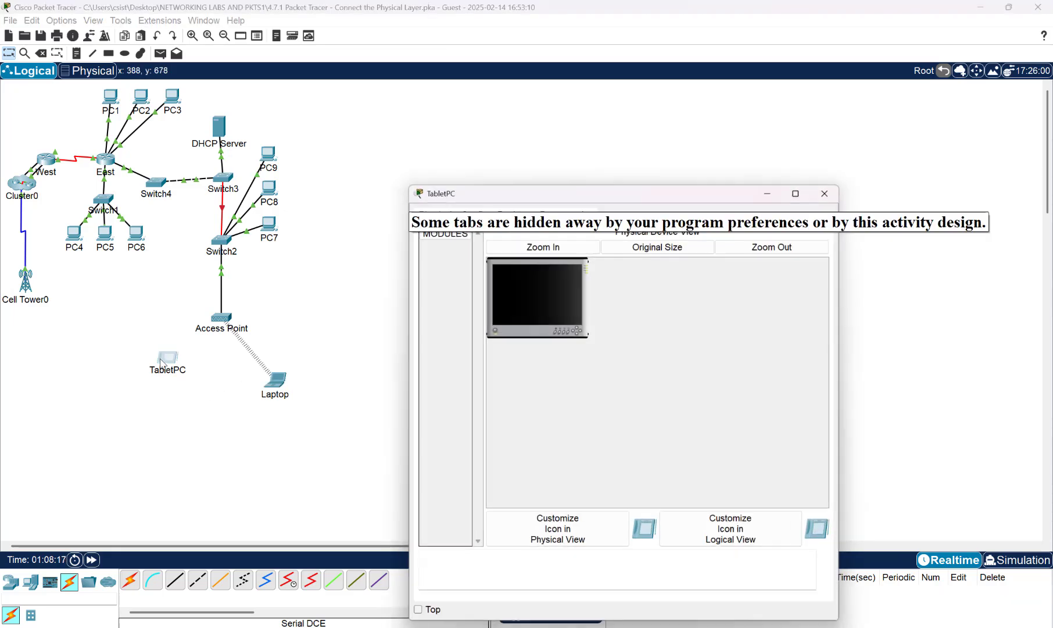
click(480, 219)
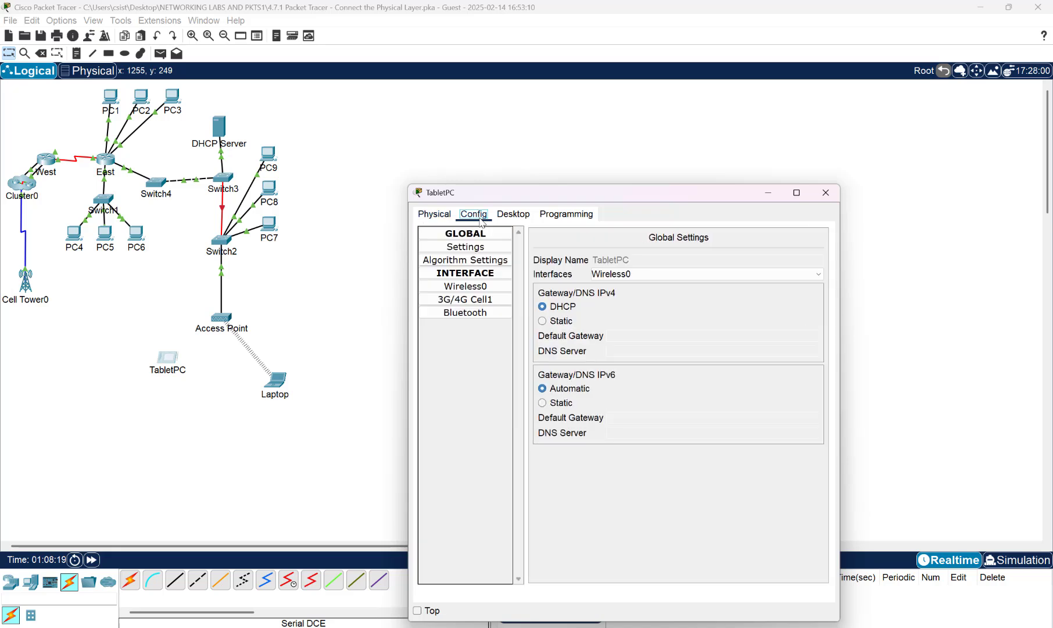
click(465, 288)
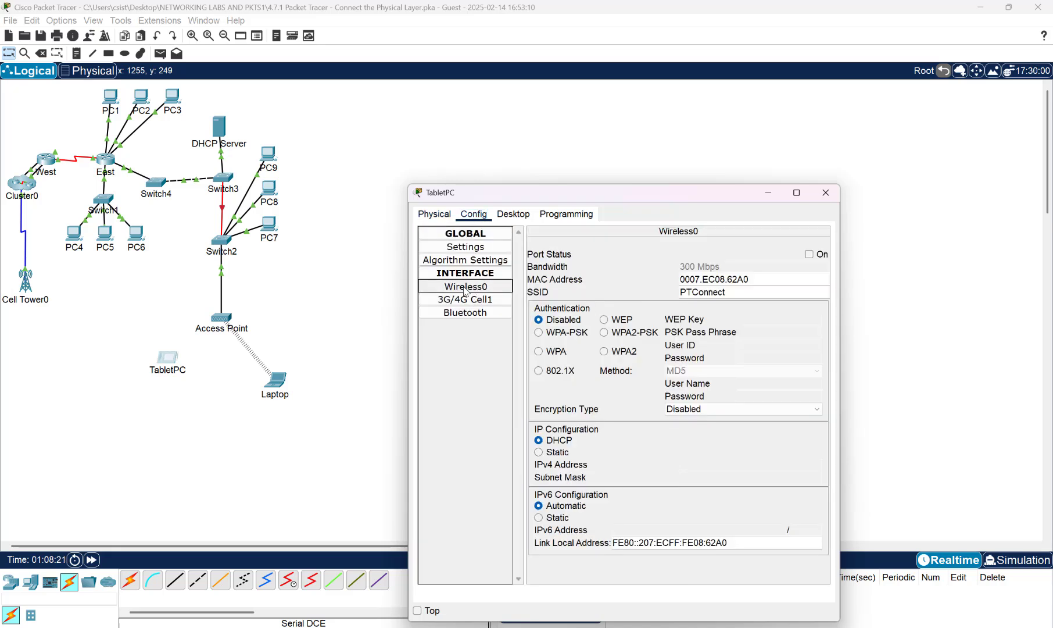
click(809, 254)
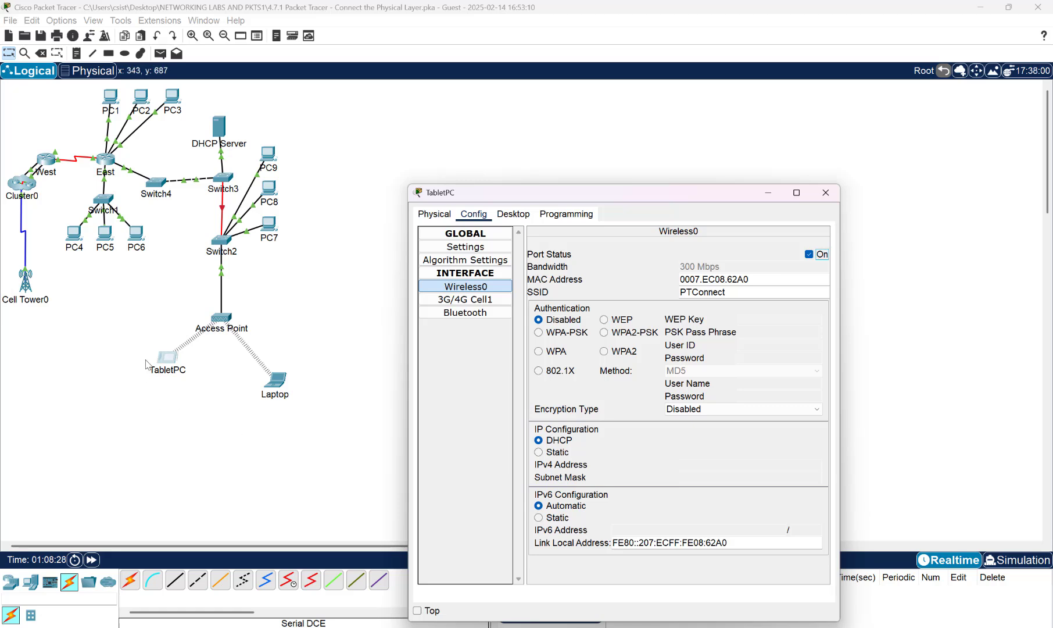
drag(165, 360, 156, 388)
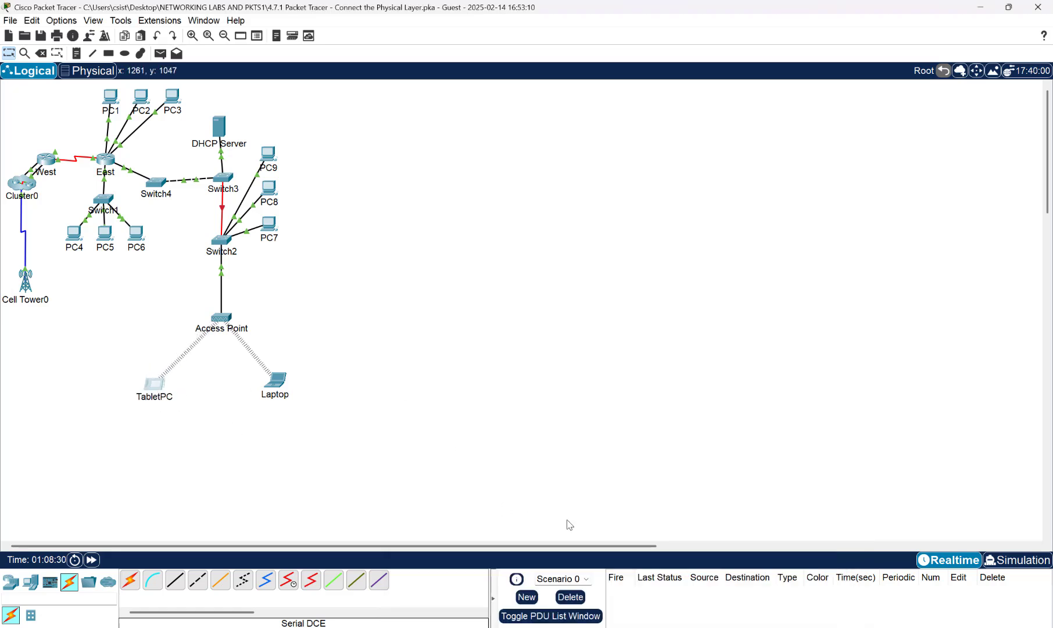